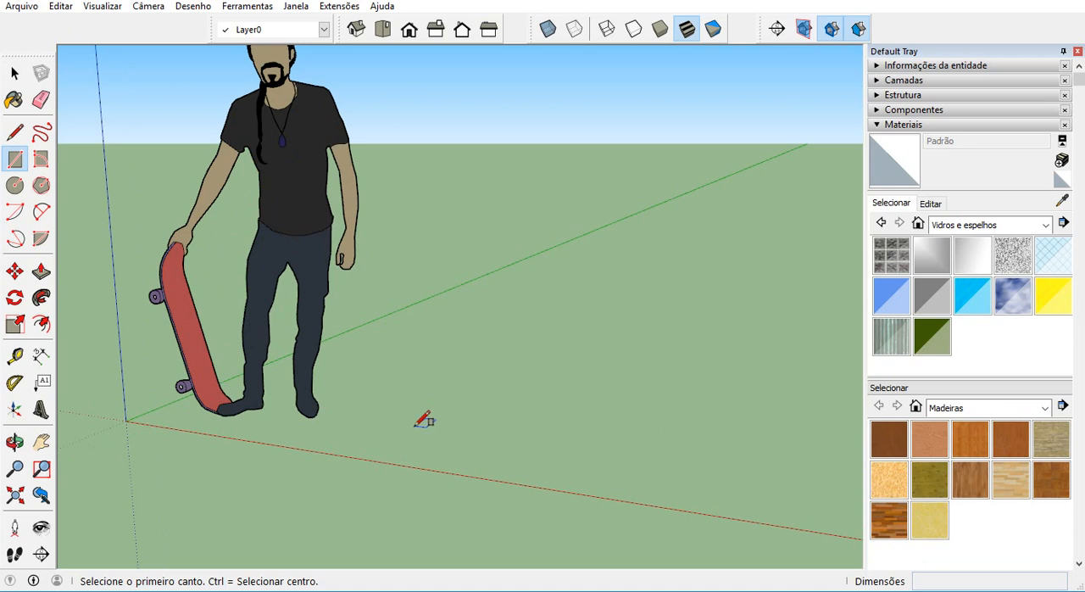
Draw a 0.5 by 0.5 m square on the ground beside the standing figure.
click(420, 417)
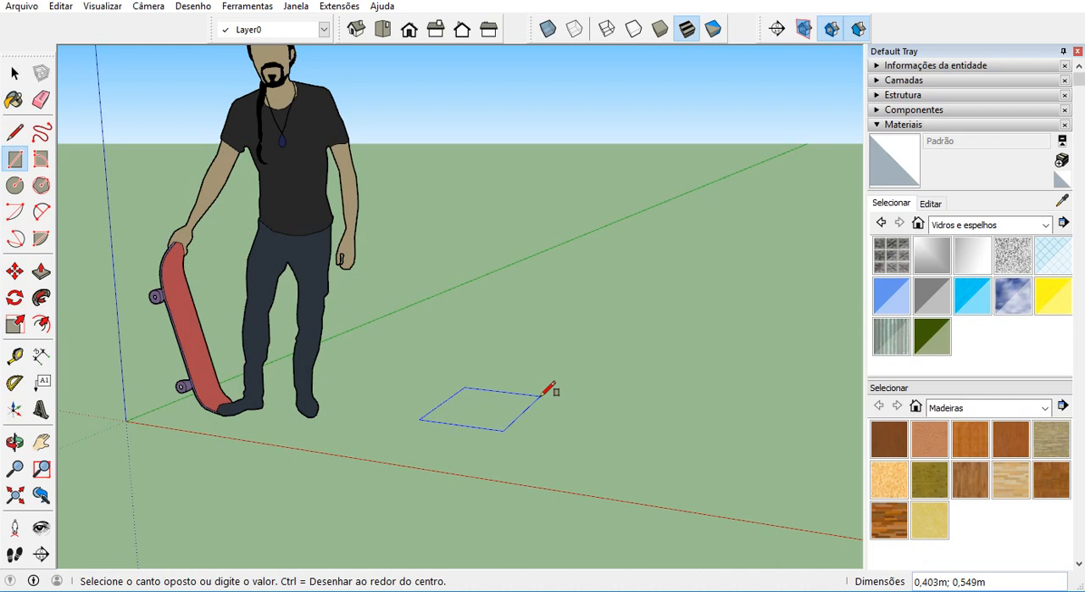
text(0,5;0,5)
key(Return)
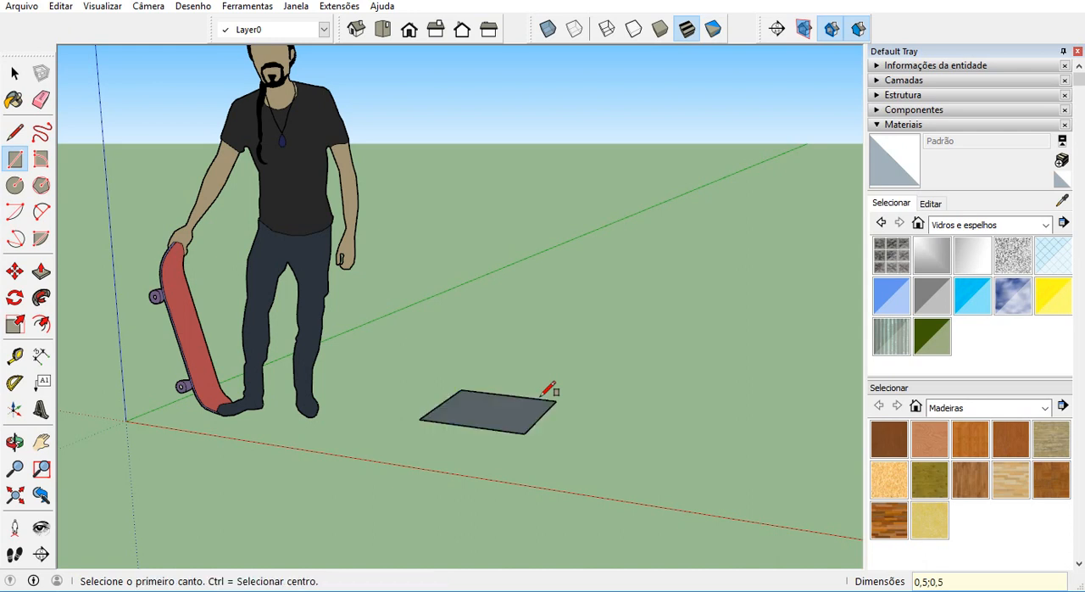
Select the square with its edges and start a component from it with the definition name "banco madeira".
click(15, 74)
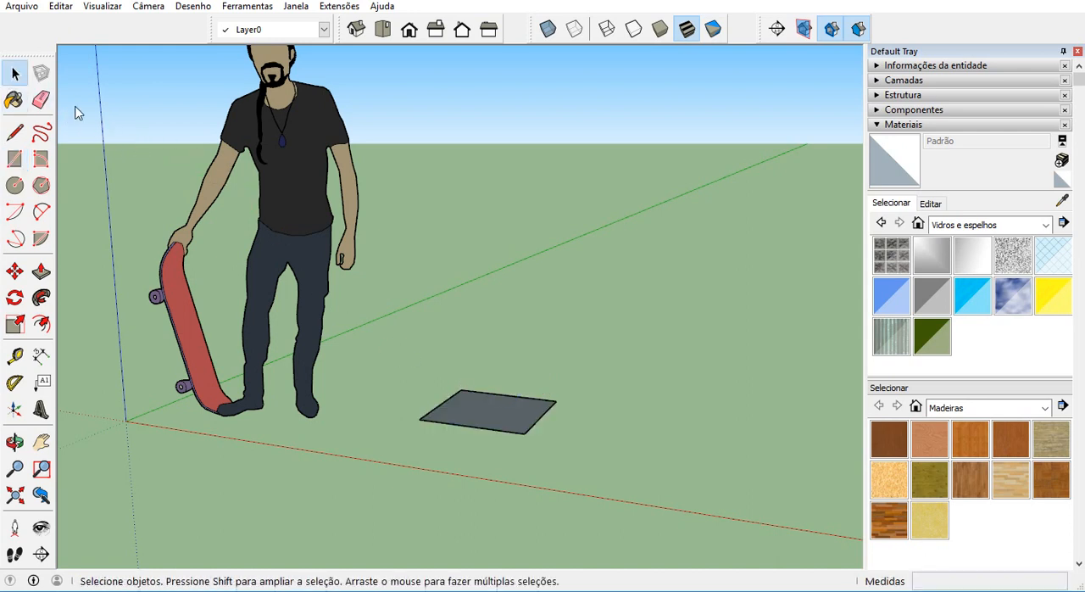
middle_drag(500, 431, 513, 482)
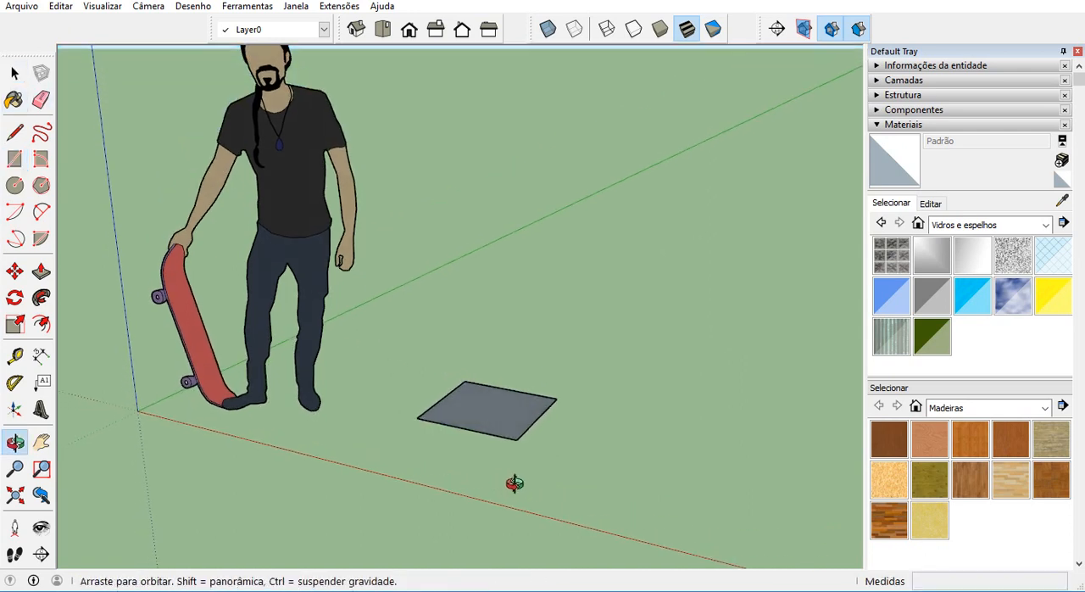
click(489, 416)
right_click(488, 410)
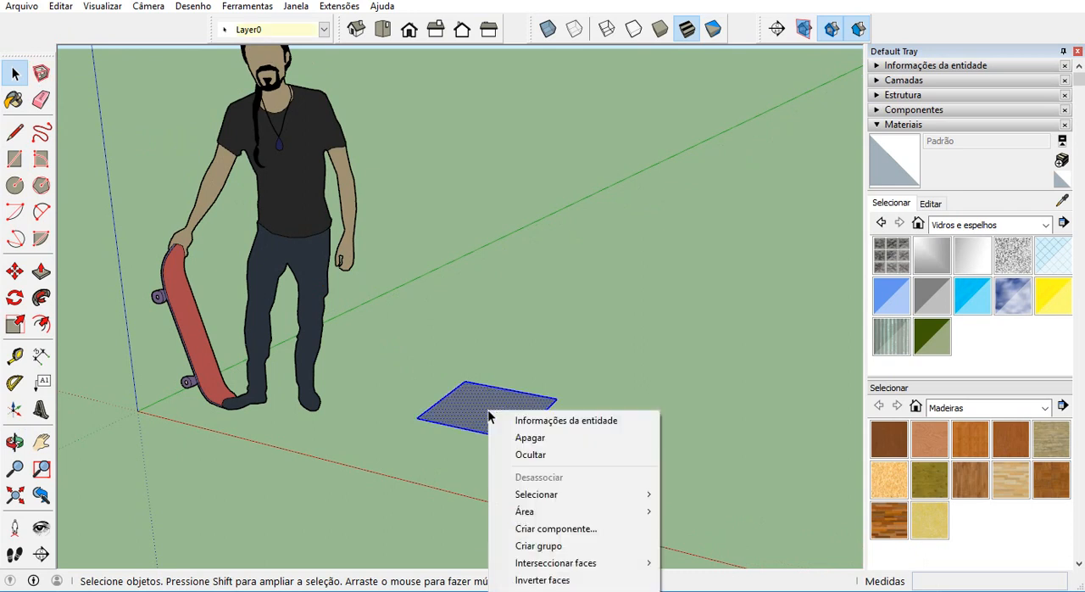
right_click(473, 393)
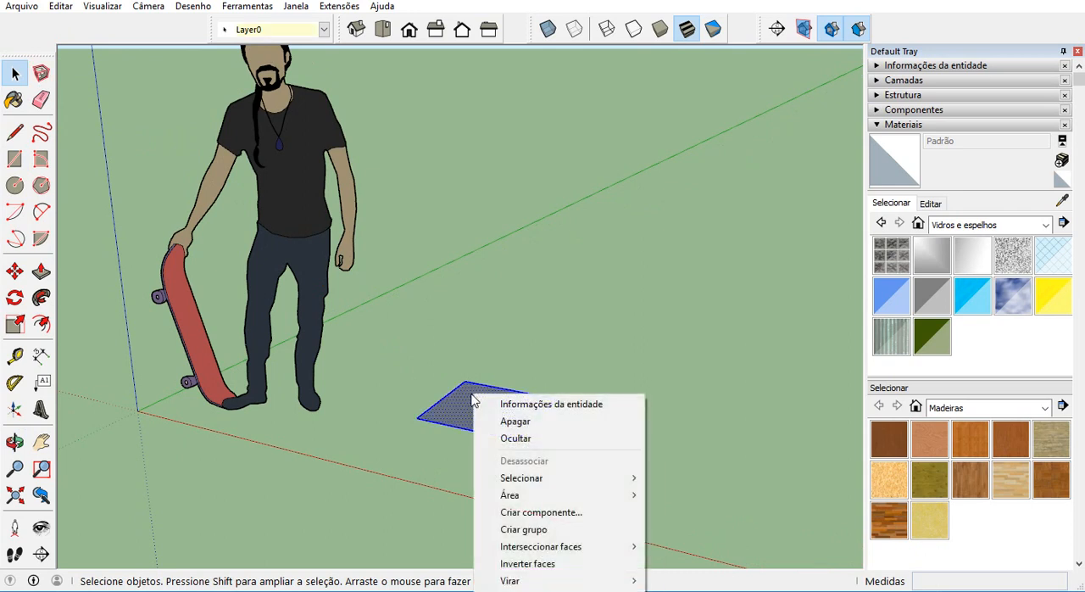
click(545, 512)
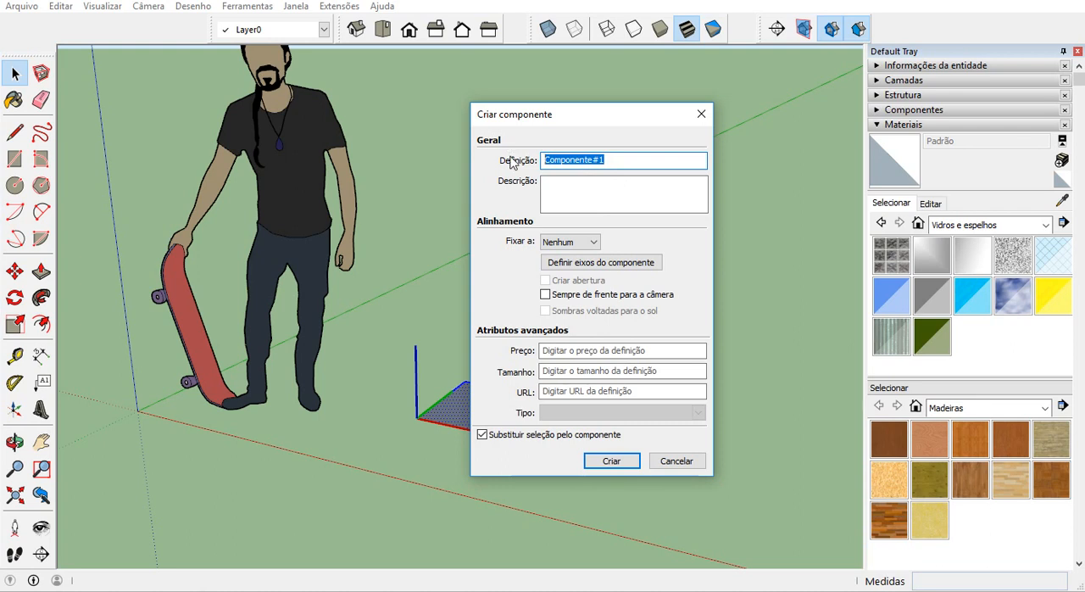
text(banco madeira)
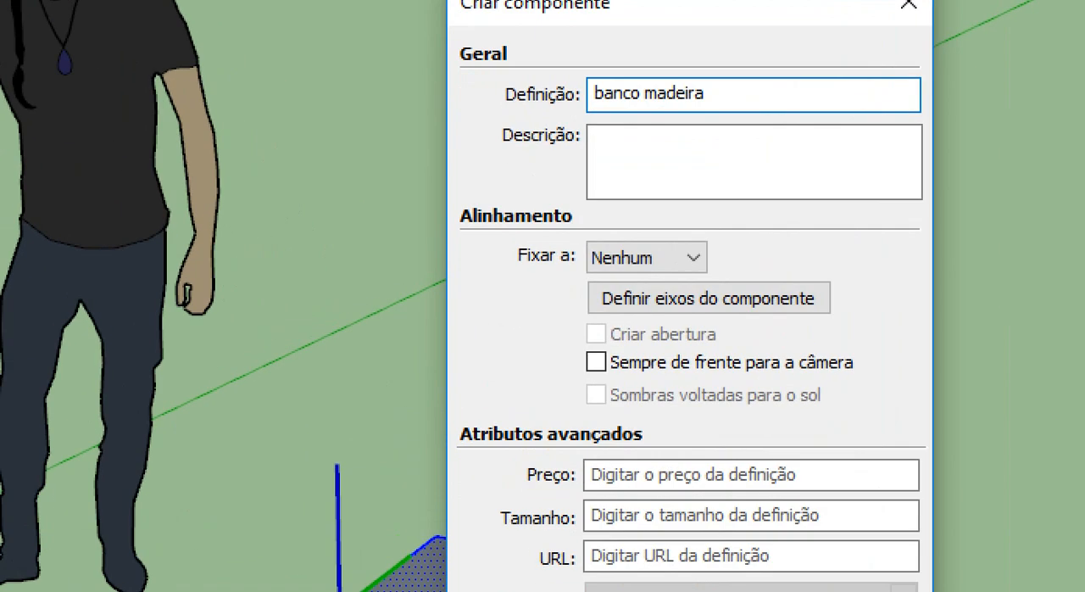
mouse_move(599, 184)
mouse_down()
mouse_move(403, 217)
mouse_move(591, 197)
mouse_up()
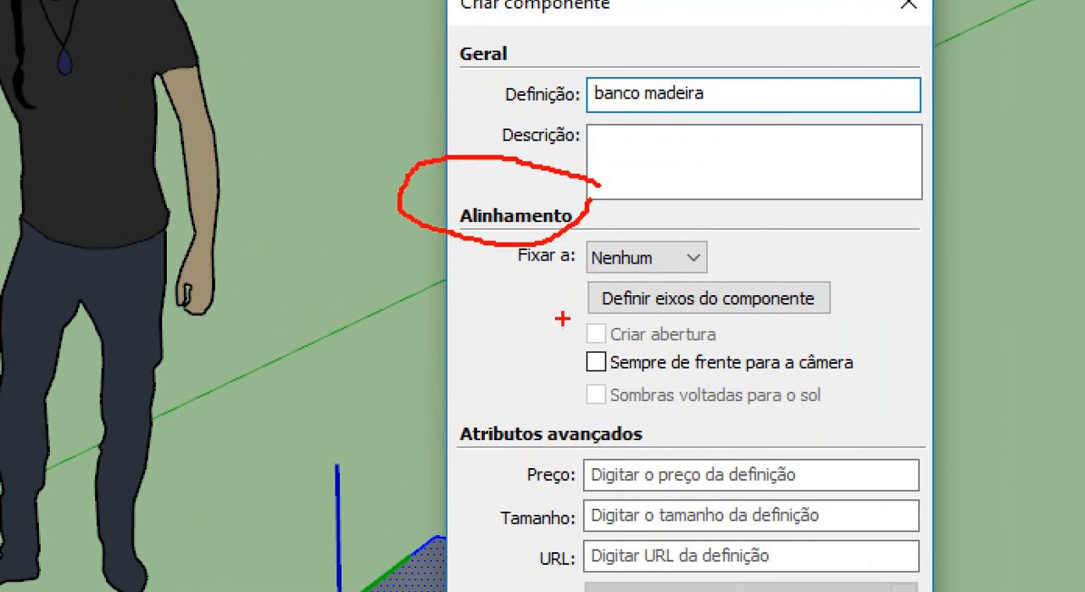
drag(474, 456, 633, 462)
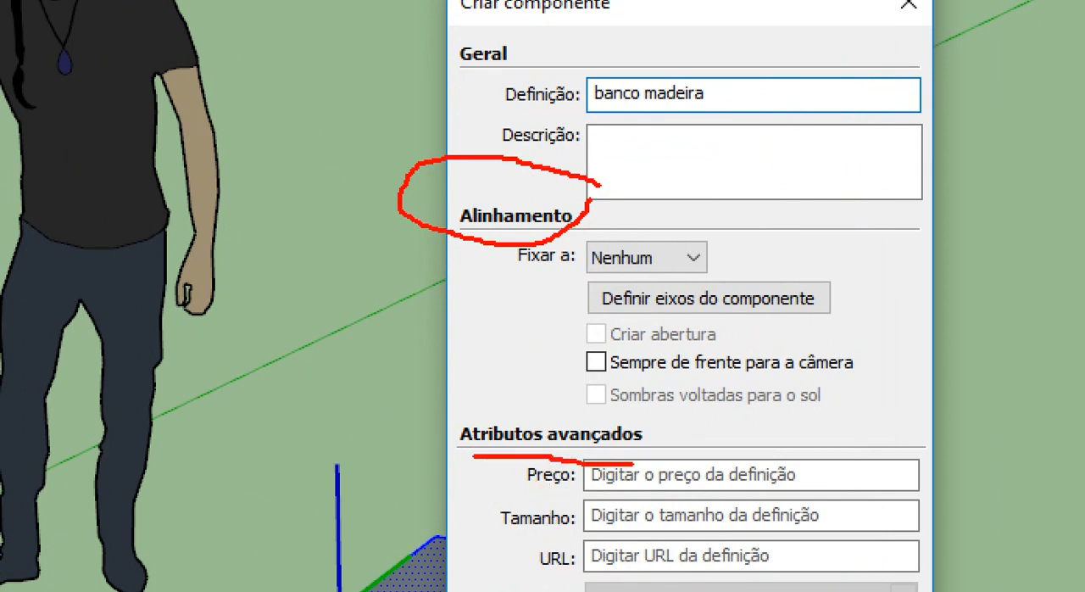
drag(594, 115, 694, 116)
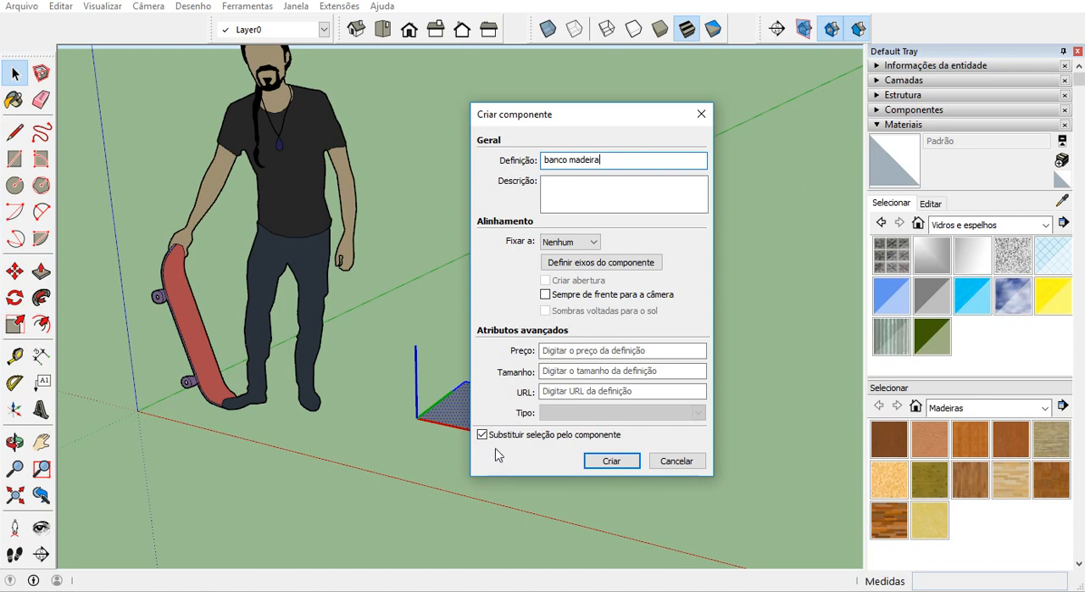
Move the component dialog clear of the square and create the component, replacing the selection with it.
drag(595, 125, 687, 118)
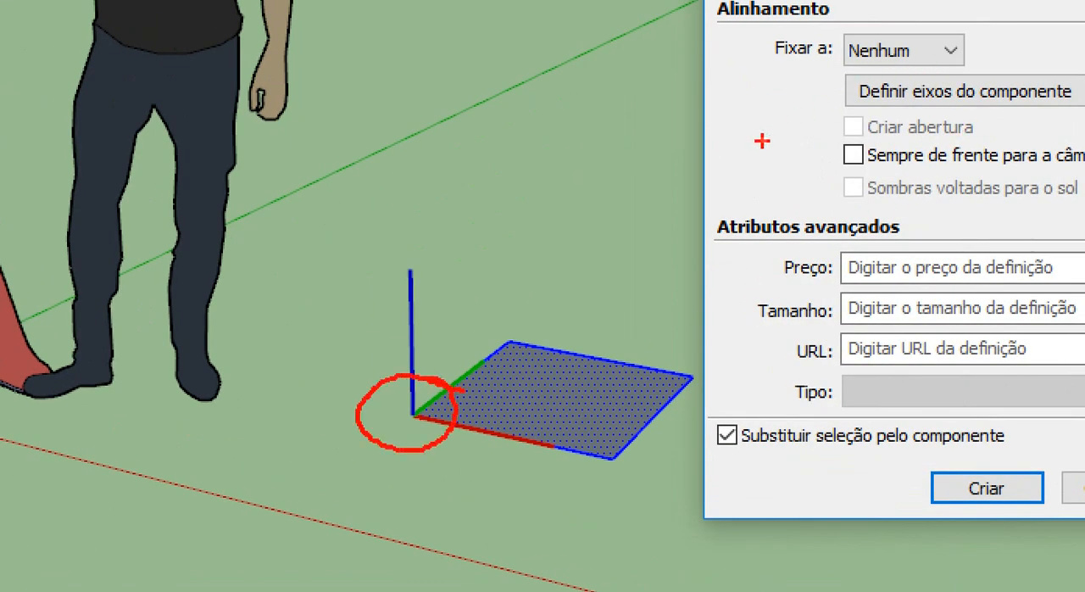
mouse_move(449, 356)
mouse_down()
mouse_move(657, 61)
mouse_move(605, 49)
mouse_up()
drag(679, 39, 706, 106)
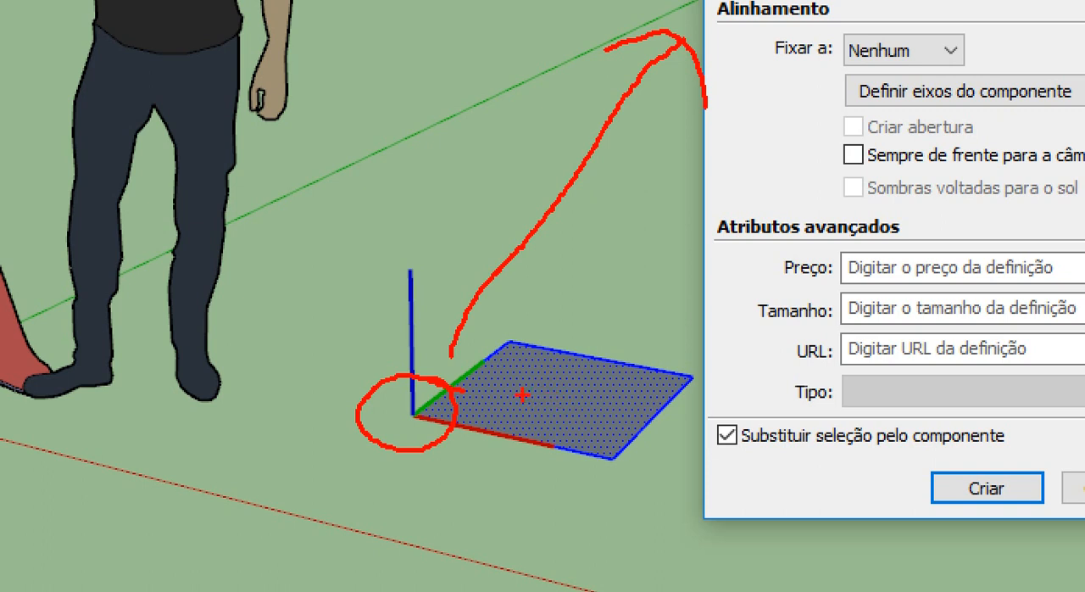
key(Escape)
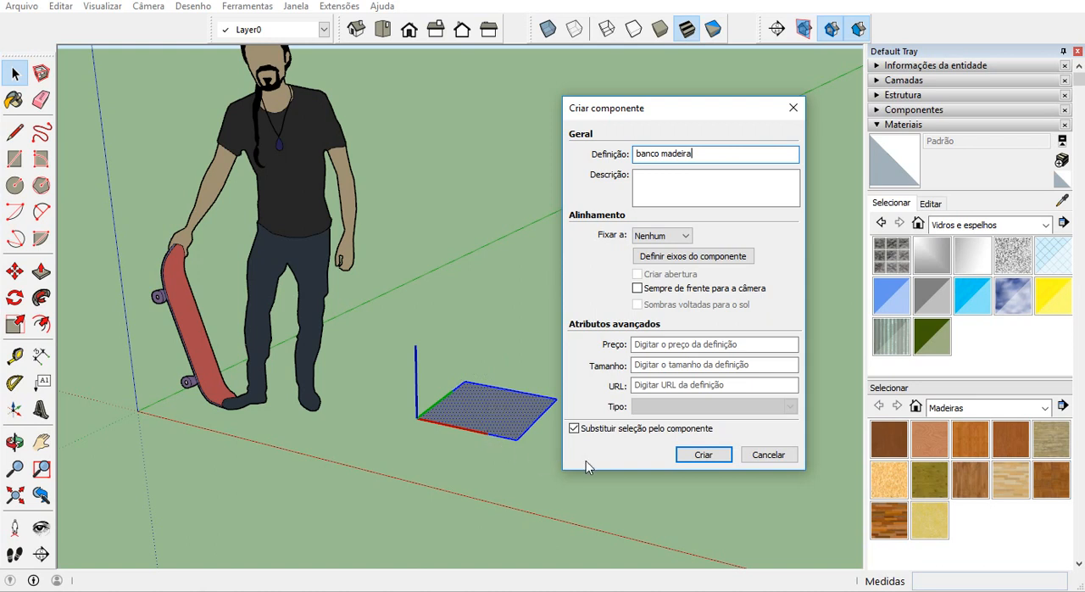
click(688, 459)
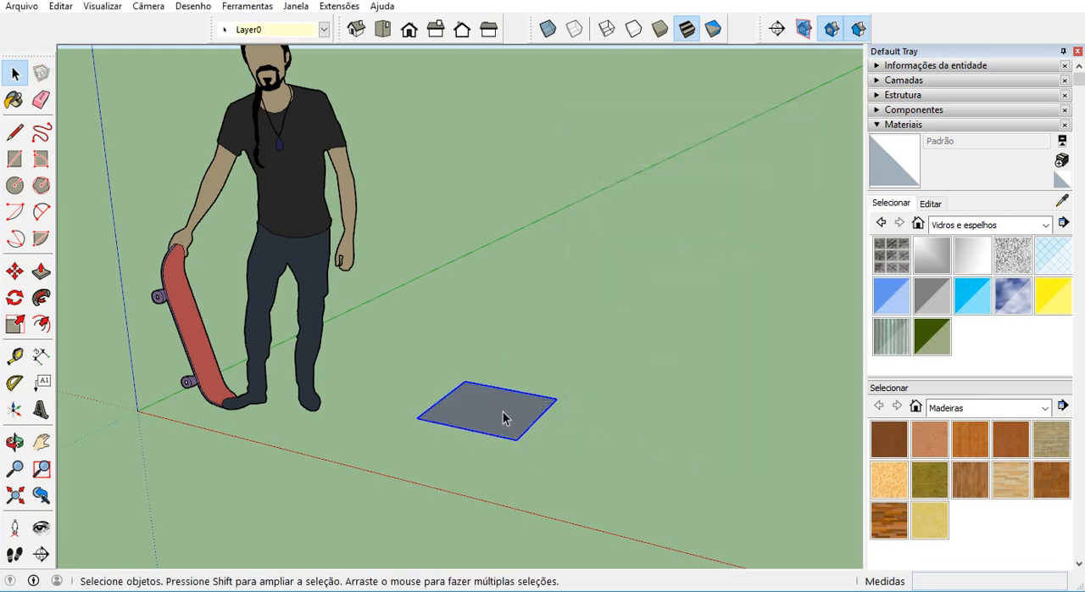
Collapse the materials section and expand the entity information for the selected component.
click(877, 125)
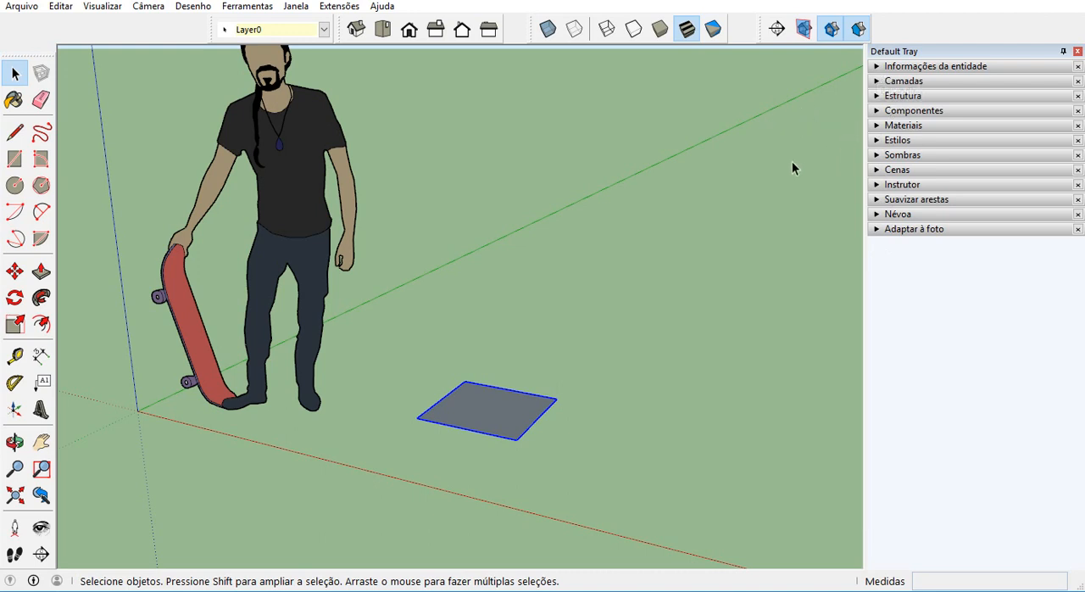
middle_drag(729, 238, 773, 208)
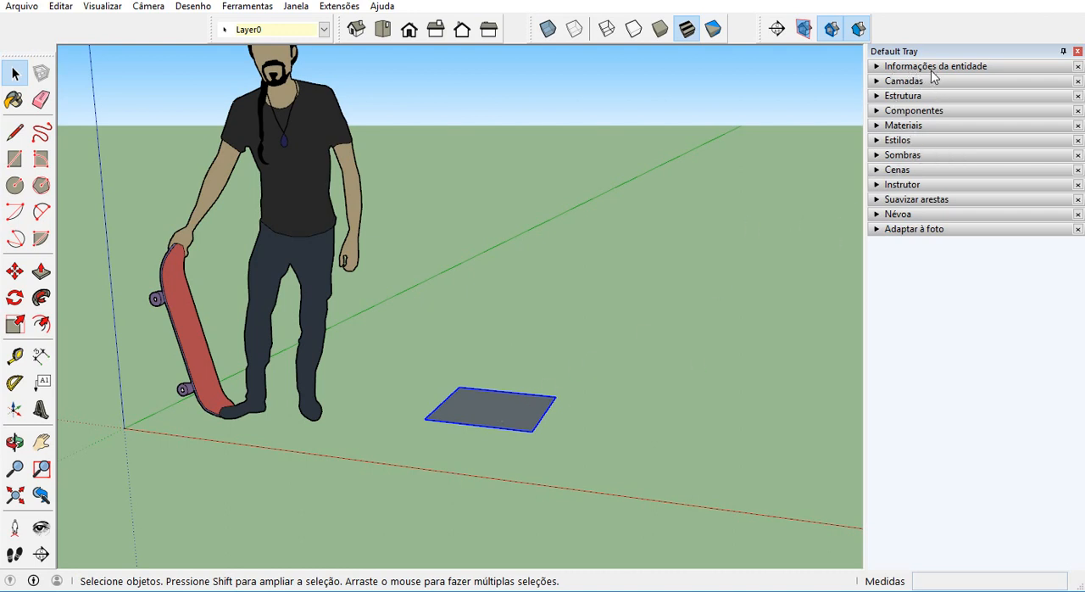
click(883, 68)
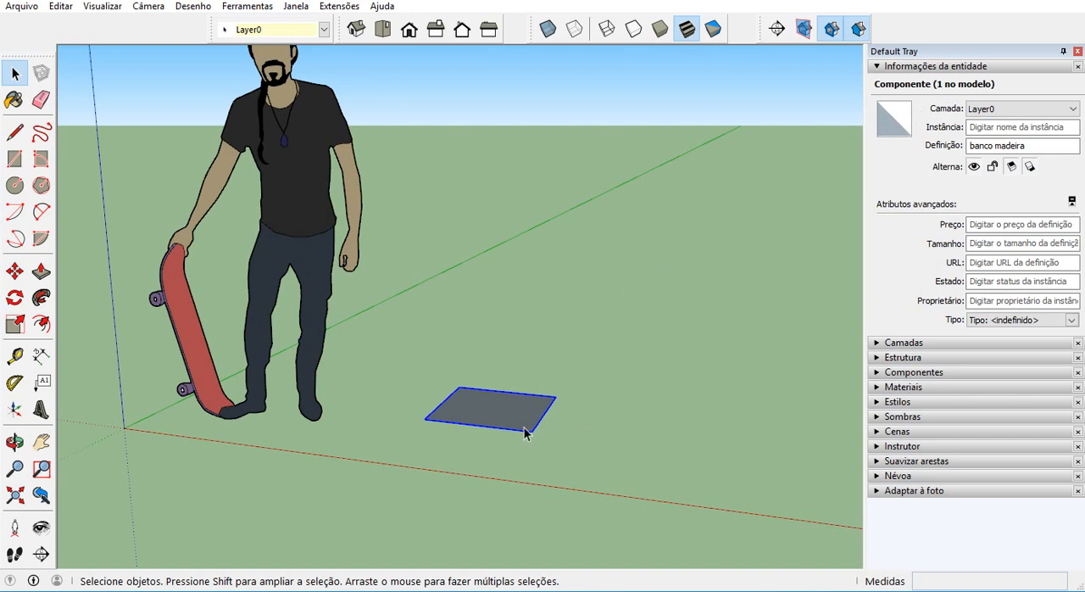
Place a guide line through the middle of the square, parallel to the red axis and 0.25 m from its near edge.
middle_drag(542, 430, 450, 509)
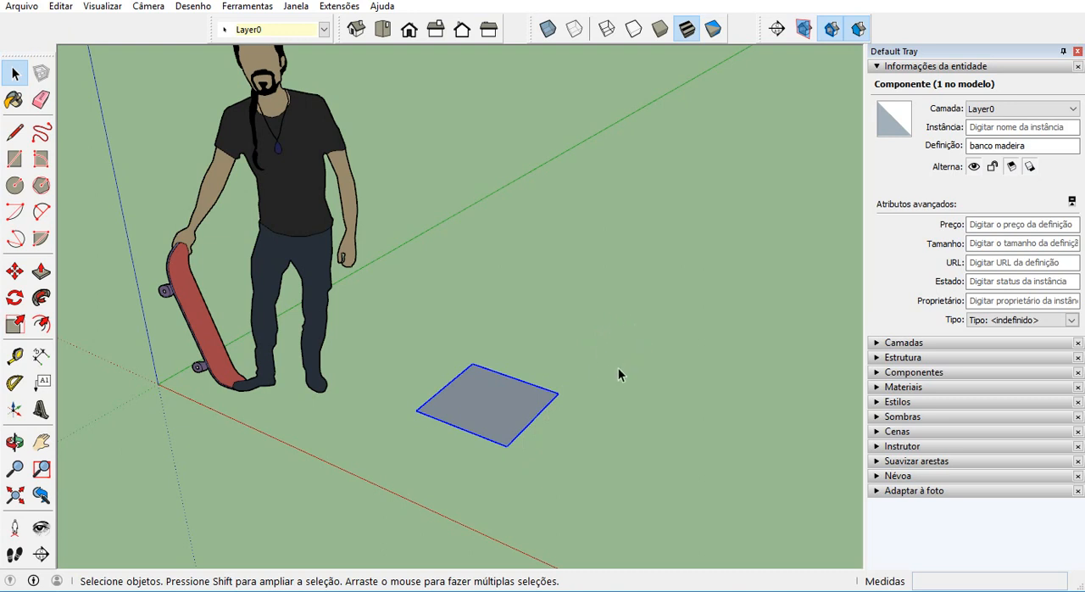
middle_drag(521, 432, 467, 447)
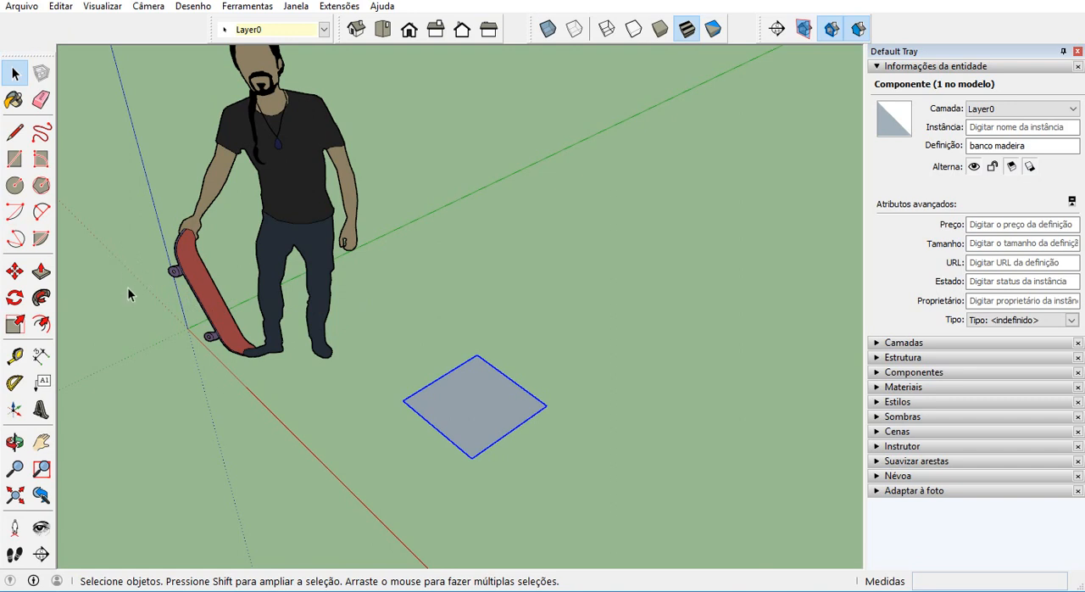
click(14, 356)
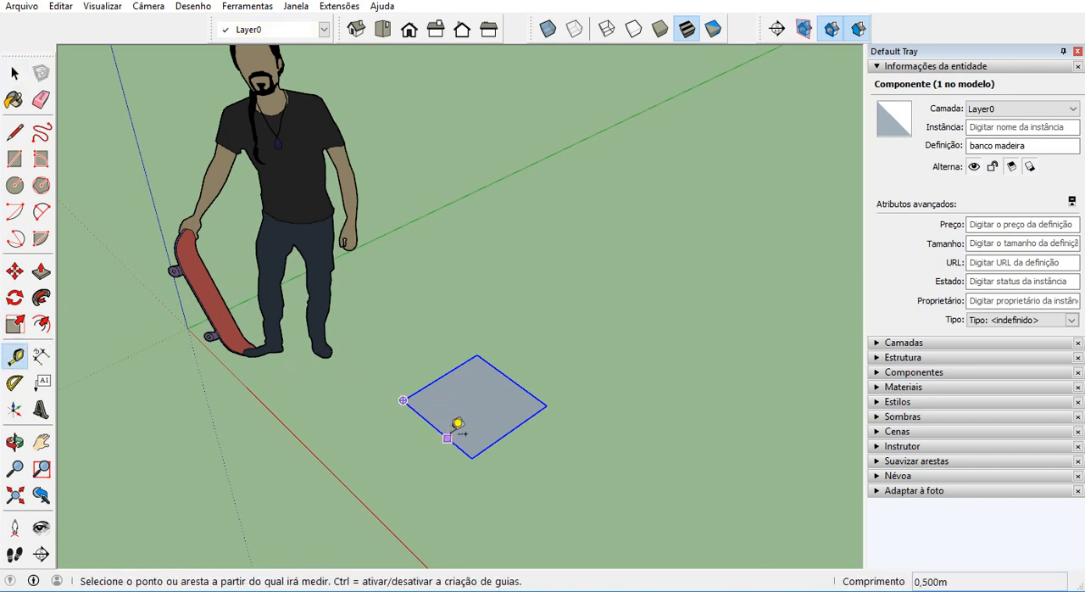
scroll(445, 421, up, 2)
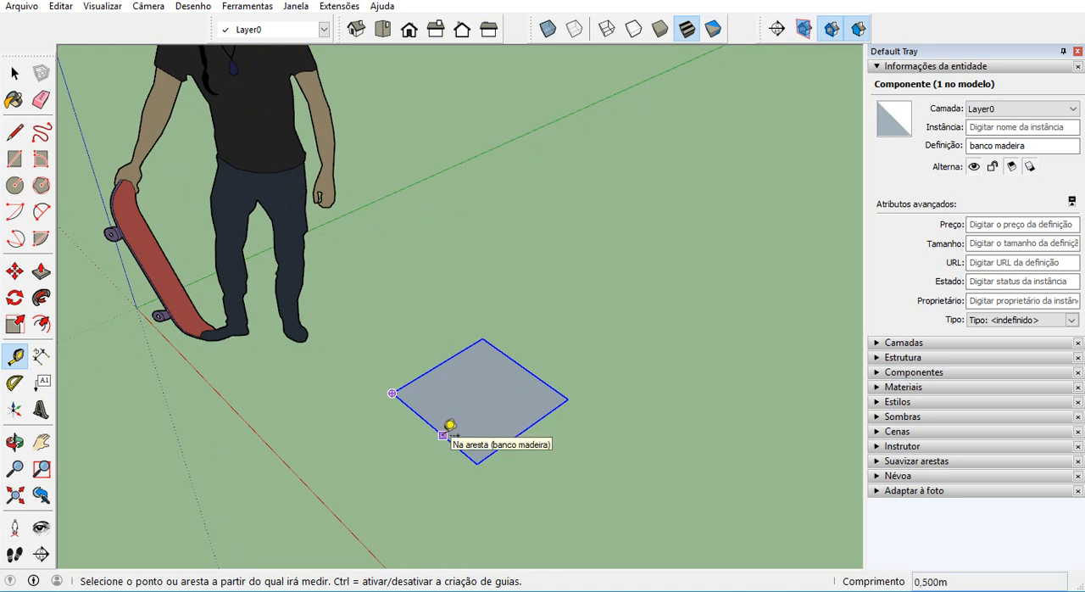
scroll(443, 434, up, 1)
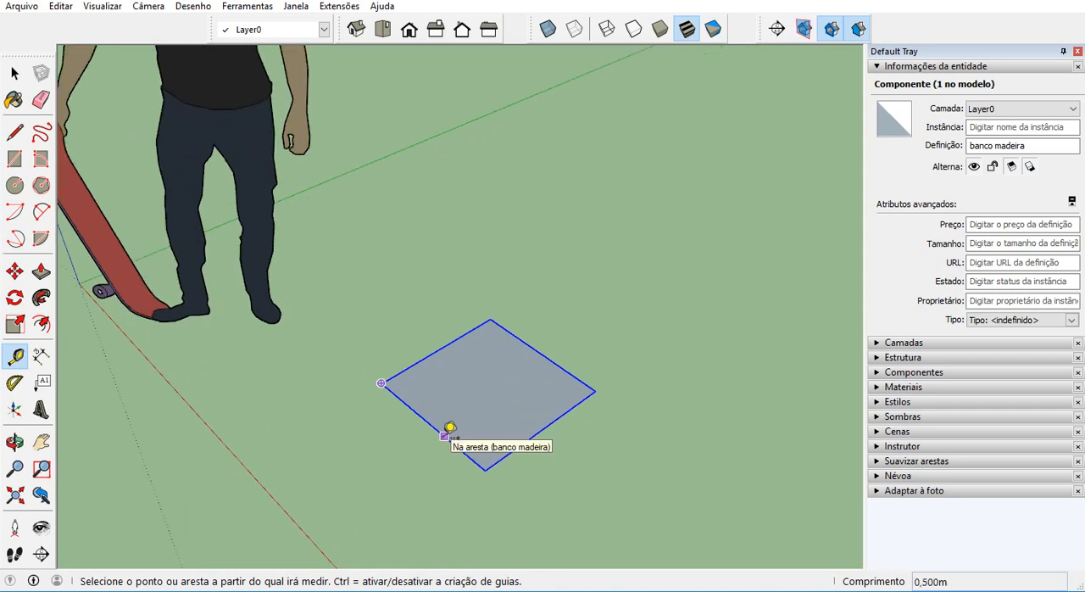
click(444, 435)
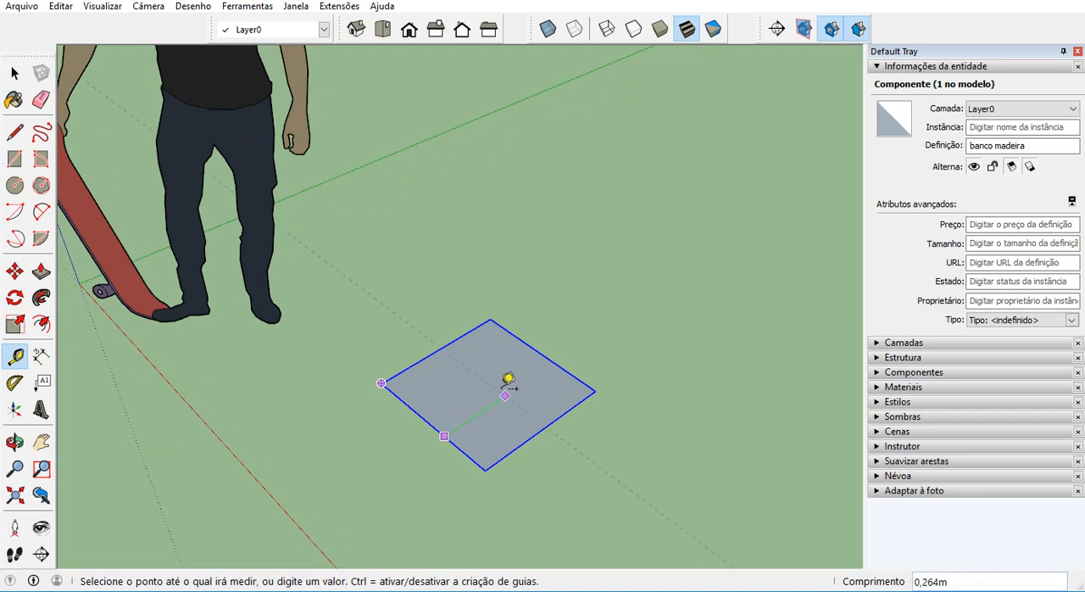
click(547, 417)
Add a parallel guide line 1 m from the square's centre guide, in the green axis direction away from the figure's feet.
scroll(427, 347, down, 2)
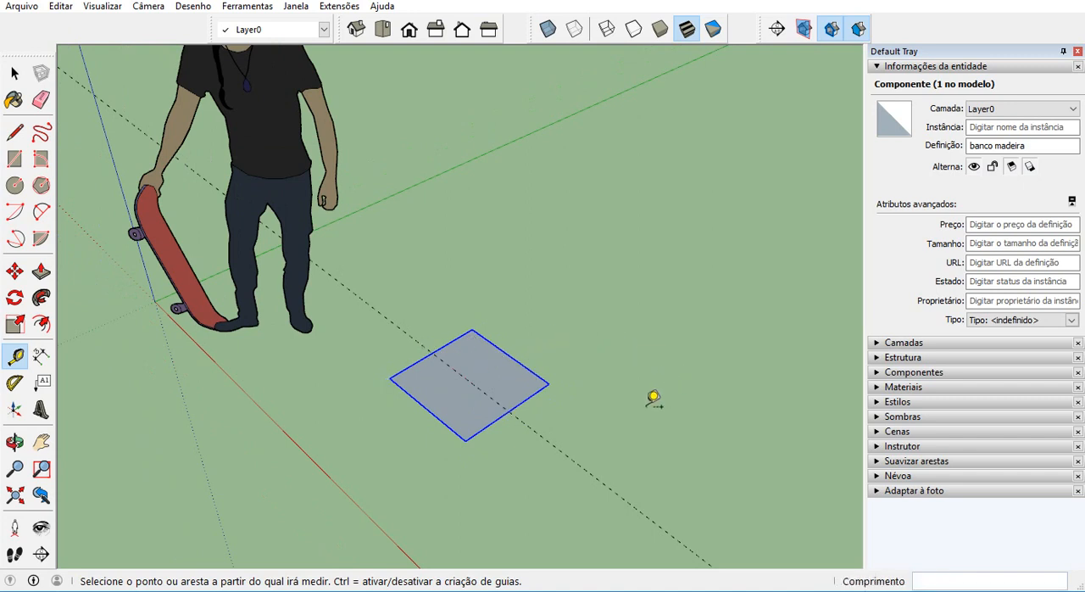
click(545, 438)
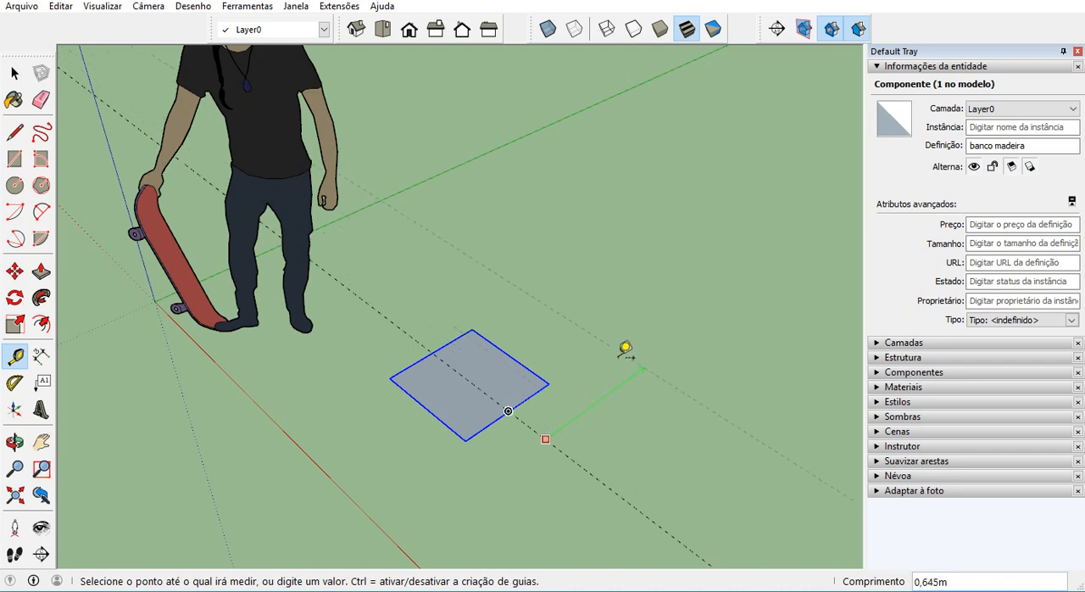
text(1)
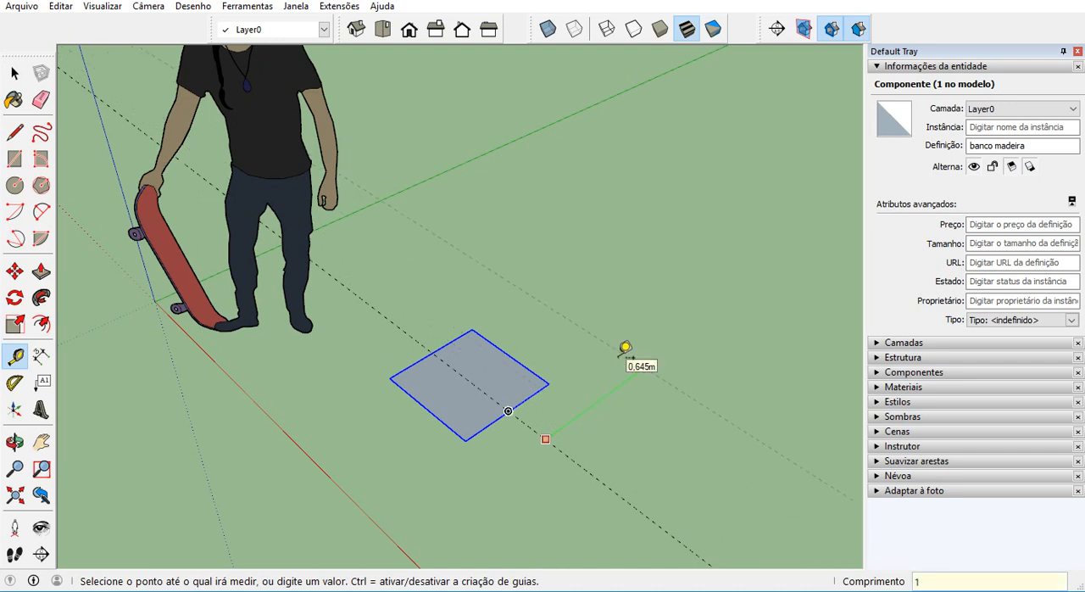
key(Return)
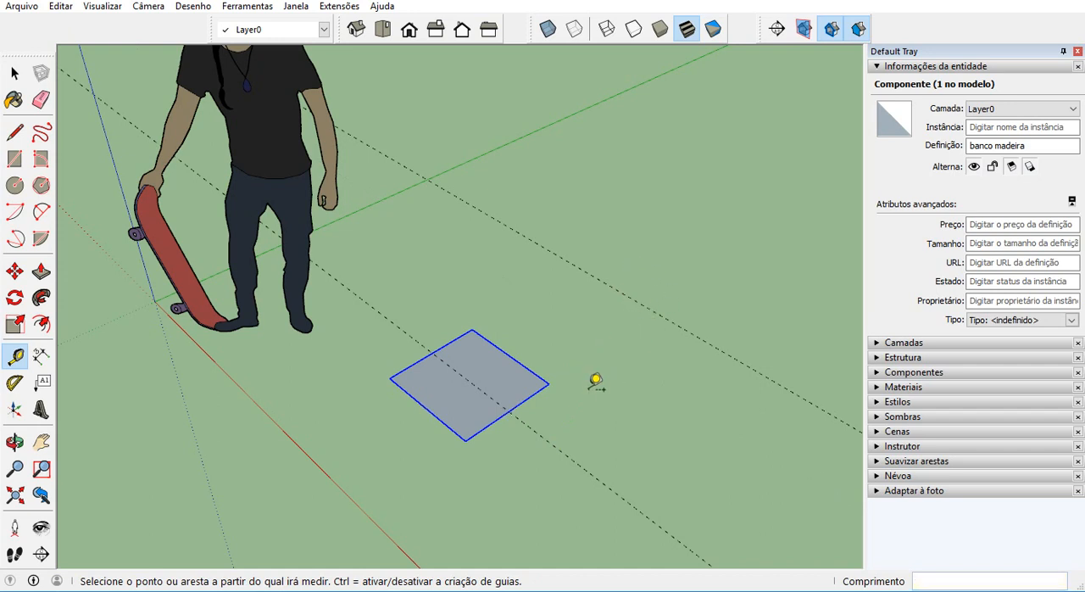
Place guide lines along the square's two edges that run parallel to the green axis.
scroll(540, 386, up, 1)
scroll(540, 386, up, 1)
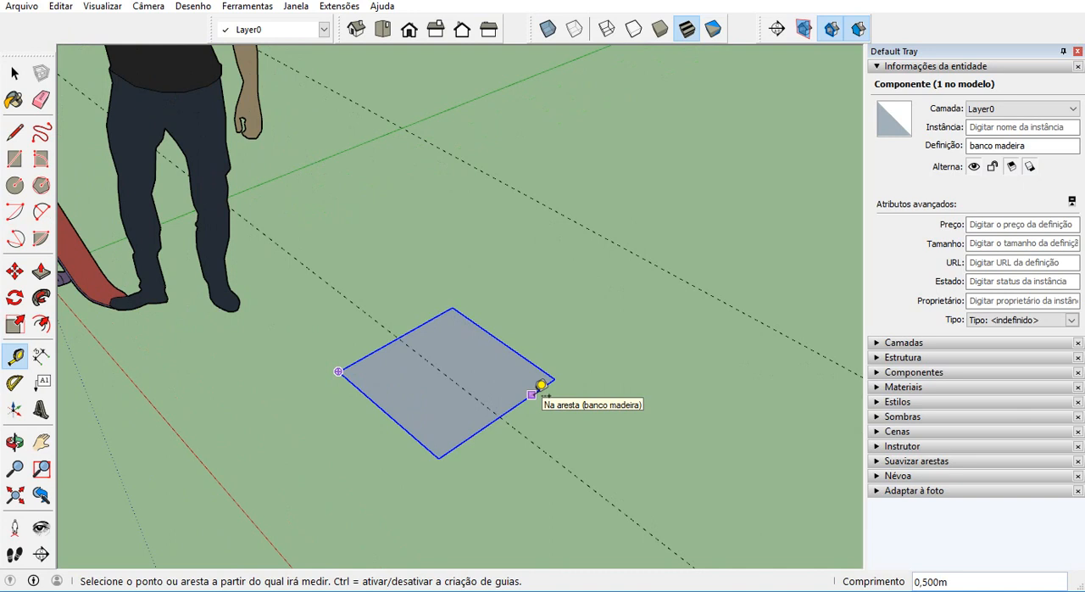
click(539, 385)
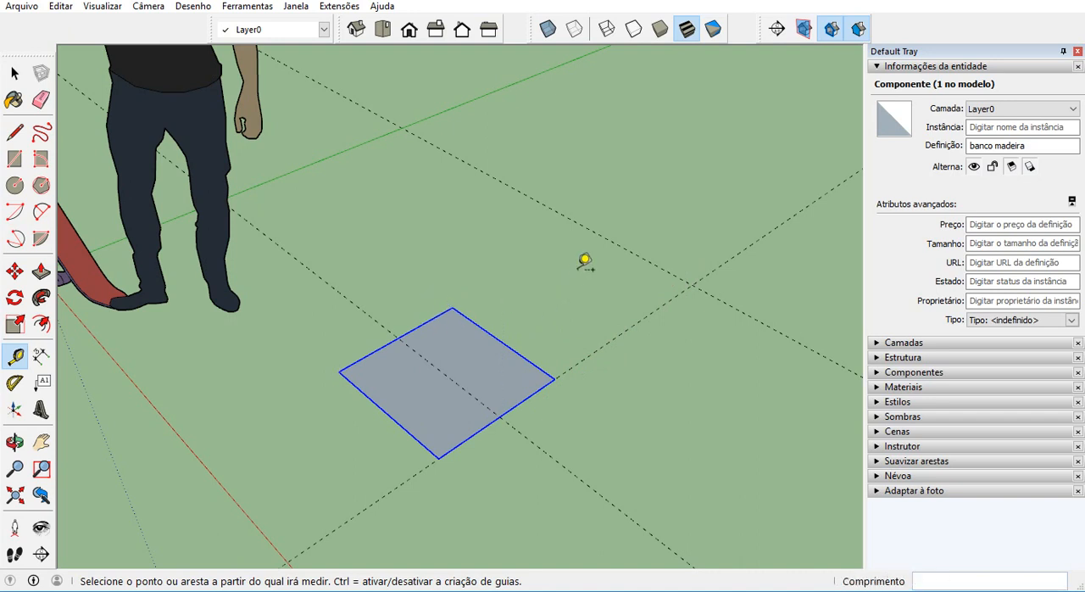
click(438, 311)
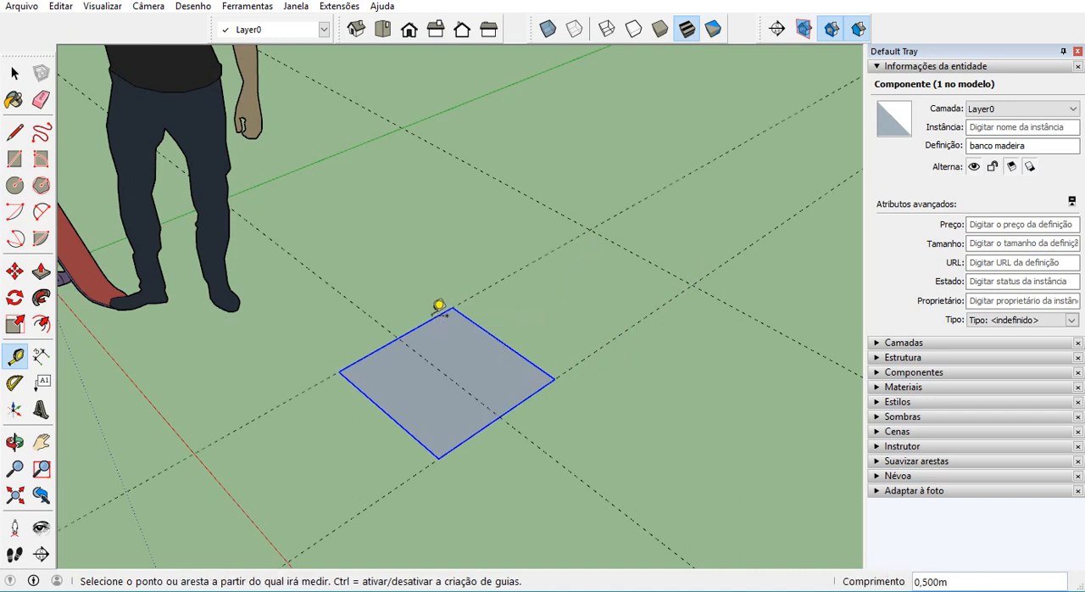
Add a parallel guide line 0.25 m from the far guide that runs along the red axis, offset back toward the square.
scroll(654, 263, up, 2)
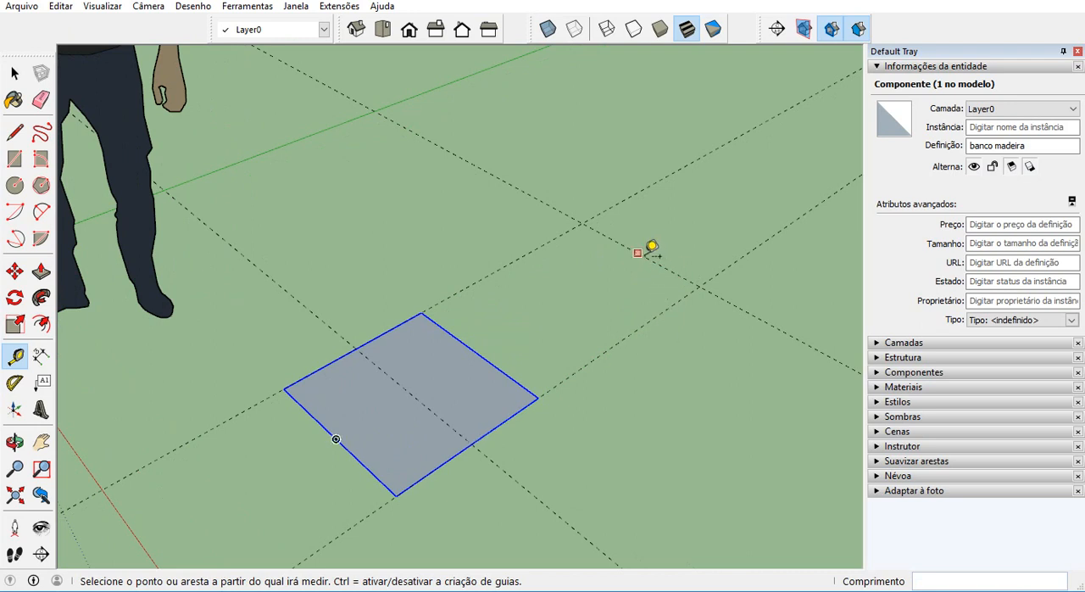
scroll(642, 239, up, 1)
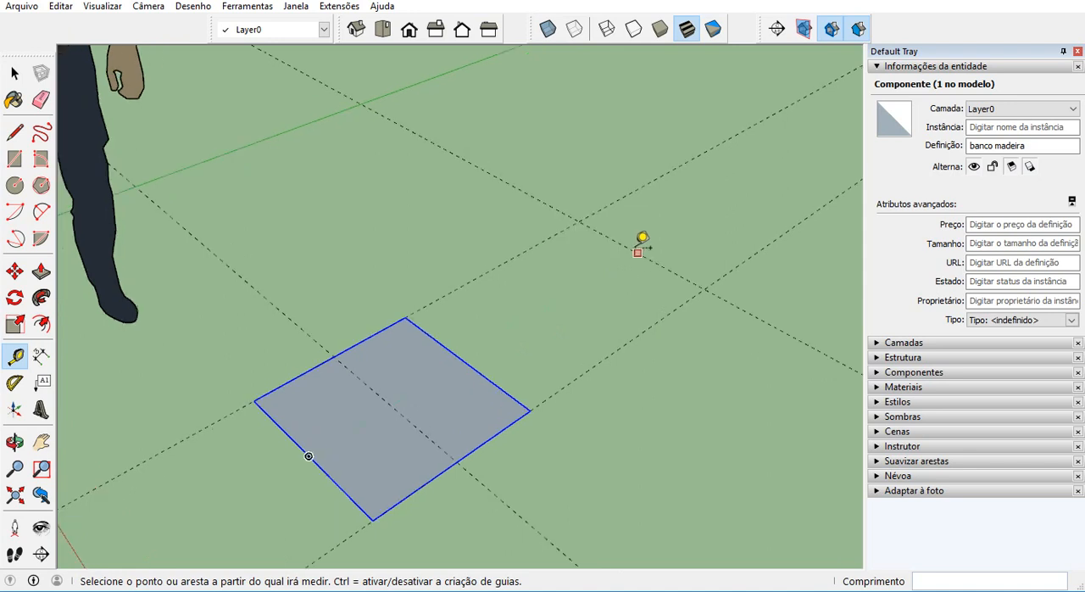
scroll(669, 262, up, 1)
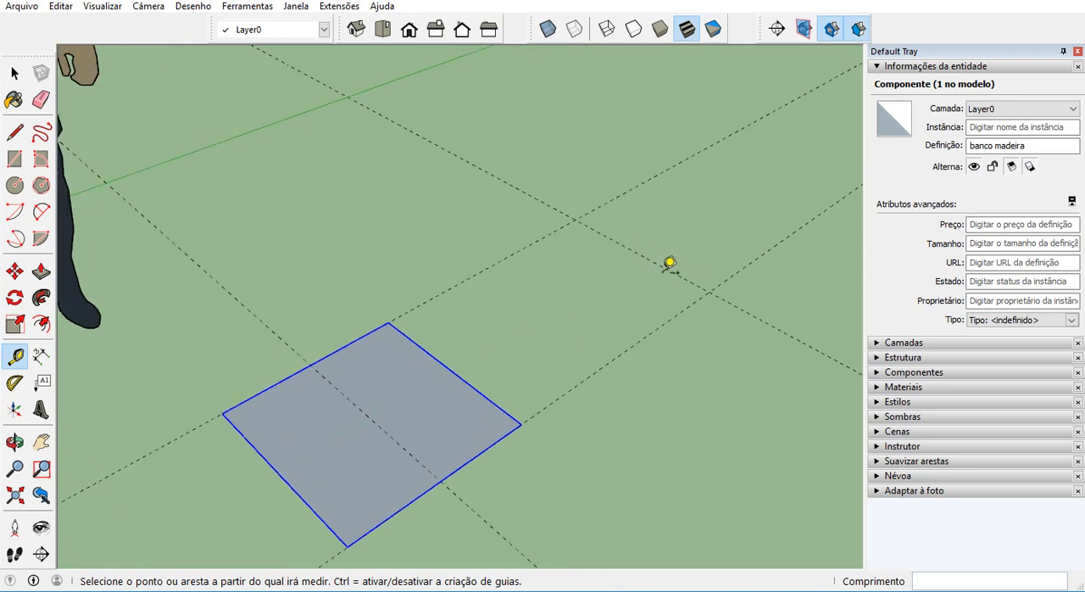
click(670, 263)
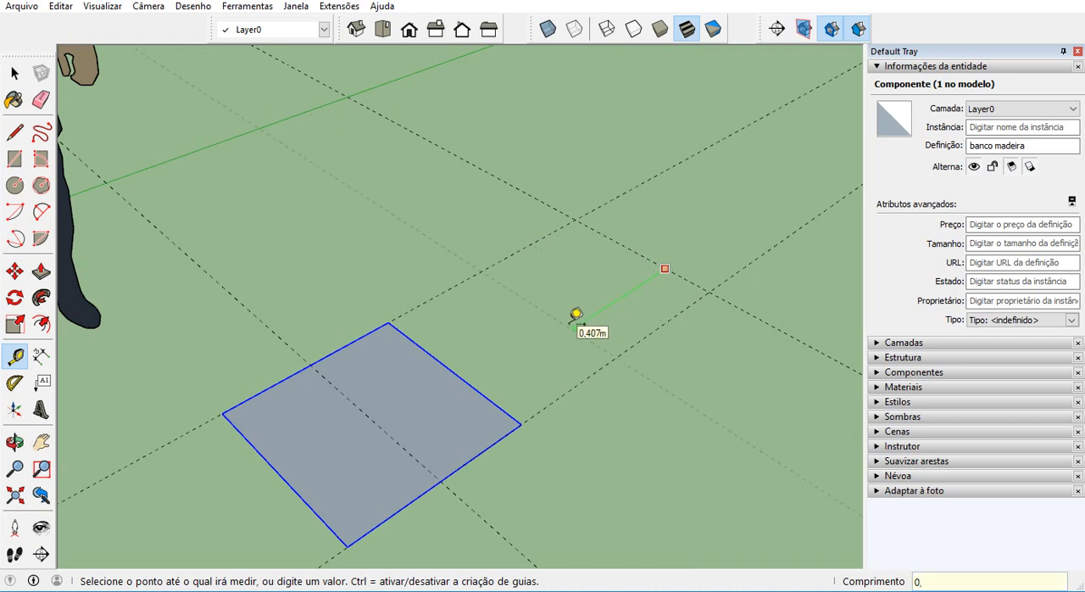
key(Return)
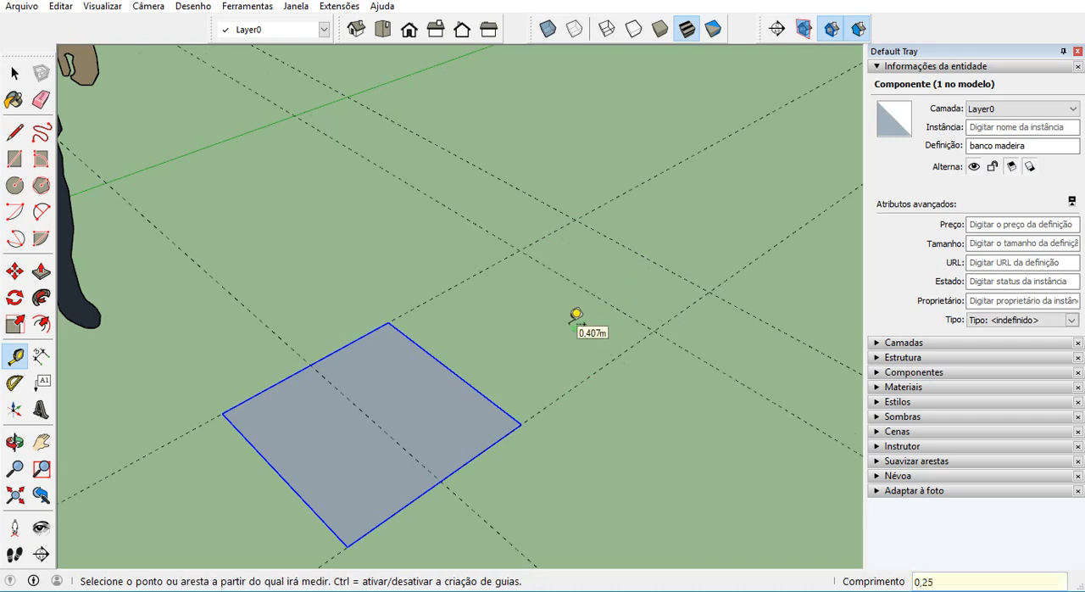
Copy the square component 1 m along the green axis, placing its near corner on the intersection of the new guide and the edge guide.
scroll(581, 310, down, 6)
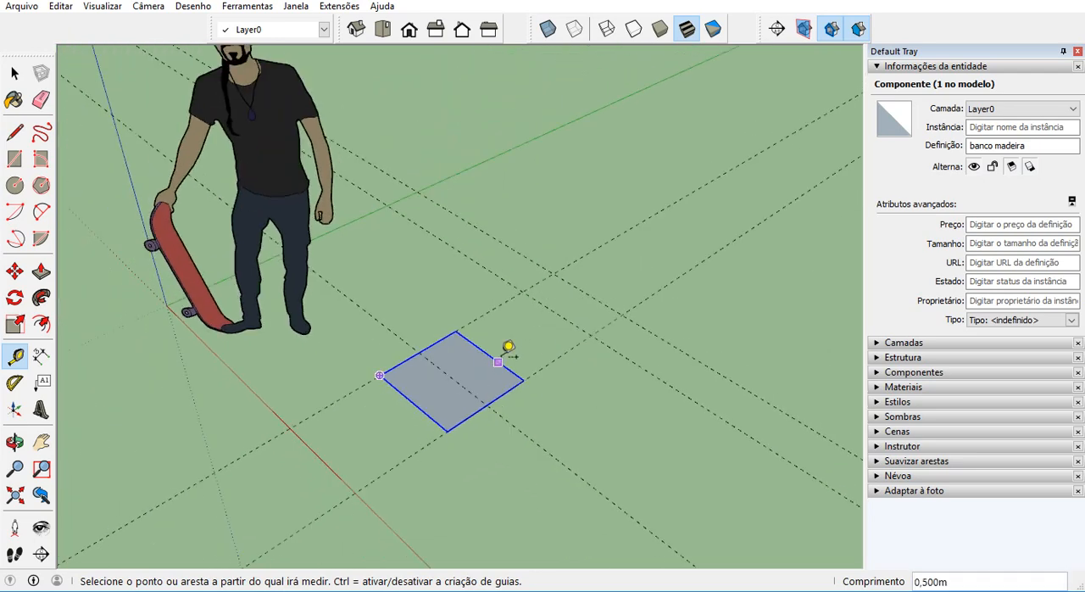
scroll(508, 348, down, 1)
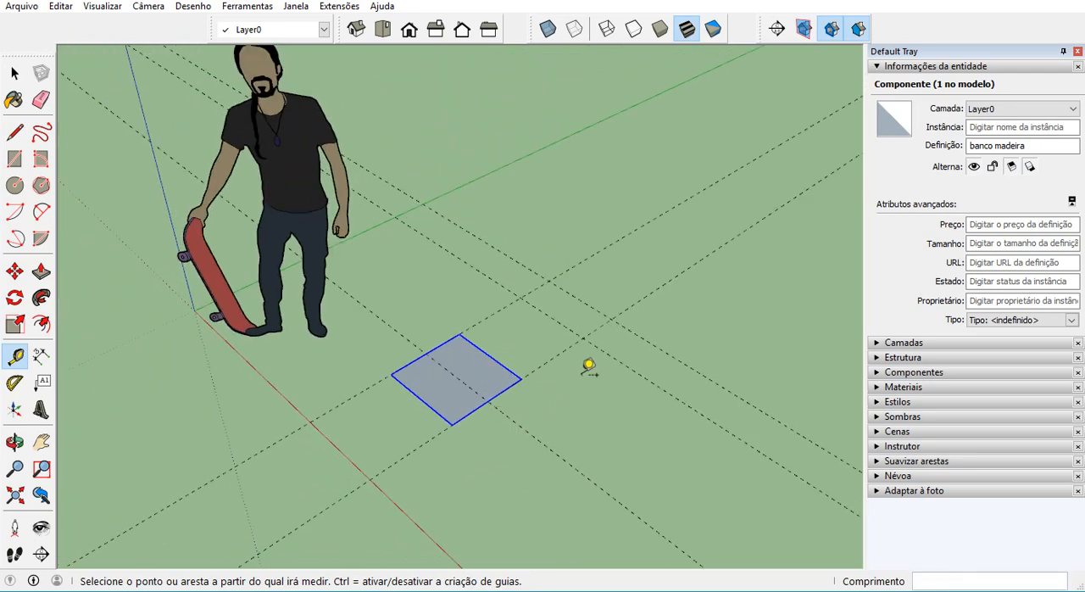
click(15, 74)
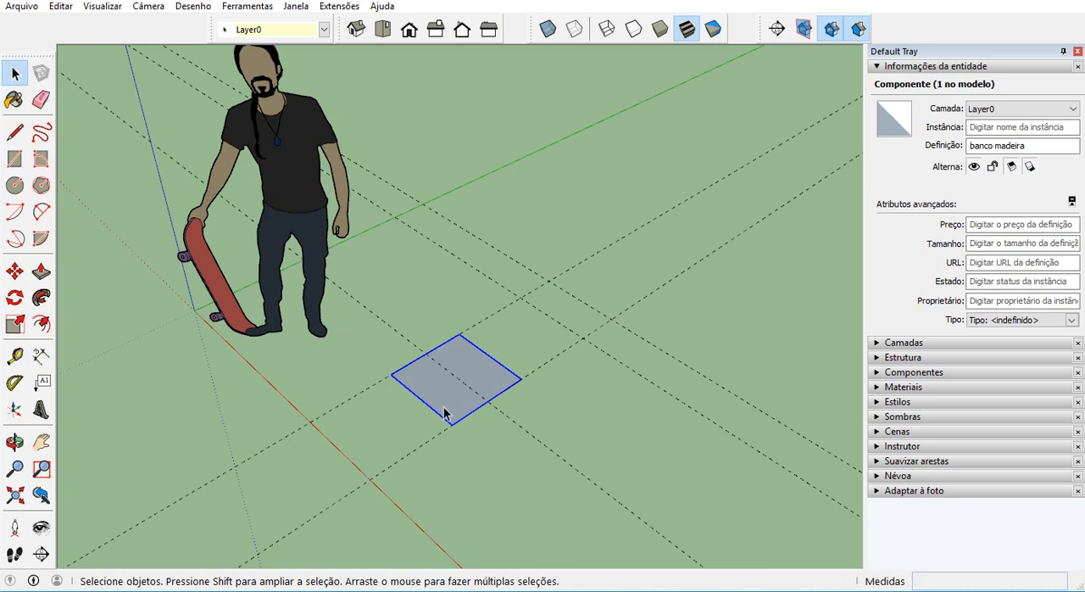
click(14, 270)
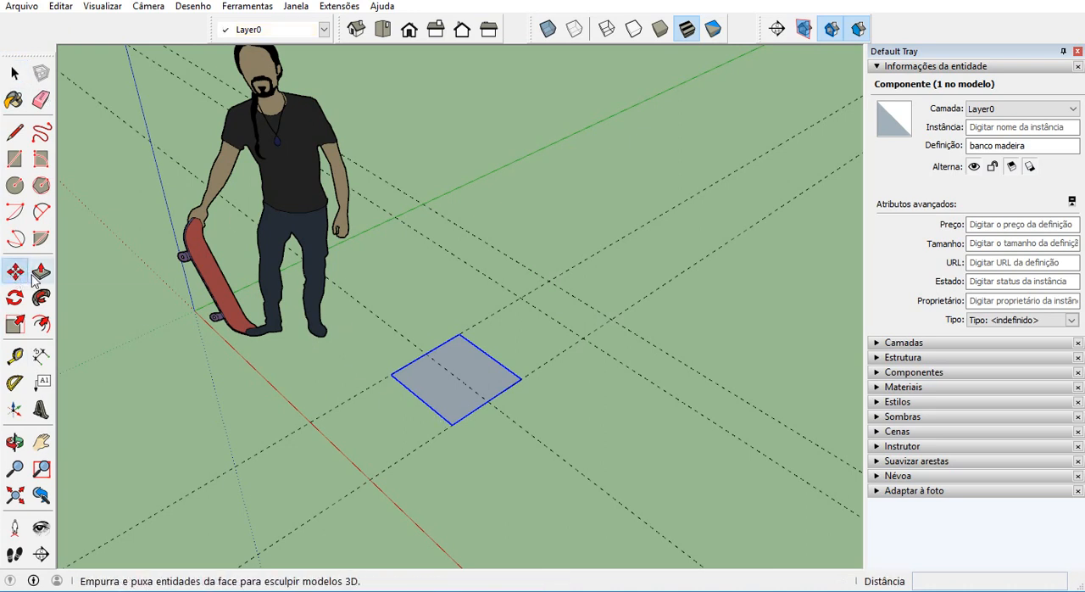
click(451, 424)
key(ctrl)
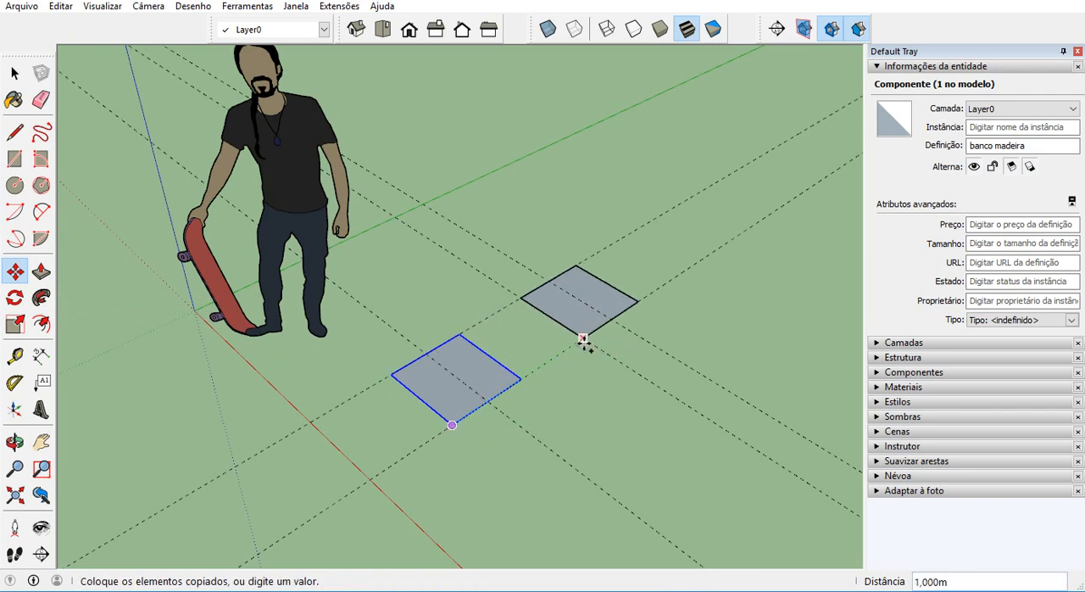
click(582, 339)
key(space)
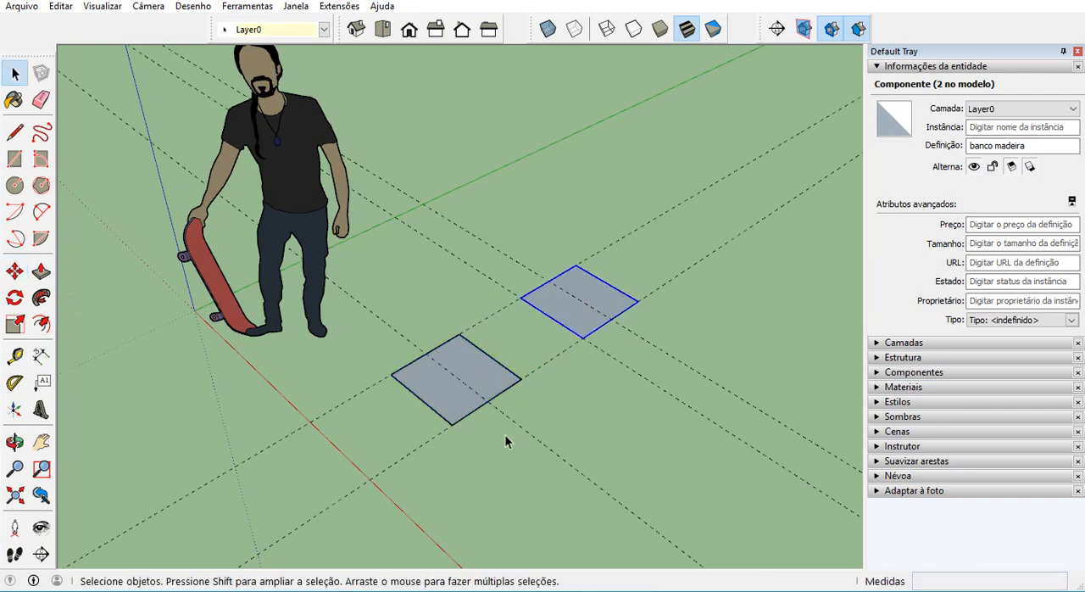
Place a guide line through the centres of both squares, parallel to the green axis and 0.25 m from their edge guide.
scroll(505, 437, up, 1)
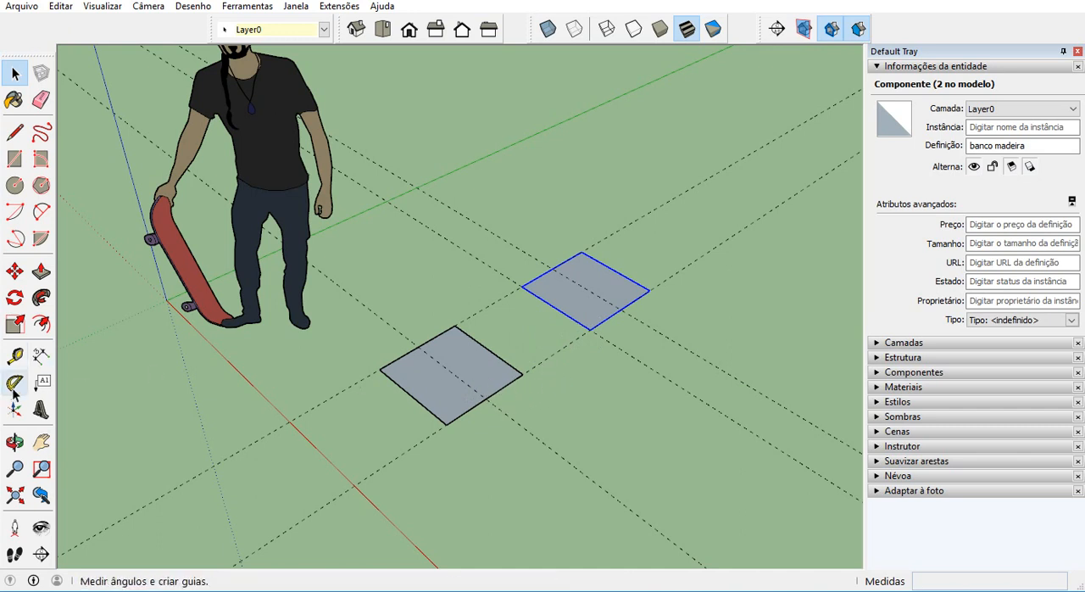
click(14, 356)
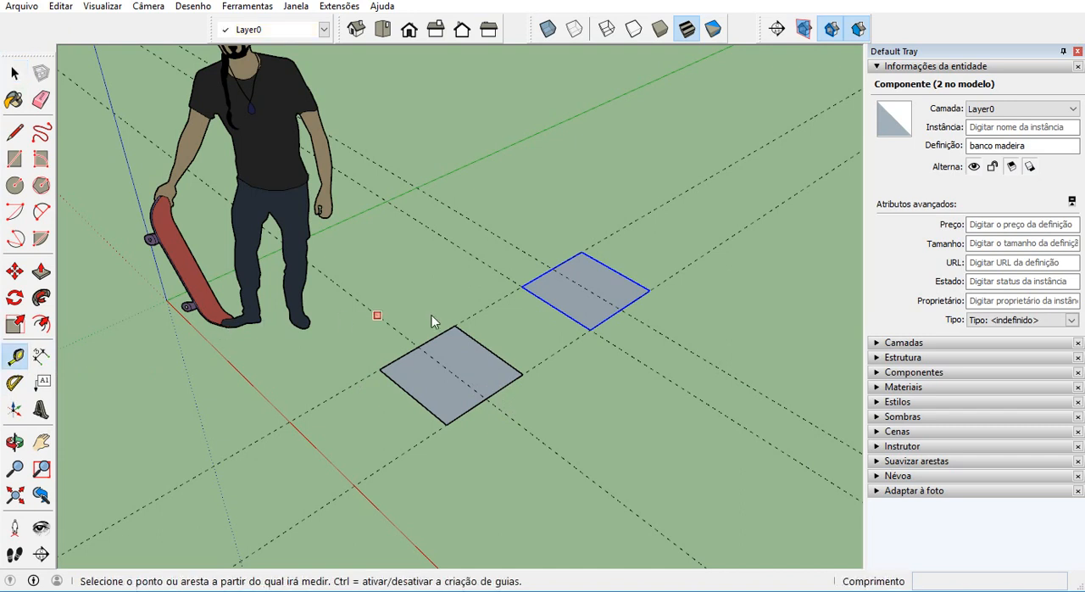
click(551, 355)
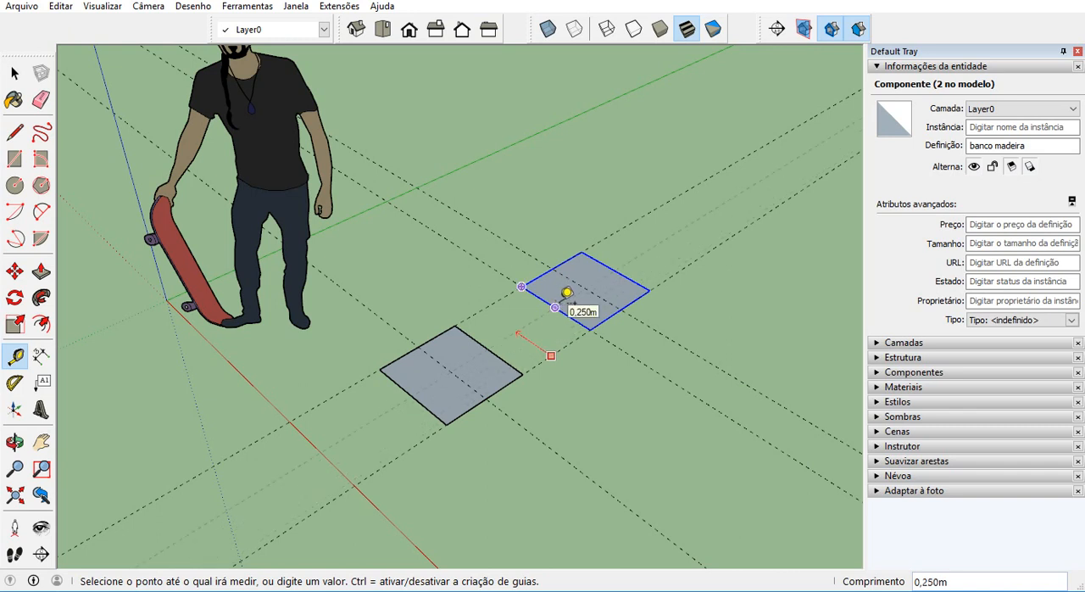
click(566, 293)
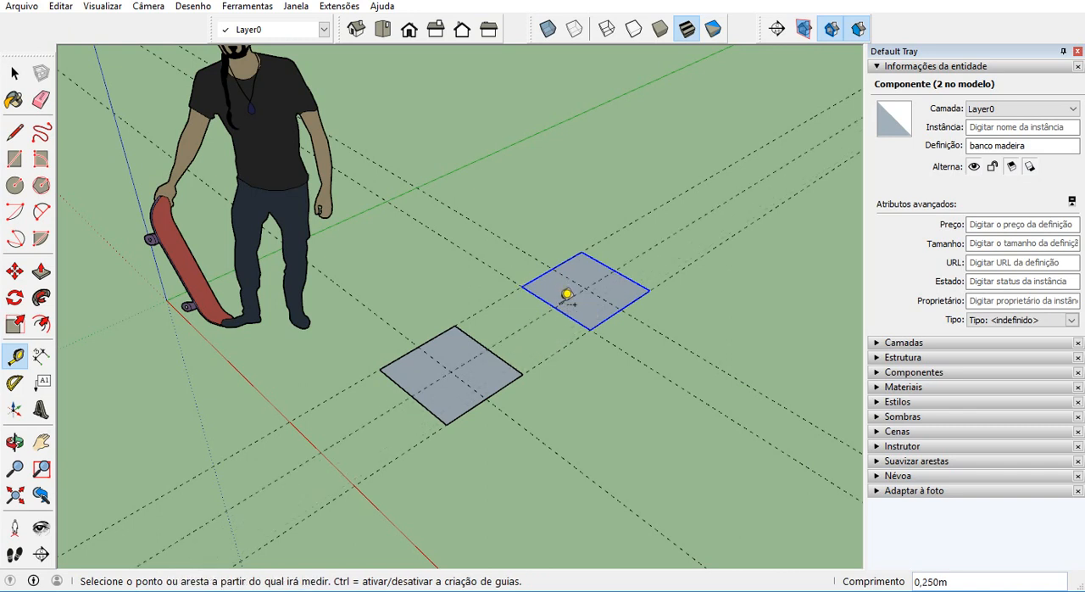
click(14, 74)
Clear the selection of the copied square.
scroll(500, 349, up, 3)
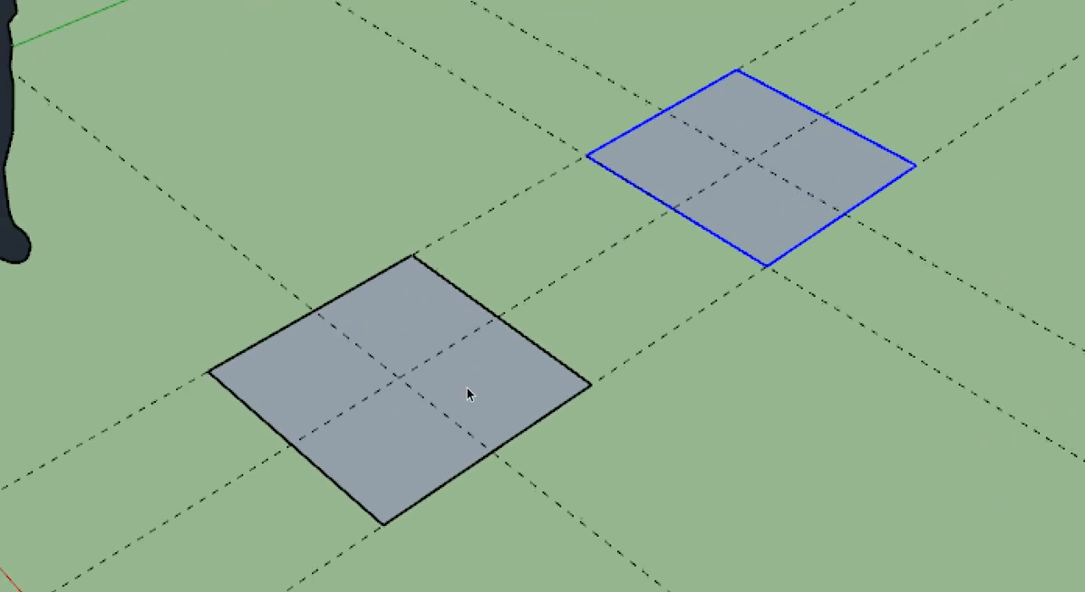
mouse_move(479, 352)
mouse_down()
mouse_move(448, 400)
mouse_move(447, 332)
mouse_up()
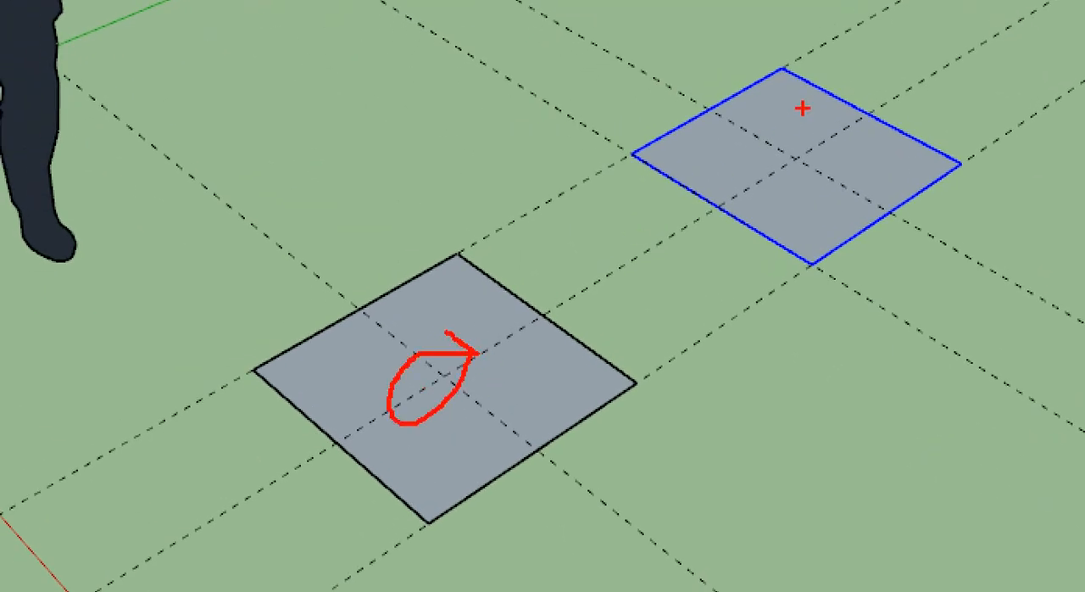
mouse_move(791, 116)
mouse_down()
mouse_move(759, 174)
mouse_move(778, 140)
mouse_up()
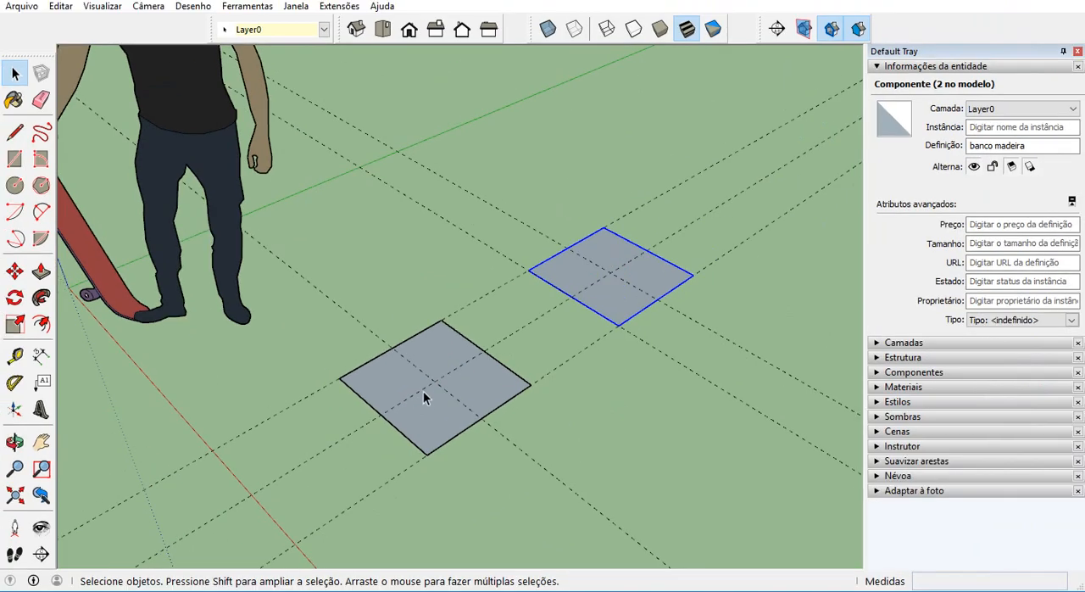
click(546, 400)
scroll(512, 381, down, 3)
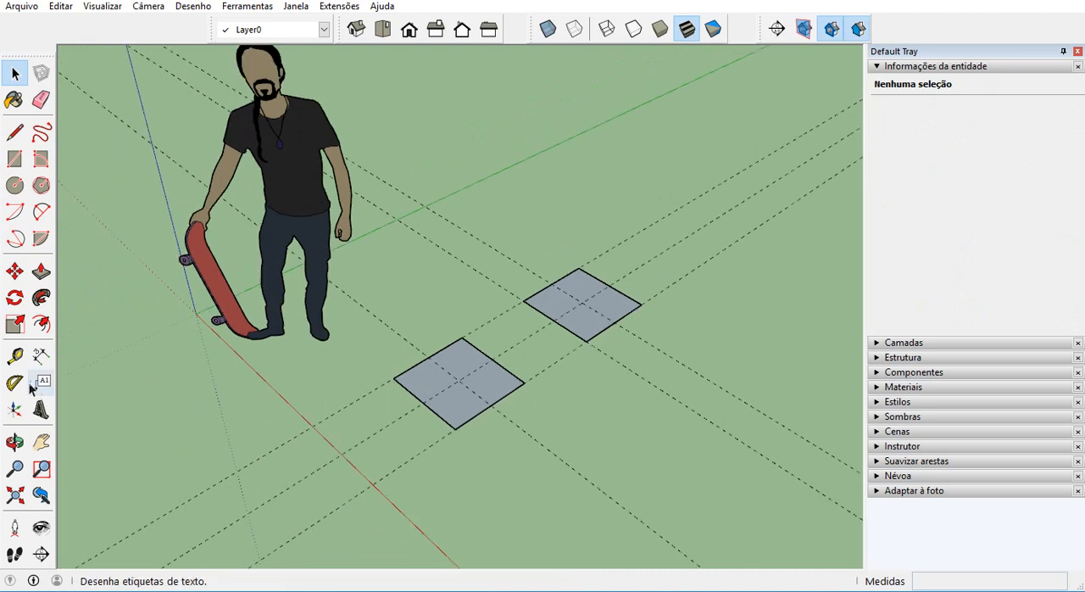
click(15, 356)
click(393, 378)
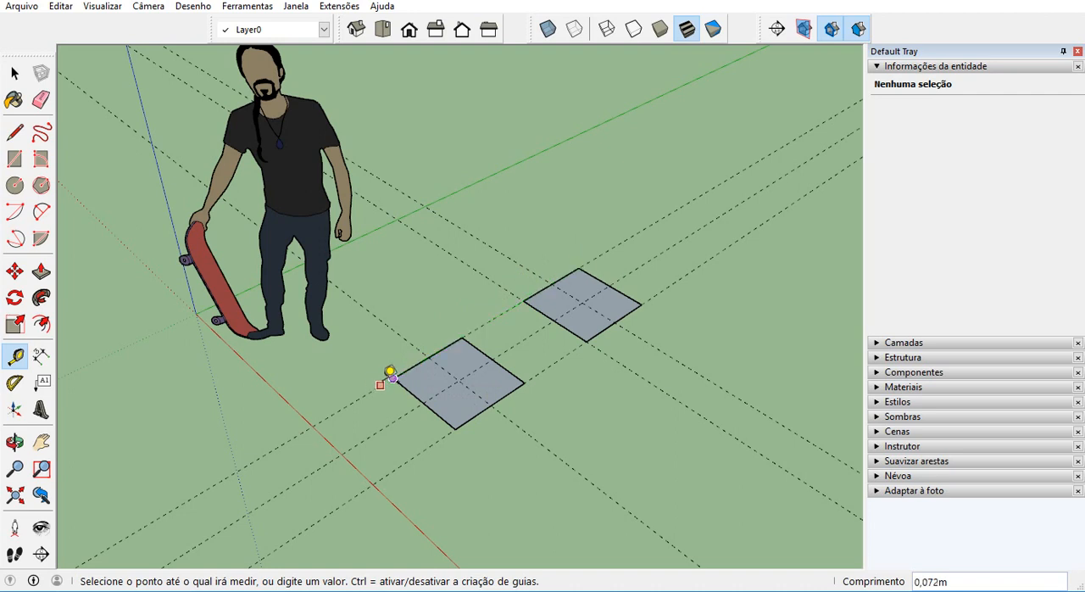
click(15, 74)
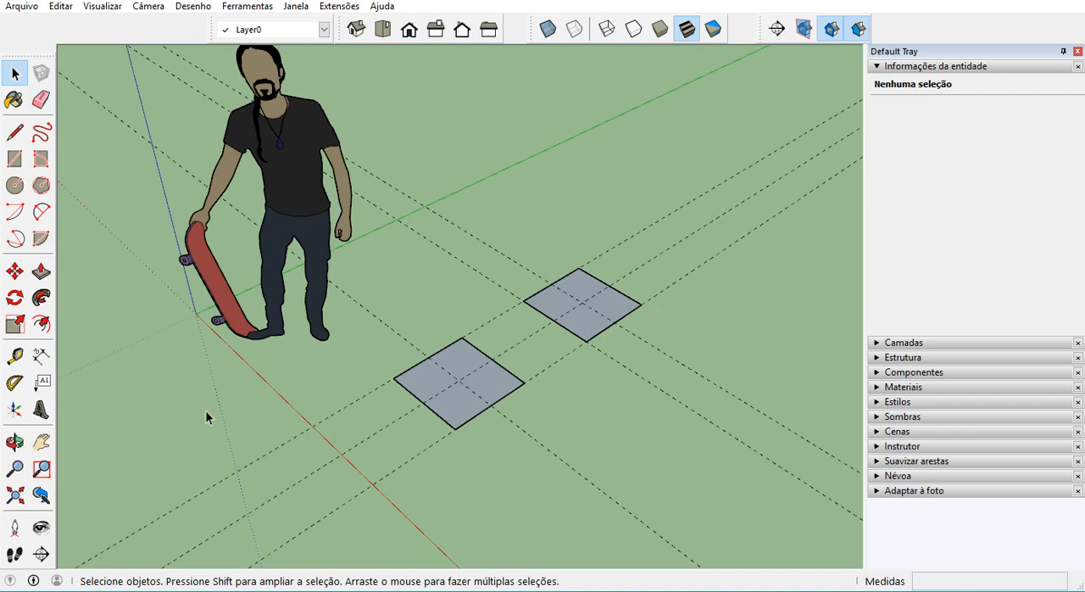
Place guide lines parallel to the red axis, 0.25 m outside the outer edge of each of the two squares.
click(14, 356)
scroll(451, 465, up, 2)
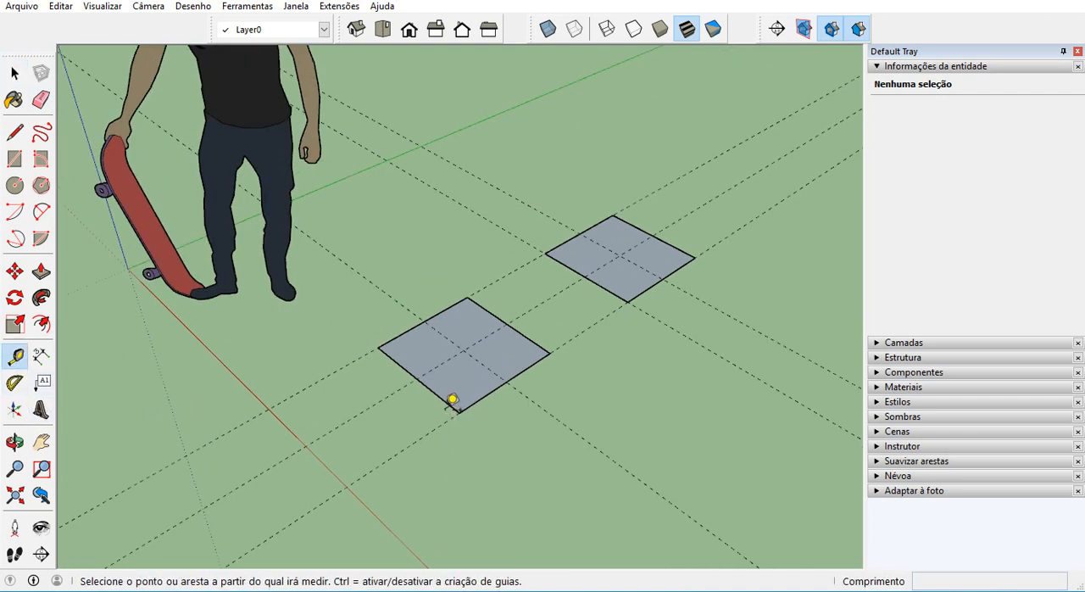
click(439, 397)
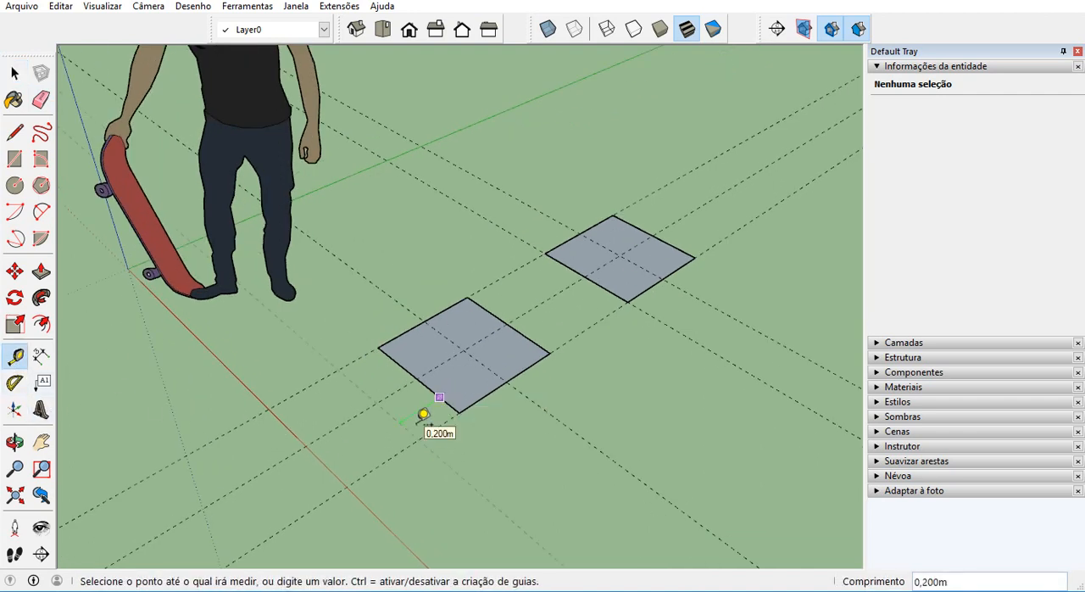
text(0,25)
key(Return)
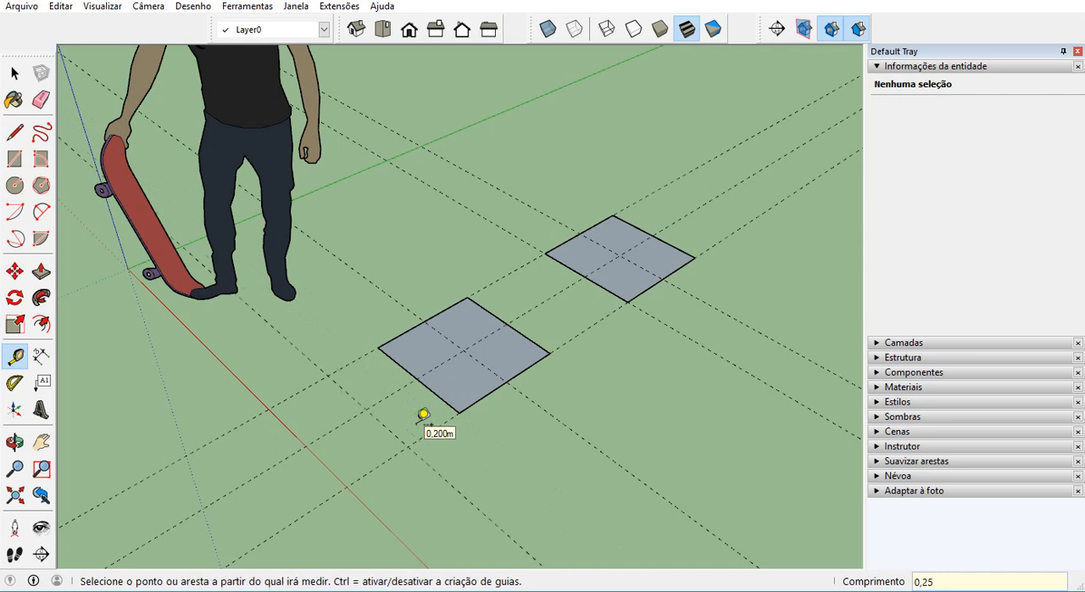
click(675, 247)
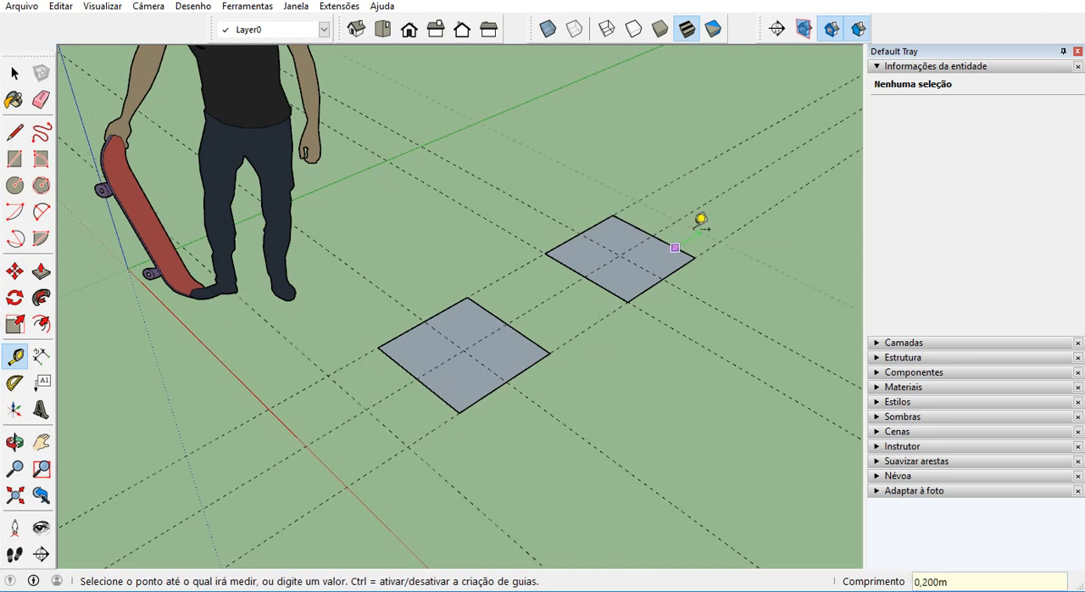
click(701, 220)
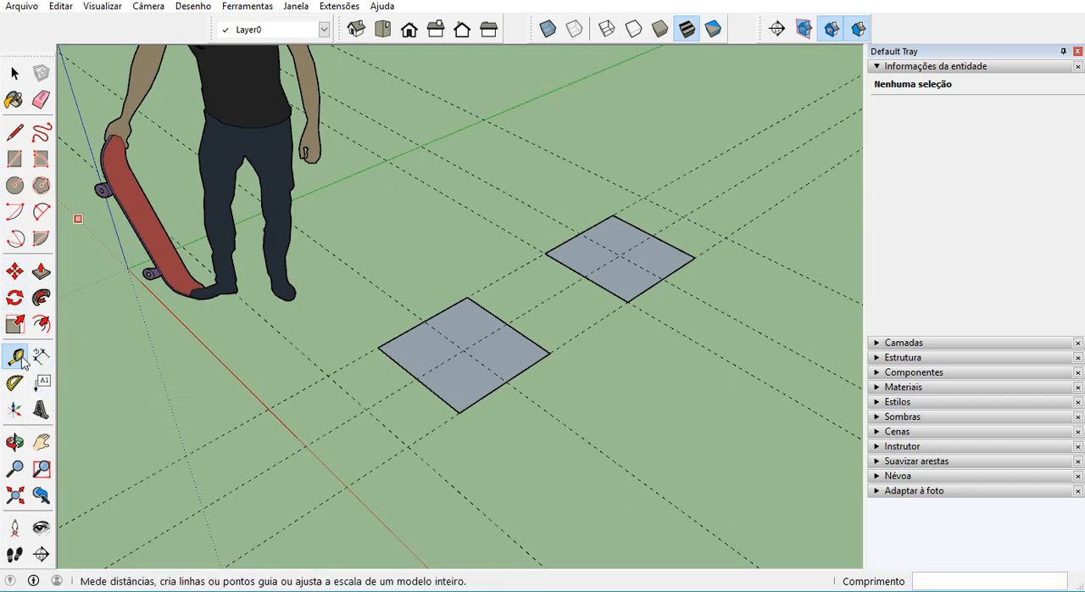
Measure the distance between the two outermost guides along the squares' shared edge guide.
click(407, 446)
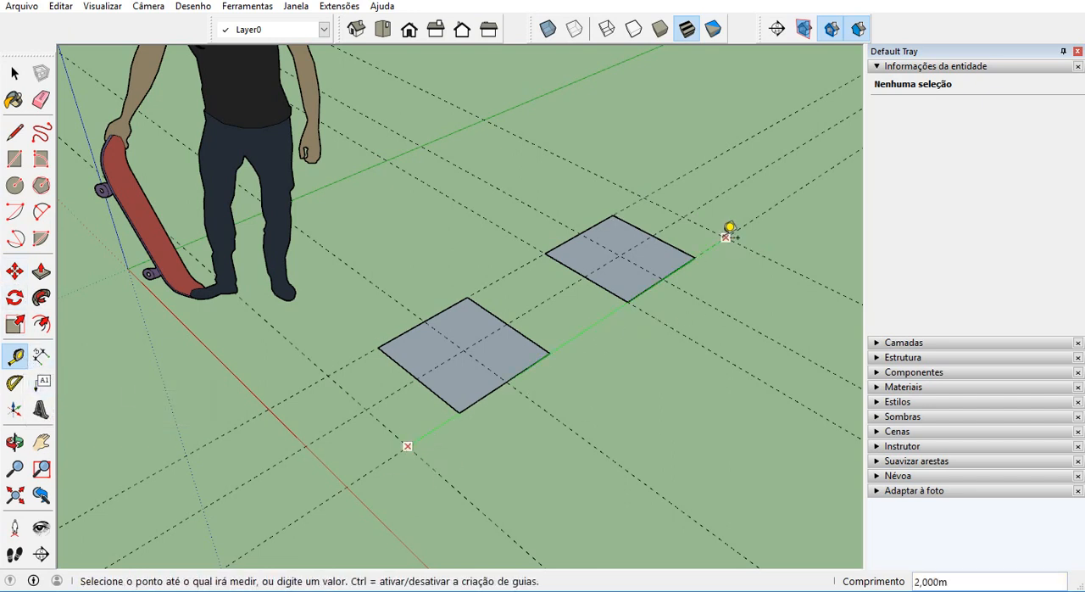
scroll(492, 200, down, 3)
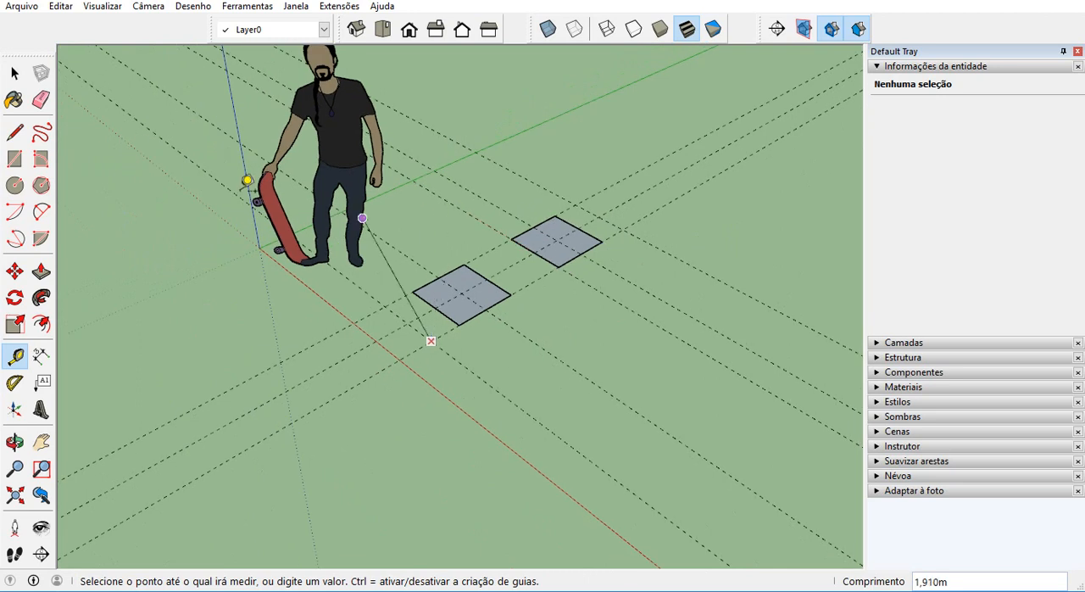
click(17, 357)
Add a guide line parallel to the squares' edge guide, 1 m away from it along the red axis on the side away from the squares.
scroll(458, 322, up, 2)
click(453, 323)
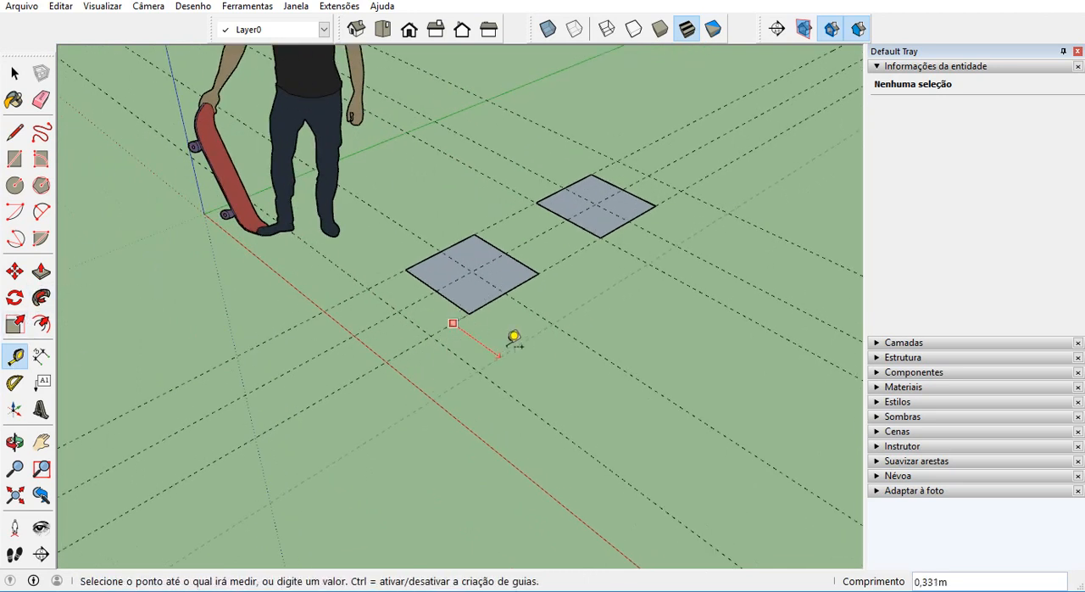
key(Return)
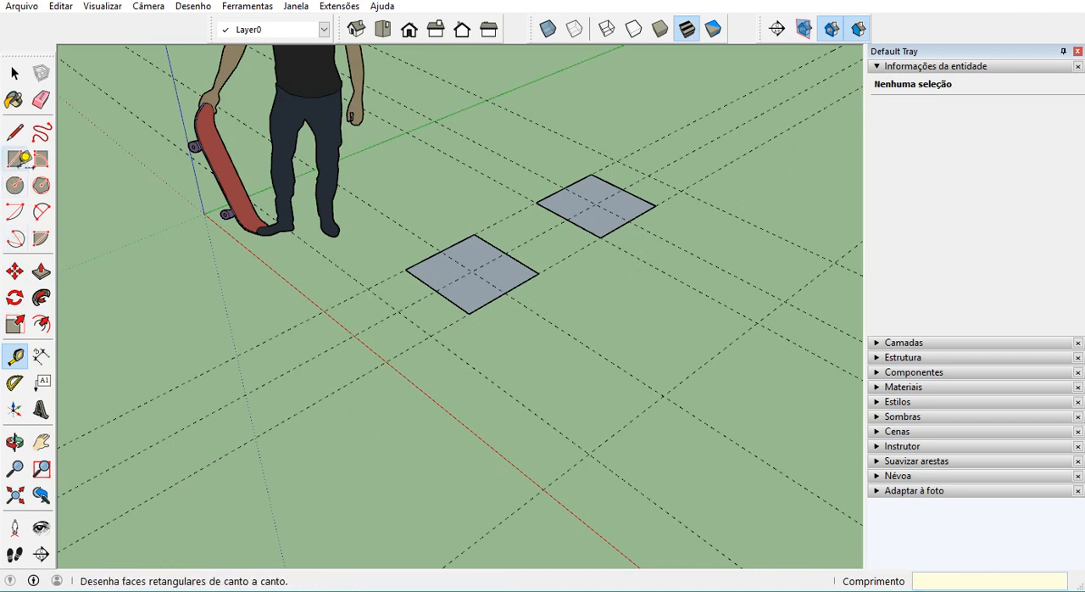
Draw a 1 m by 2 m rectangle beside the two squares, between opposite intersections of the outer guides.
click(14, 159)
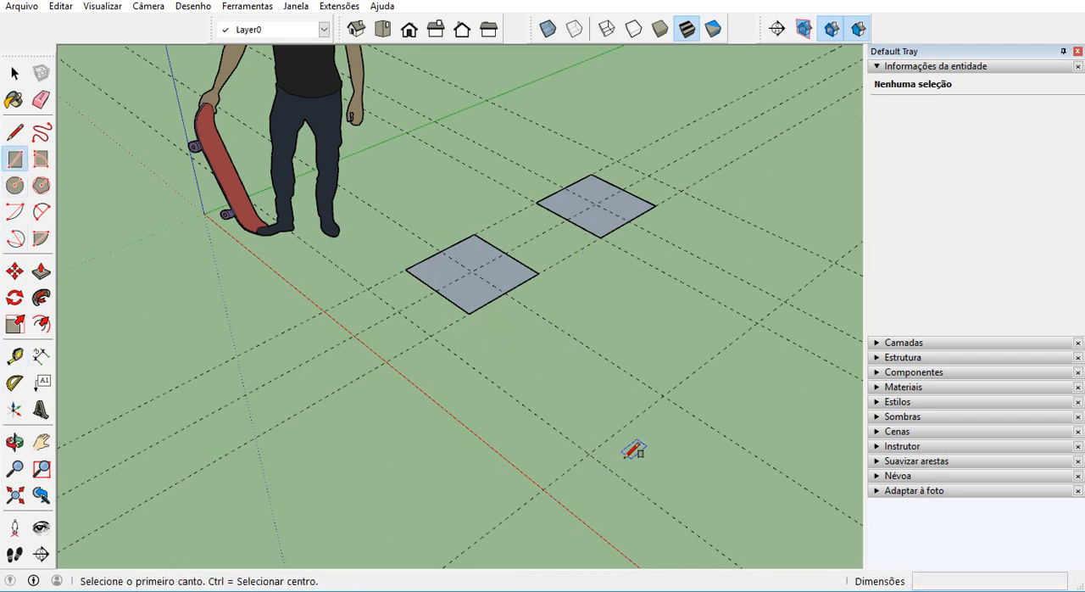
click(588, 454)
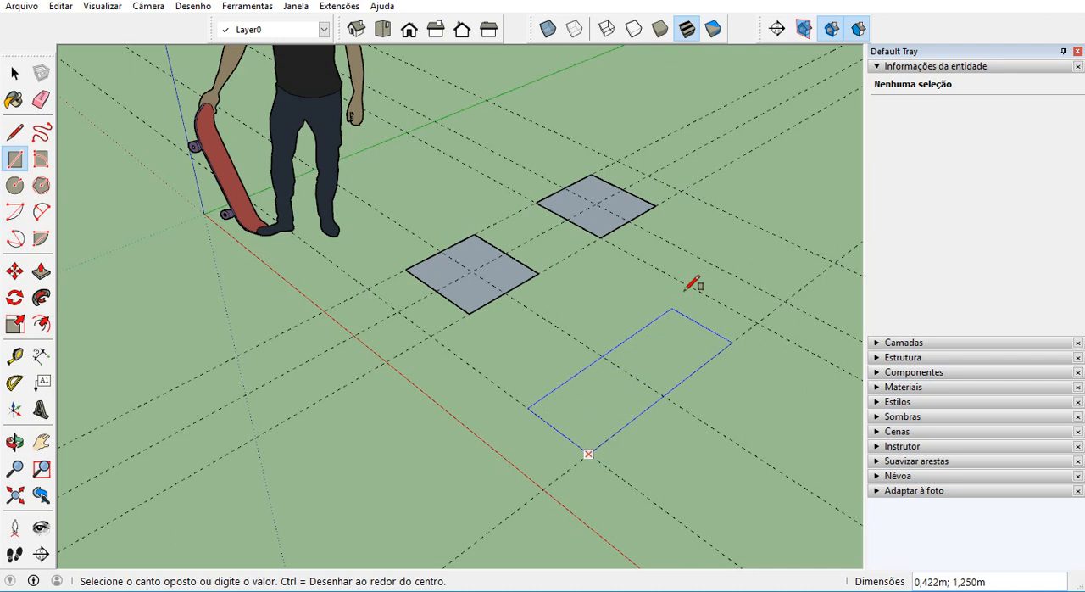
click(681, 190)
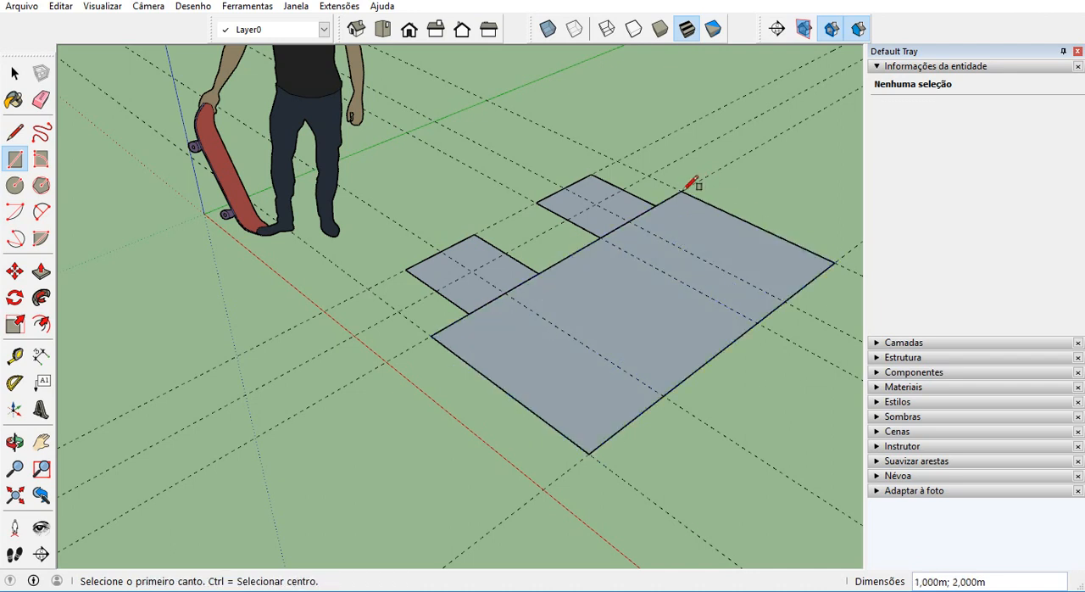
key(space)
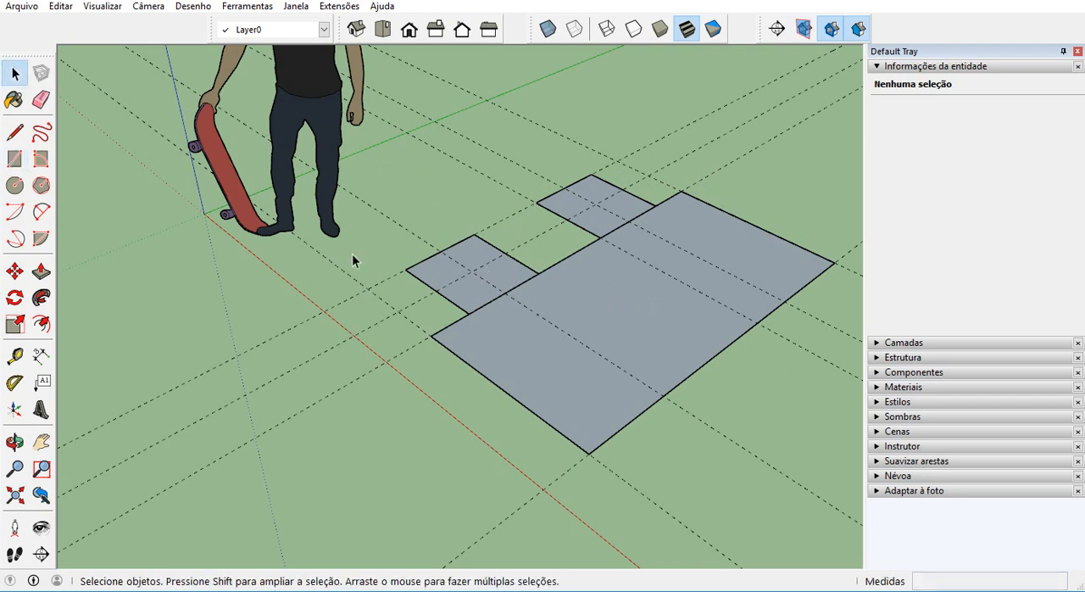
scroll(352, 253, down, 1)
scroll(458, 329, down, 1)
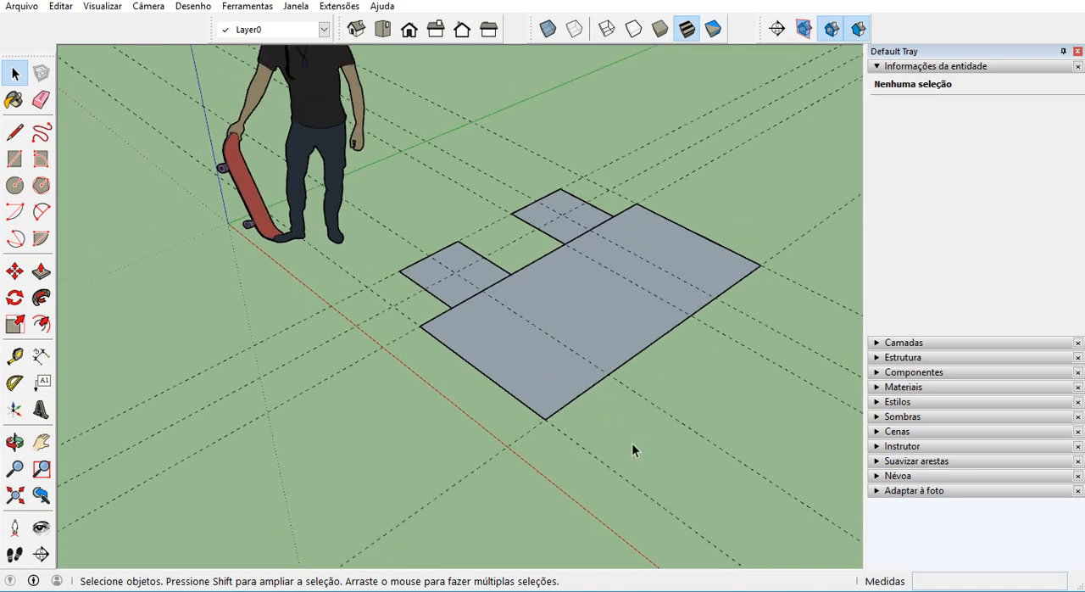
Turn the 1 m by 2 m rectangle, face and edges together, into a component named "mesa".
scroll(633, 439, up, 2)
click(471, 326)
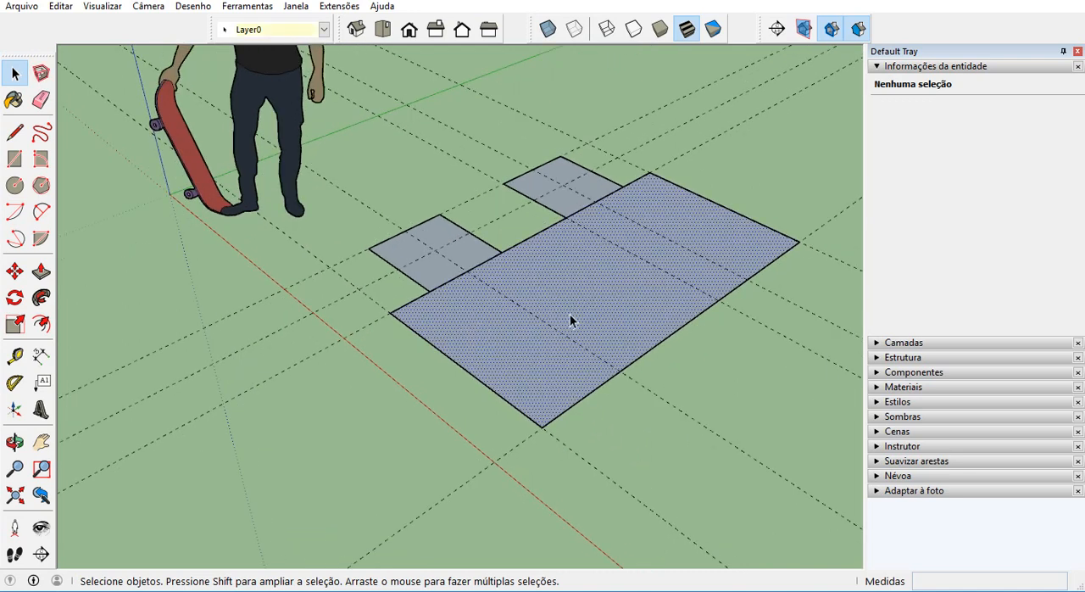
double_click(524, 354)
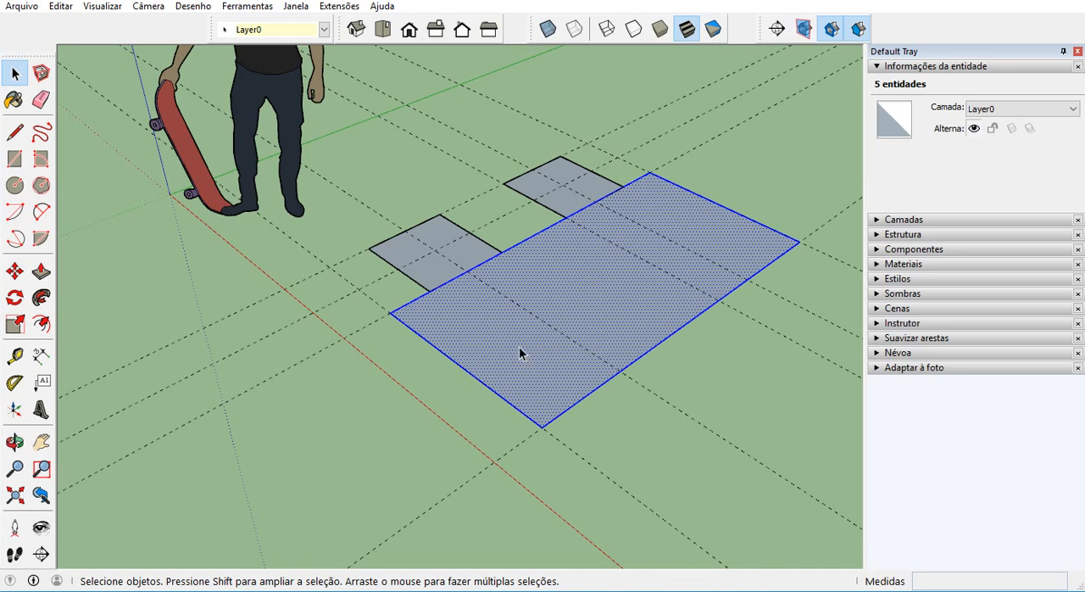
click(520, 353)
double_click(518, 347)
right_click(551, 262)
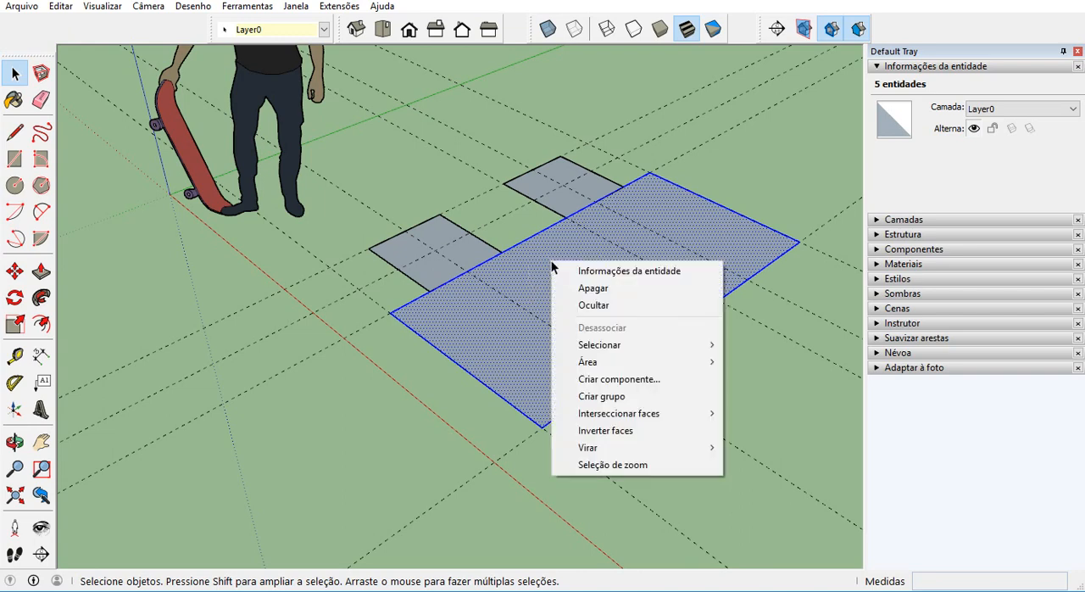
click(612, 381)
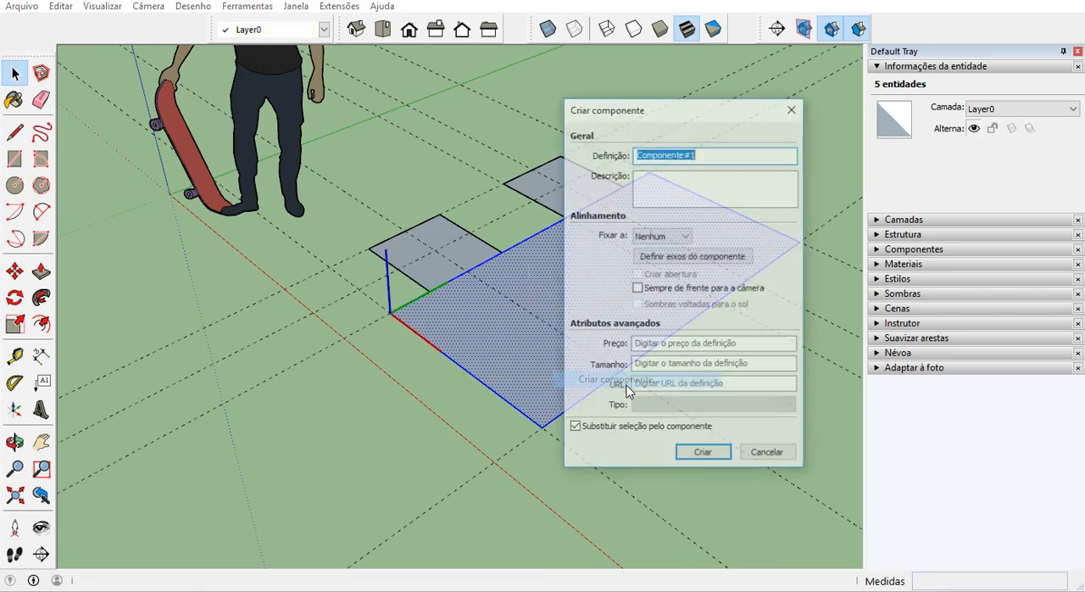
text(mesa)
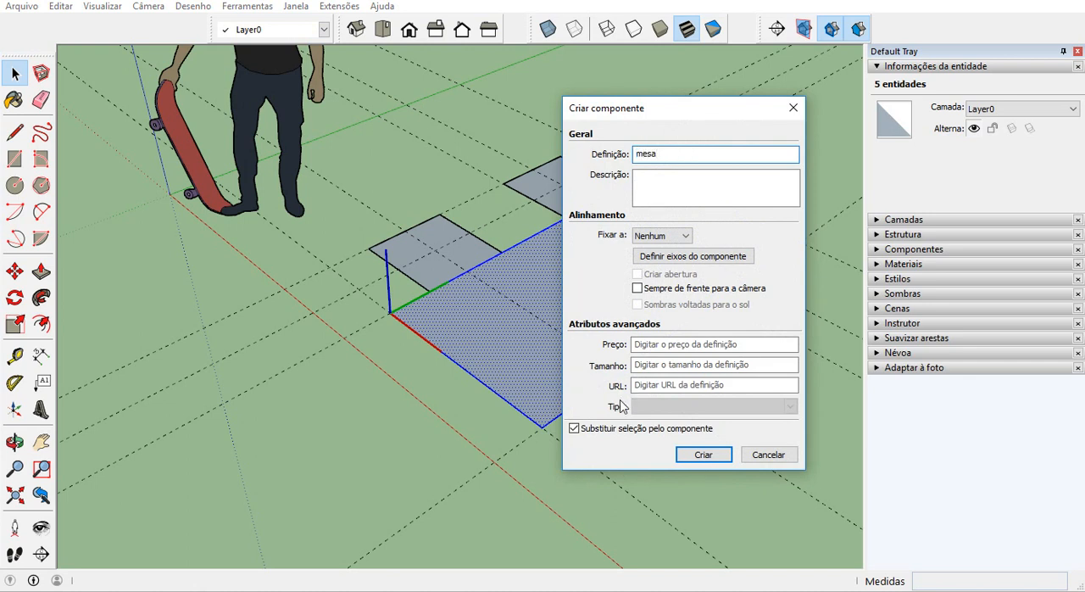
click(707, 455)
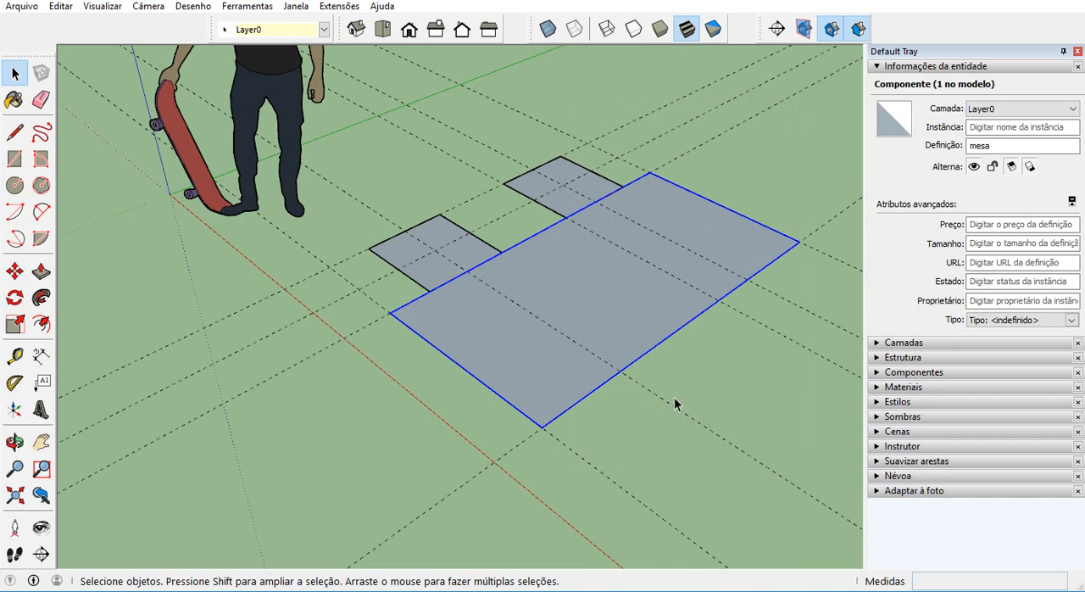
Copy the two "banco madeira" squares 1.5 m along the red axis to the opposite long side of the table.
click(444, 236)
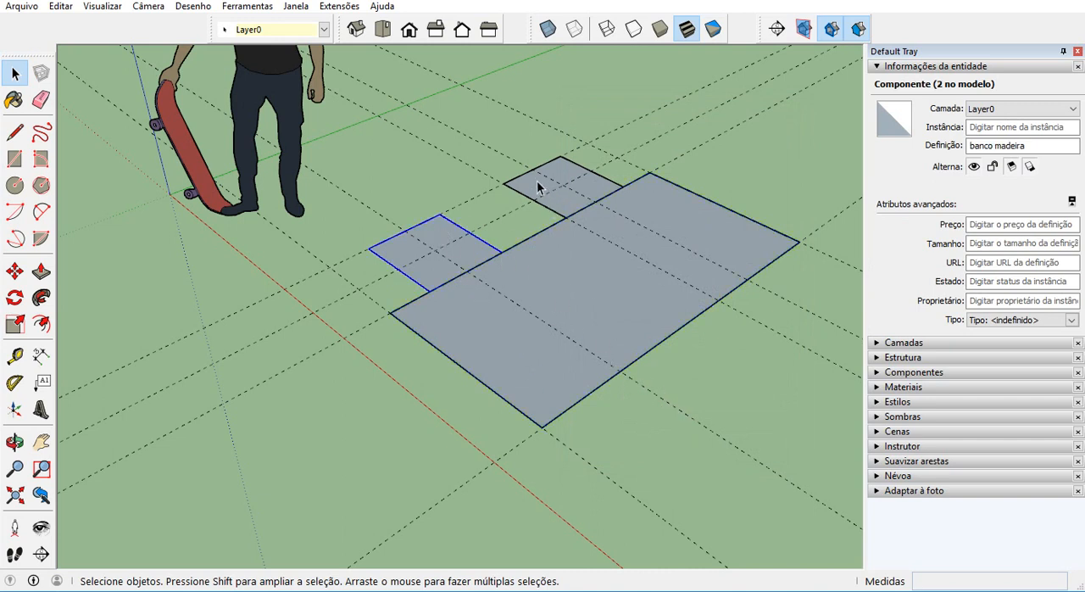
click(539, 185)
shift+click(458, 233)
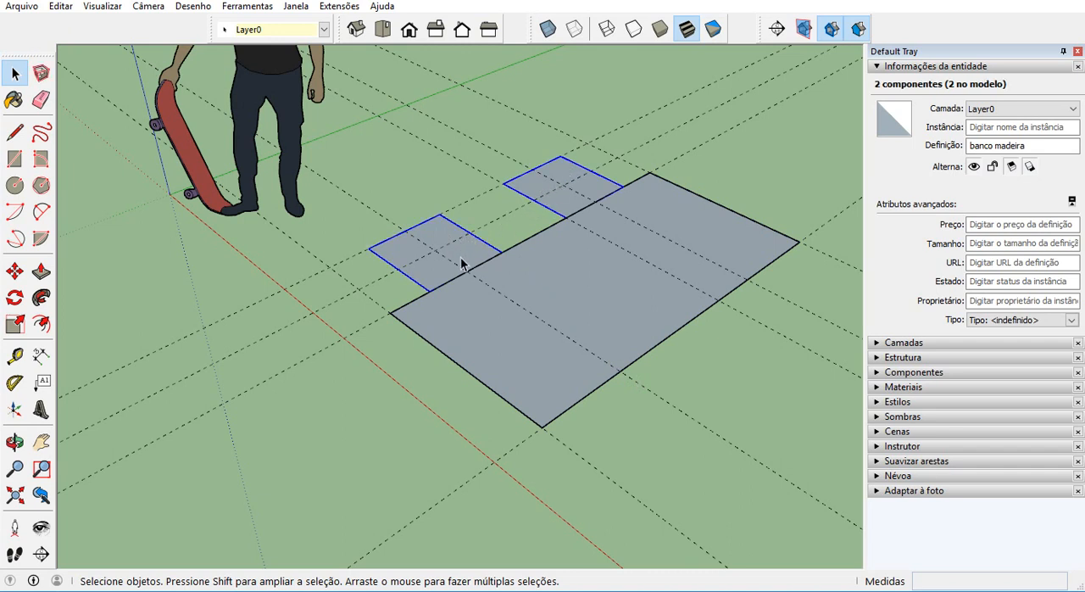
key(m)
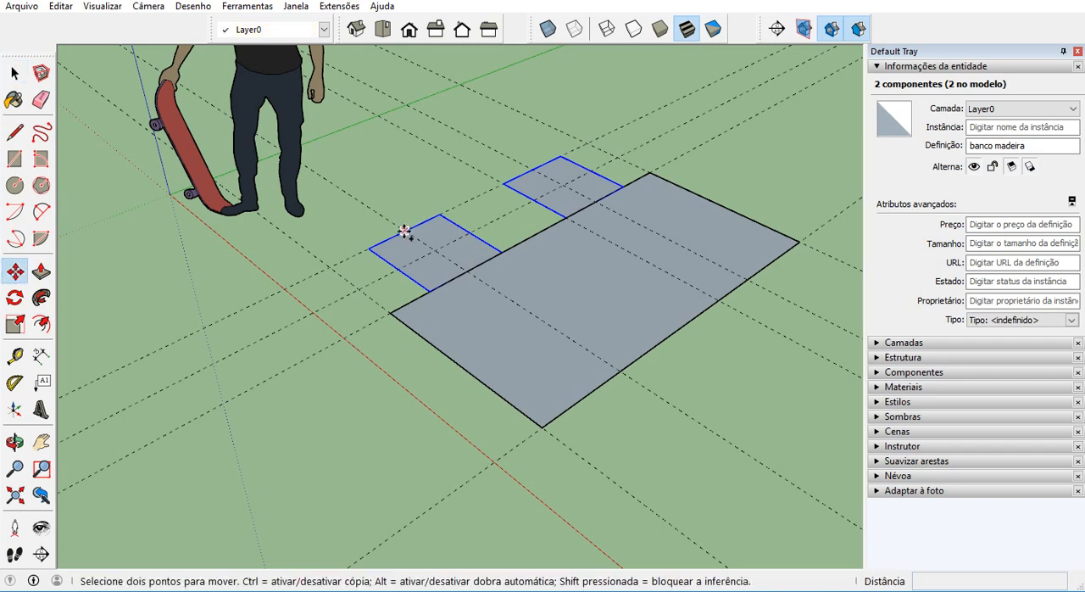
ctrl+click(404, 231)
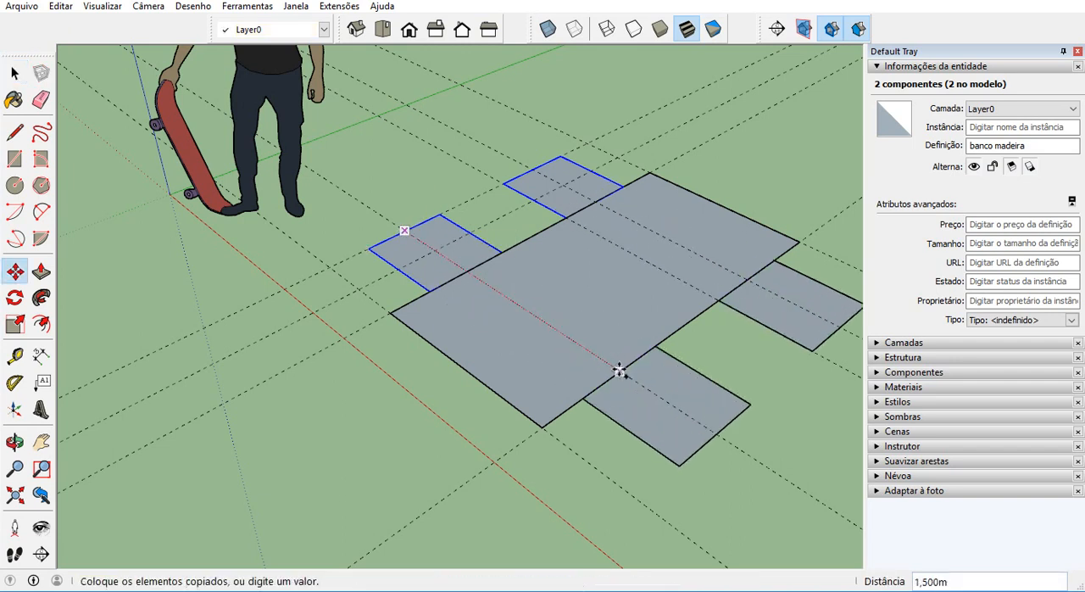
click(617, 370)
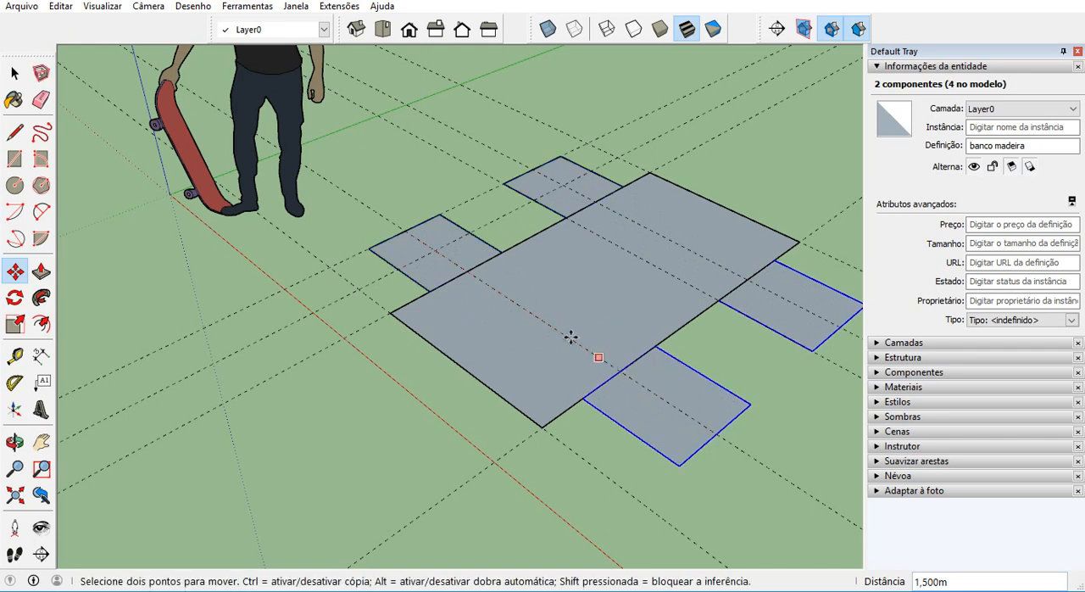
key(space)
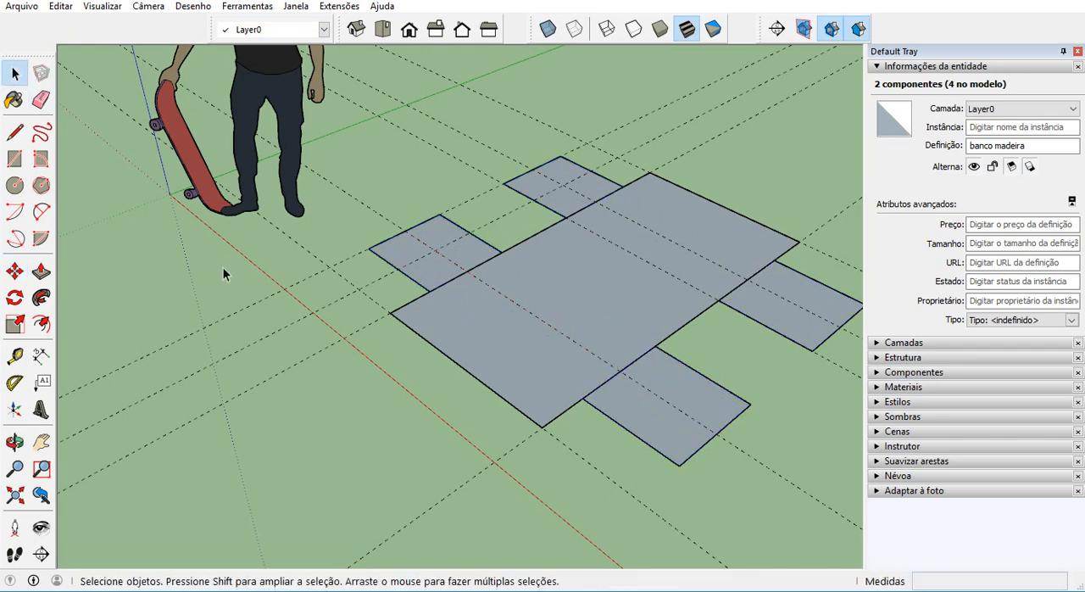
click(223, 267)
Add three layers named "Banco", "mesa" and "decoração".
middle_drag(223, 267, 294, 290)
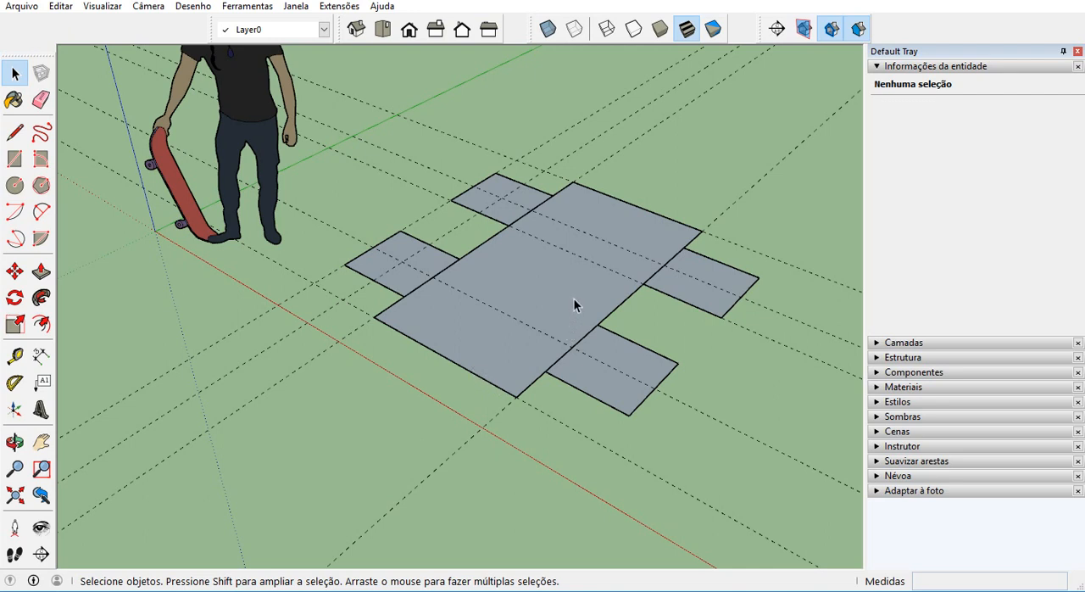
scroll(281, 347, down, 1)
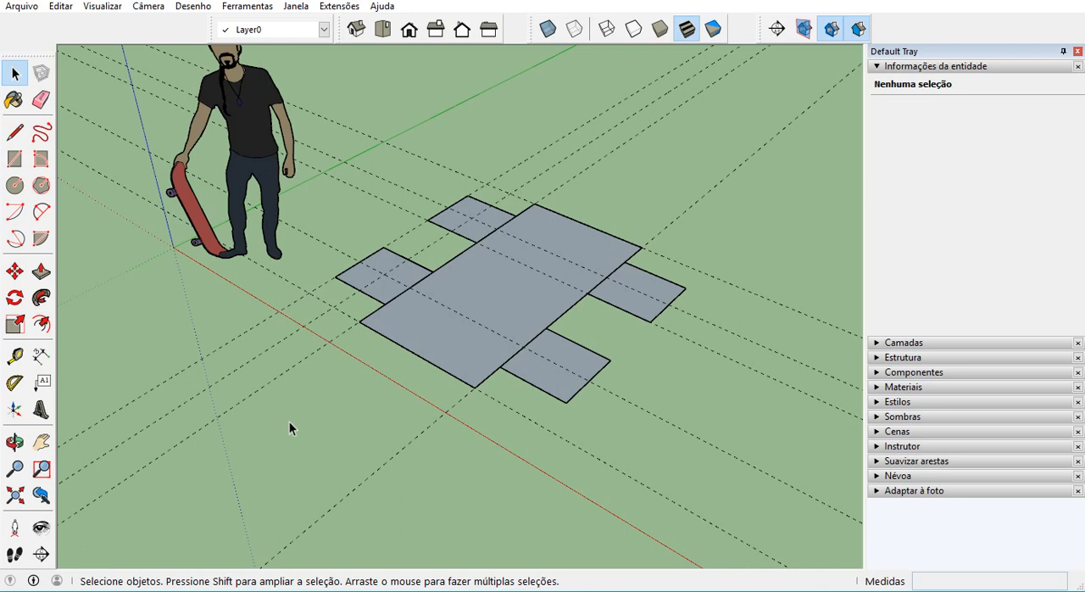
click(881, 67)
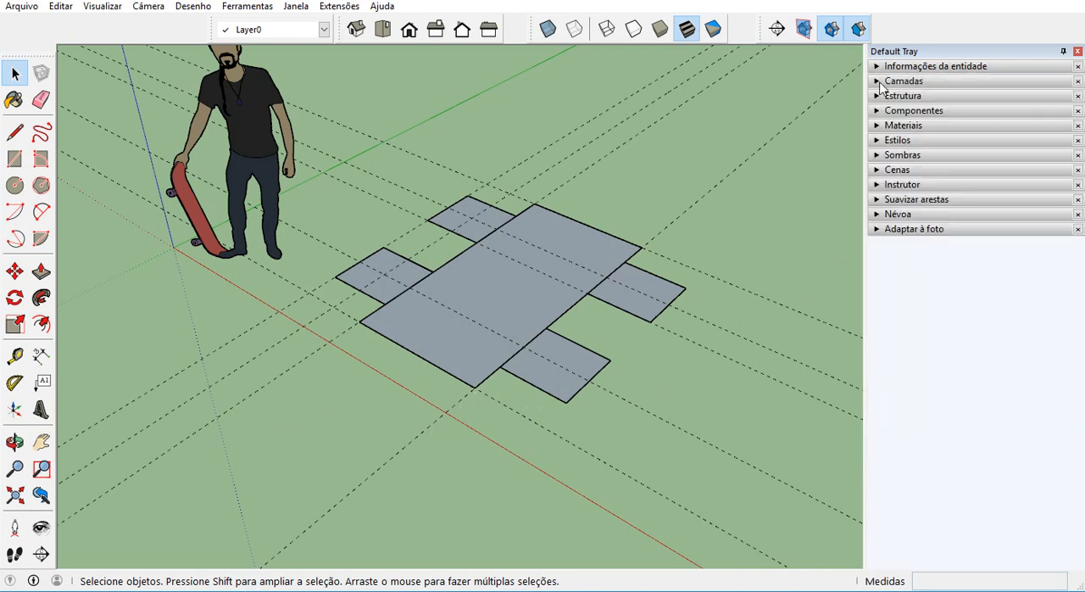
click(884, 82)
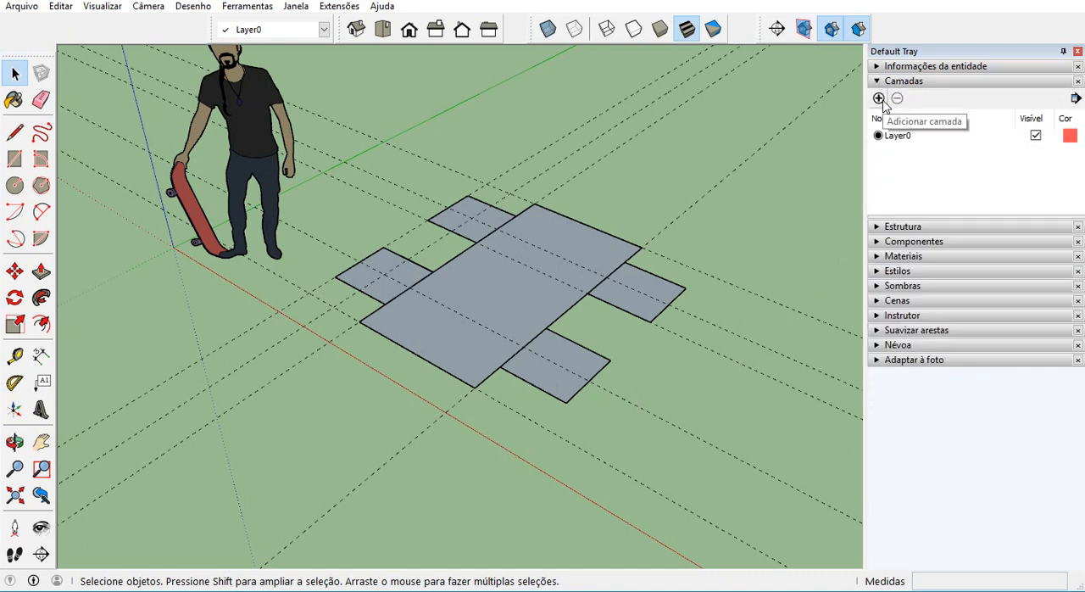
click(879, 98)
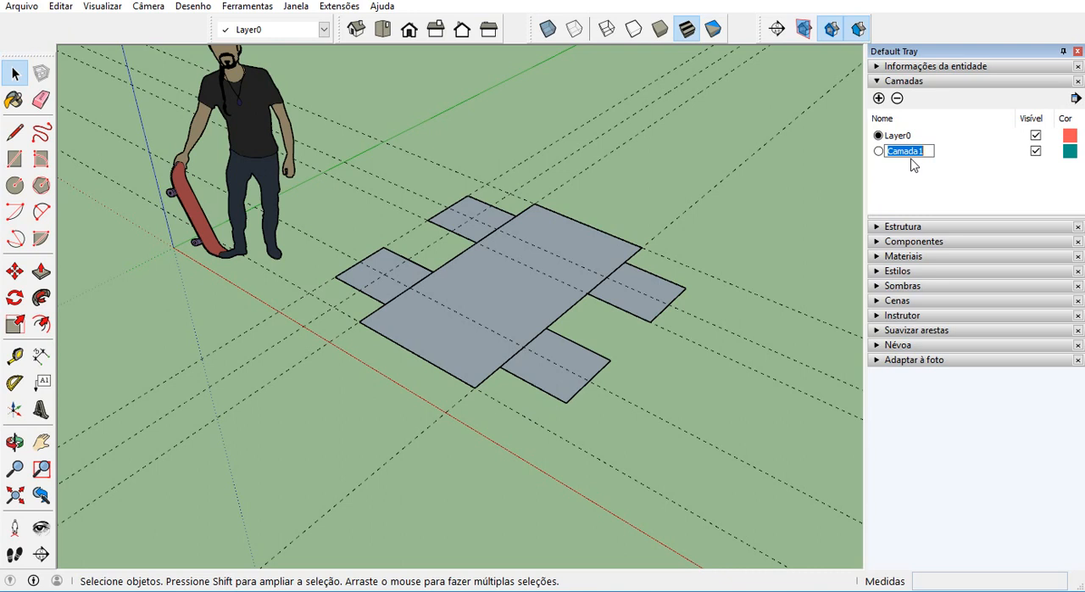
text(Banco)
click(878, 97)
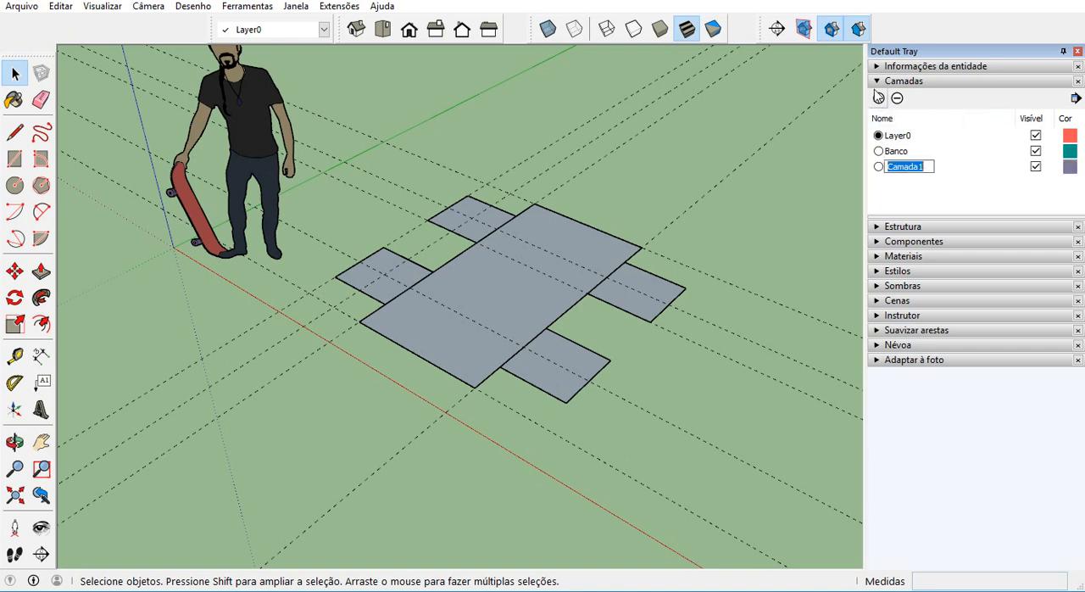
text(mesa)
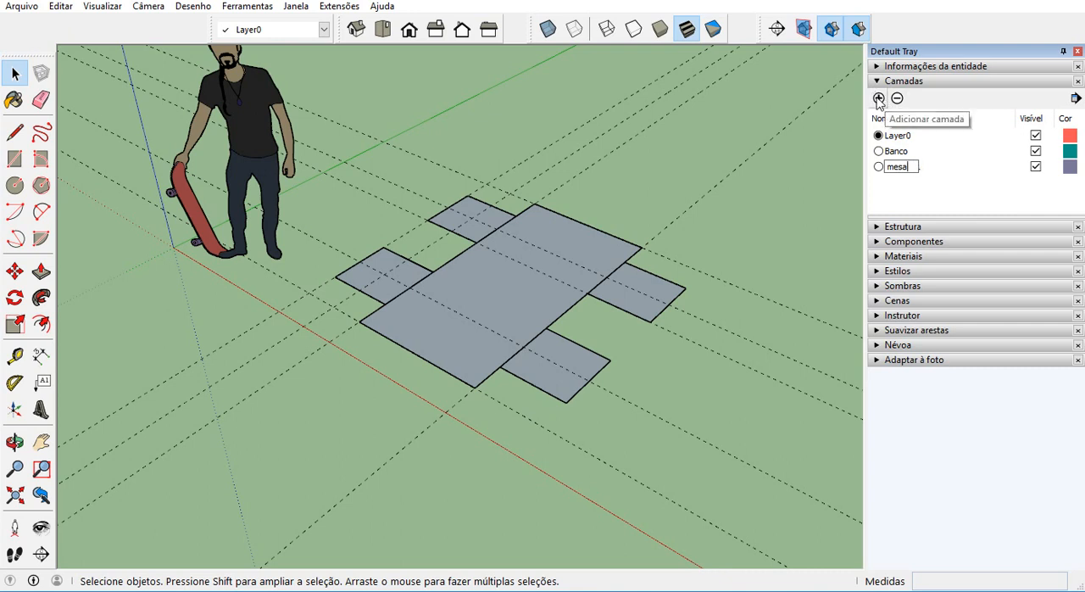
click(880, 98)
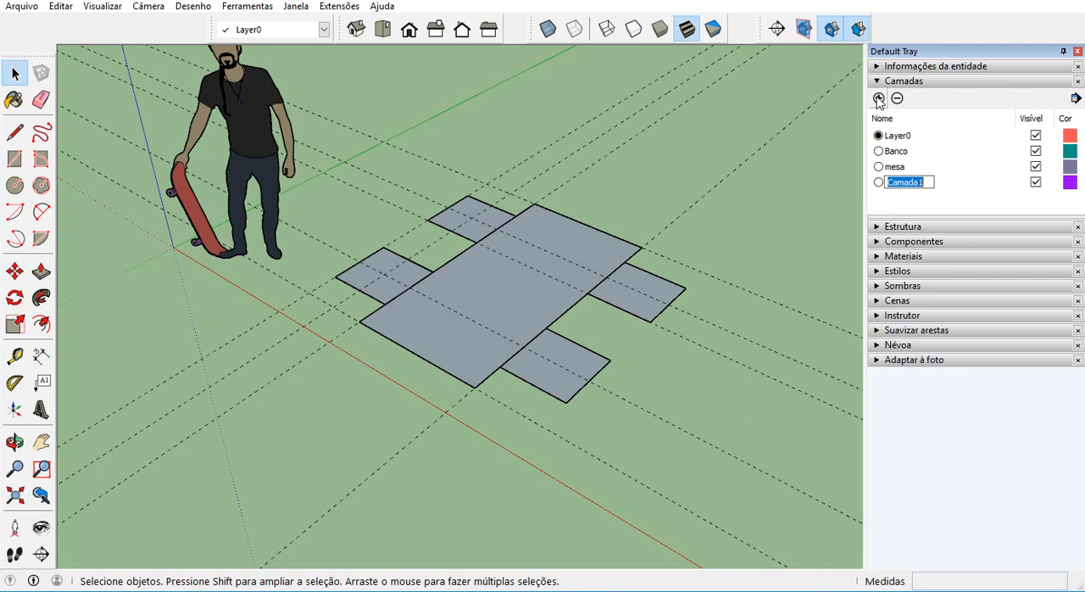
text(decoração)
key(Return)
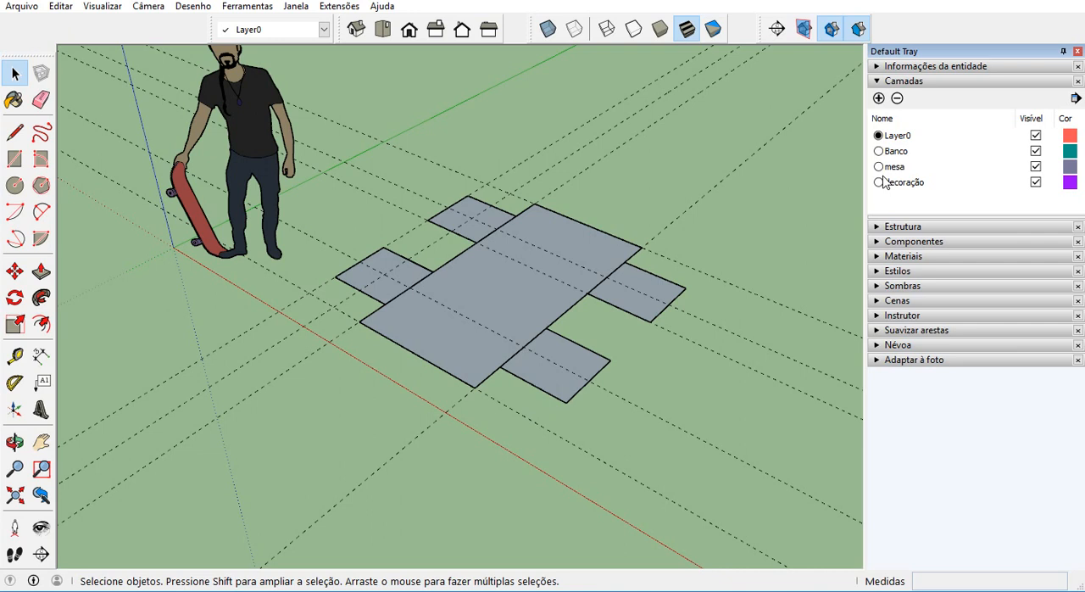
Assign the copied bench square nearest the viewer to the Banco layer.
click(595, 366)
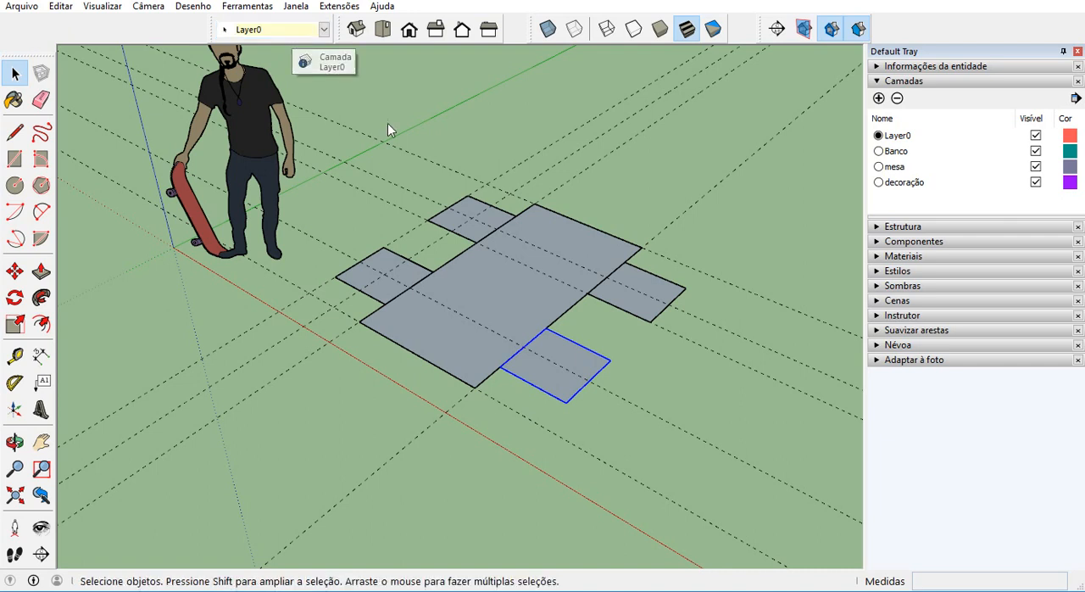
click(323, 34)
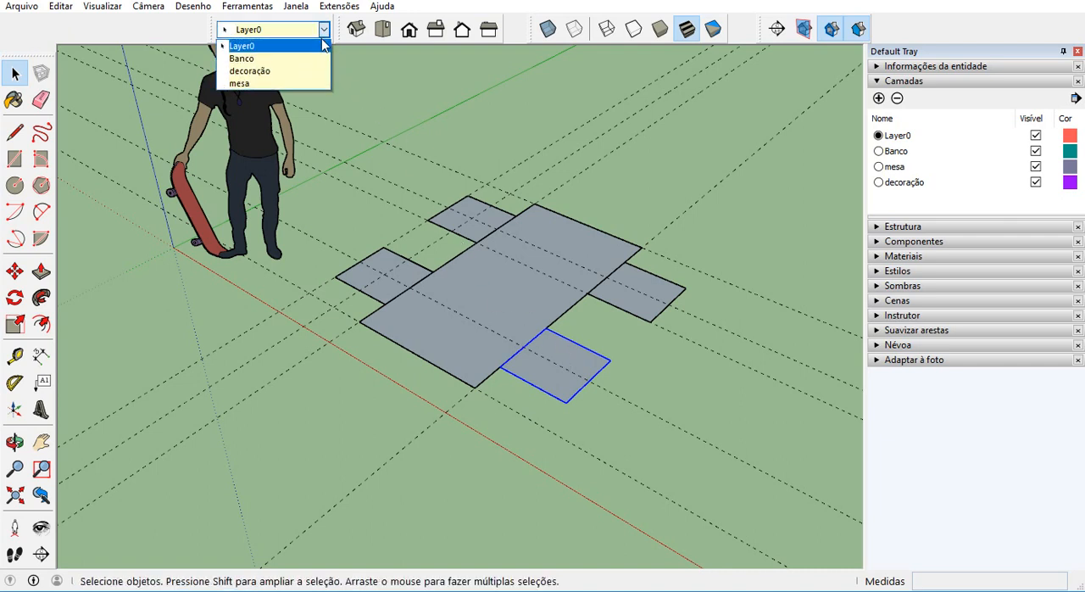
click(282, 58)
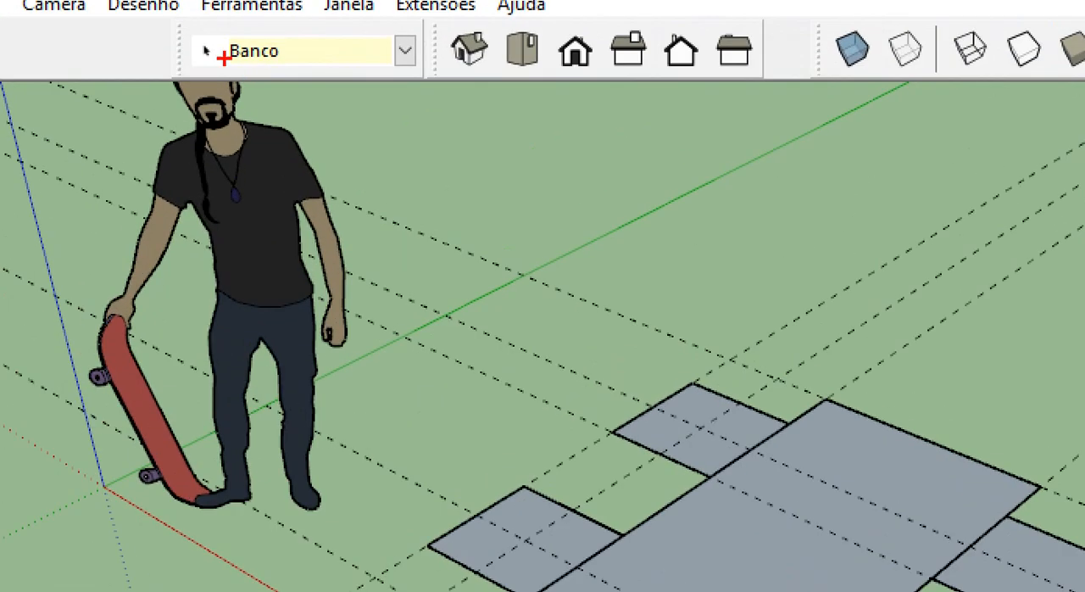
mouse_move(219, 29)
mouse_down()
mouse_move(173, 72)
mouse_move(254, 36)
mouse_move(207, 22)
mouse_up()
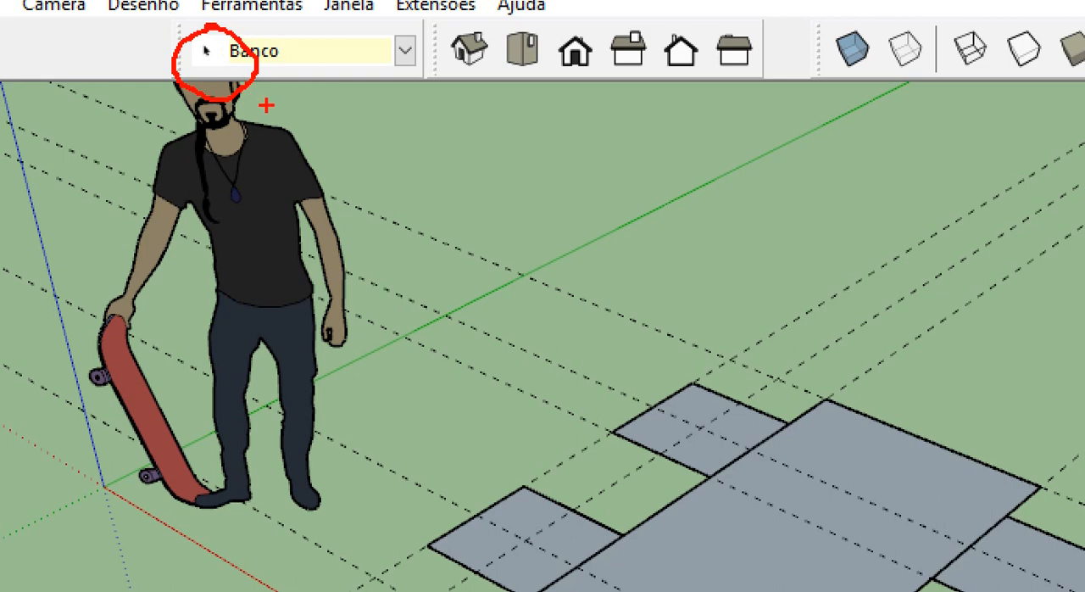
drag(229, 73, 304, 61)
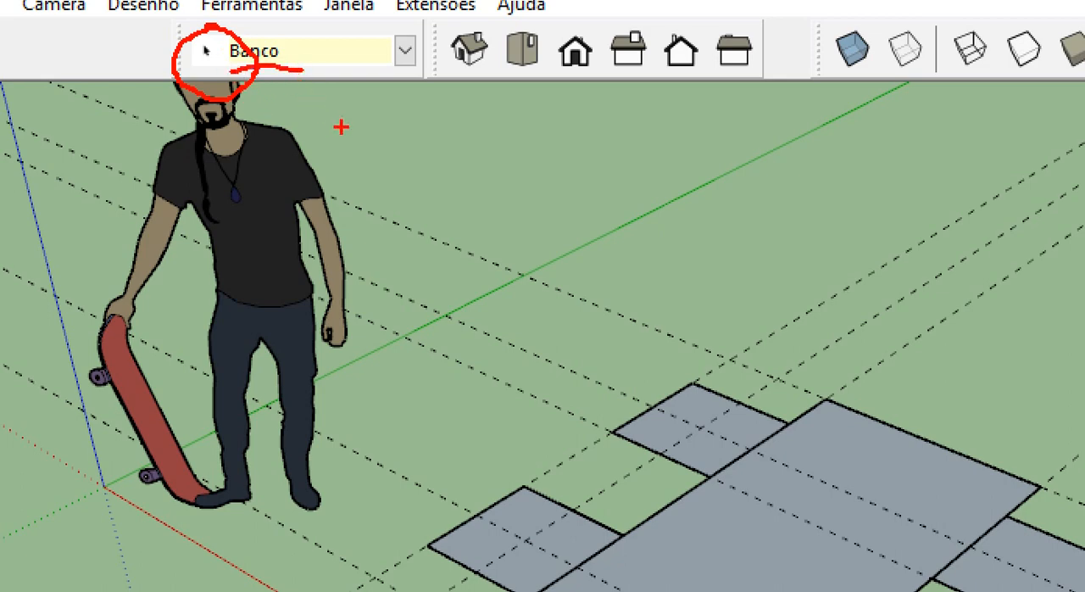
key(Escape)
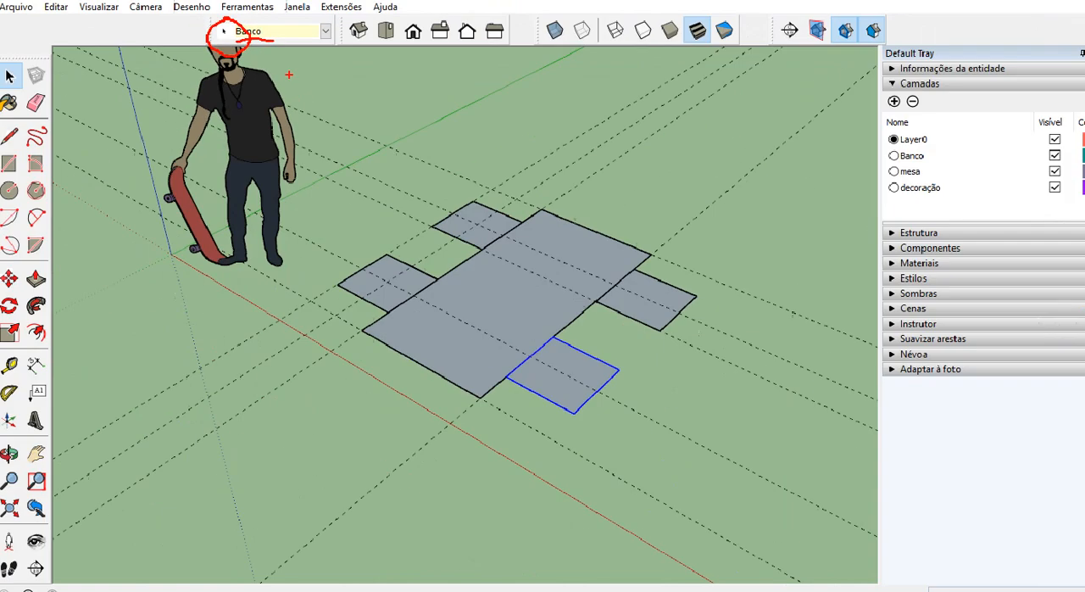
Assign the other copied bench square, on the same long side of the table, to the Banco layer.
click(609, 307)
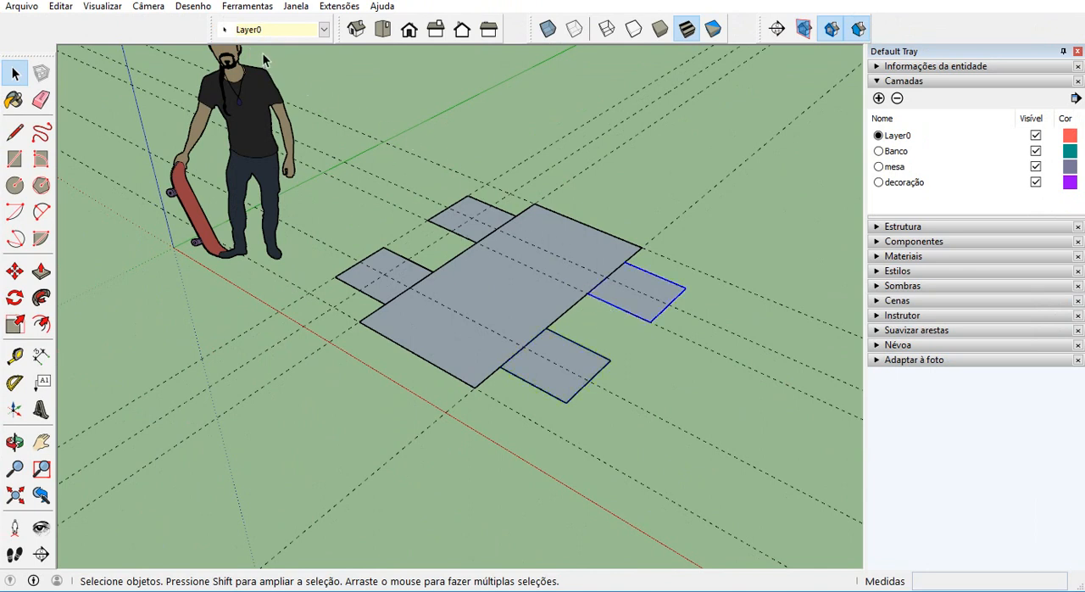
key(ctrl+1)
click(233, 91)
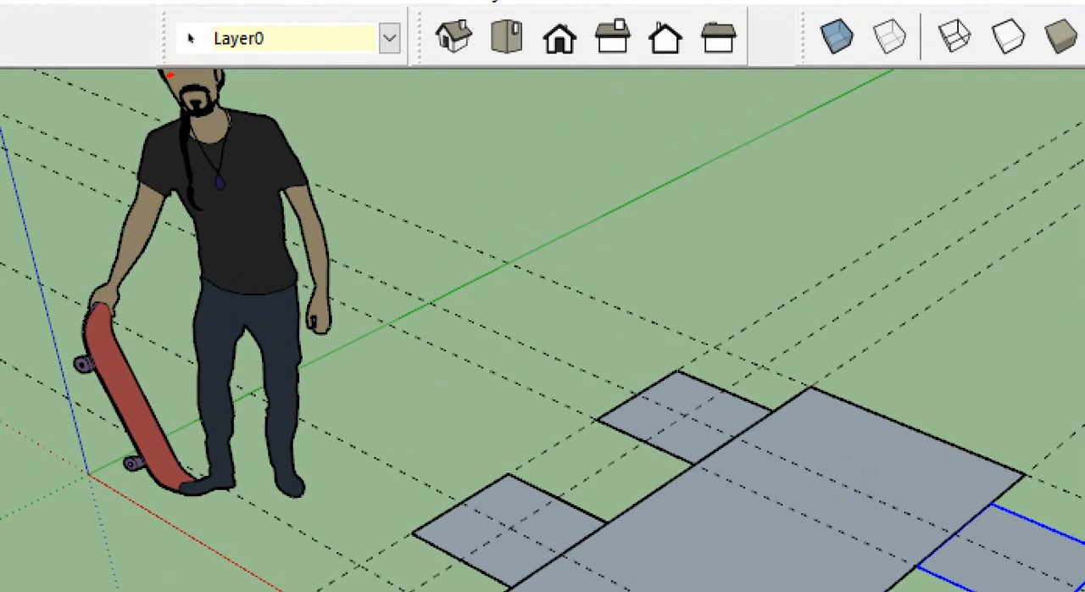
mouse_move(170, 74)
mouse_down()
mouse_move(208, 15)
mouse_move(169, 75)
mouse_up()
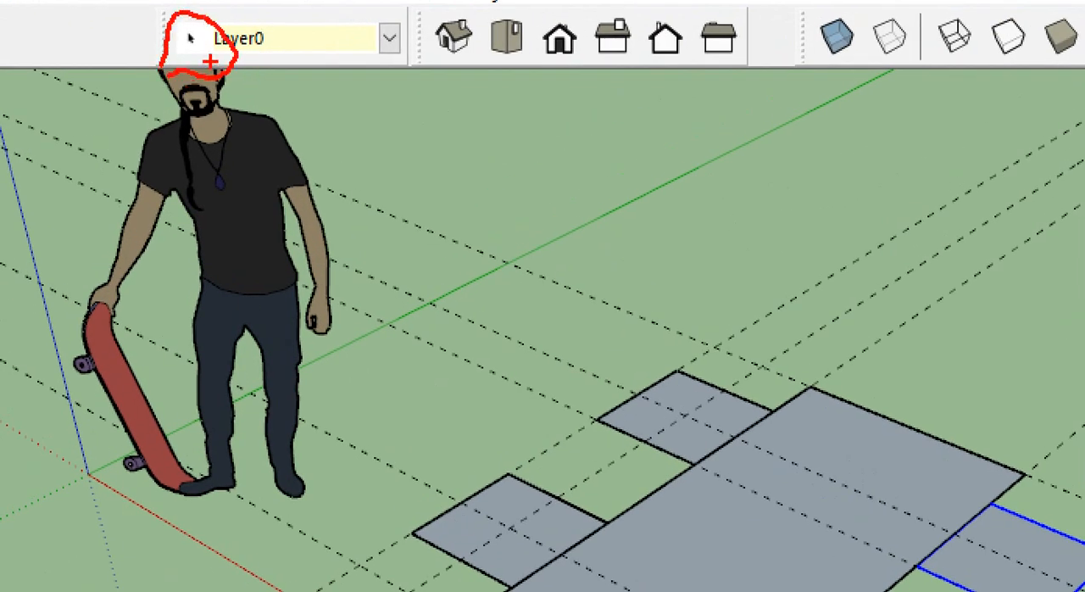
key(Escape)
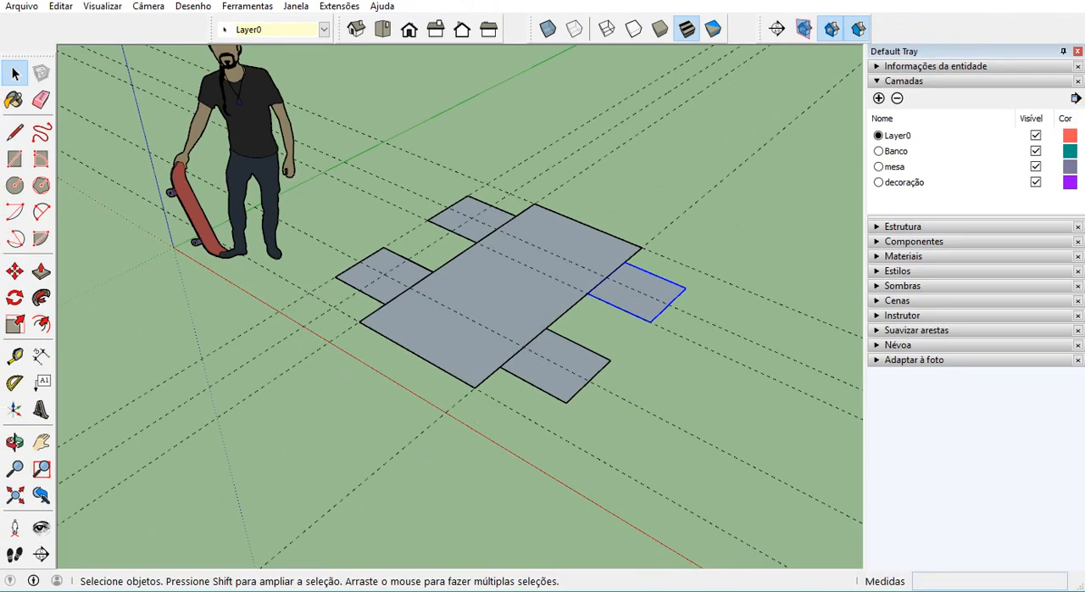
click(323, 29)
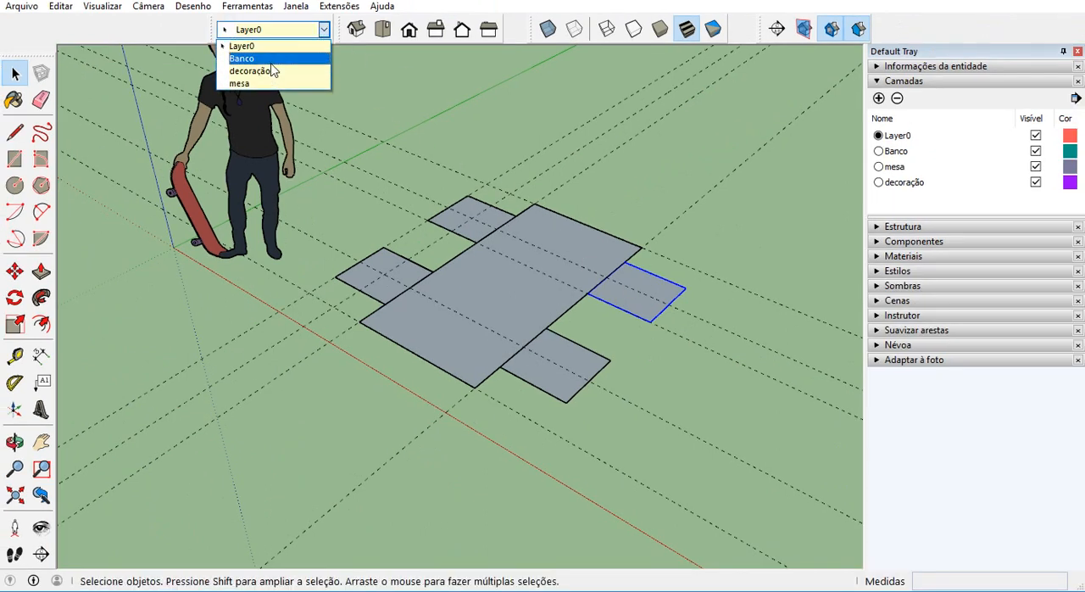
click(269, 63)
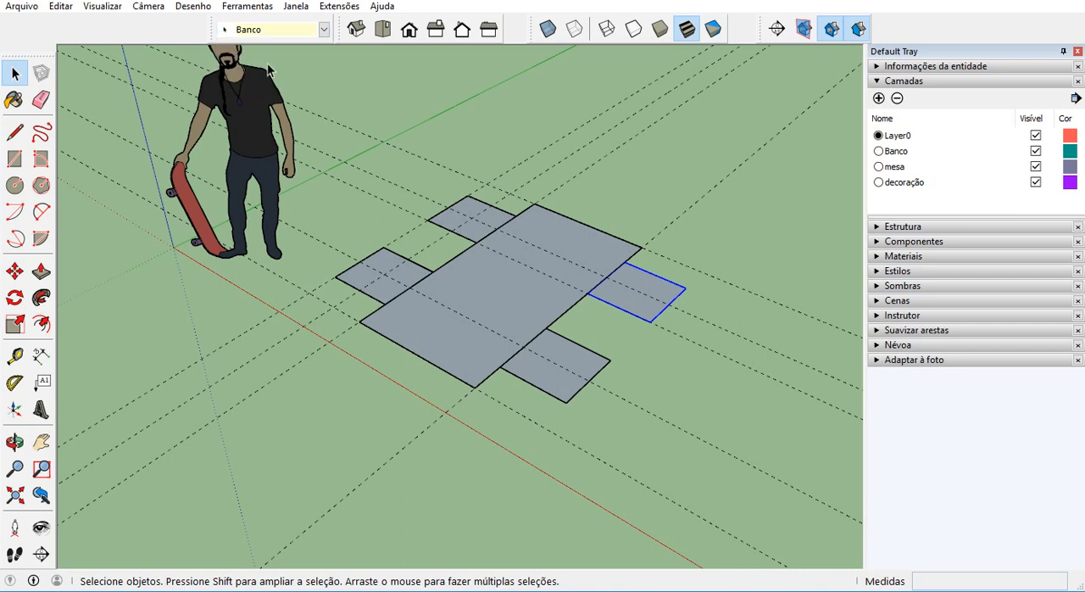
Assign the two original bench squares on the far long side of the table to the Banco layer.
click(472, 204)
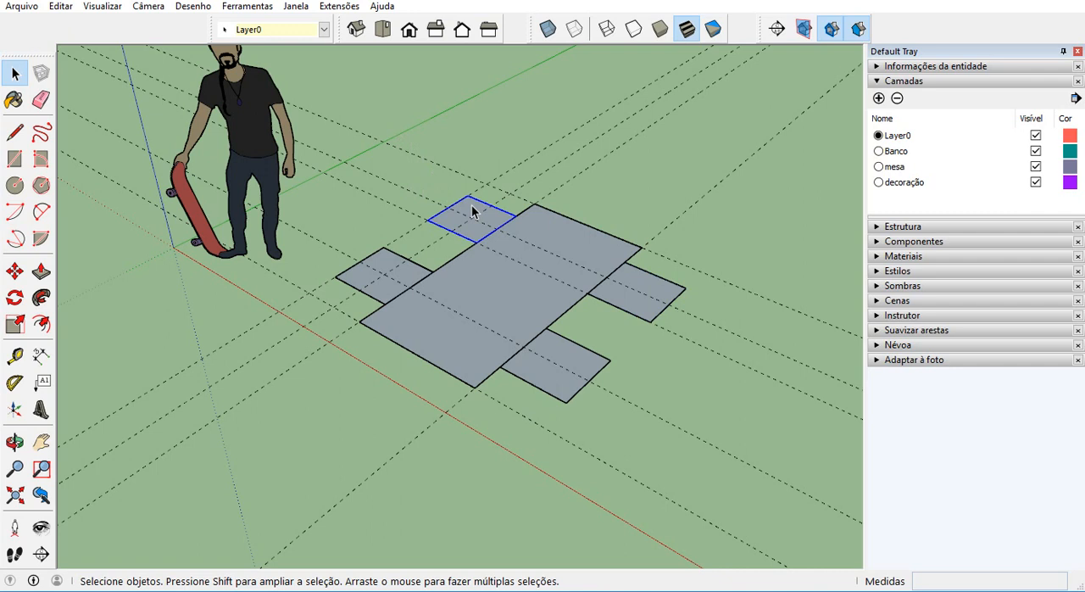
shift+click(389, 263)
click(313, 32)
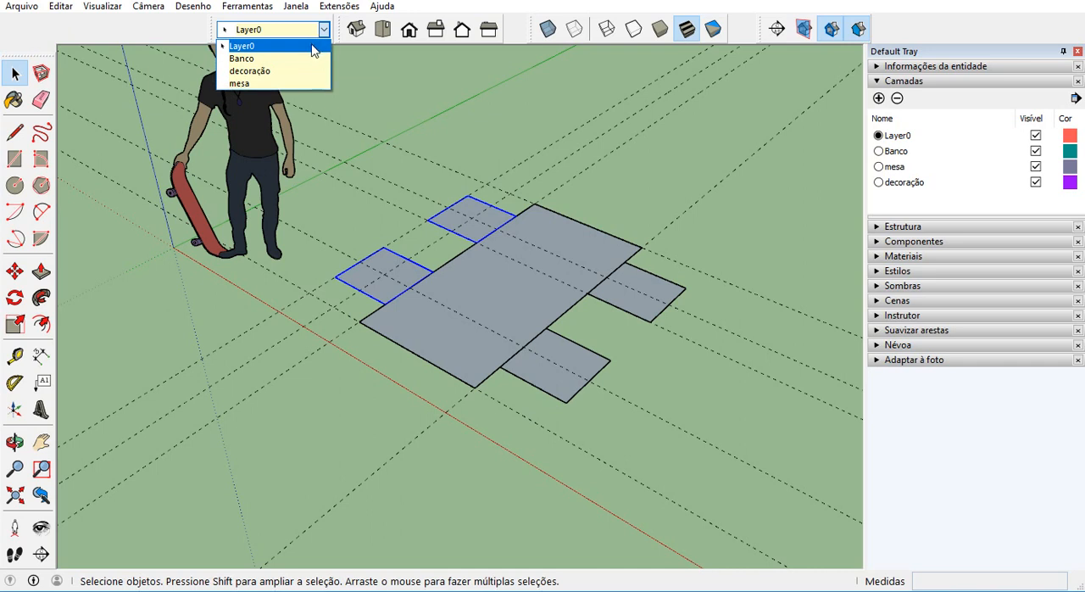
click(304, 58)
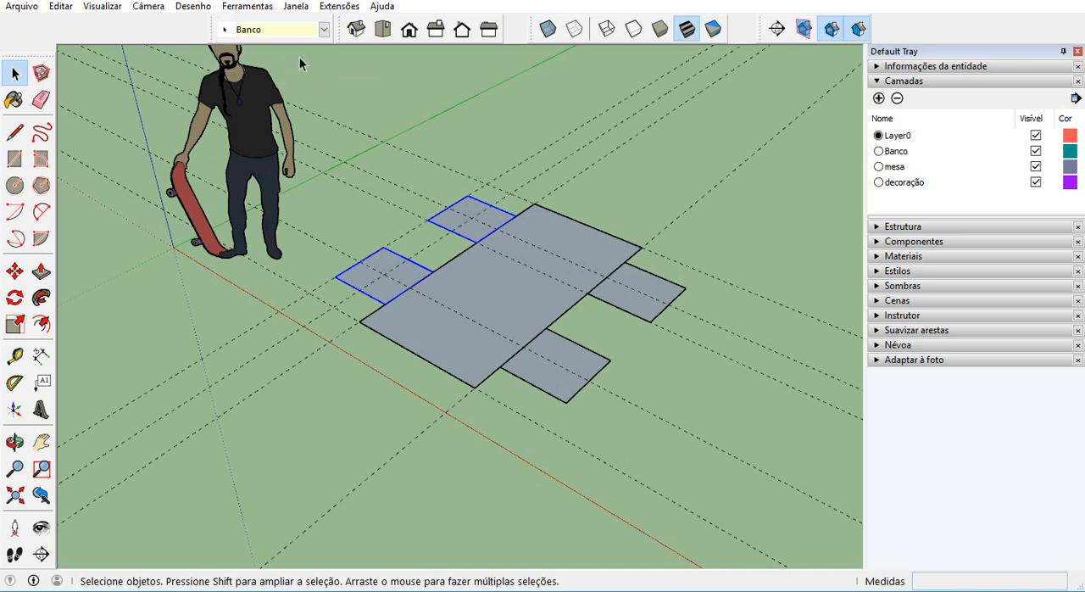
click(373, 103)
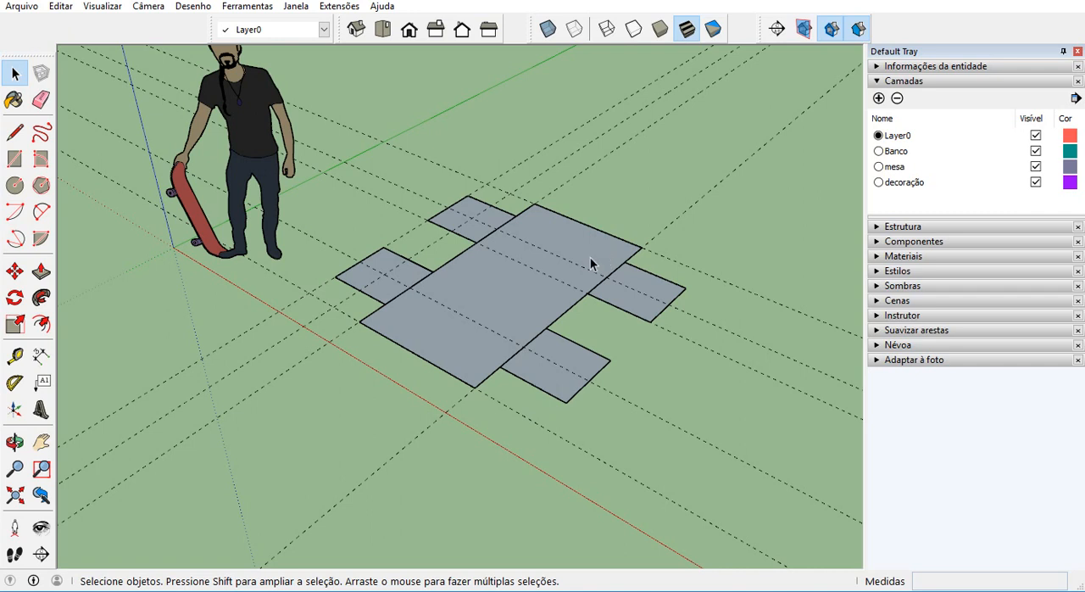
Check which layers the table rectangle and the human figure are assigned to.
scroll(496, 400, down, 2)
click(571, 268)
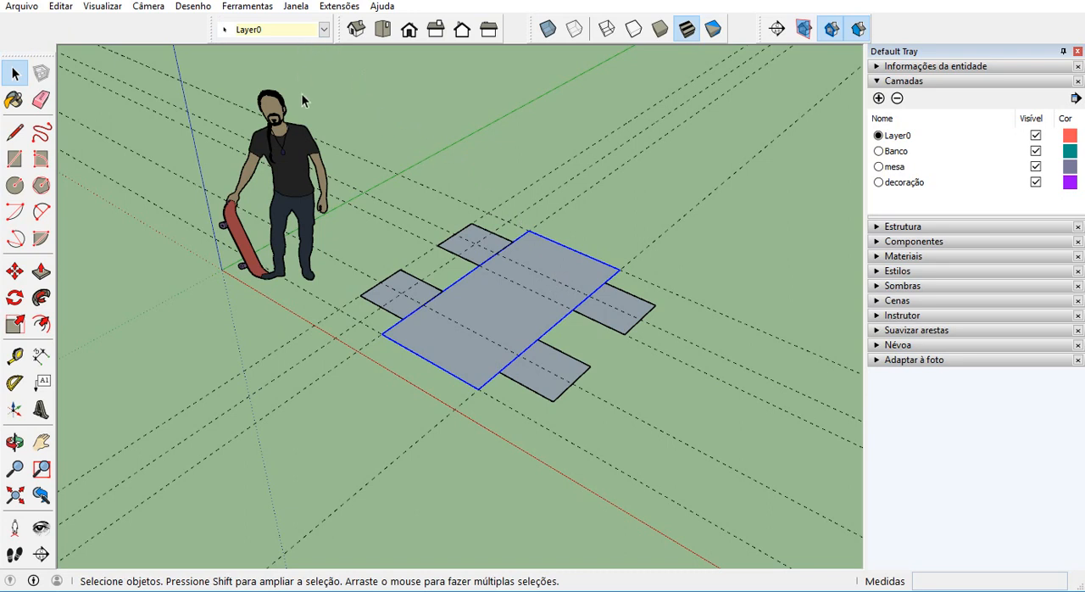
click(304, 149)
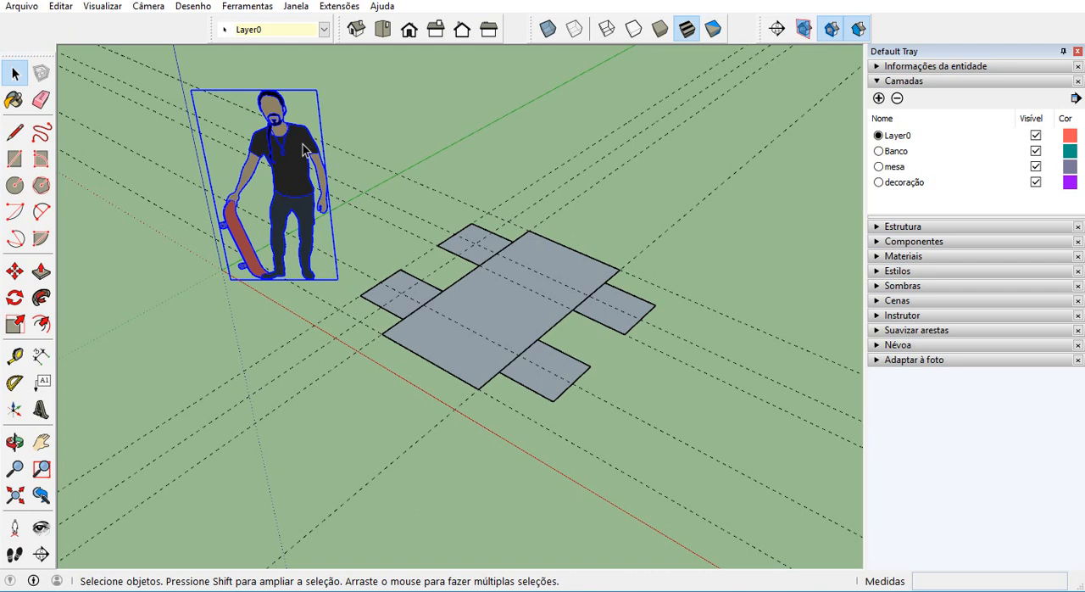
click(472, 154)
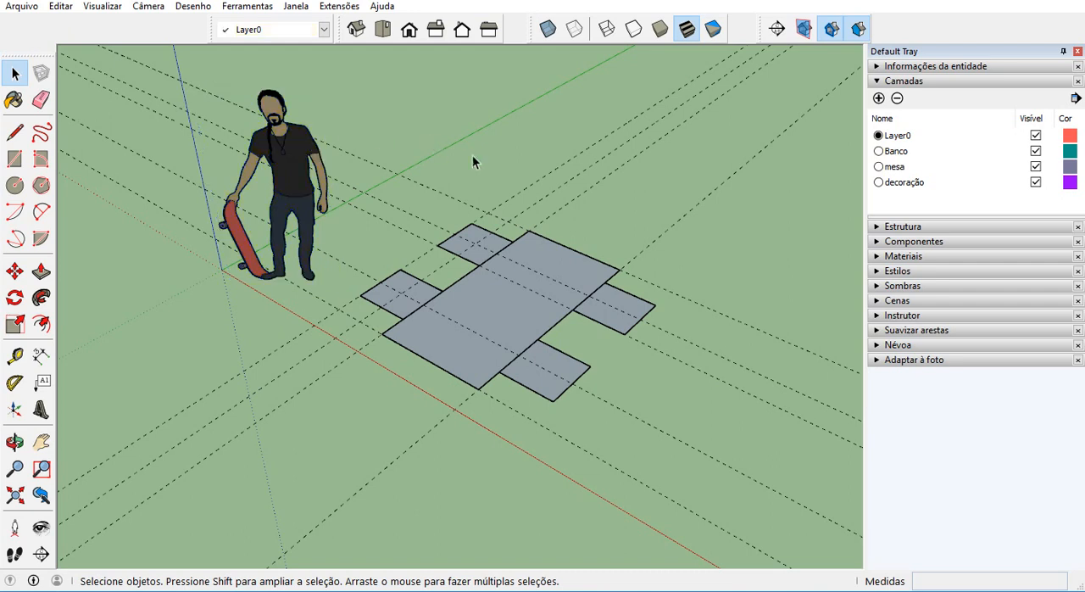
Narrow the program window and turn on colouring by layer (Cor por camada) for the model.
drag(1083, 204, 977, 204)
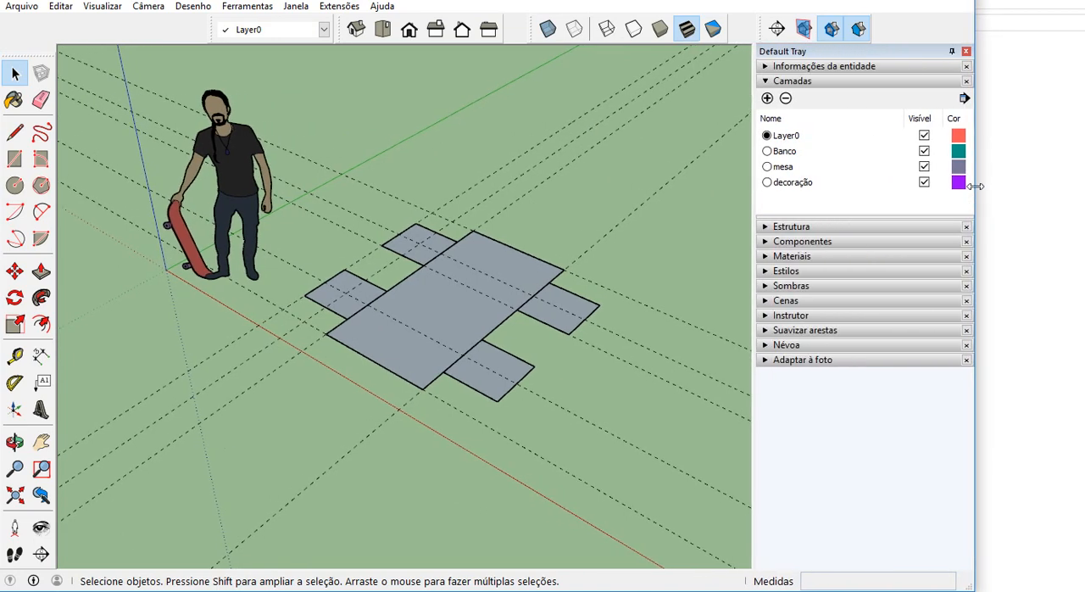
click(965, 99)
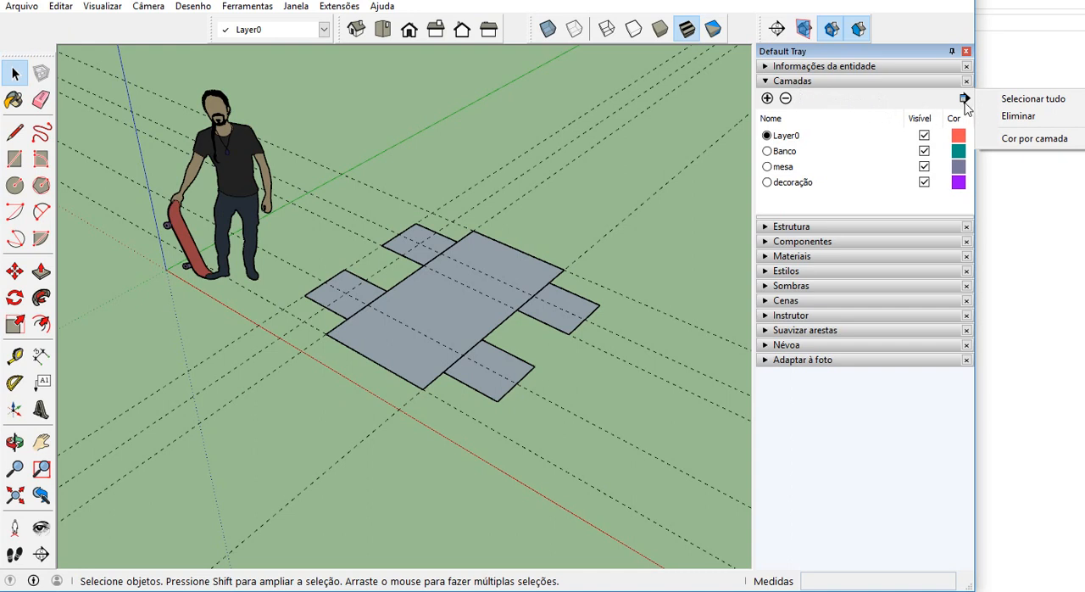
click(1024, 140)
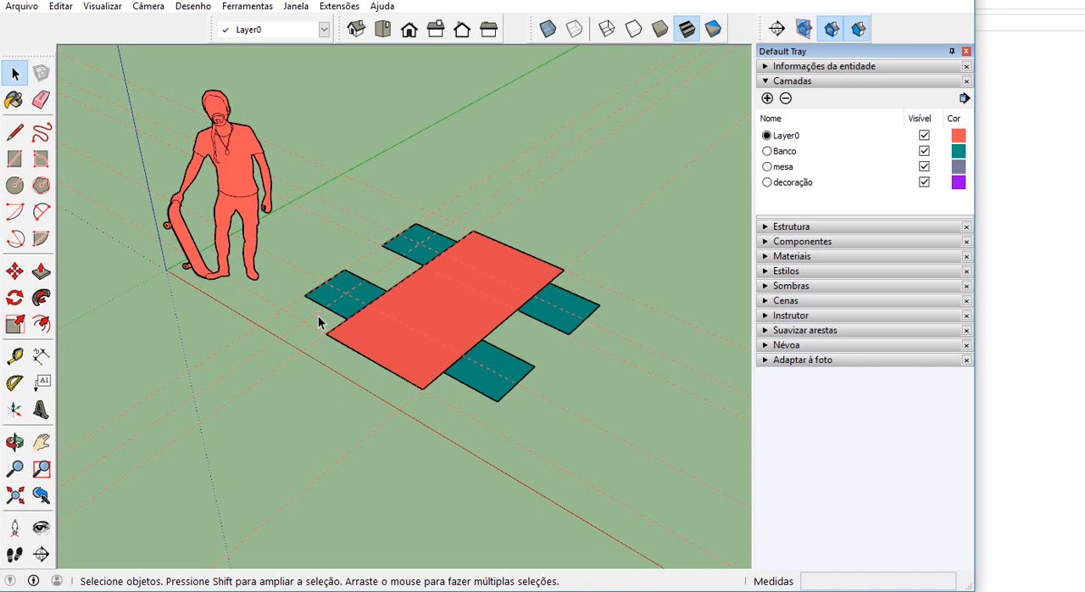
Change the mesa layer's colour to a bright yellow using the colour wheel.
scroll(356, 310, up, 1)
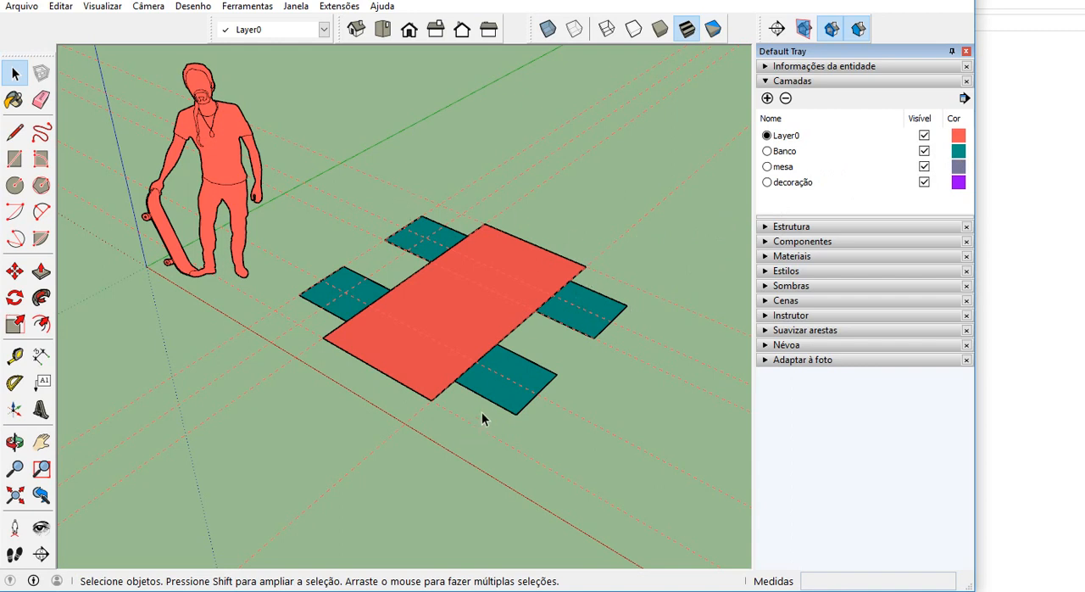
click(959, 177)
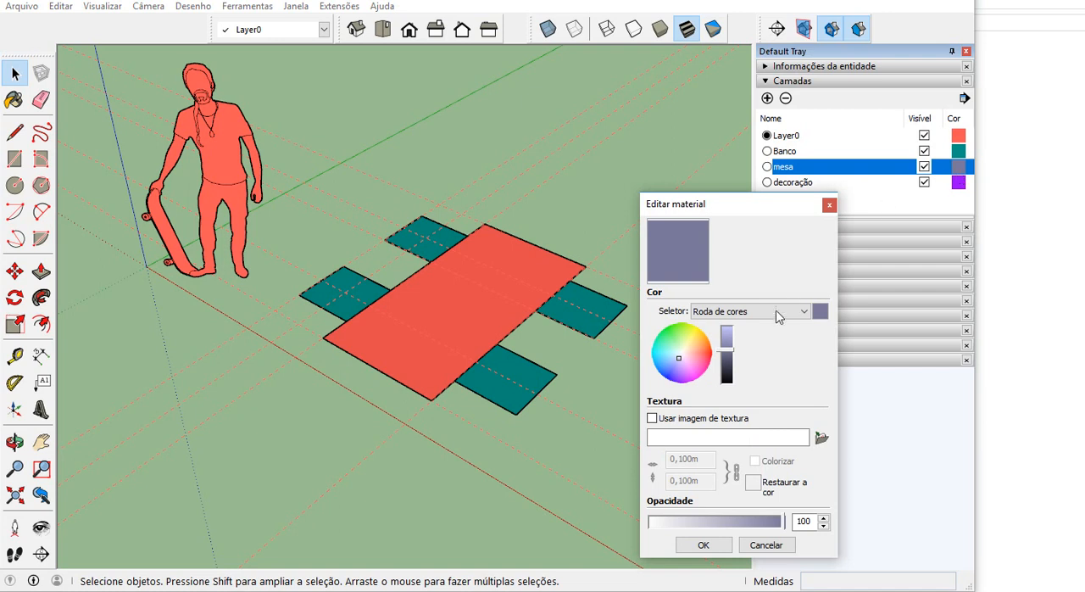
click(695, 334)
click(692, 333)
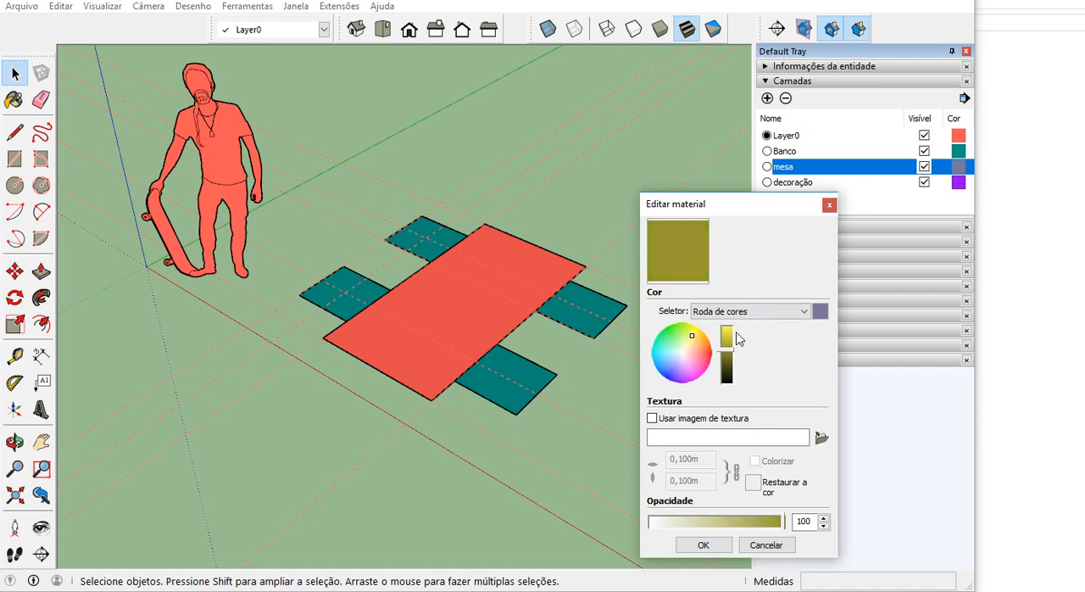
click(733, 331)
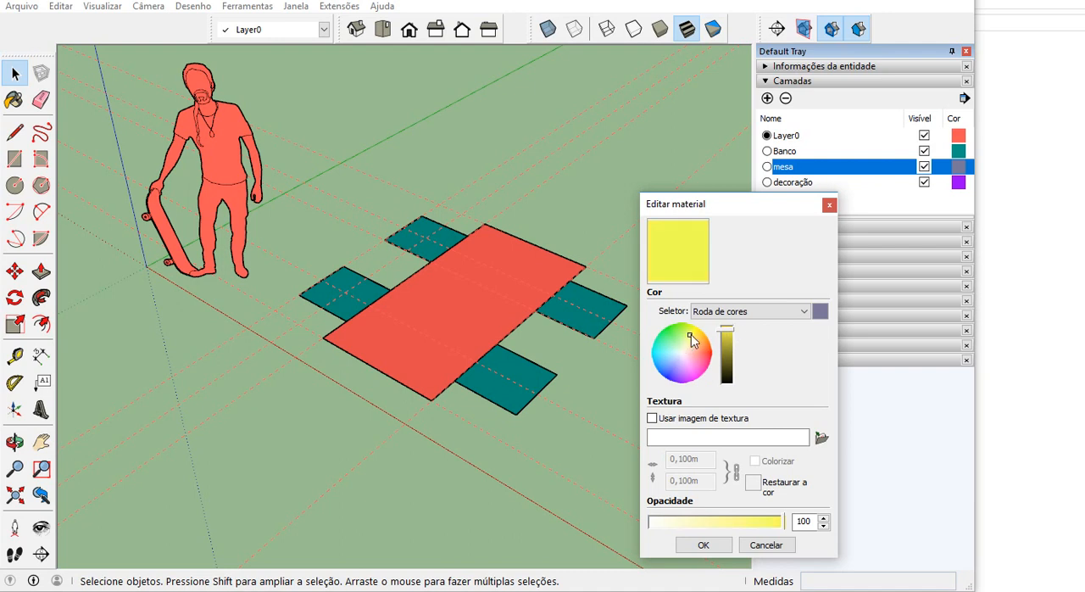
click(694, 333)
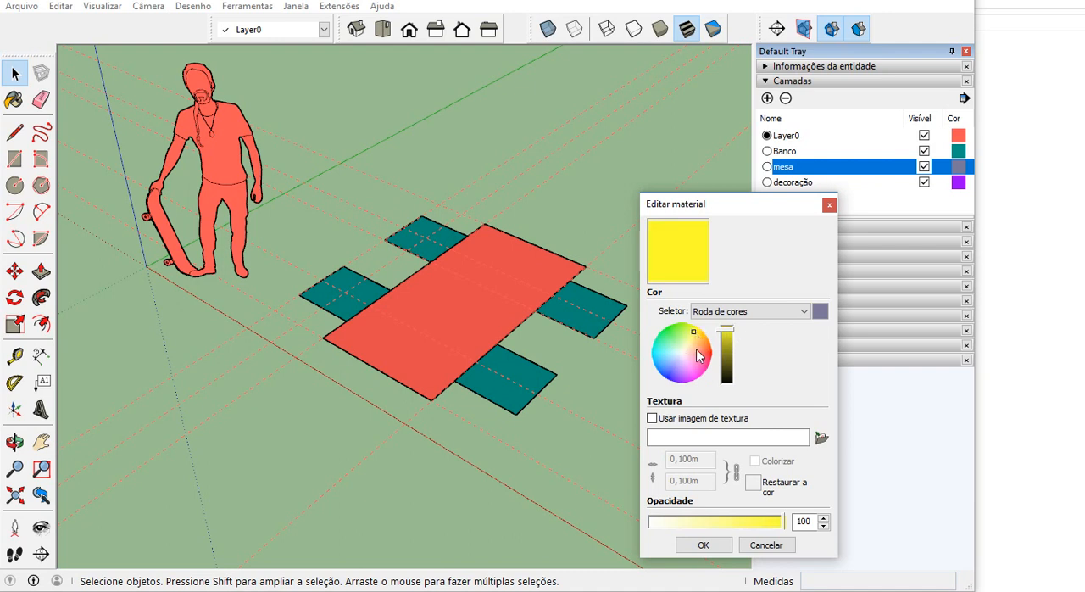
click(703, 545)
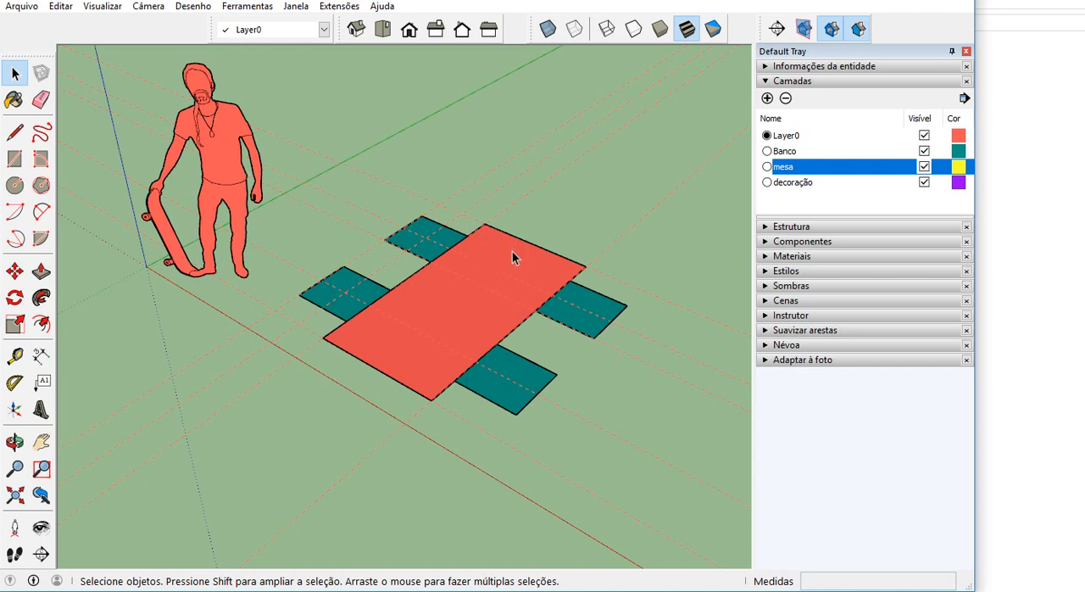
Check the Cor por camada option and the layer of the bench square nearest the viewer.
click(963, 99)
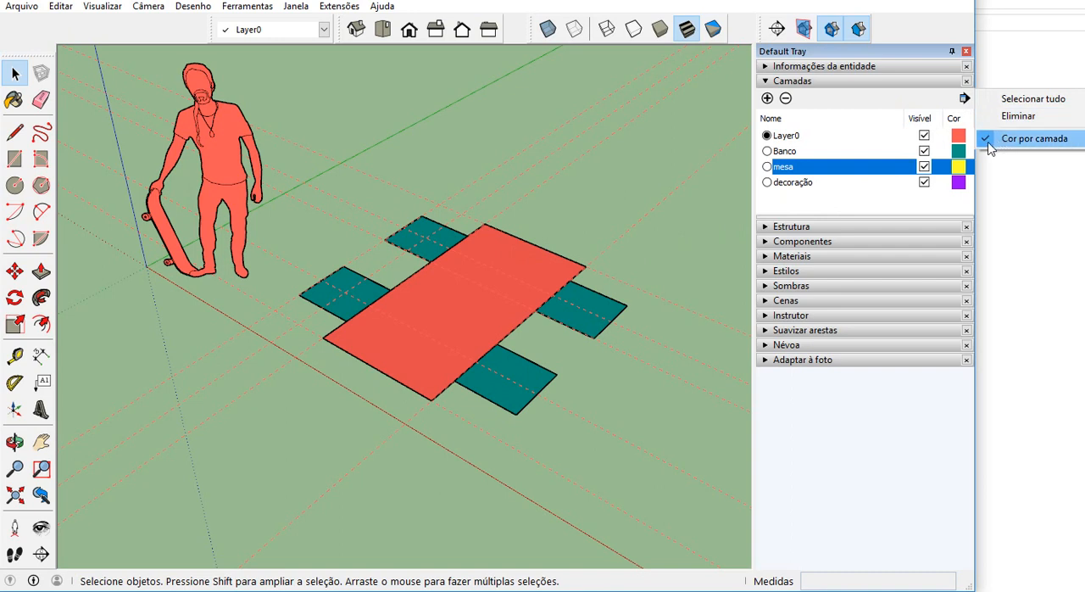
click(709, 211)
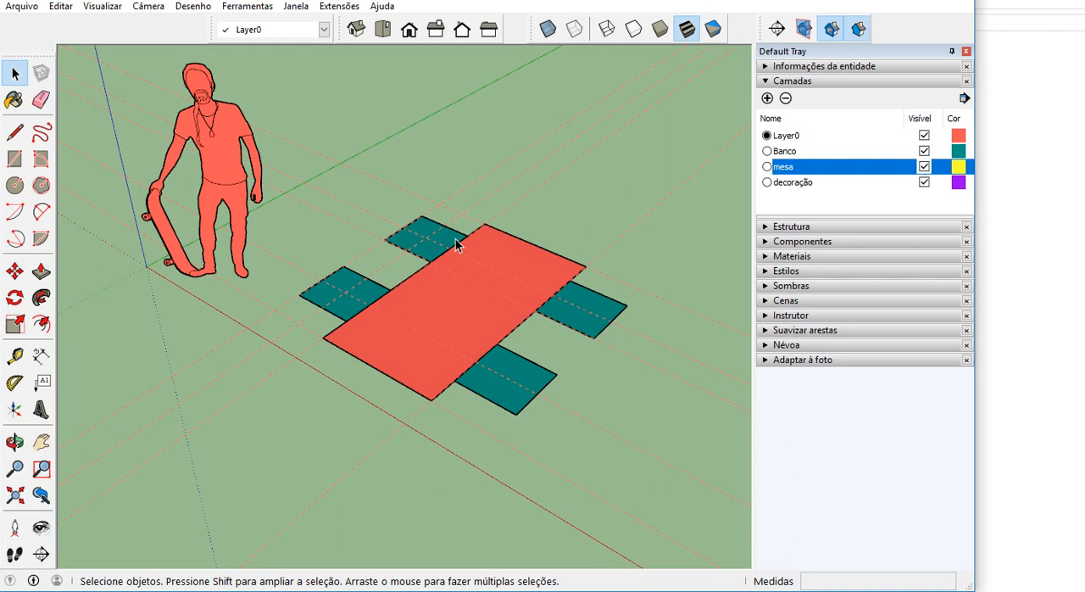
click(514, 370)
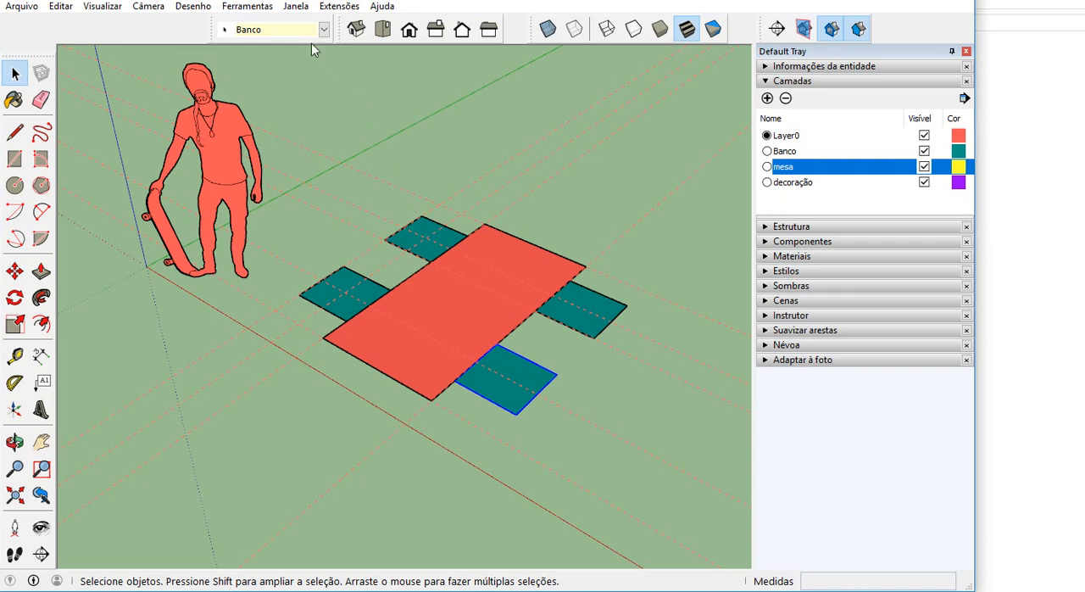
click(558, 225)
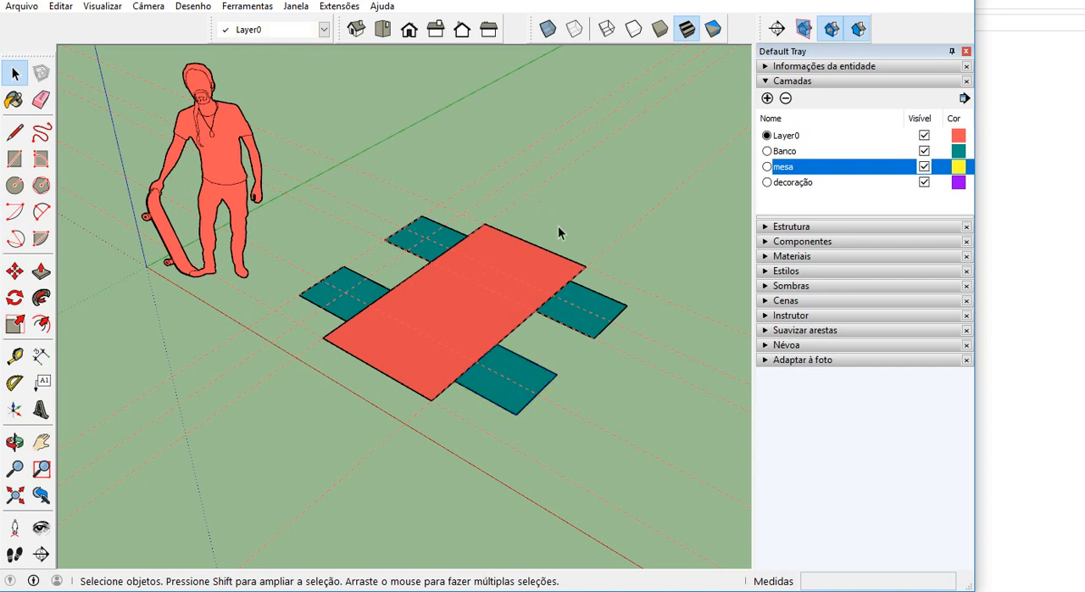
Assign the table rectangle to the mesa layer.
click(520, 255)
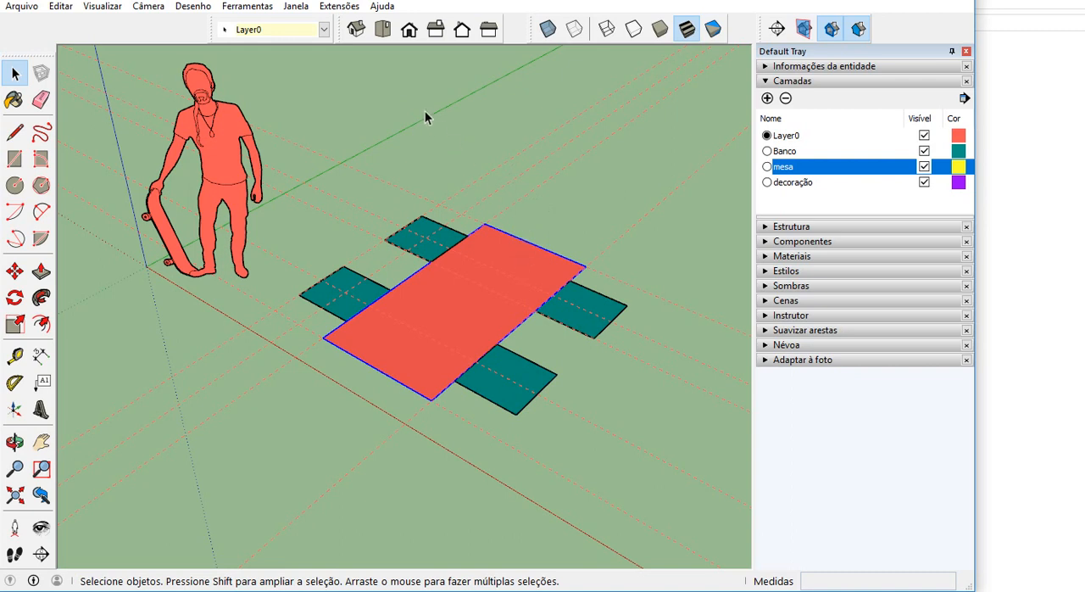
click(323, 30)
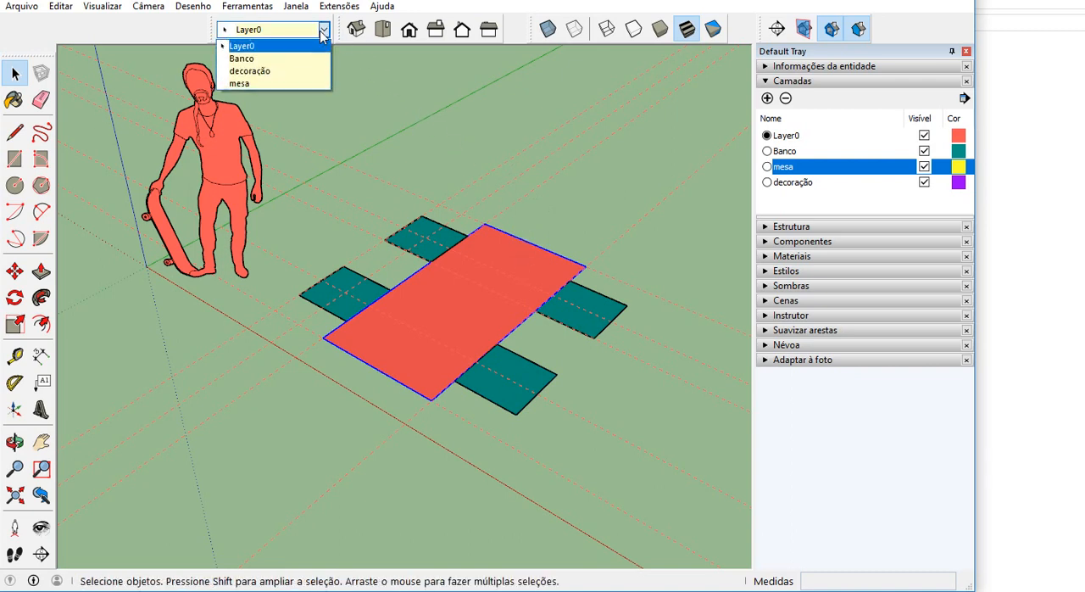
click(281, 83)
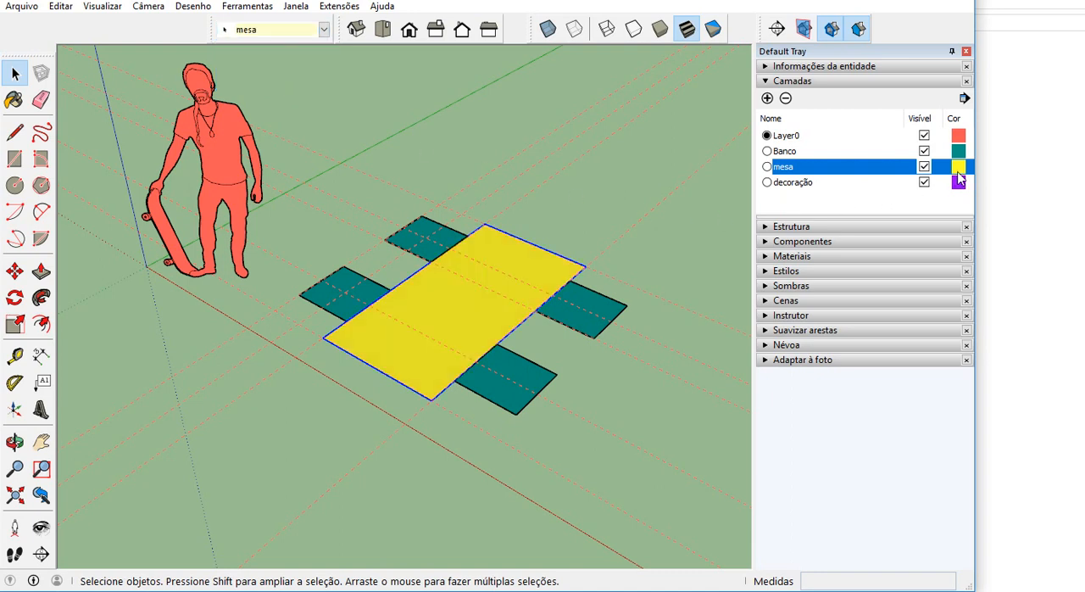
click(599, 213)
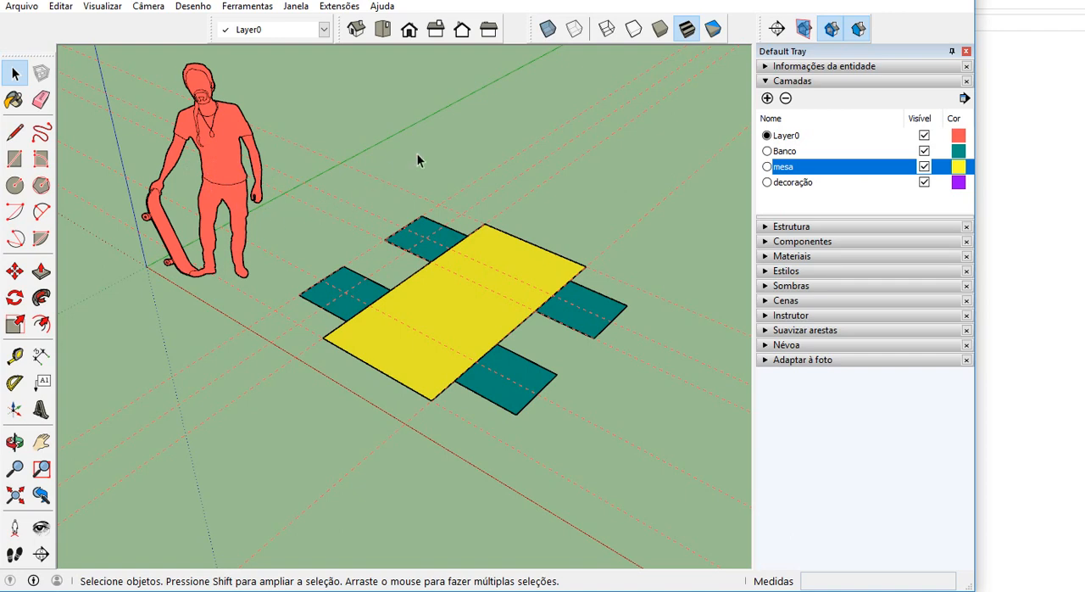
Toggle the visibility of the mesa and Banco layers off and back on, and try to hide Layer0.
middle_drag(299, 244, 318, 198)
middle_drag(415, 307, 531, 336)
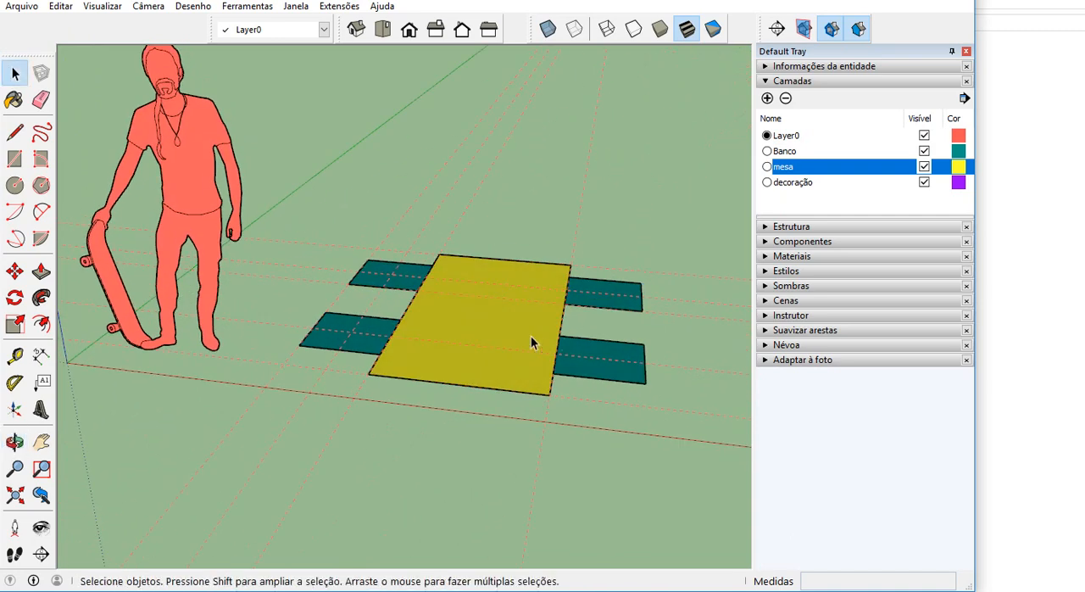
click(924, 167)
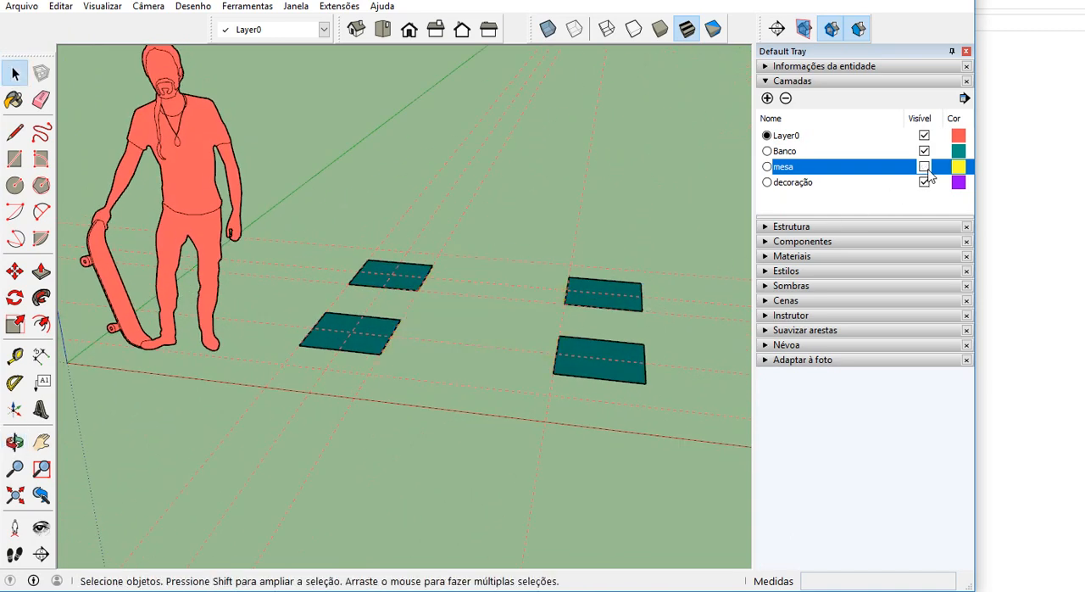
click(924, 151)
click(925, 151)
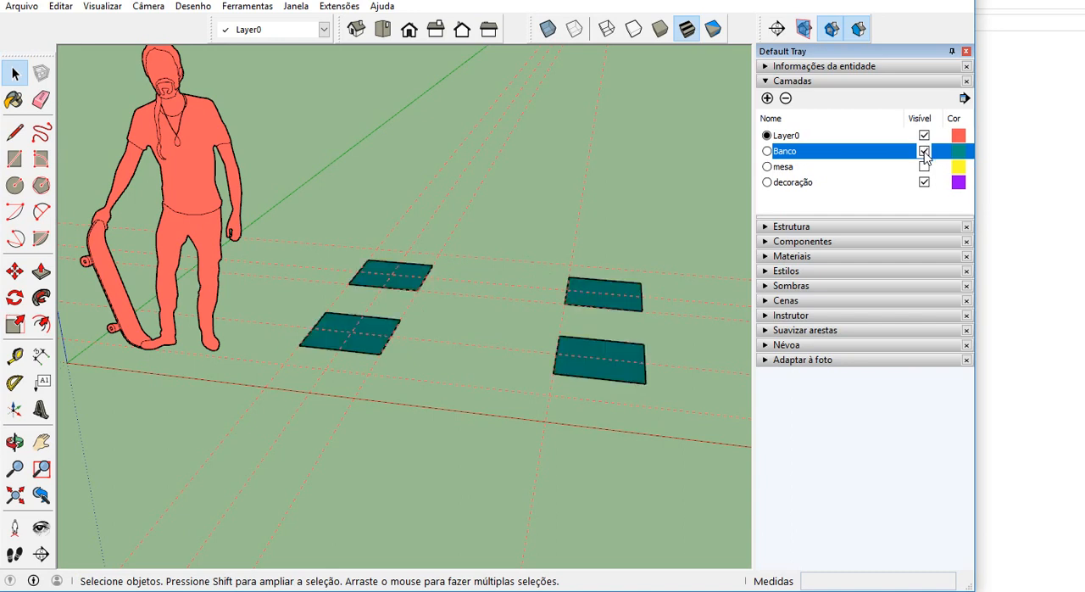
click(924, 167)
click(924, 167)
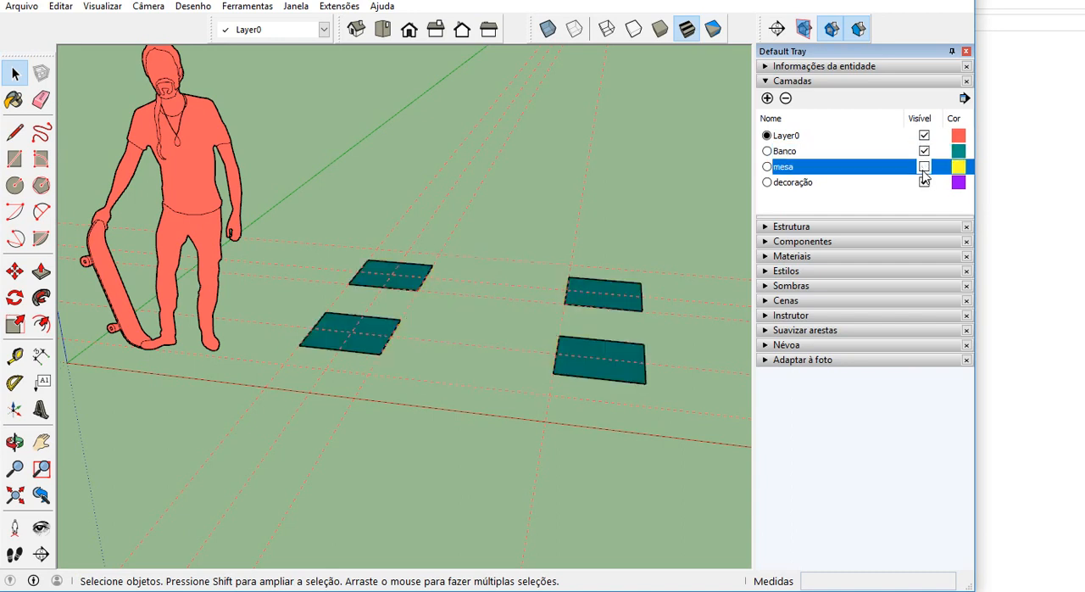
click(925, 153)
click(924, 152)
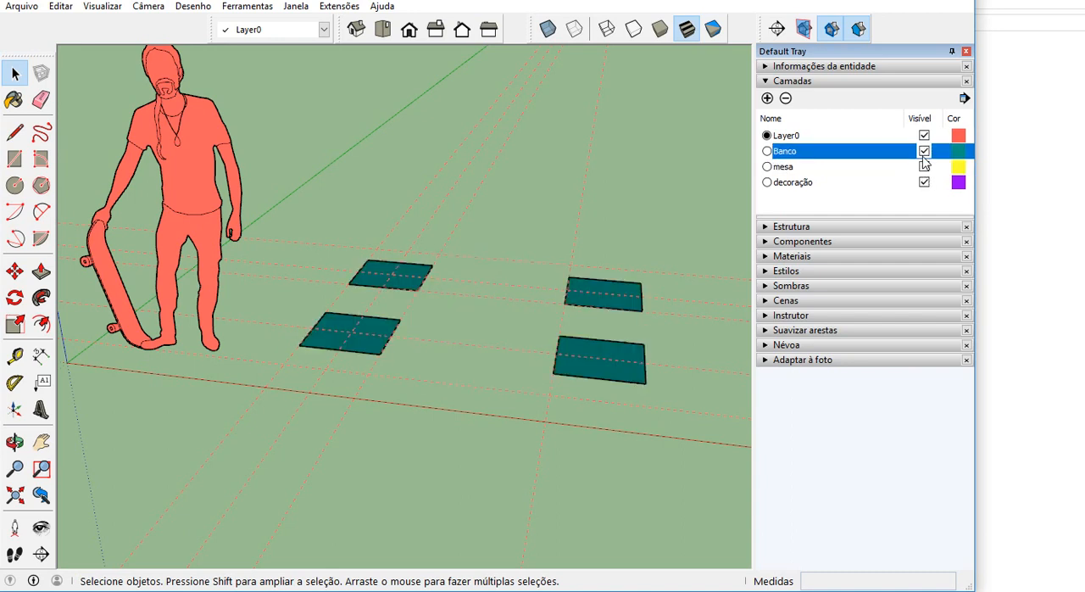
click(924, 166)
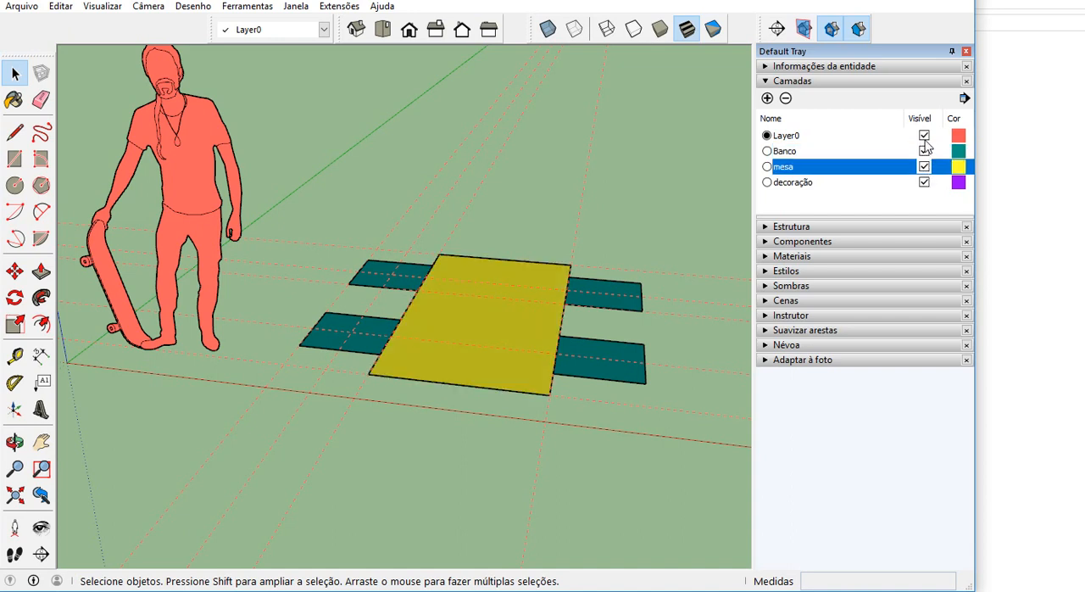
click(924, 135)
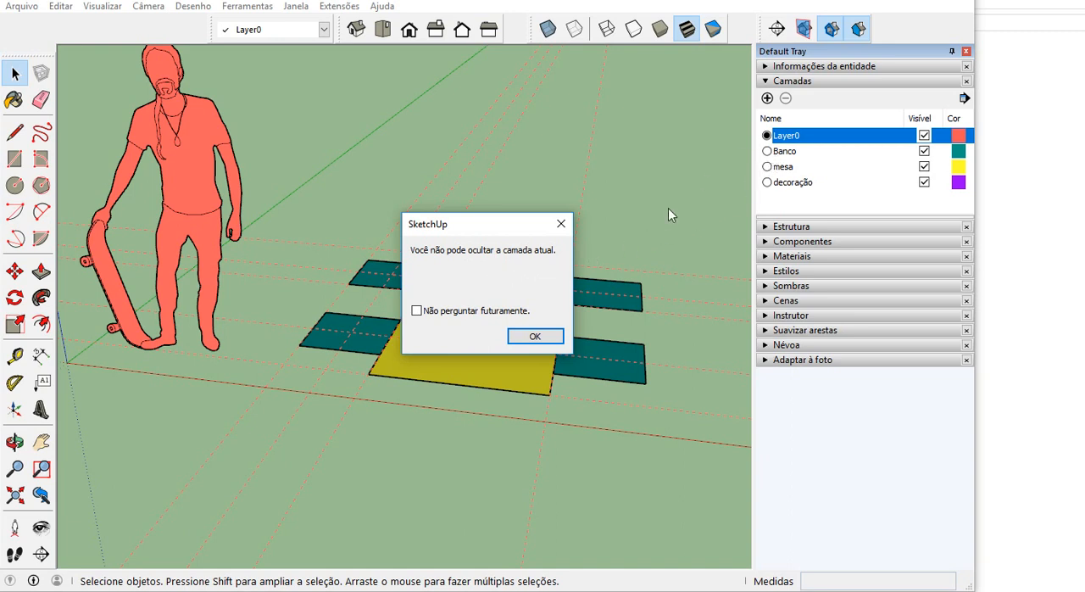
click(545, 335)
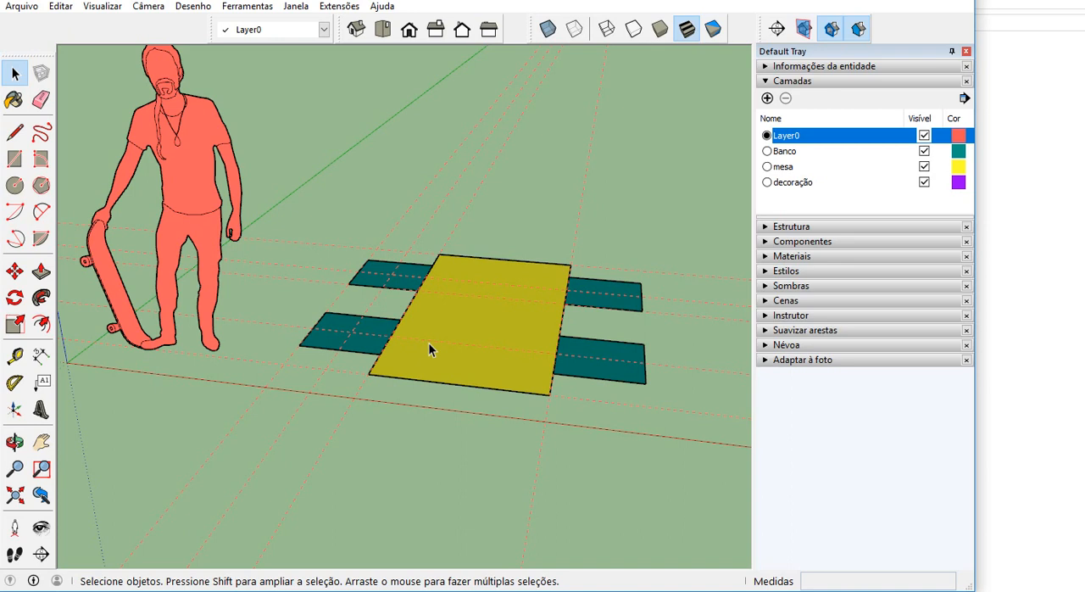
Extrude the table's face upward by 0,75 m inside the mesa component with Push/Pull and close the component.
middle_drag(432, 368, 482, 367)
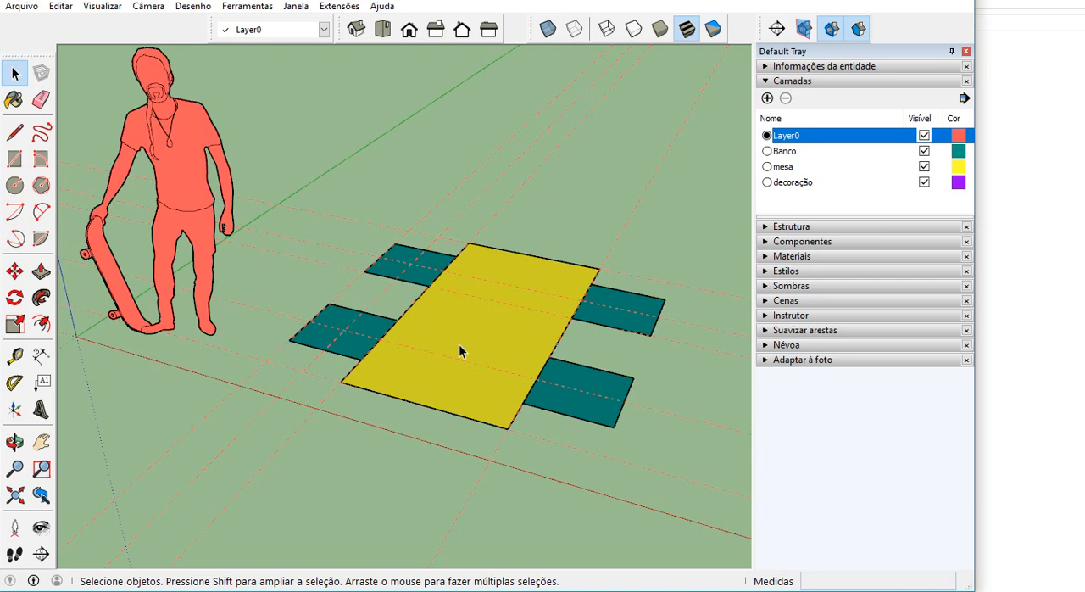
double_click(462, 348)
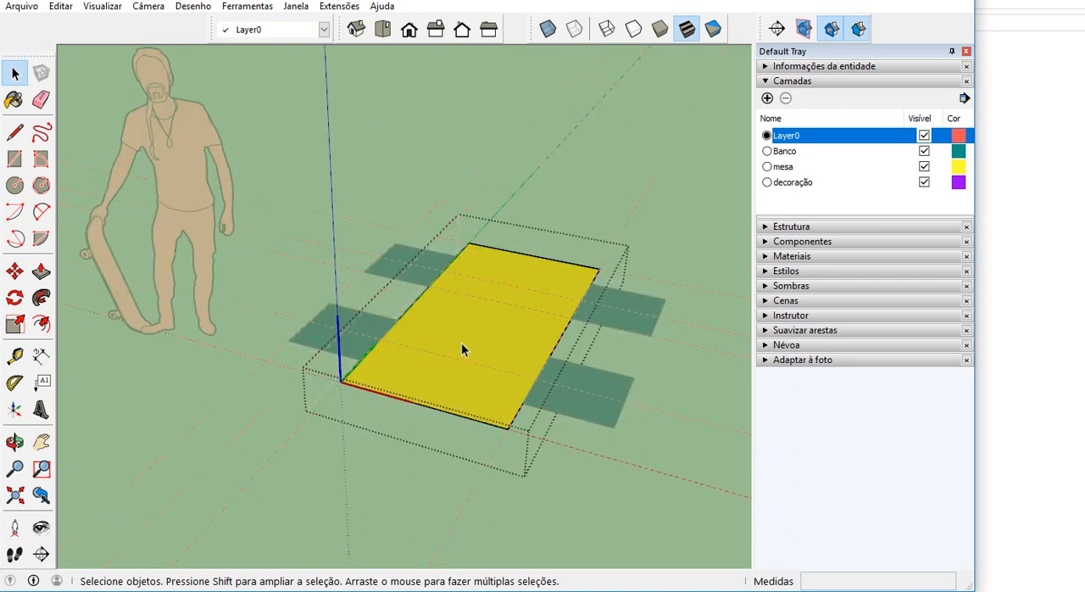
scroll(459, 347, up, 2)
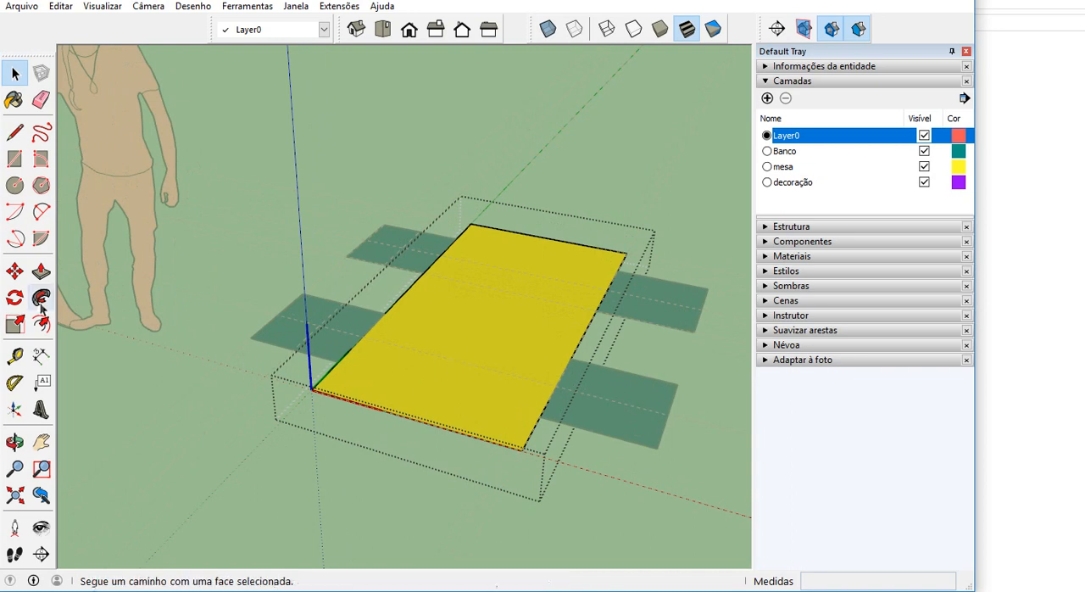
click(40, 271)
drag(425, 349, 430, 239)
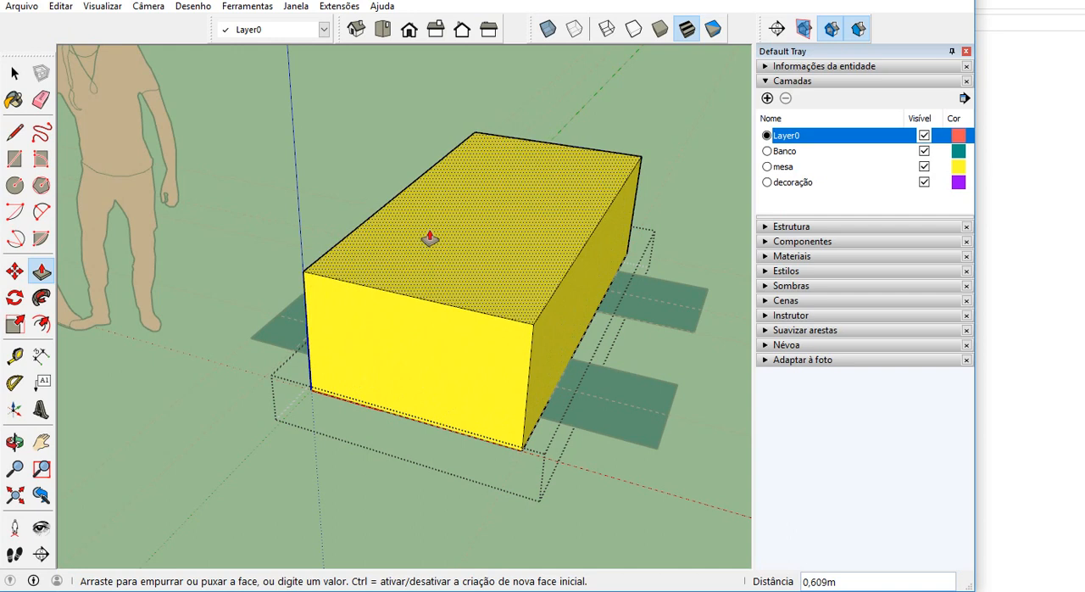
text(0,75)
key(Return)
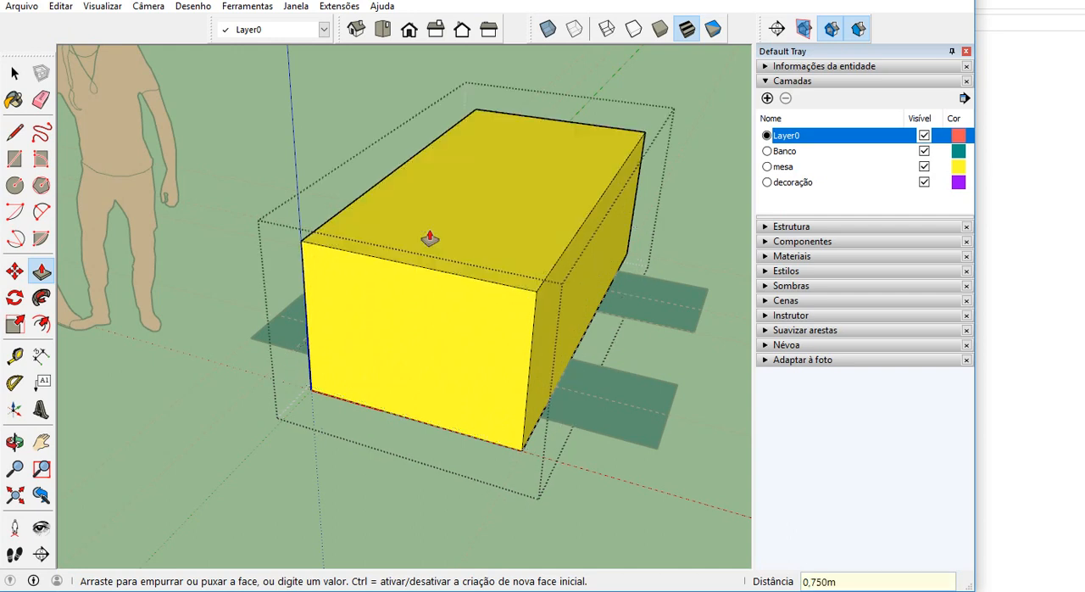
click(17, 76)
click(264, 185)
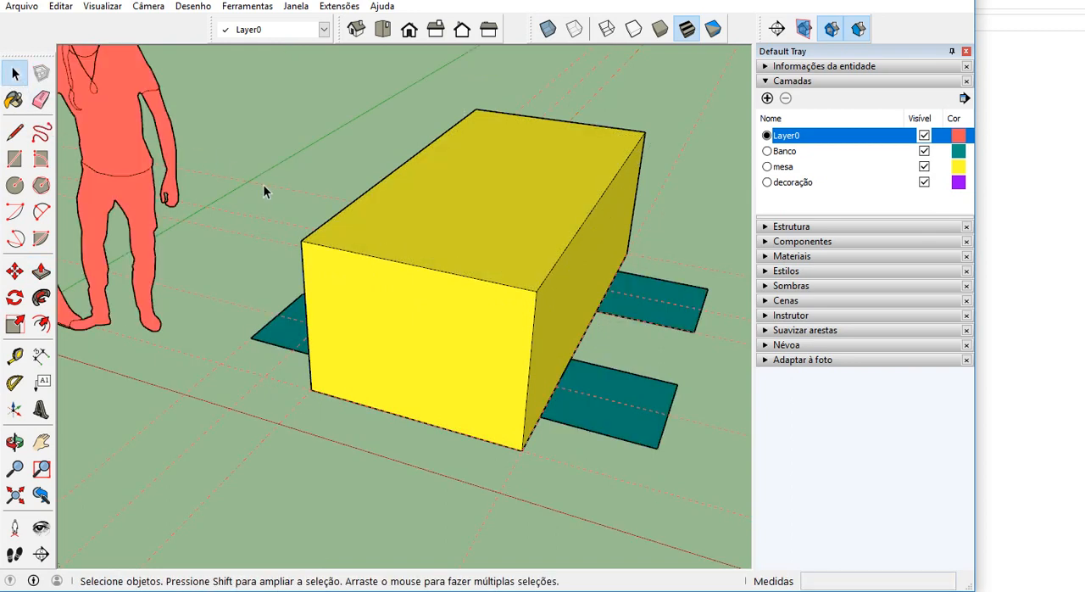
Check which layer the table component is on and which layer its front and top faces are on.
scroll(365, 280, down, 2)
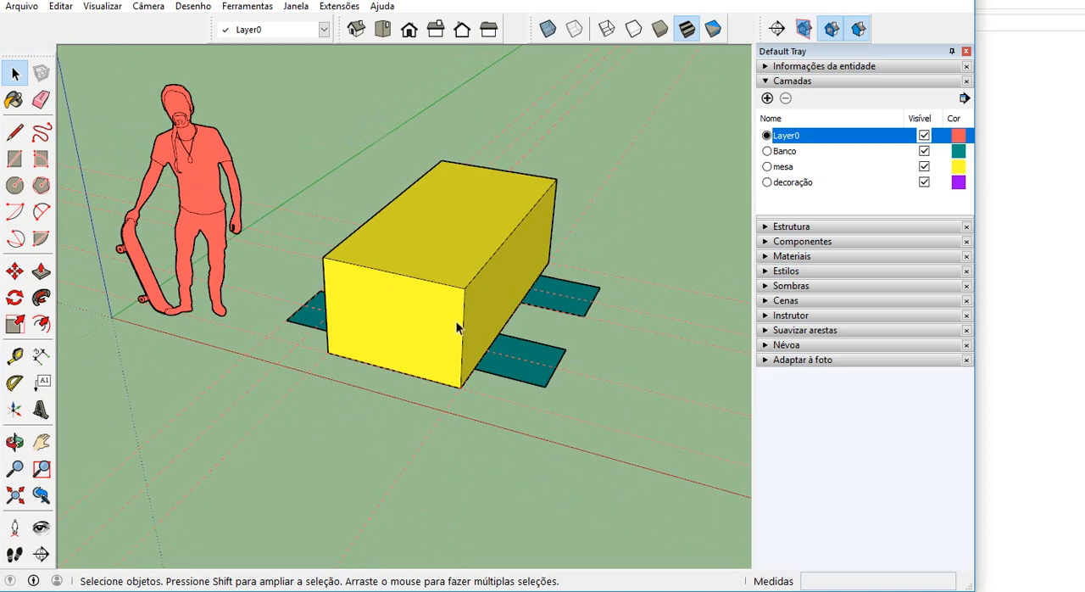
middle_drag(456, 345, 404, 354)
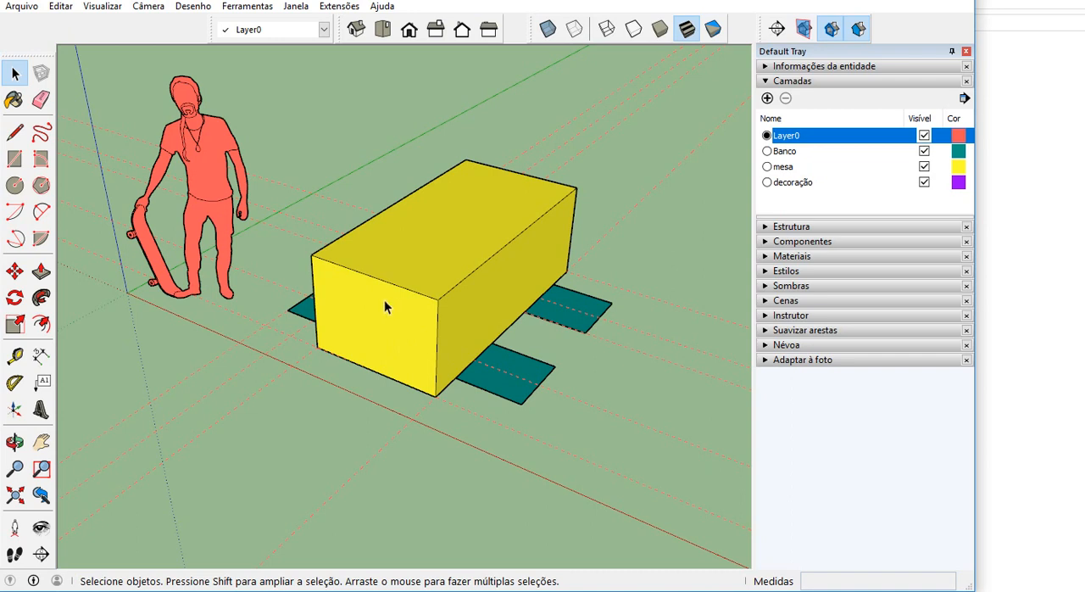
scroll(372, 306, up, 1)
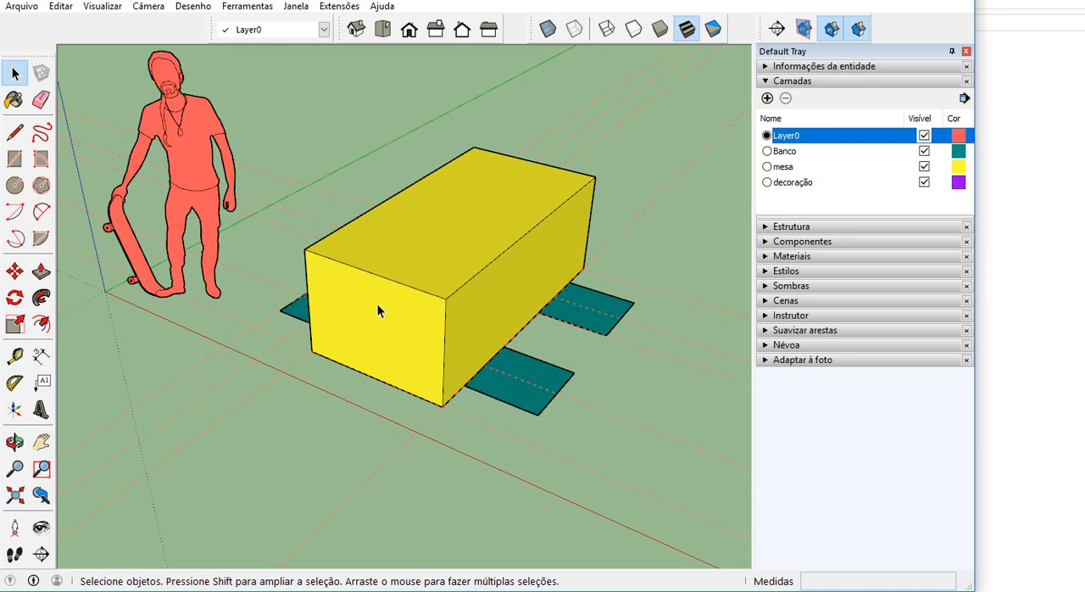
click(378, 311)
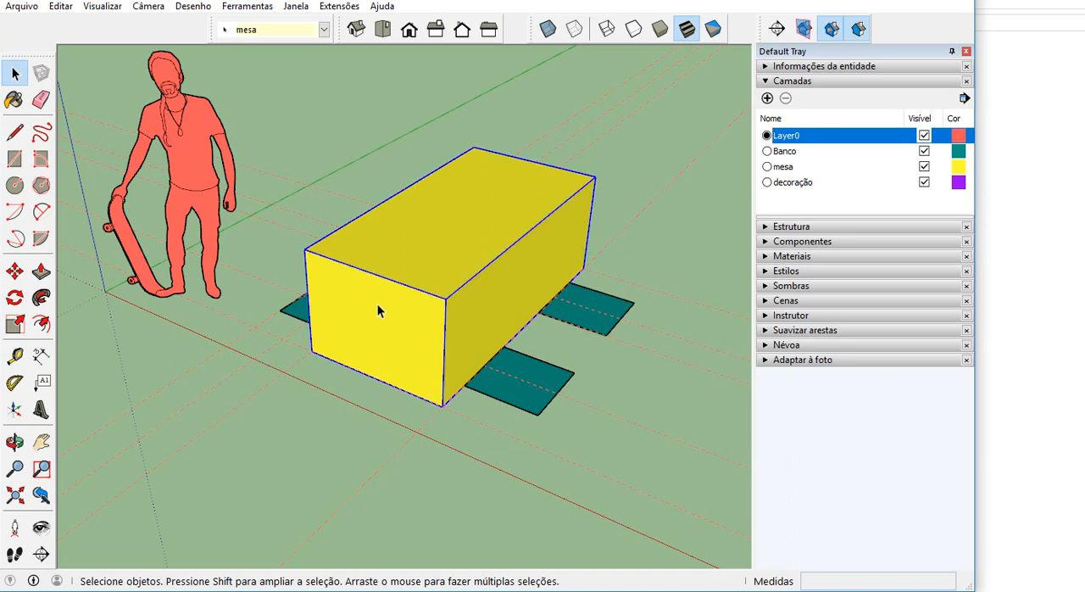
scroll(377, 306, up, 2)
double_click(378, 304)
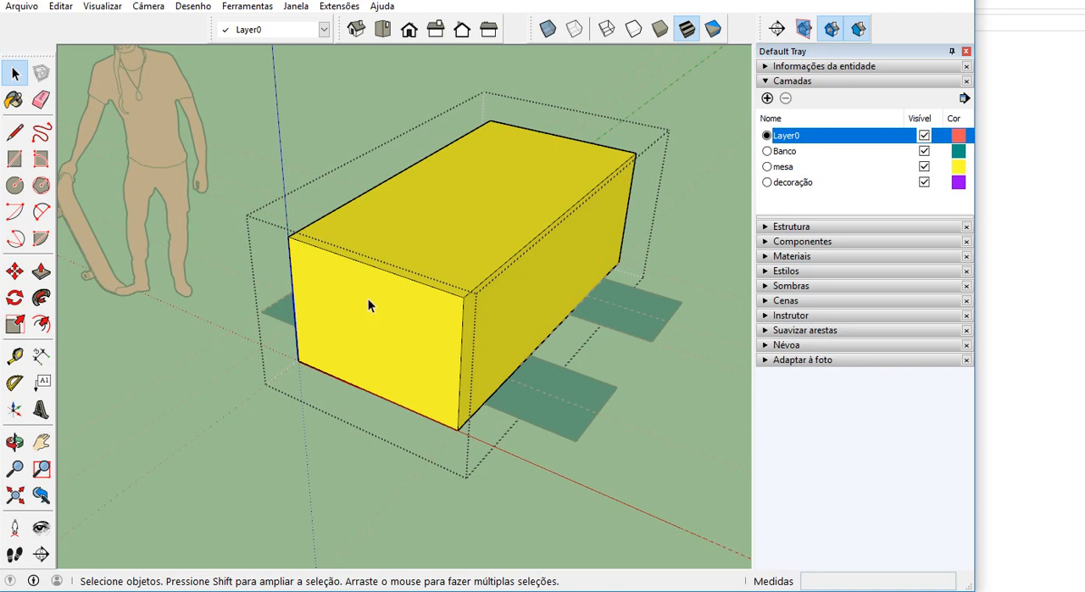
click(369, 297)
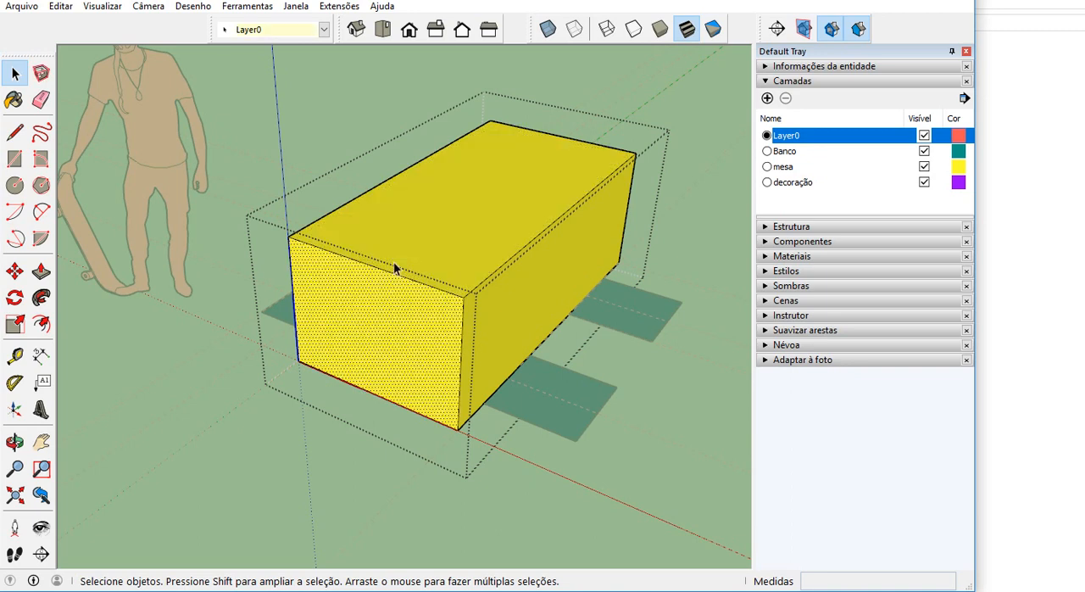
click(407, 245)
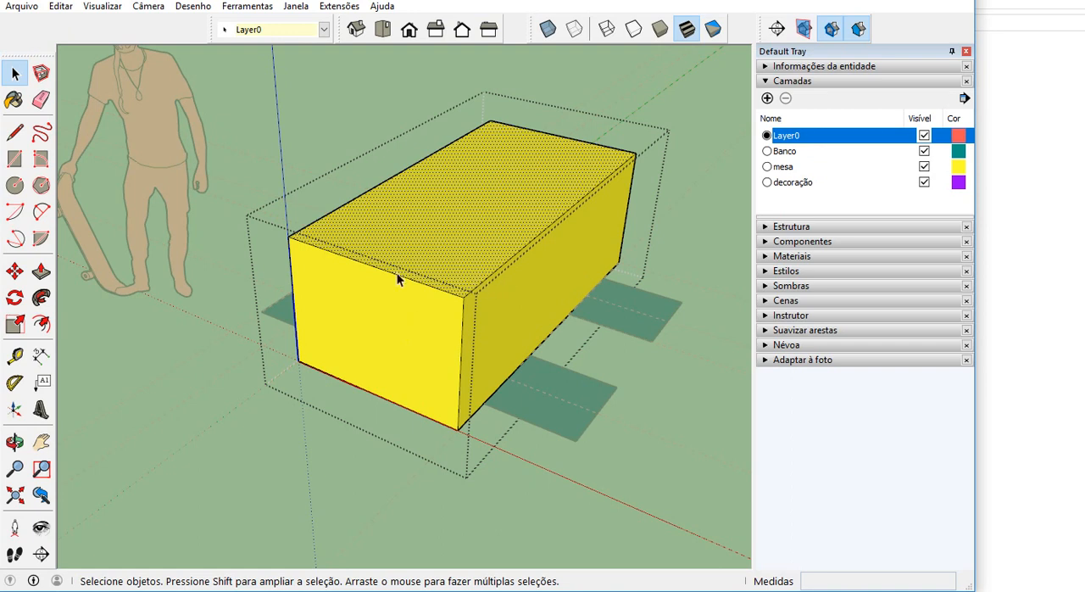
scroll(356, 286, down, 2)
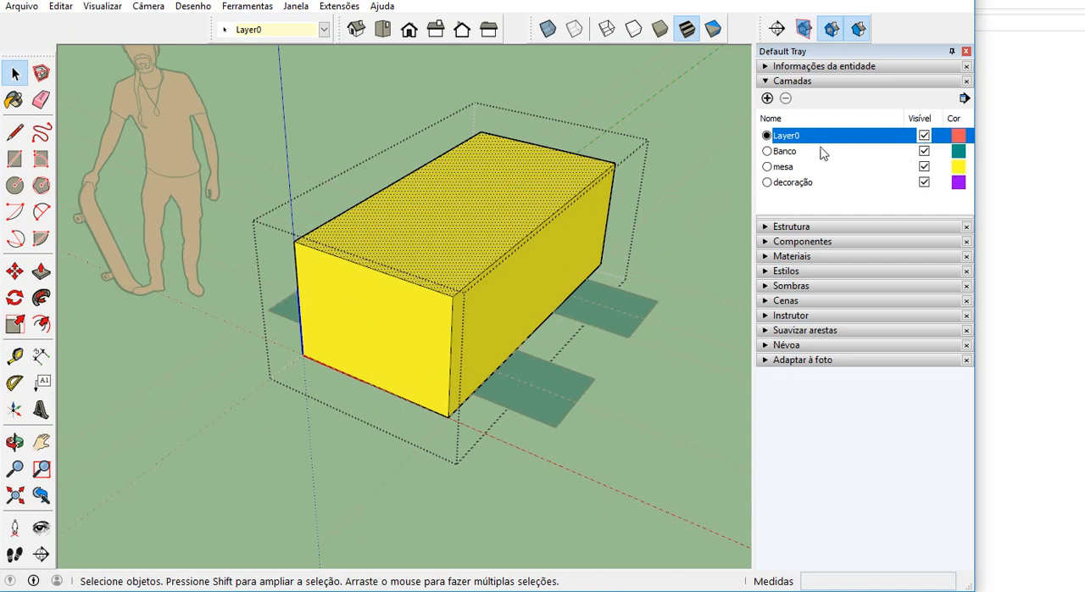
click(389, 289)
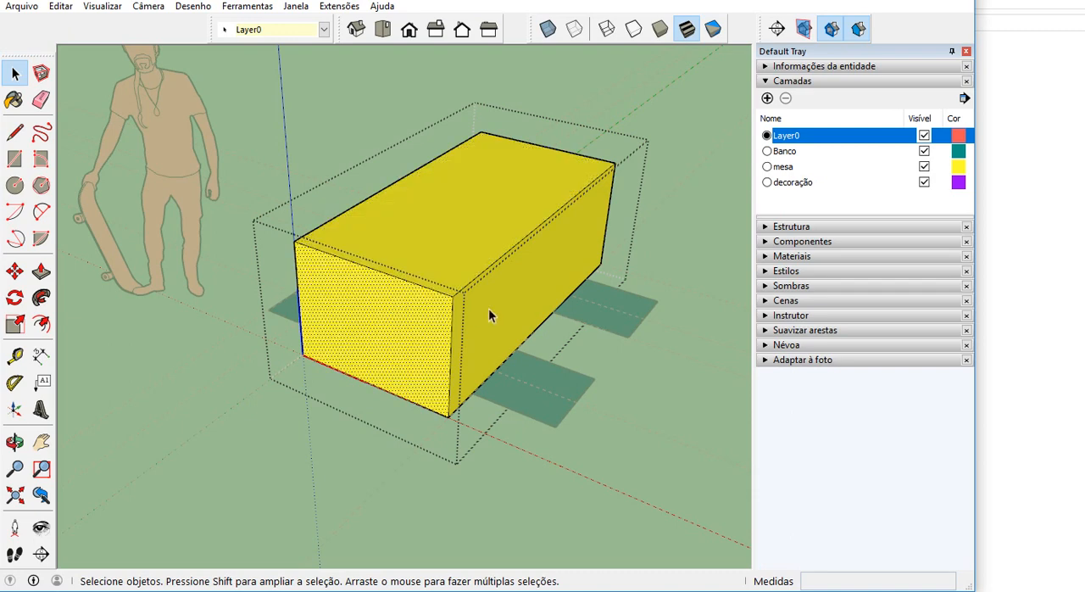
click(480, 228)
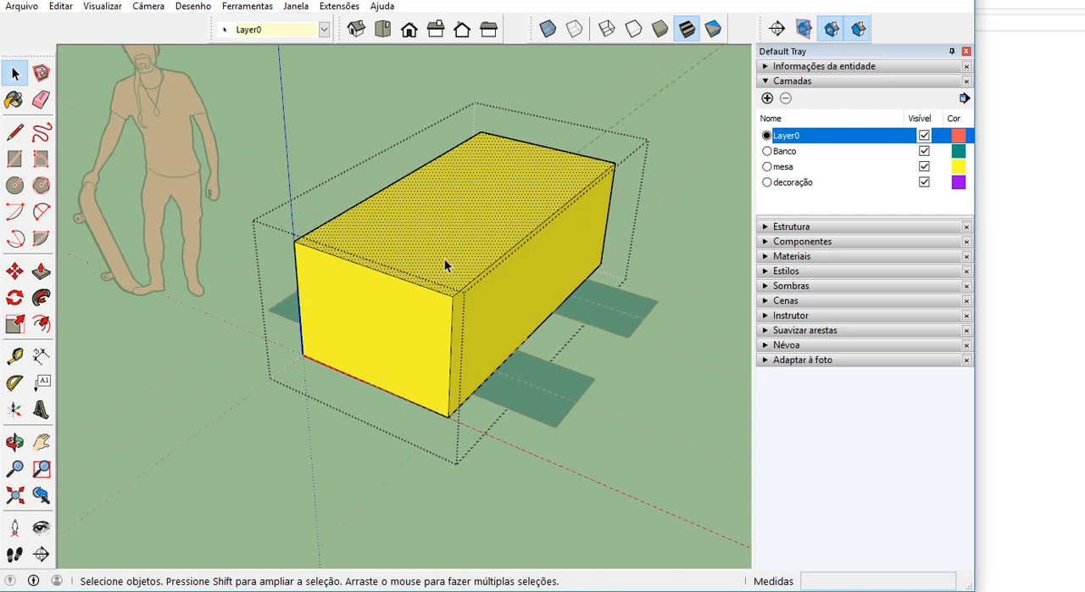
Assign the front face of the table box to the decoração layer.
click(365, 323)
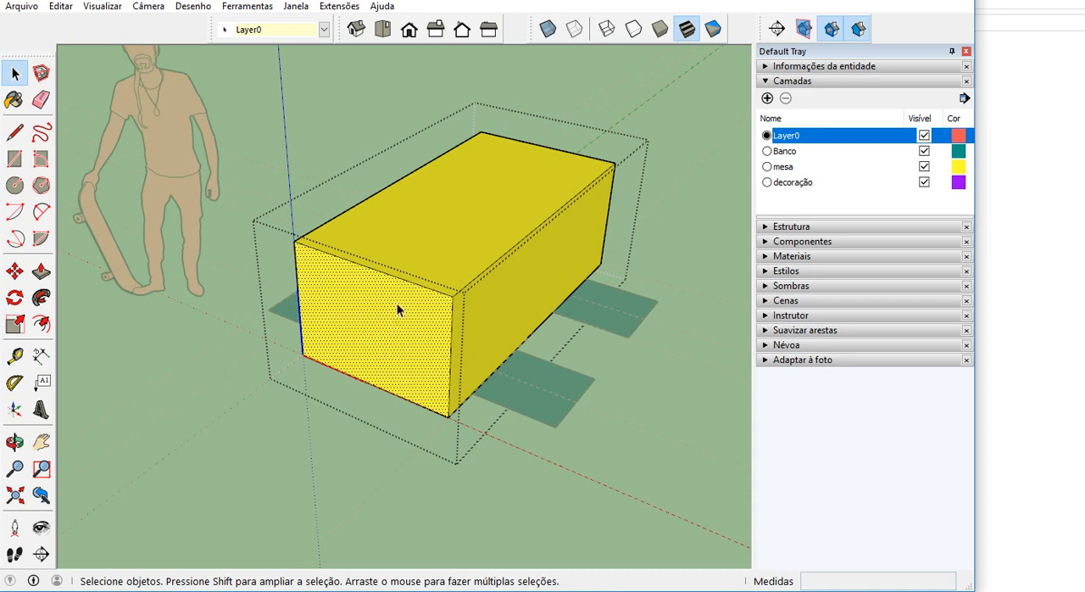
click(323, 29)
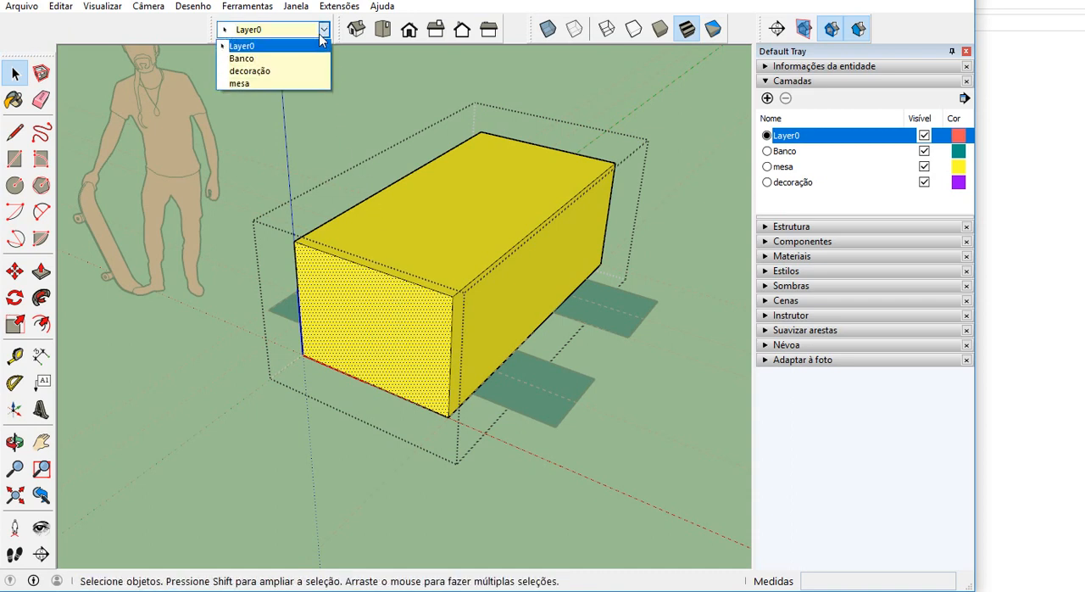
click(286, 71)
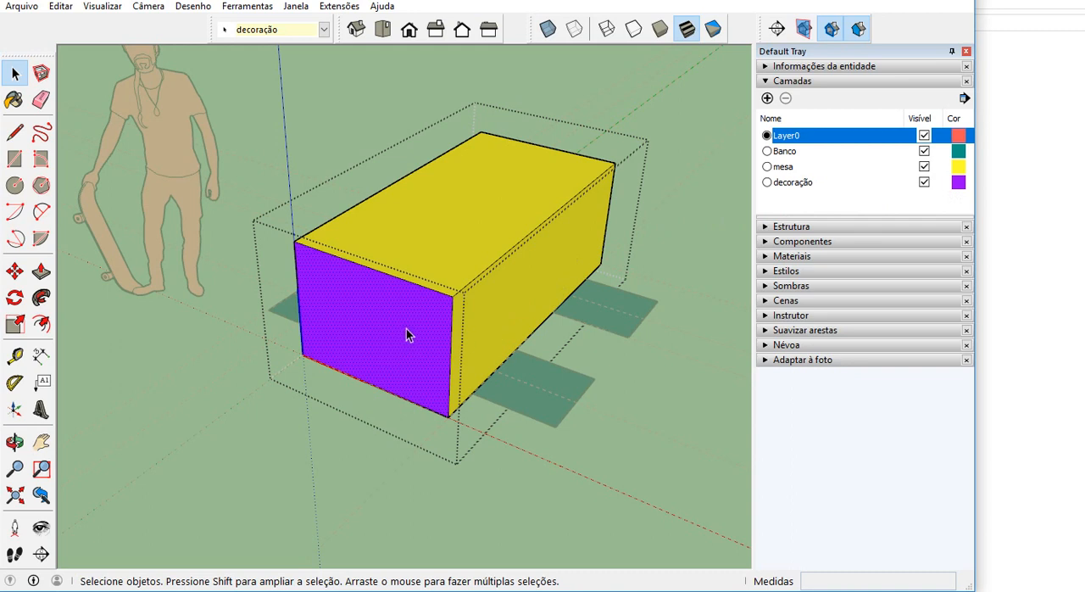
Turn the Cor por camada display off and back on to compare the model's colours.
click(964, 99)
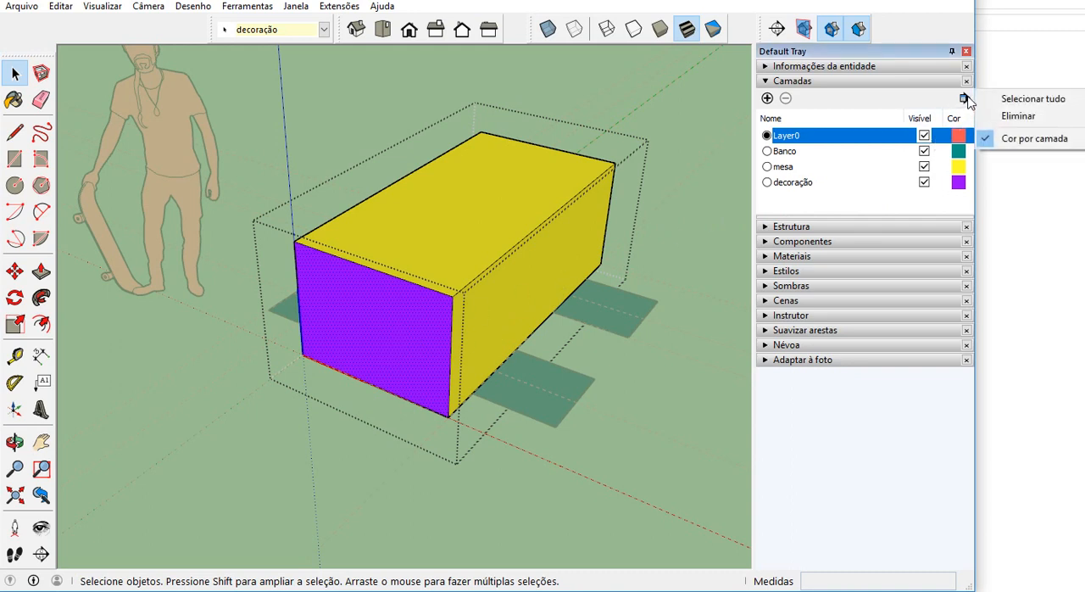
click(1006, 139)
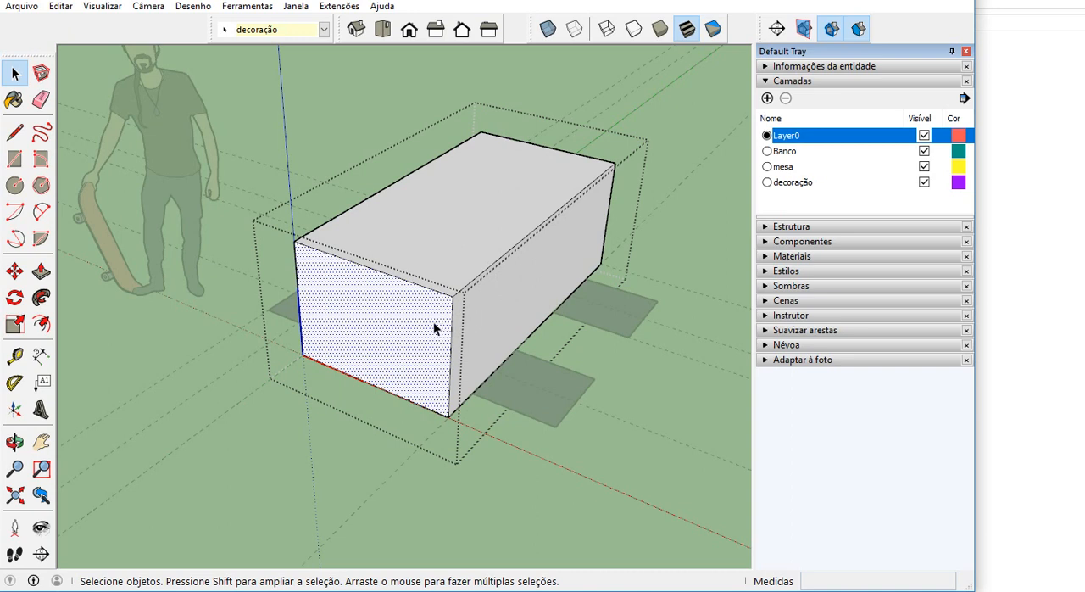
click(965, 98)
click(1005, 140)
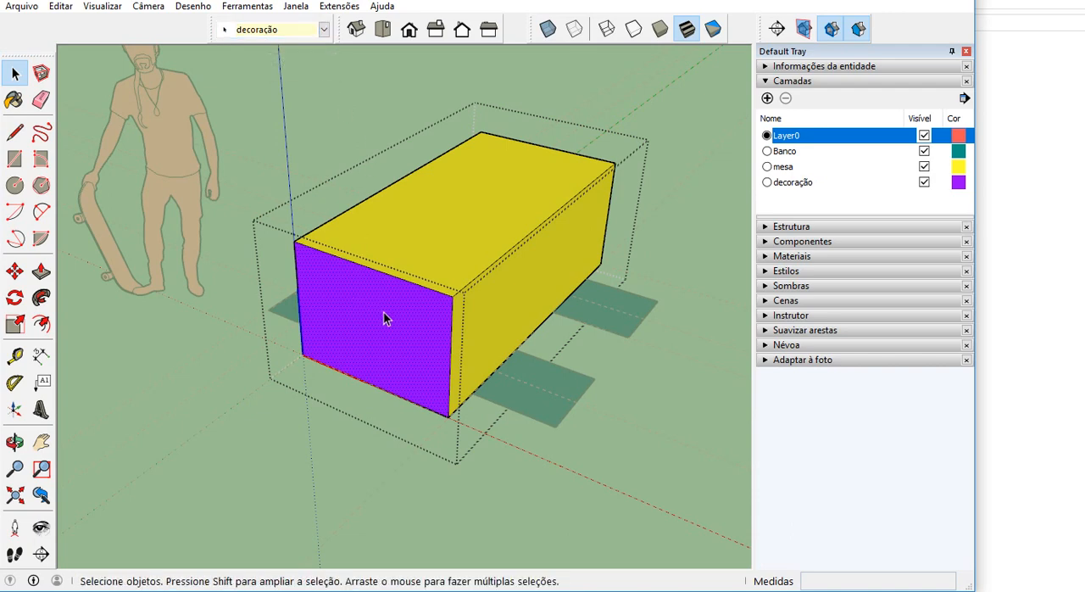
Close the table component, then select it as a whole and expand the Estrutura list.
scroll(384, 313, down, 2)
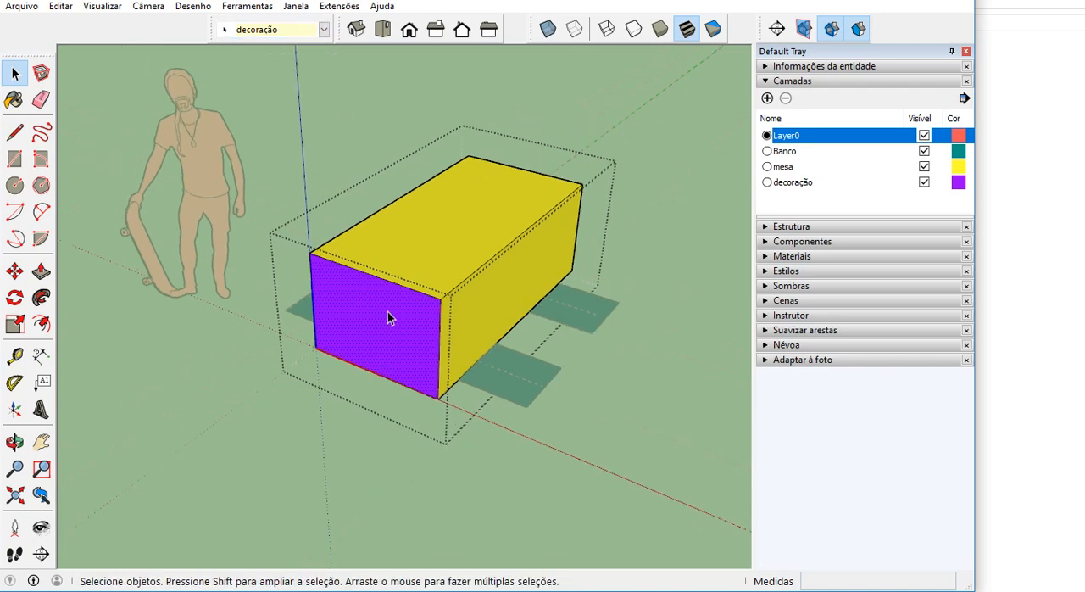
click(662, 281)
middle_drag(663, 281, 416, 284)
scroll(416, 284, up, 3)
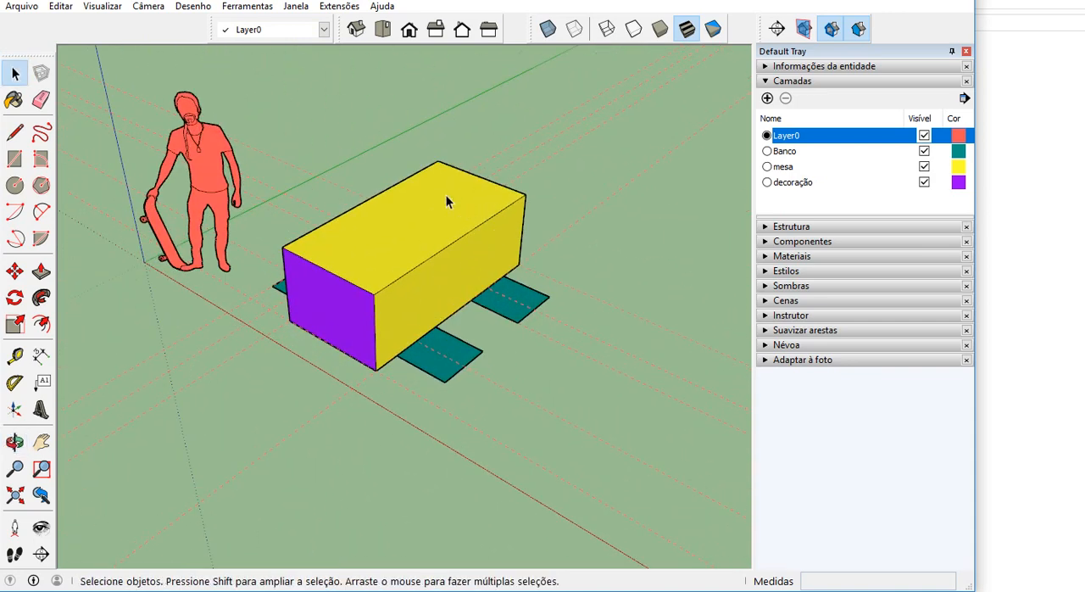
scroll(458, 217, up, 1)
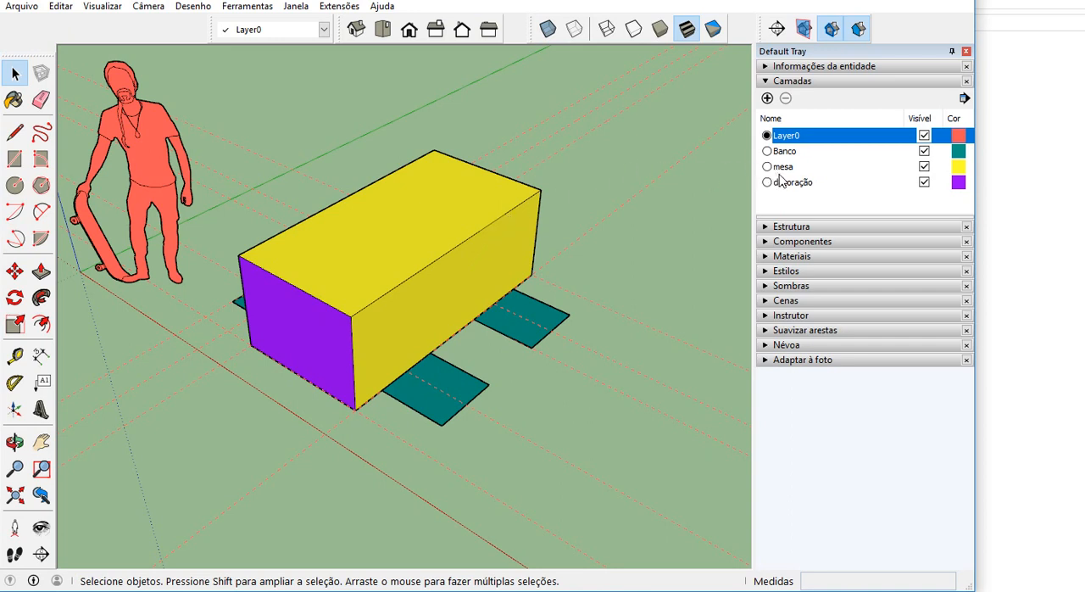
click(521, 205)
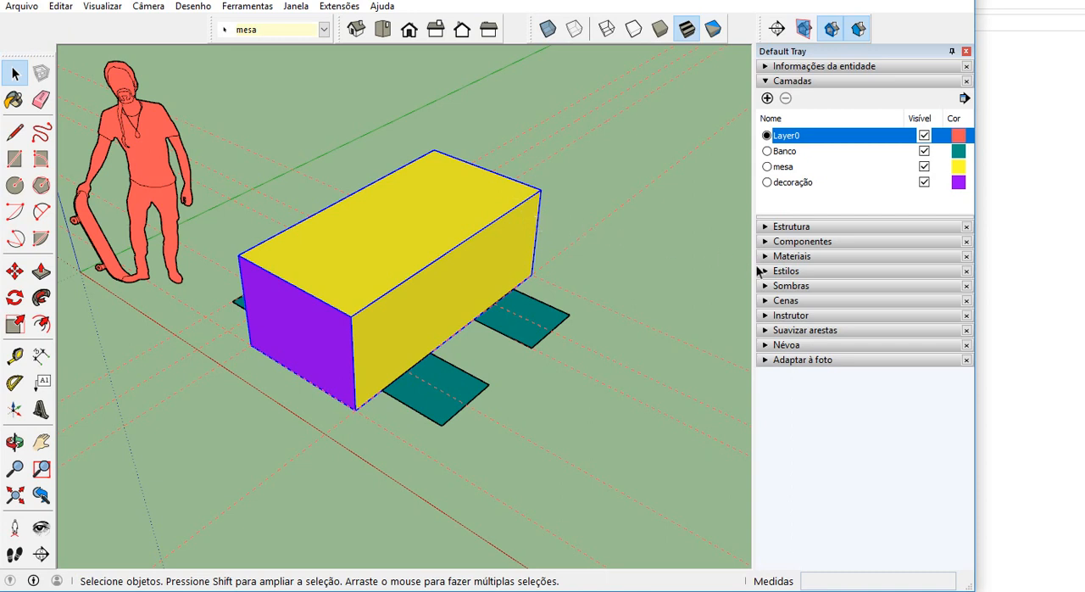
click(765, 226)
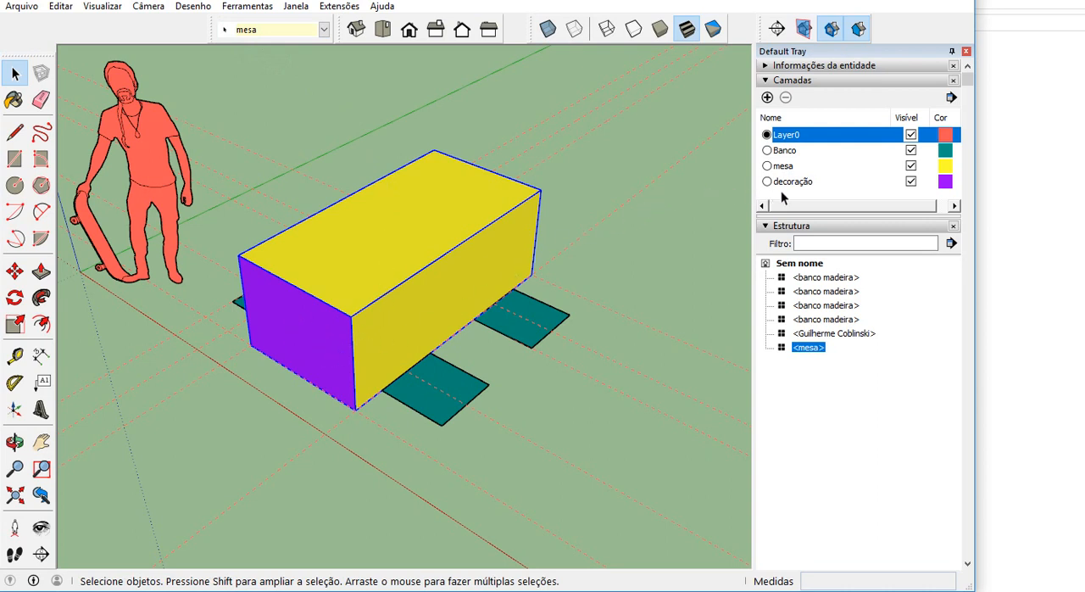
Reassign the front face inside the table component to Layer0 and close the component.
double_click(344, 298)
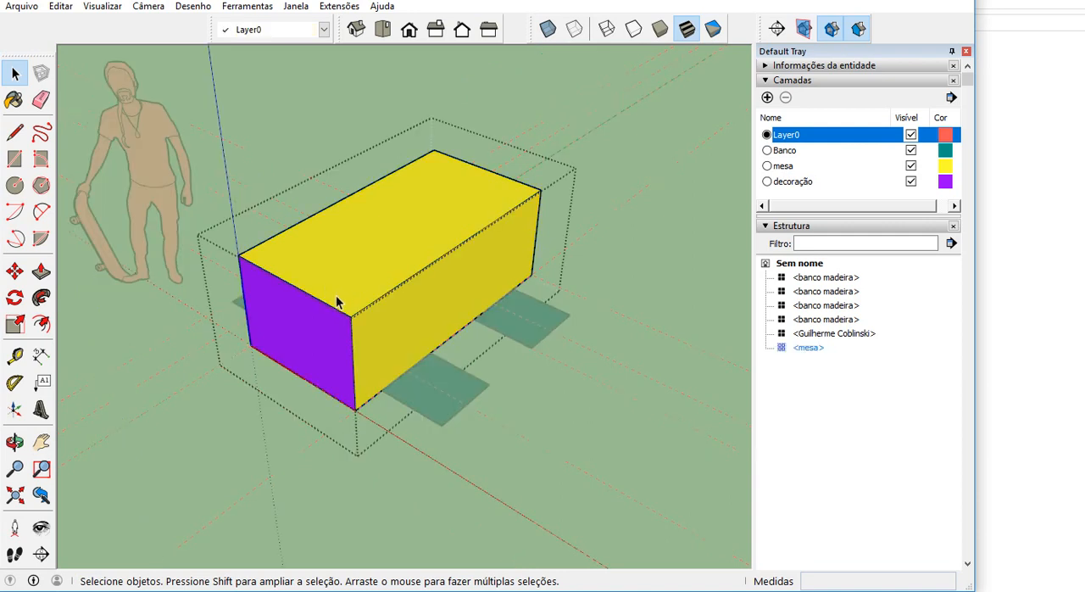
click(320, 322)
scroll(317, 318, up, 2)
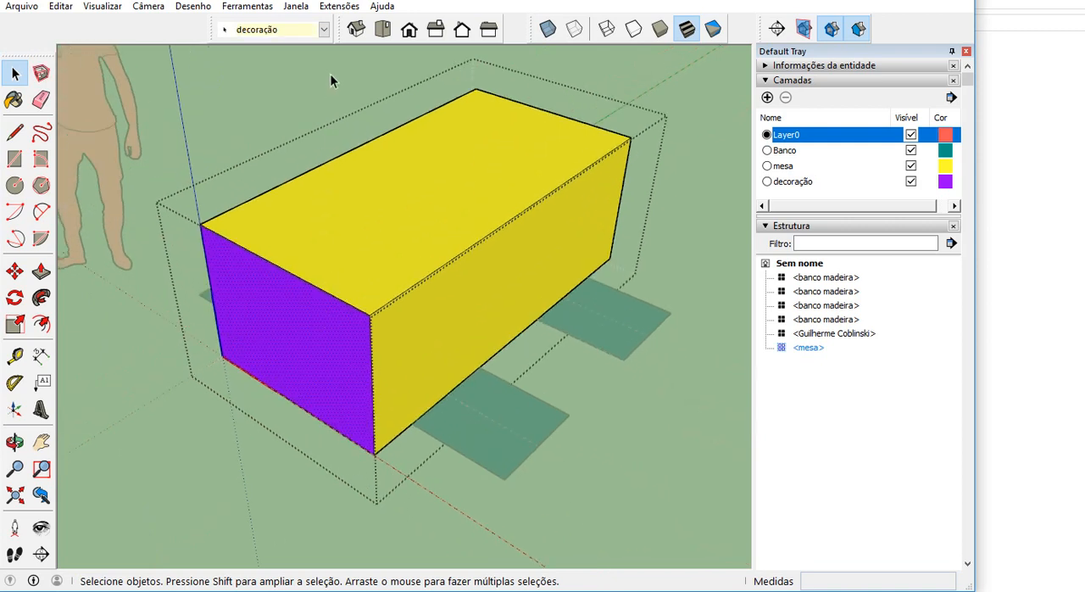
click(323, 31)
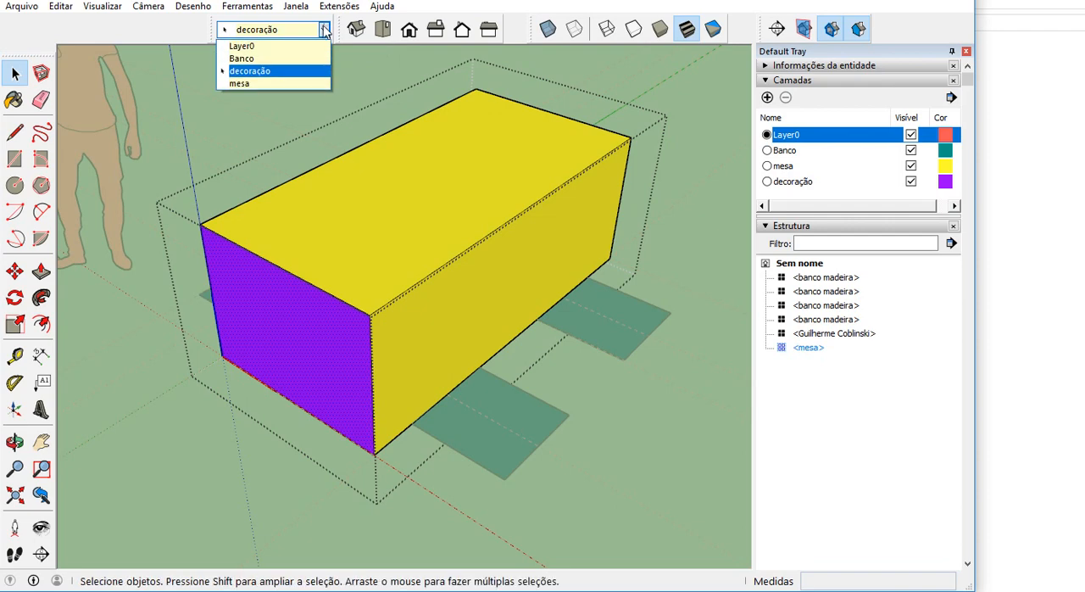
click(288, 46)
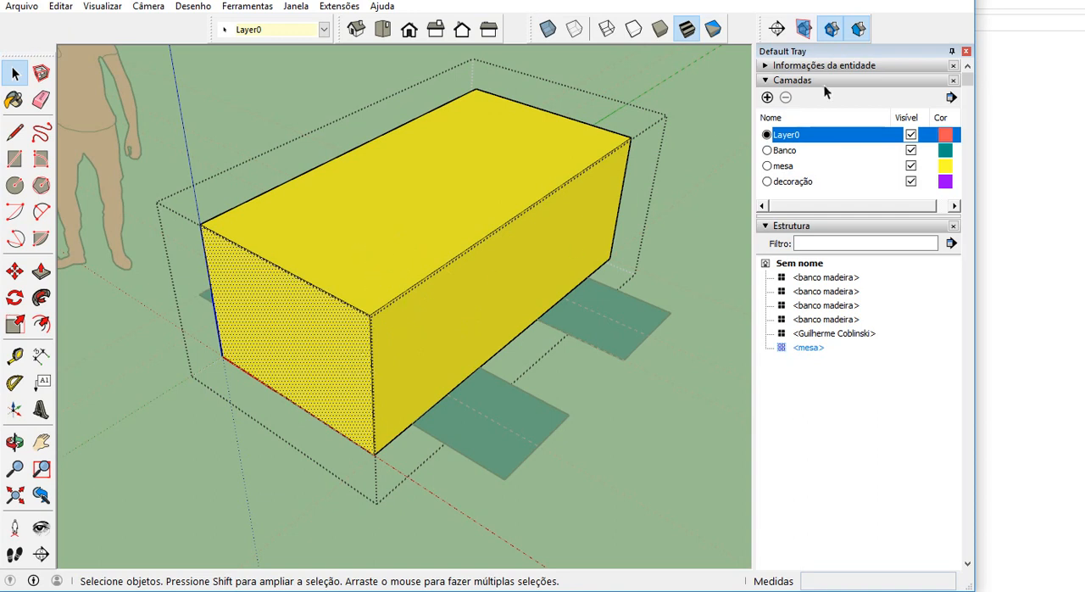
scroll(537, 224, down, 3)
click(628, 208)
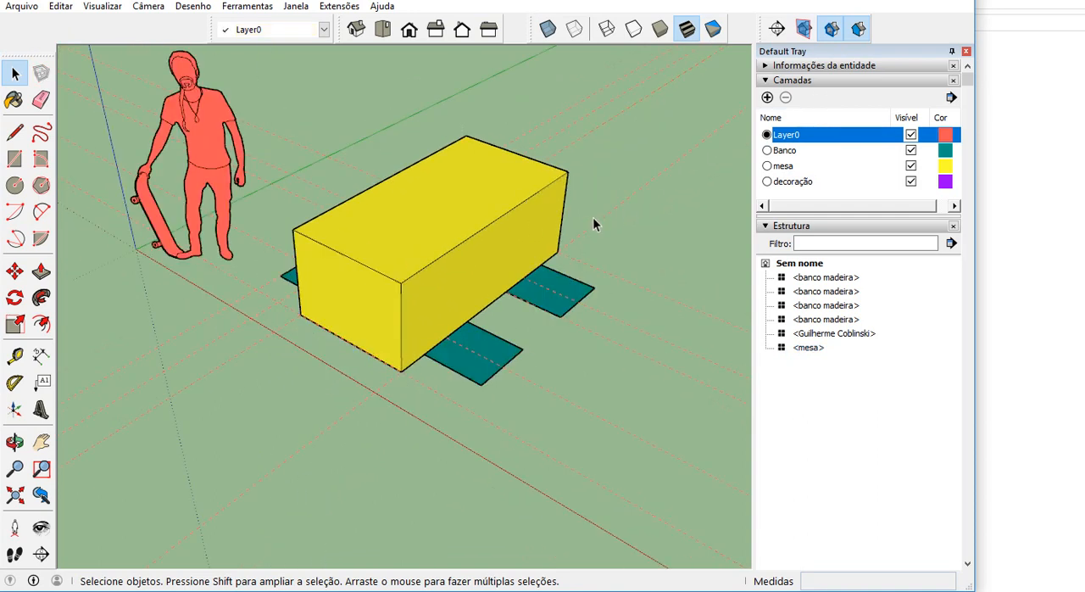
Open the front banco madeira component, extrude its face to a height of 0.45 m, and close the component.
scroll(505, 295, down, 1)
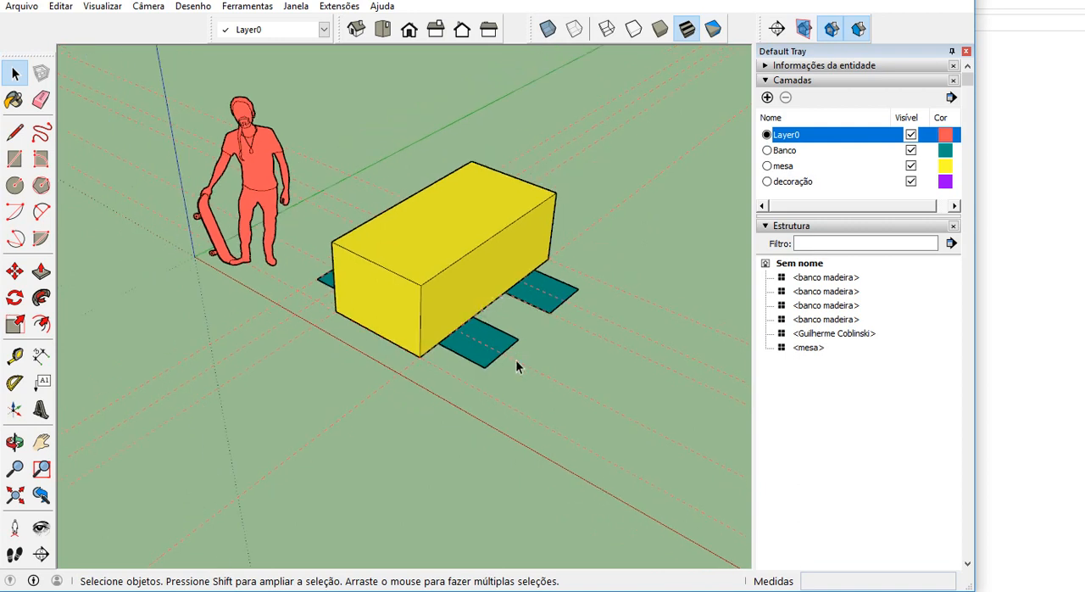
scroll(515, 364, up, 1)
triple_click(492, 345)
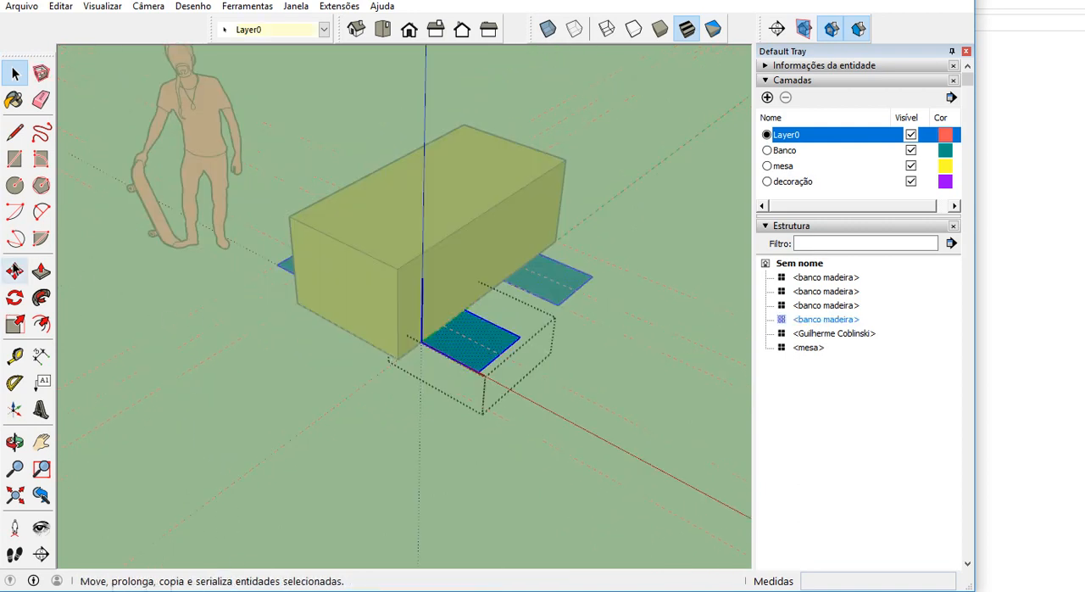
click(41, 271)
scroll(424, 328, up, 2)
click(537, 354)
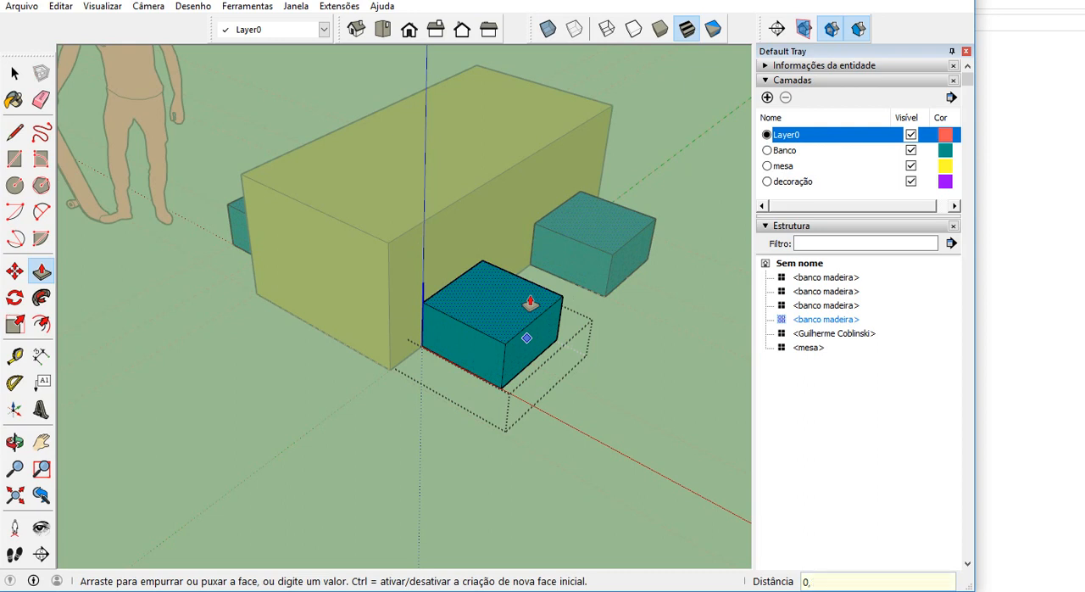
key(Return)
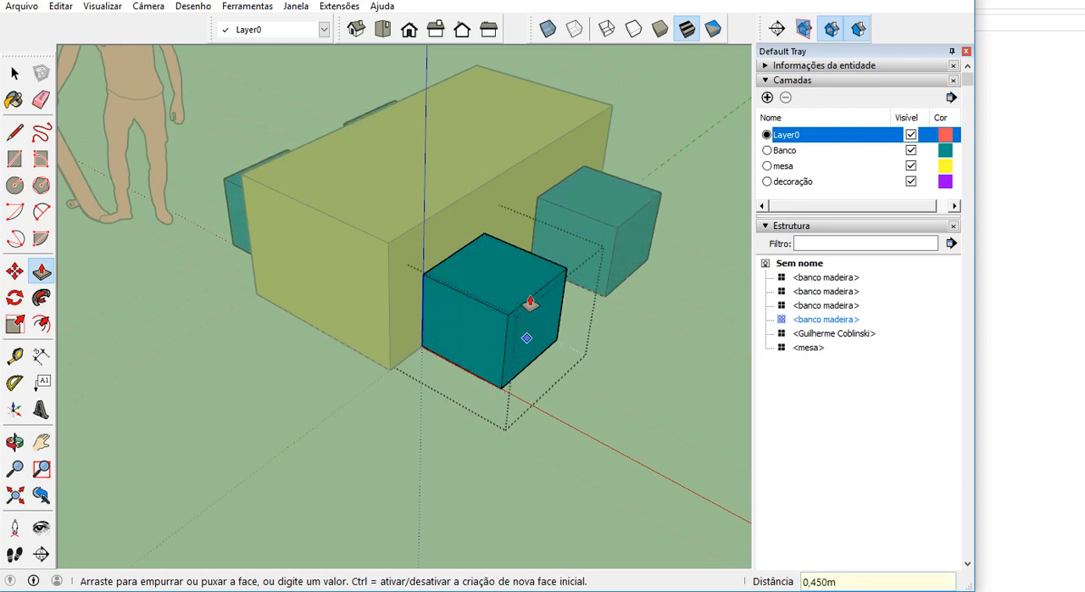
key(space)
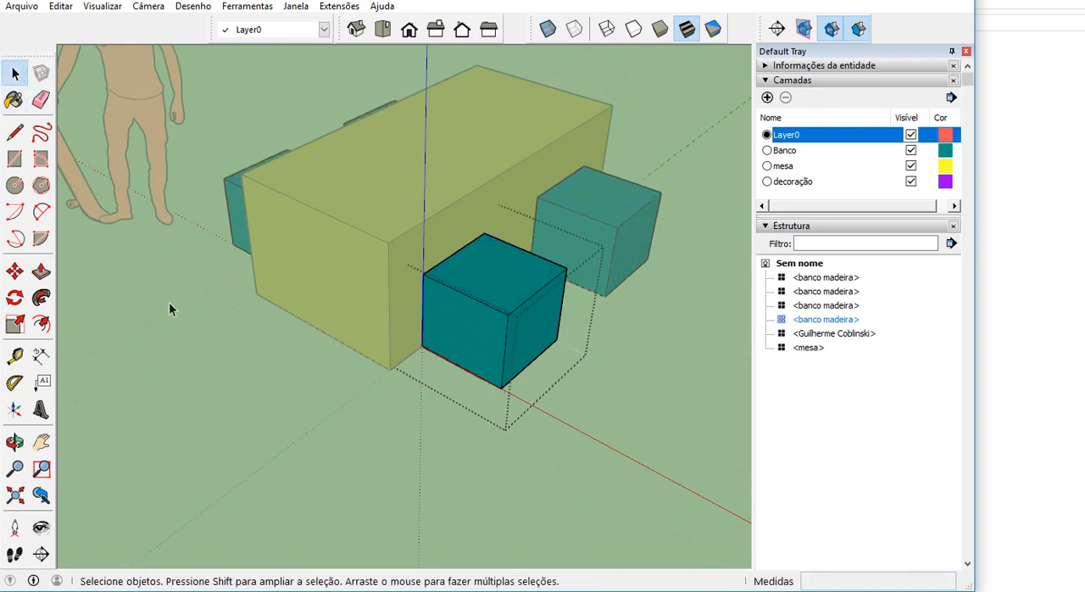
click(230, 370)
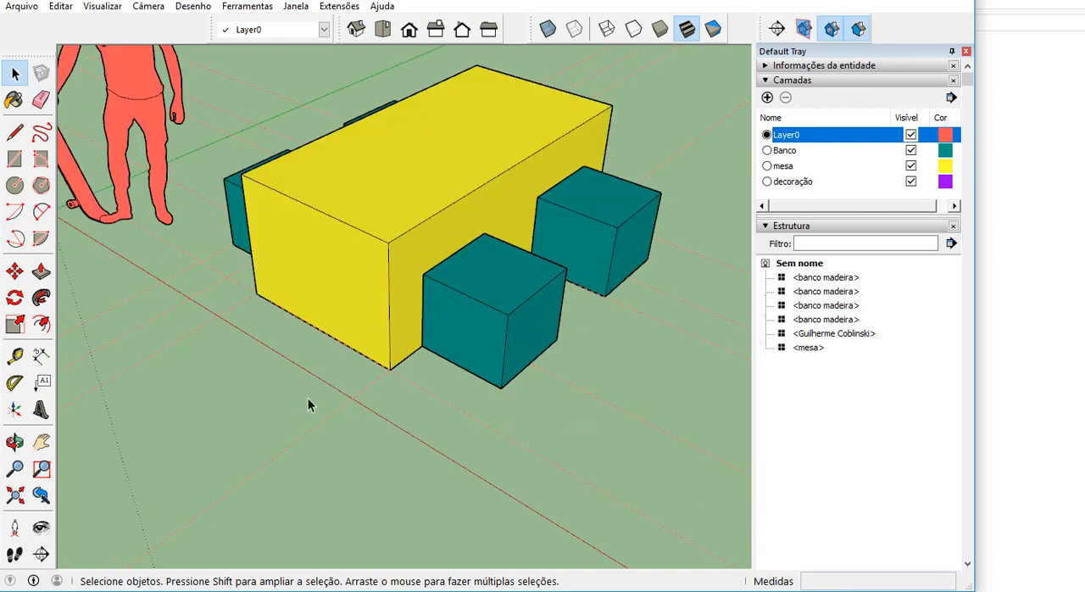
Turn off the Cor por camada display so the model shows its own materials.
middle_drag(329, 385, 376, 383)
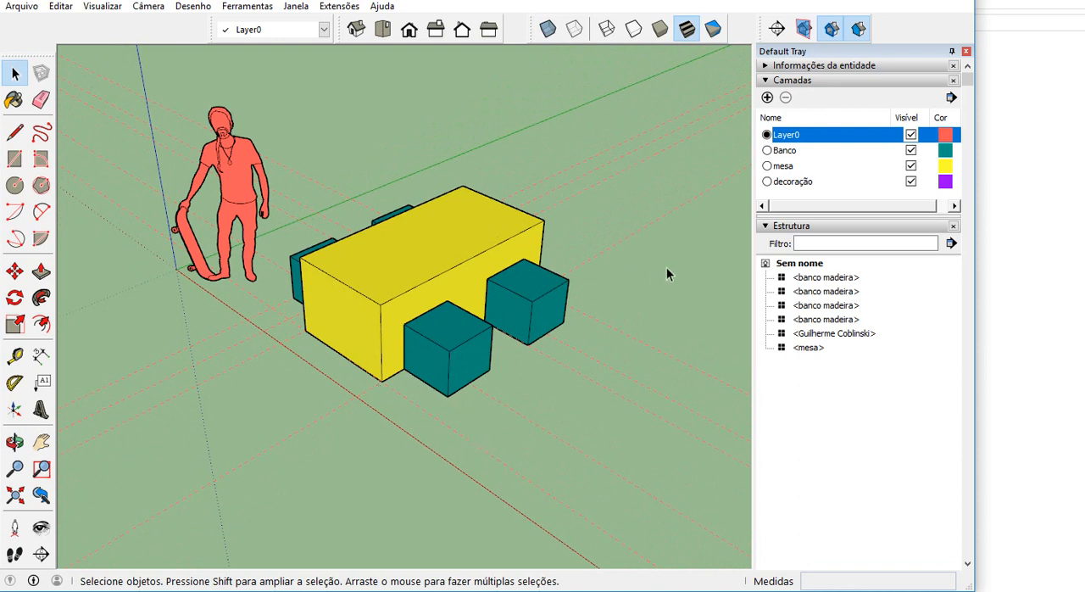
click(952, 98)
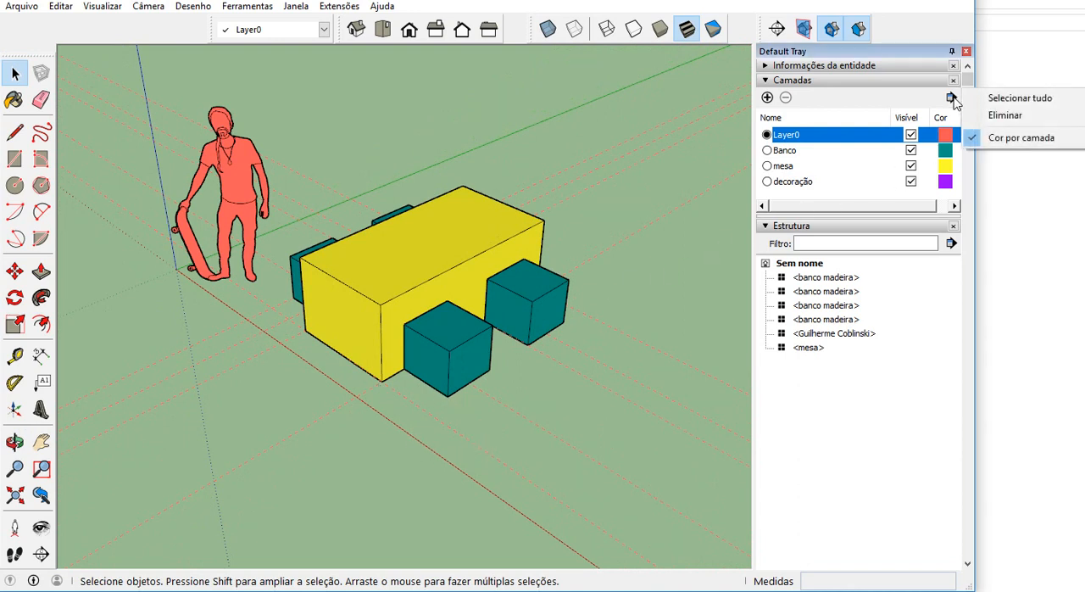
click(1033, 140)
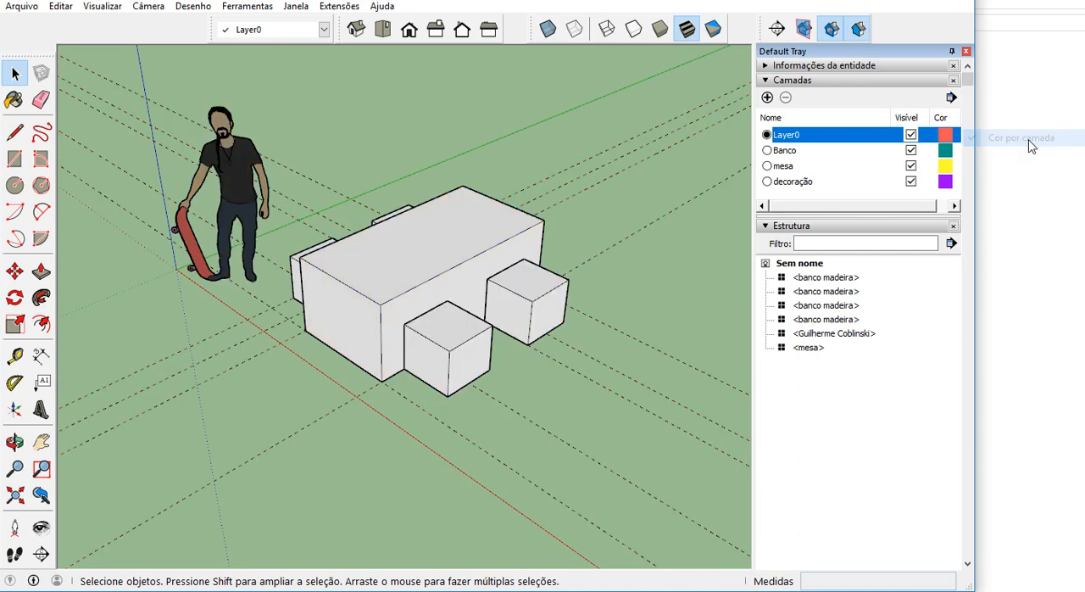
Open the front bench component, select all its geometry, and show the Materiais library in place of the layer and structure lists.
middle_drag(574, 218, 436, 323)
scroll(437, 323, up, 2)
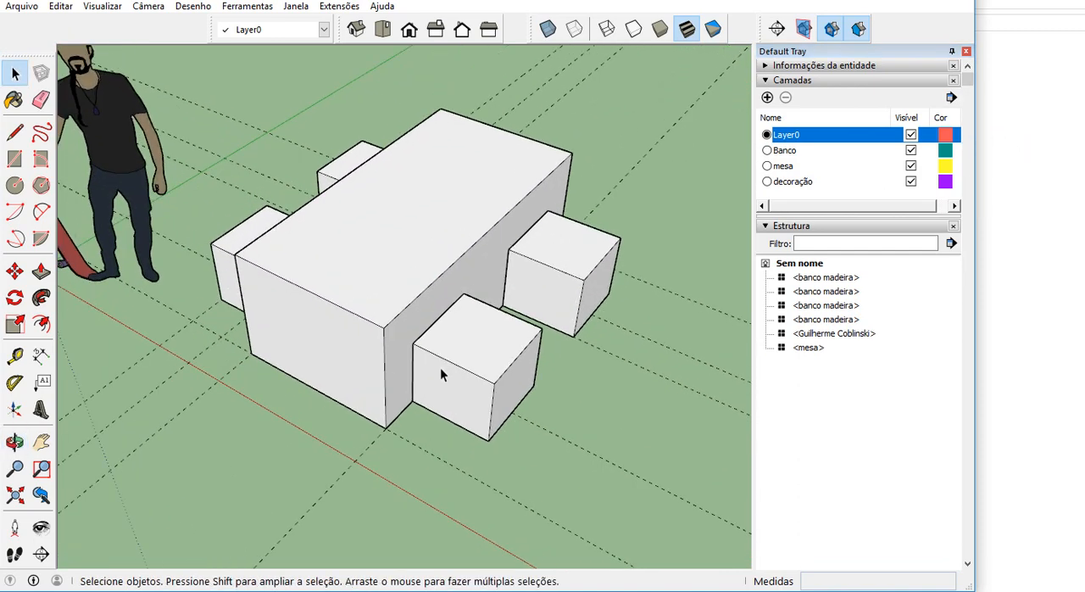
double_click(475, 410)
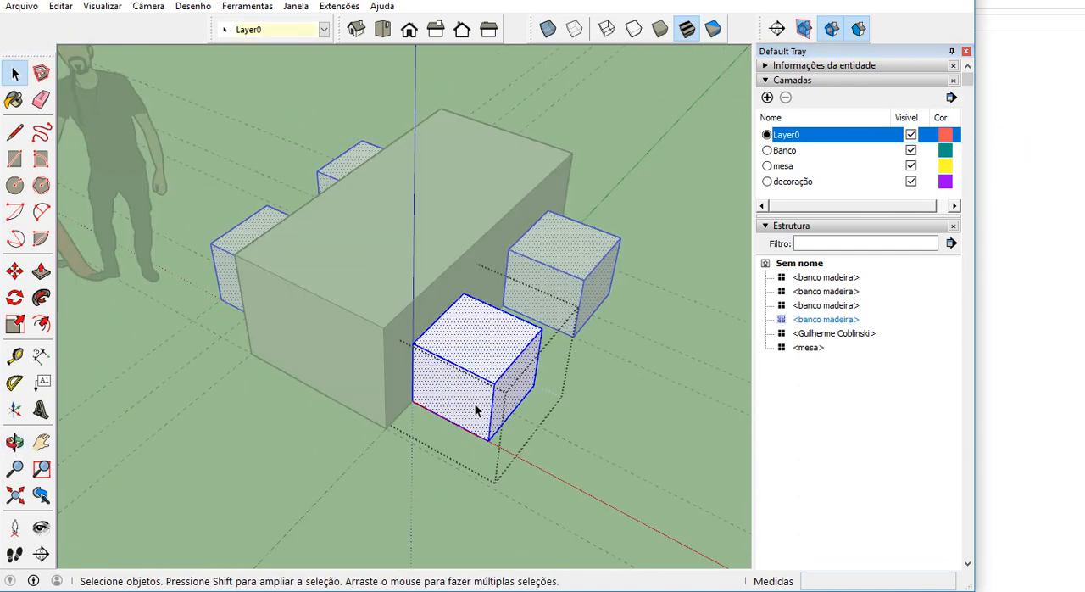
triple_click(500, 351)
click(769, 226)
click(766, 80)
click(770, 125)
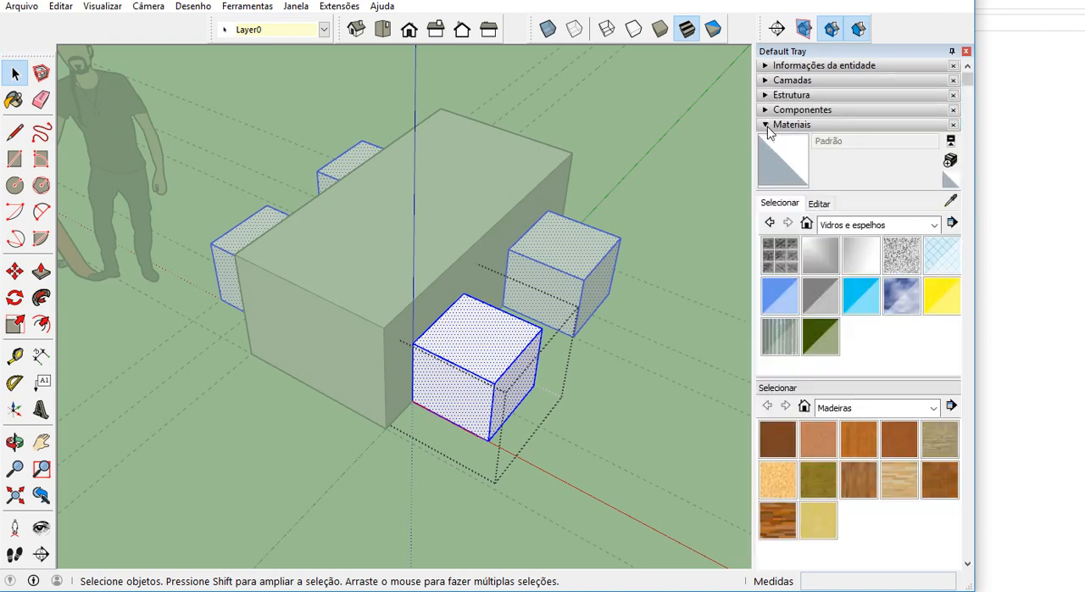
Paint the selected bench geometry with Folheado de madeira 02 from the Madeiras collection and close the component.
click(890, 224)
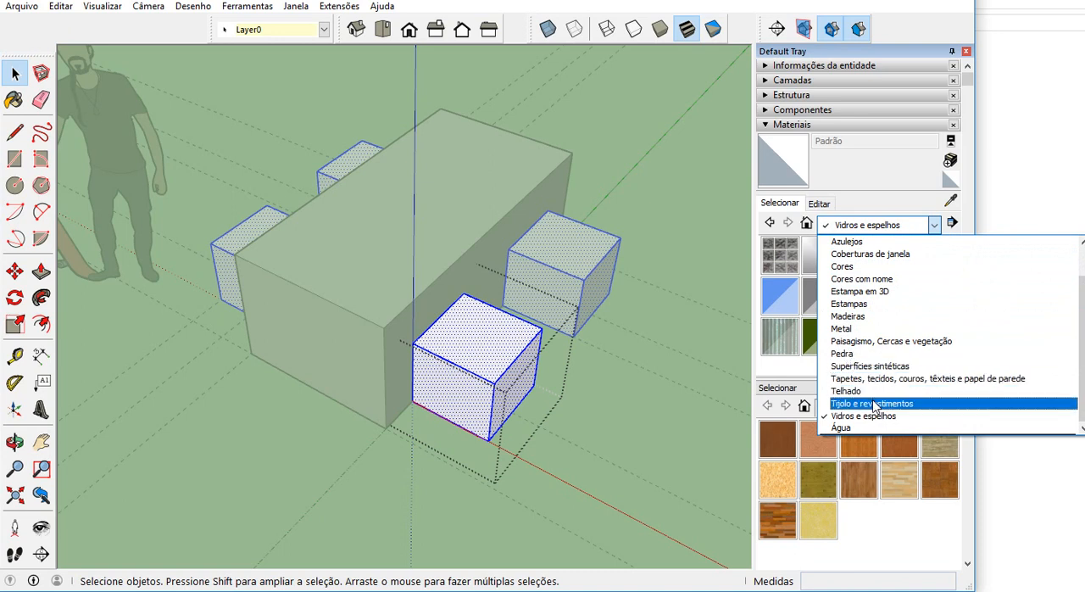
click(866, 316)
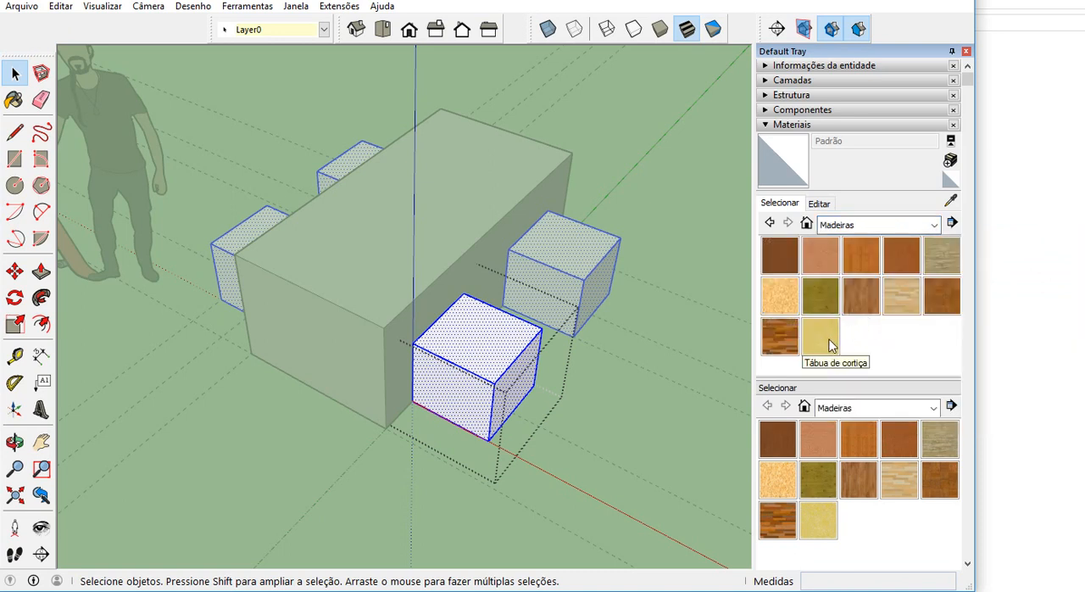
click(816, 293)
click(822, 251)
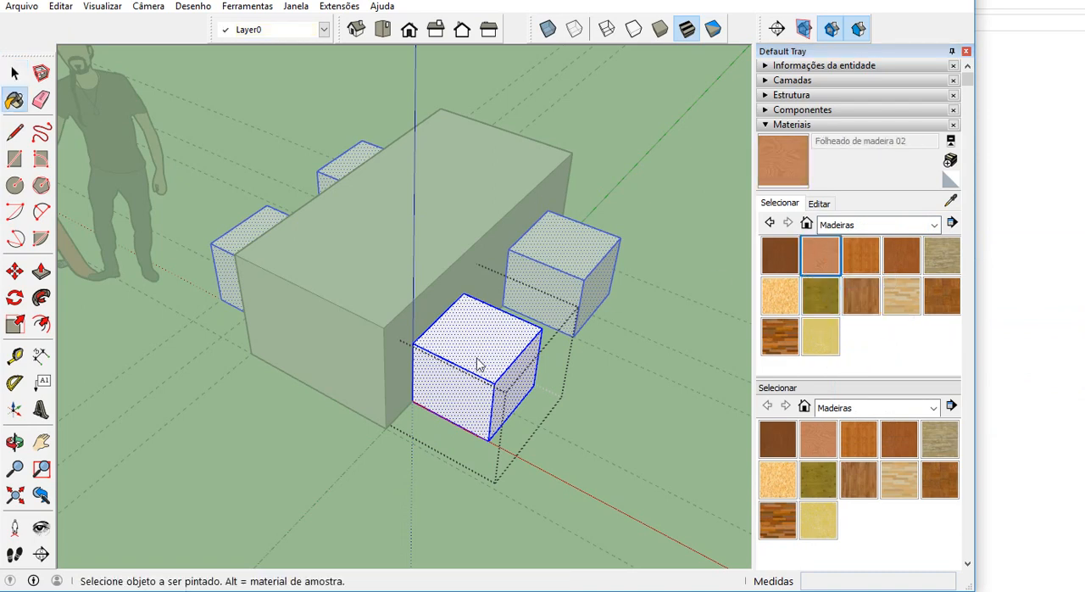
click(477, 360)
scroll(472, 378, up, 2)
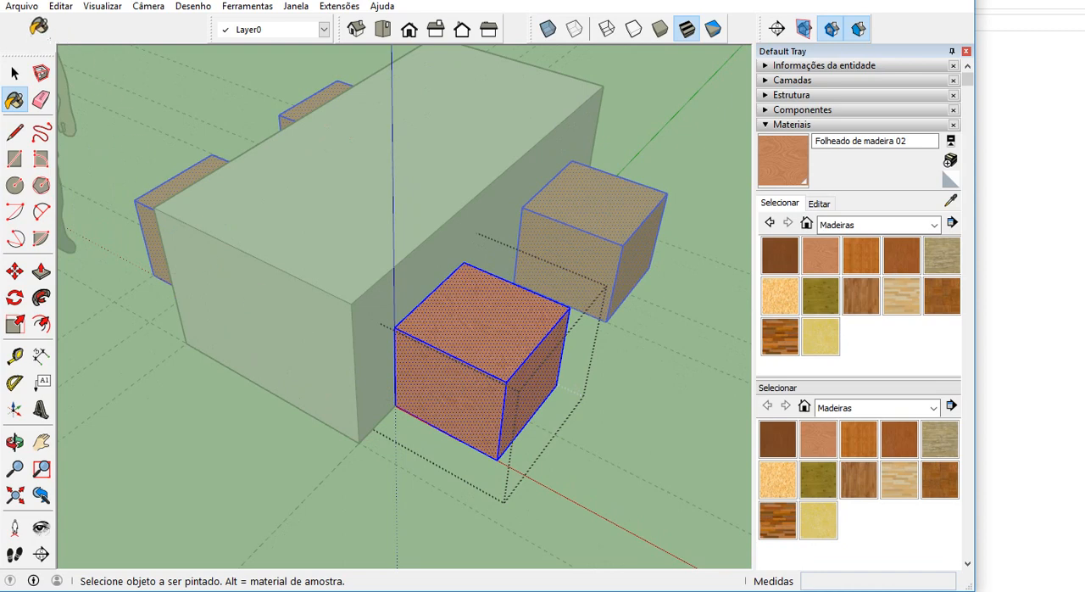
key(space)
scroll(327, 322, down, 1)
scroll(327, 322, down, 1)
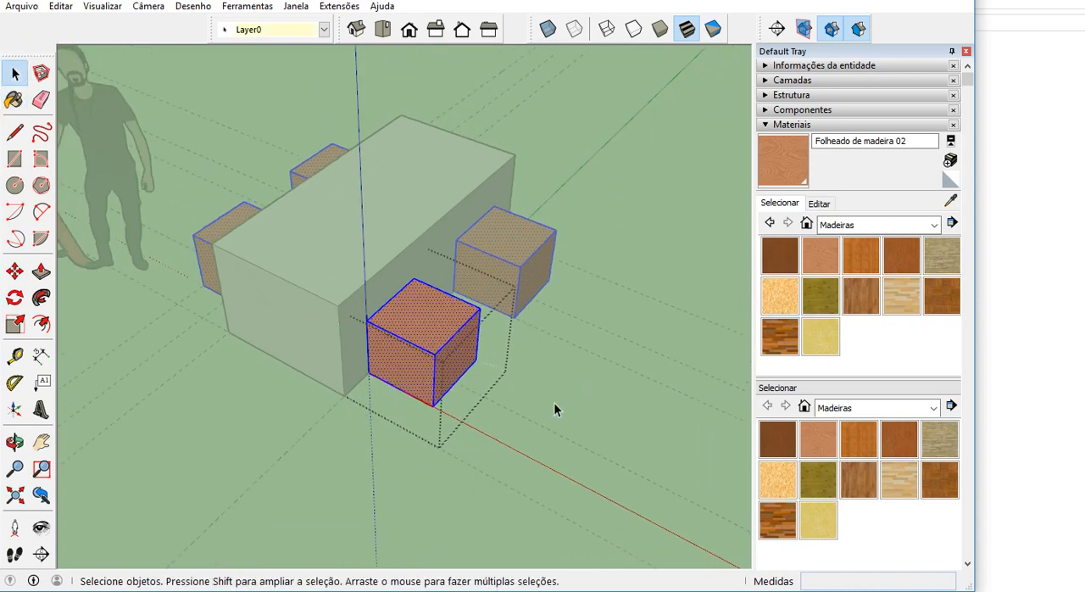
click(553, 402)
scroll(556, 398, down, 3)
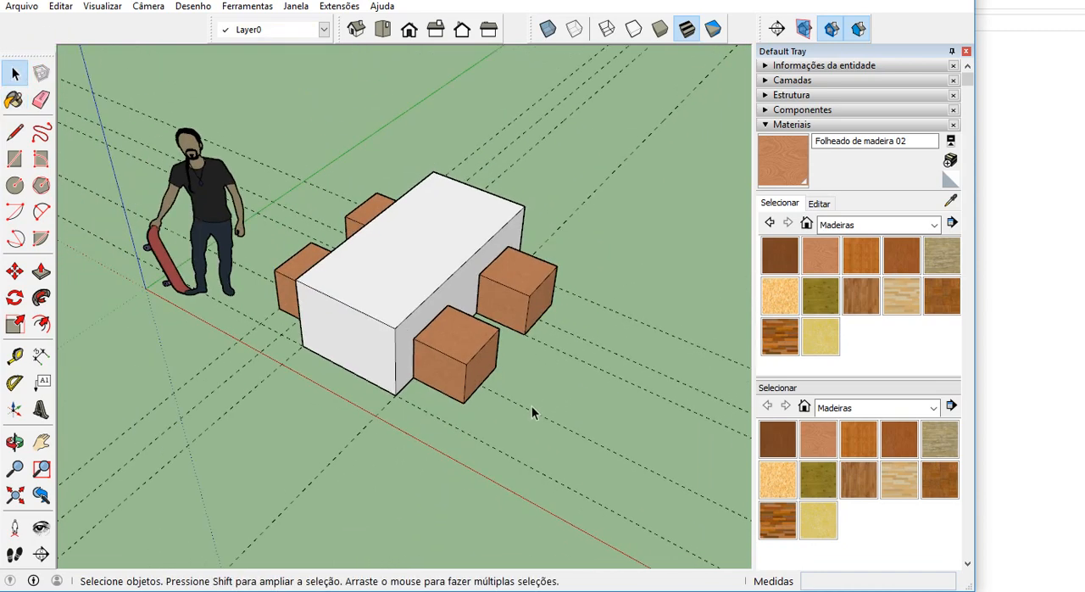
Paint all the geometry inside the table component with Cor D01 from the Cores collection and close the component.
middle_drag(497, 426, 381, 308)
double_click(395, 307)
triple_click(395, 310)
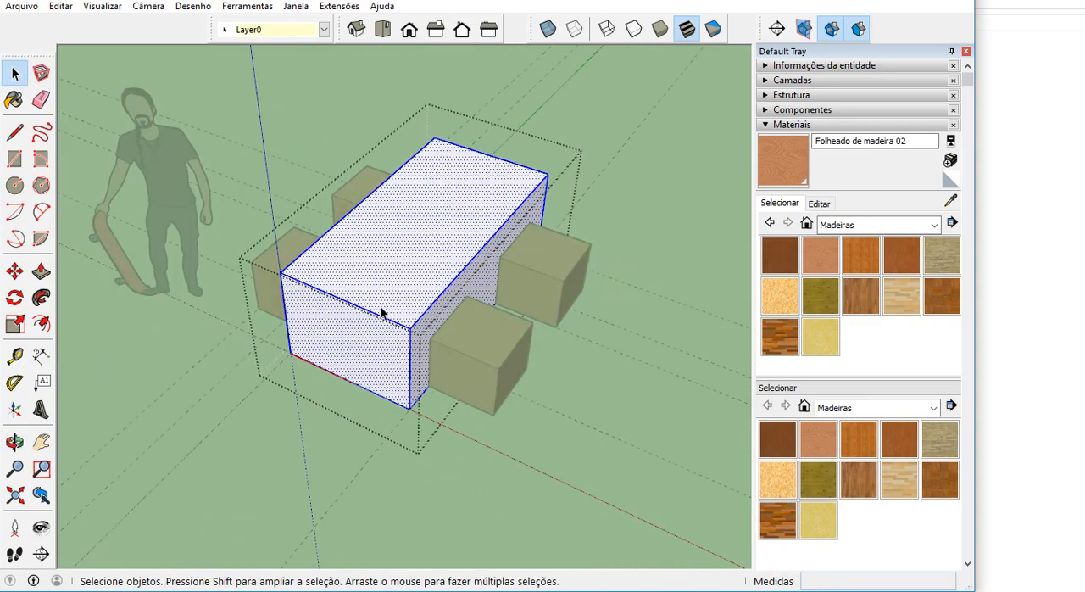
middle_drag(380, 313, 416, 279)
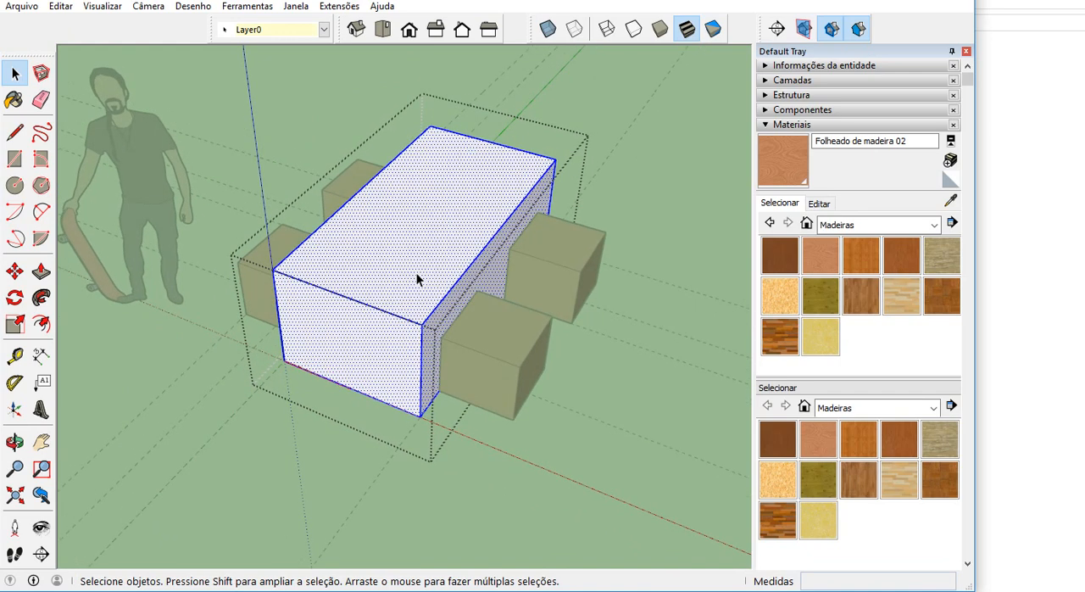
click(858, 225)
click(873, 269)
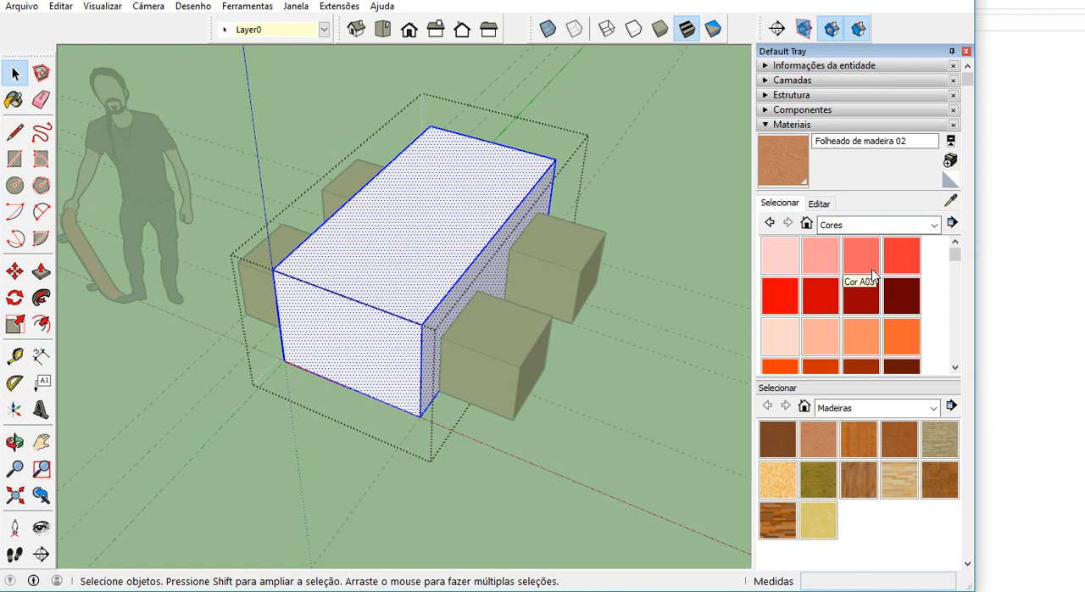
scroll(874, 271, down, 3)
click(775, 318)
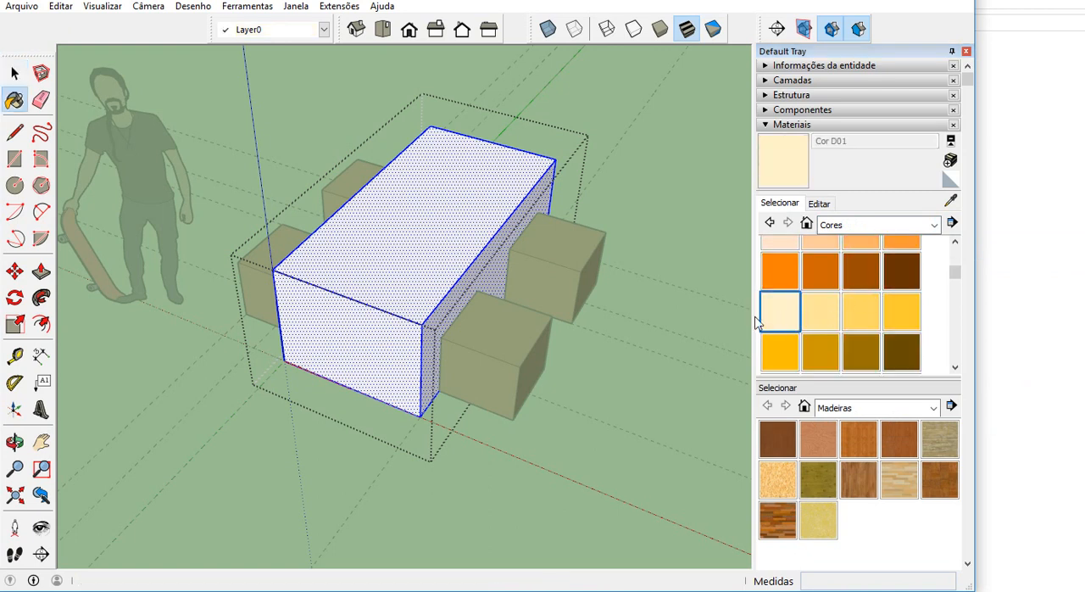
click(433, 256)
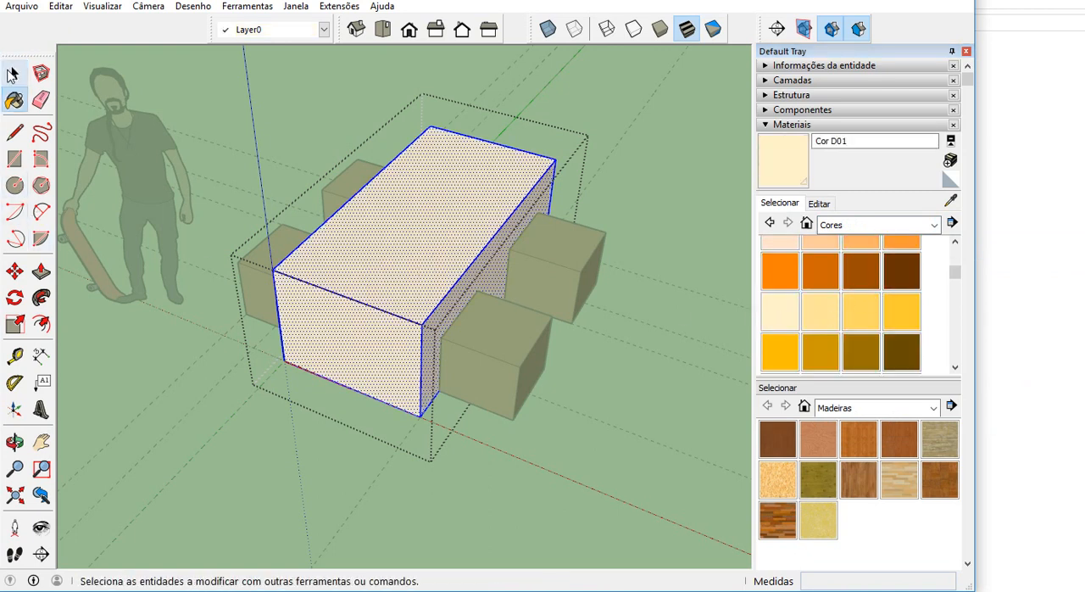
click(12, 74)
click(328, 453)
Select the table with its four benches and copy the set 3 m along the green axis from the table's bottom corner.
middle_drag(426, 468, 254, 412)
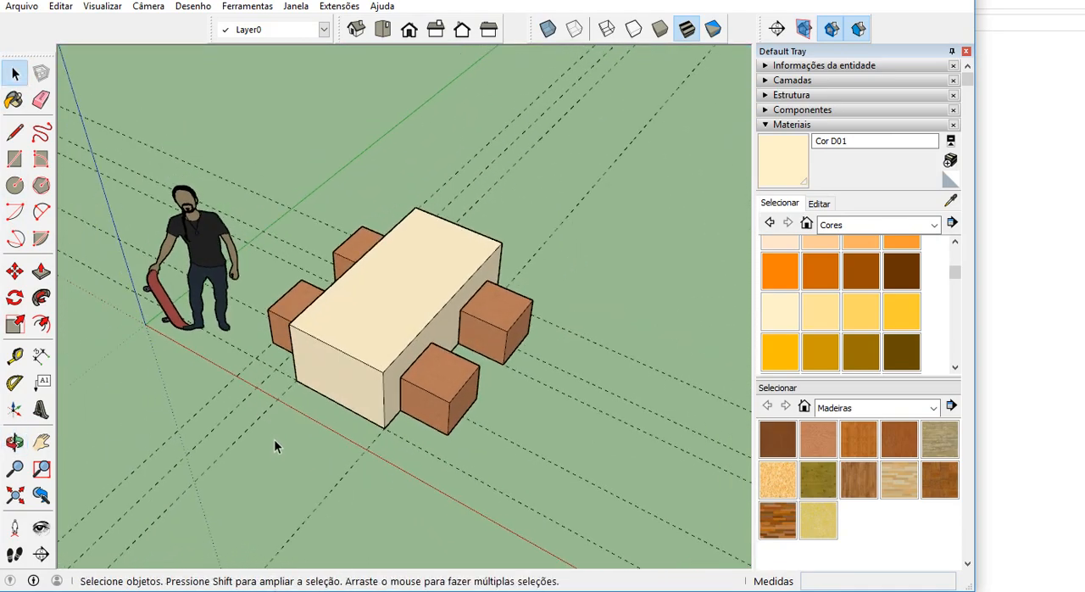
scroll(488, 339, down, 1)
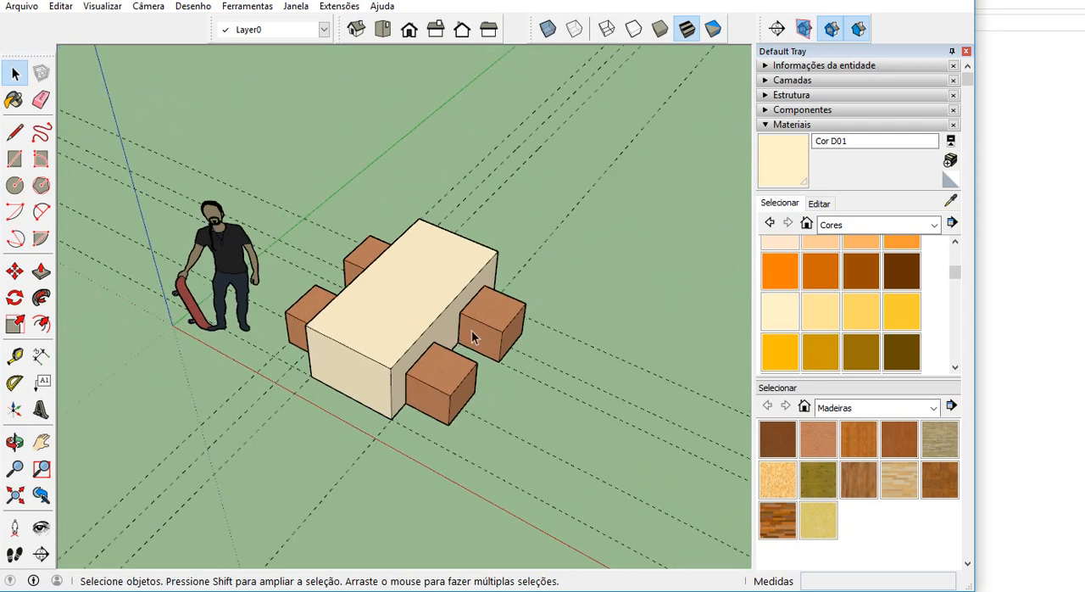
middle_drag(291, 246, 279, 213)
drag(262, 199, 578, 441)
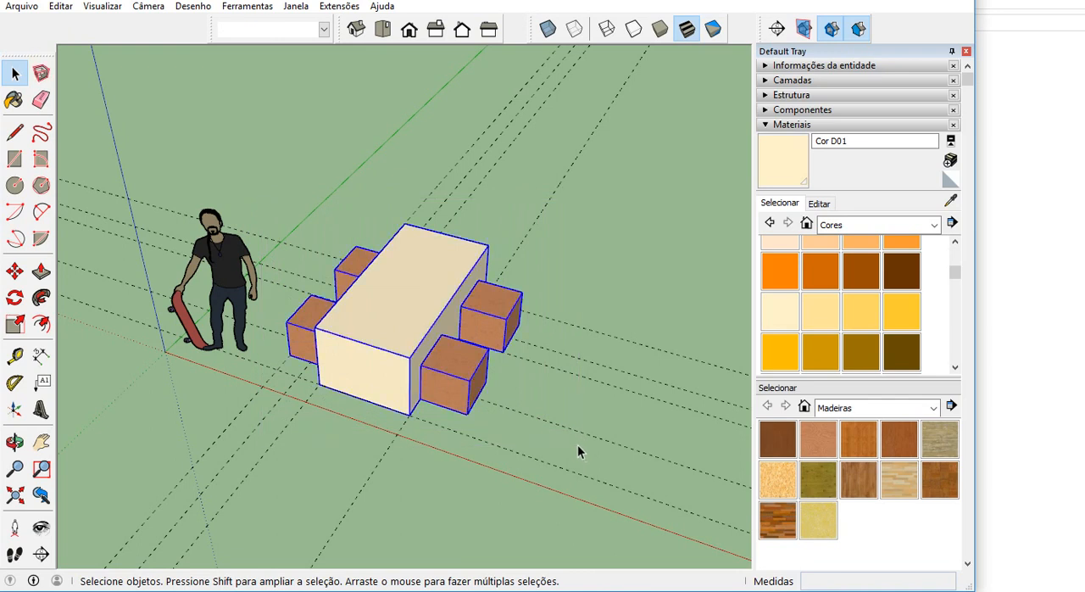
drag(247, 177, 572, 446)
click(15, 271)
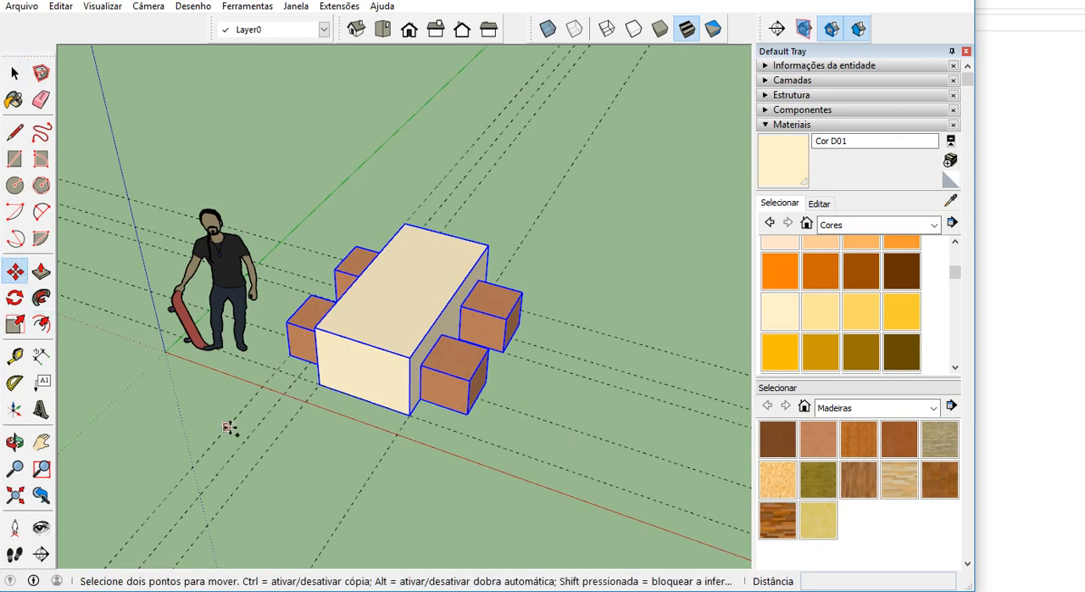
middle_drag(230, 429, 189, 531)
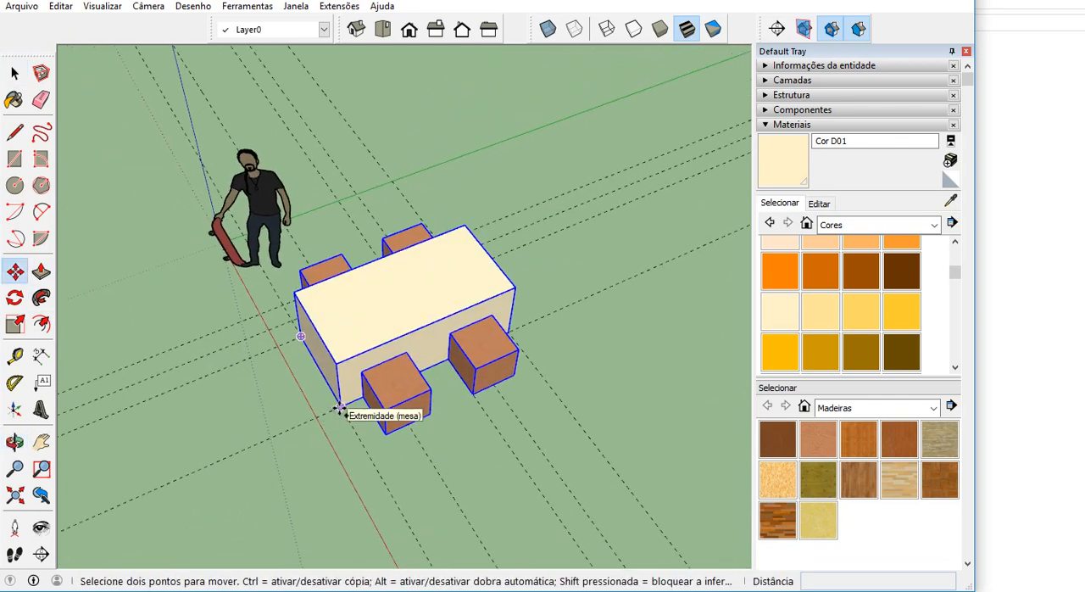
key(ctrl)
click(340, 407)
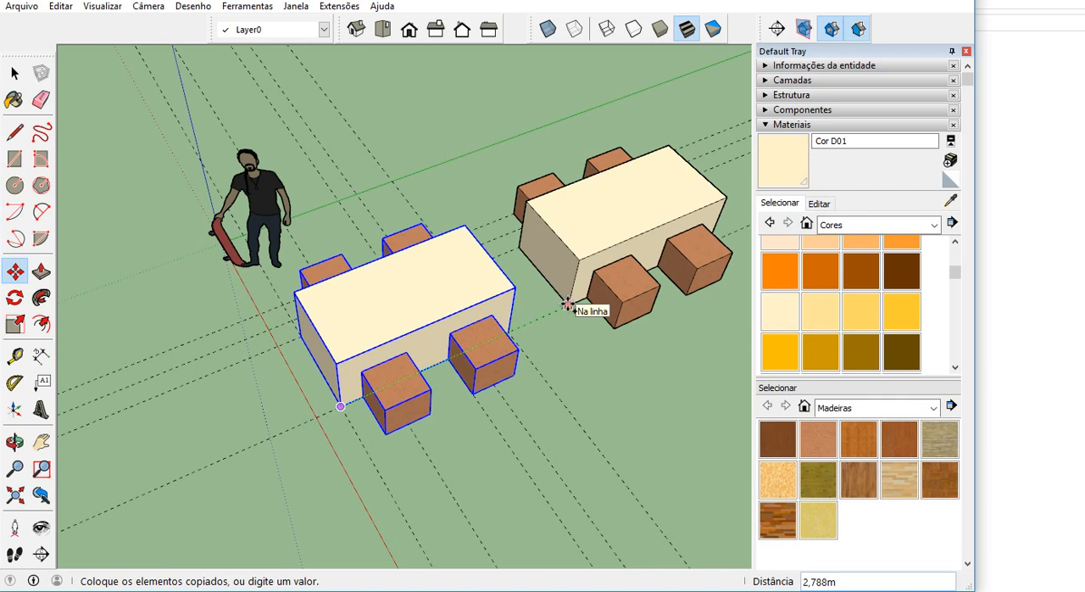
text(3)
key(Return)
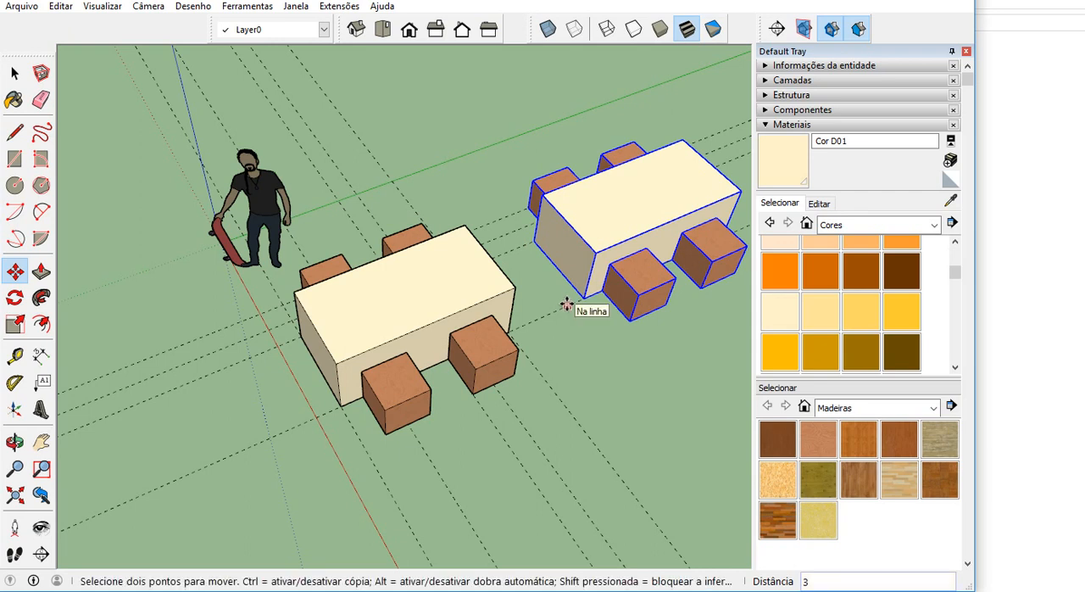
Multiply the 3 m copy to produce two evenly spaced table sets in a row and clear the selection.
text(x2)
key(Return)
scroll(378, 340, down, 5)
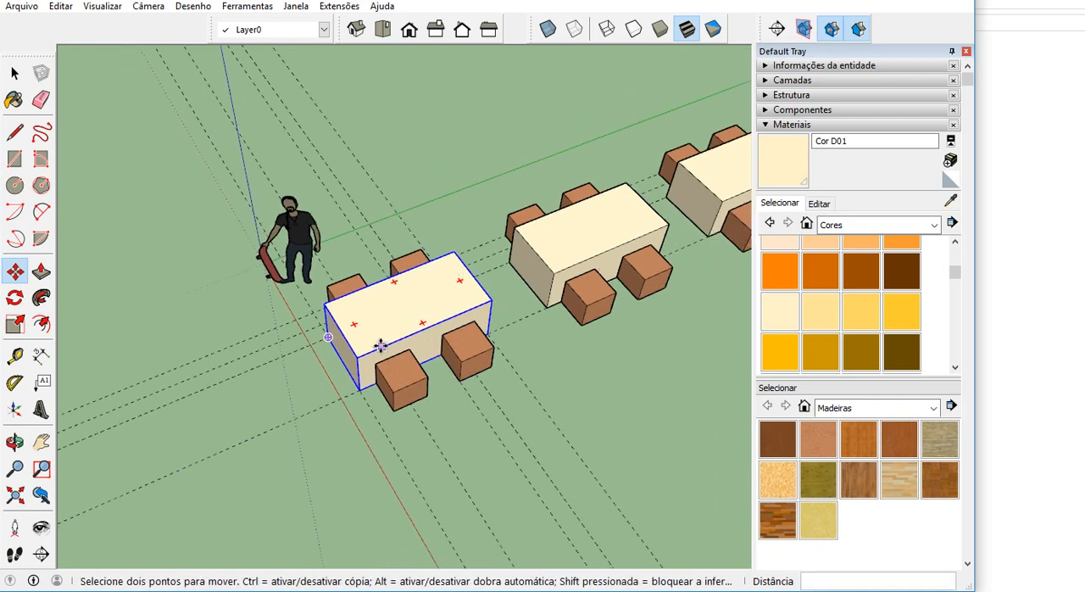
scroll(383, 339, down, 2)
key(space)
click(504, 363)
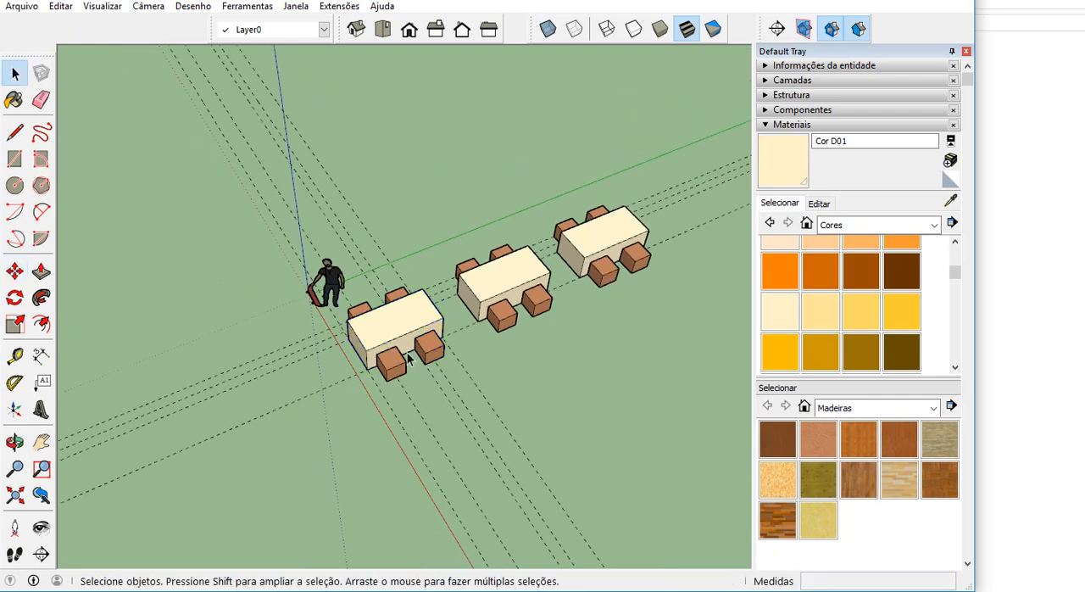
scroll(504, 349, up, 2)
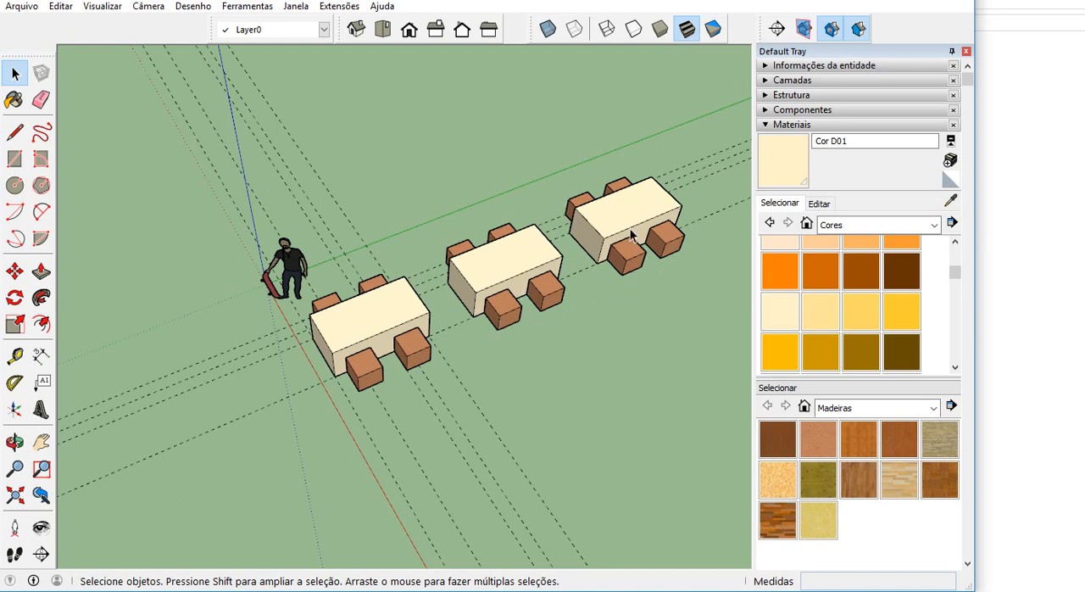
Undo the copied table sets and reselect the original table with its four benches.
key(ctrl+z)
middle_drag(386, 278, 291, 241)
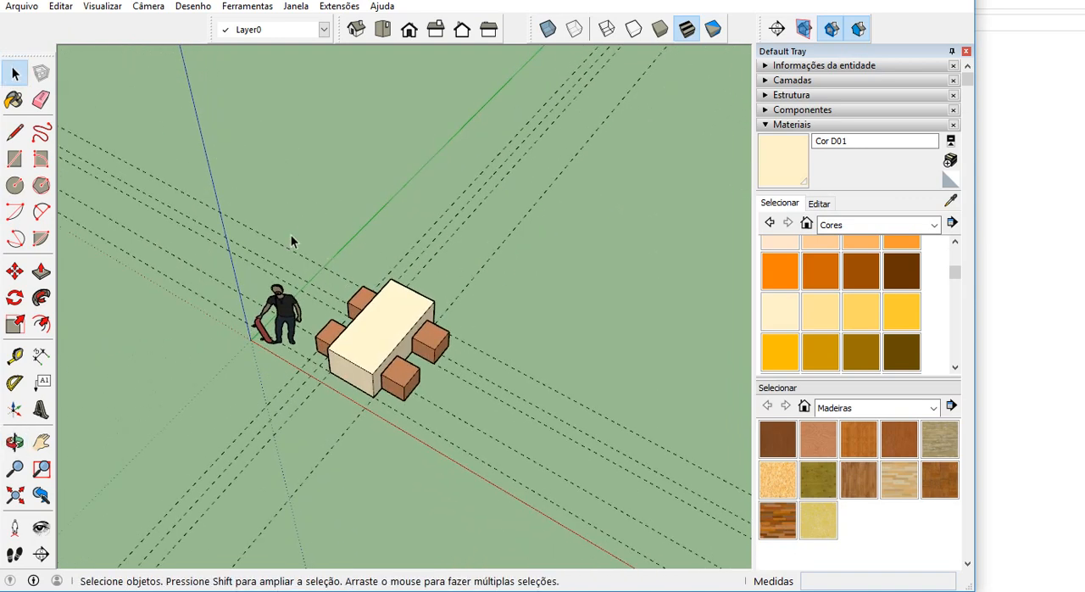
drag(291, 241, 467, 424)
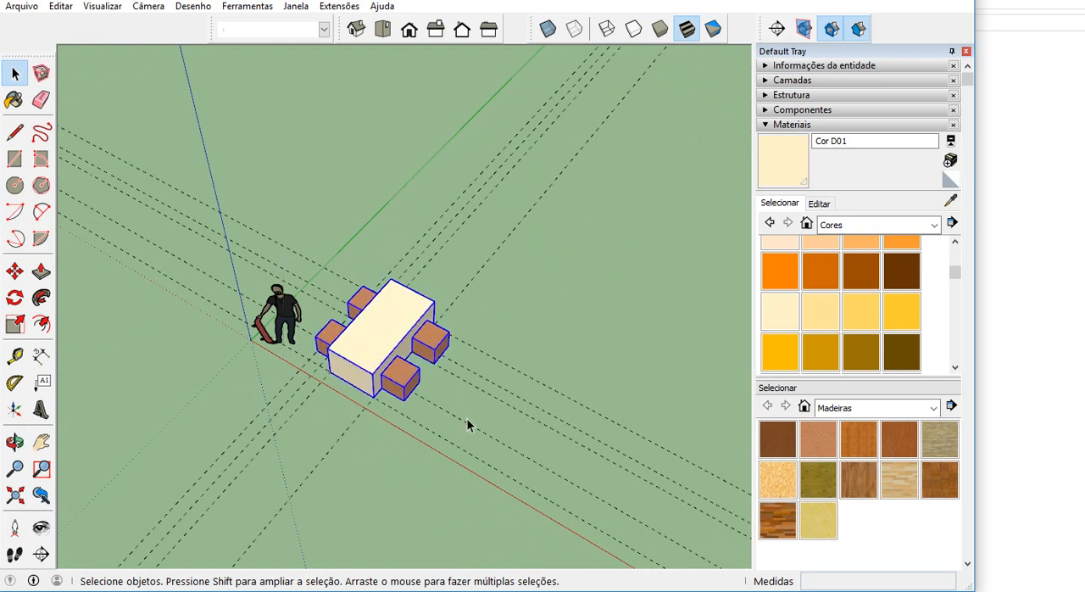
Copy the selected table and four benches 3 m along the green axis from the table's bottom corner.
click(25, 276)
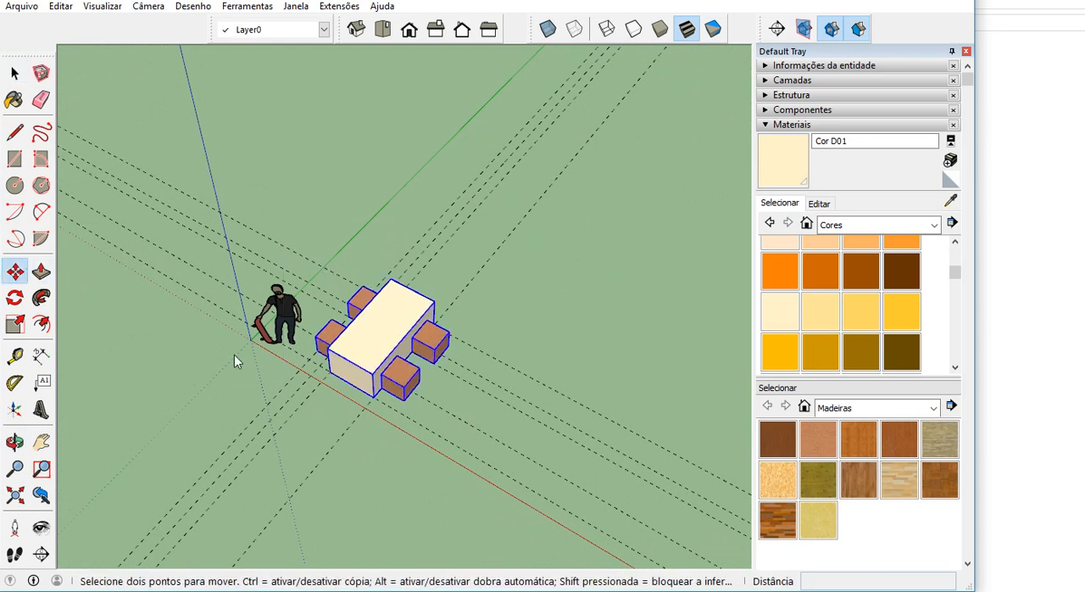
key(ctrl)
click(373, 398)
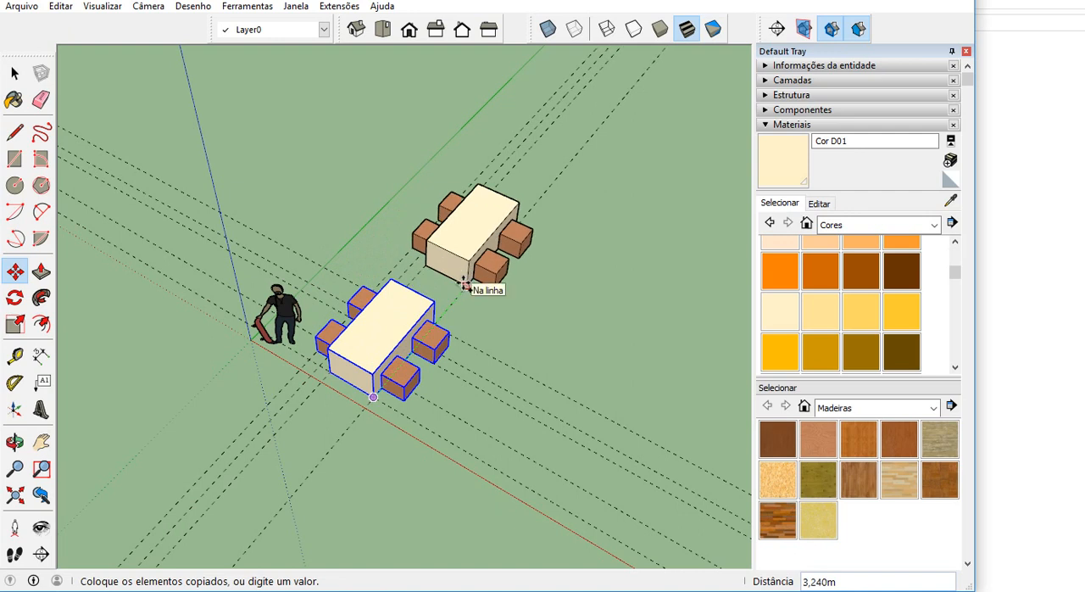
text(3)
key(Return)
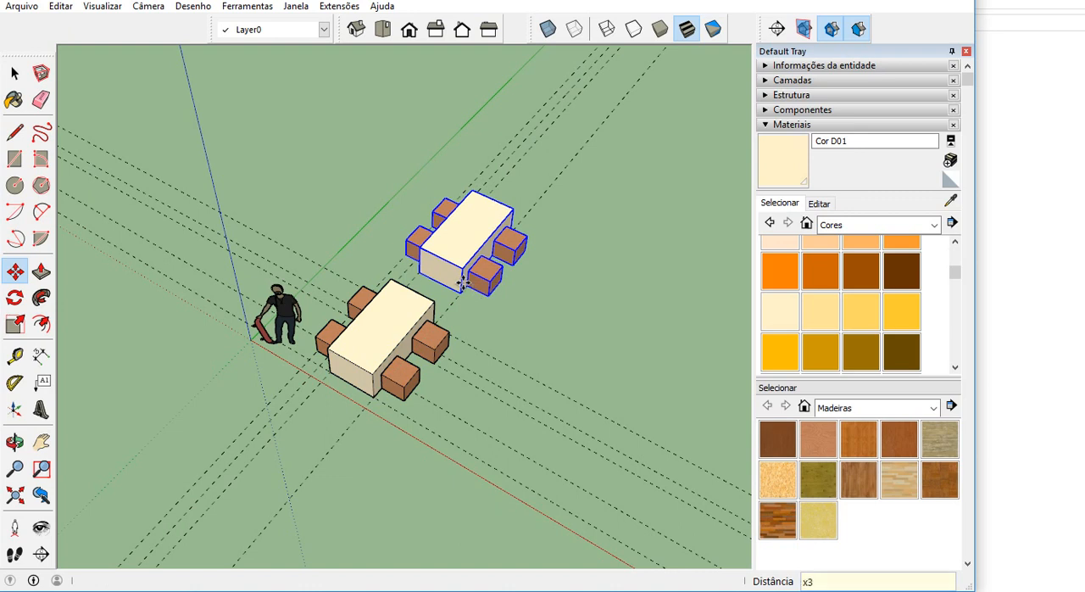
Multiply the 3 m copy, trying x3, x2 and x5 before settling on x2, and leave the Move tool.
text(x3)
key(Return)
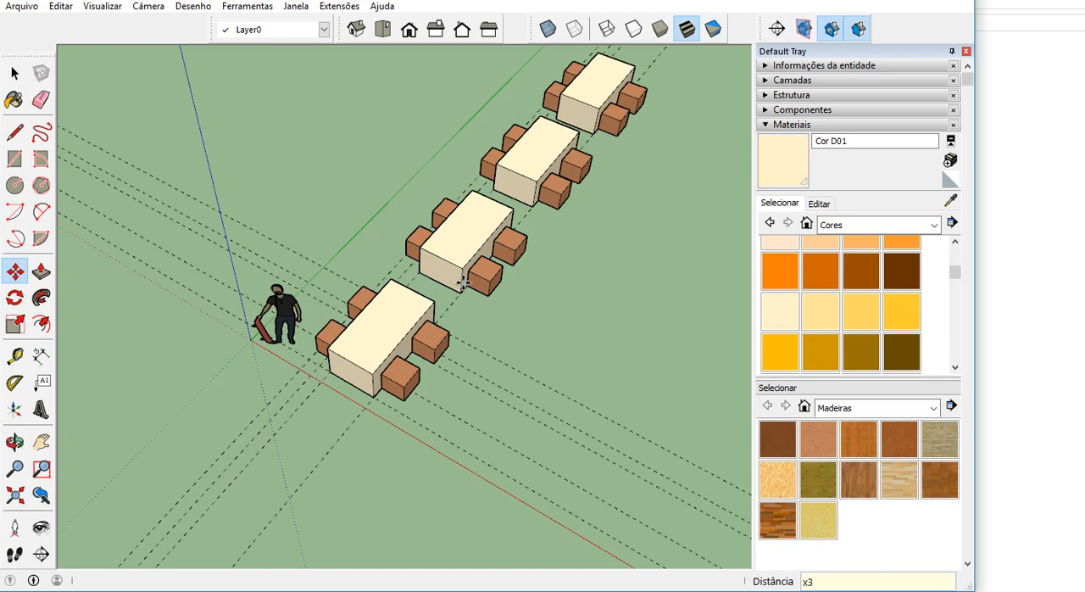
text(x2)
key(Return)
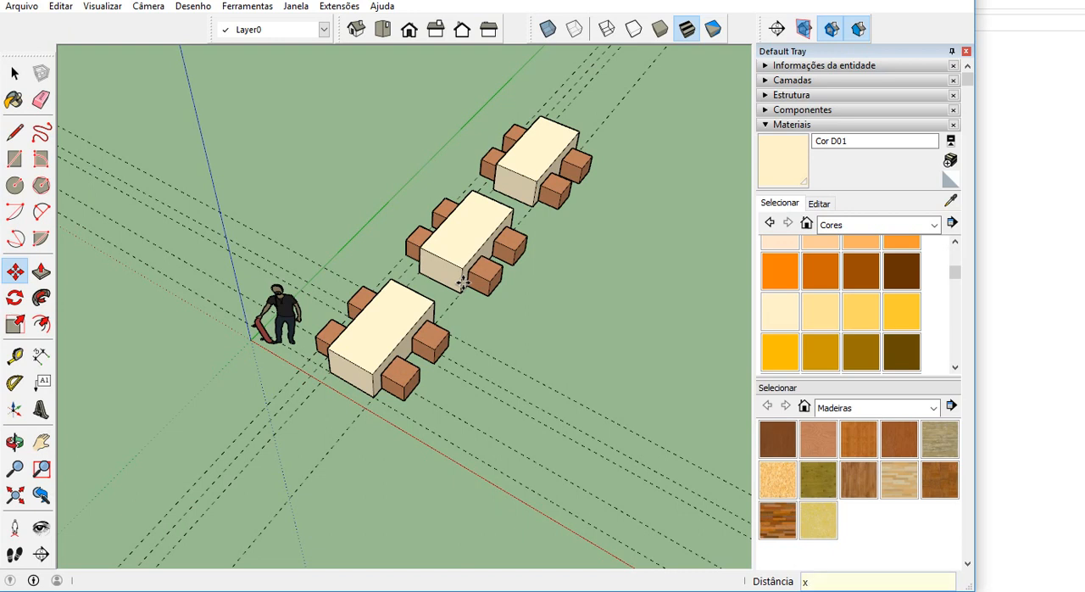
text(x5)
key(Return)
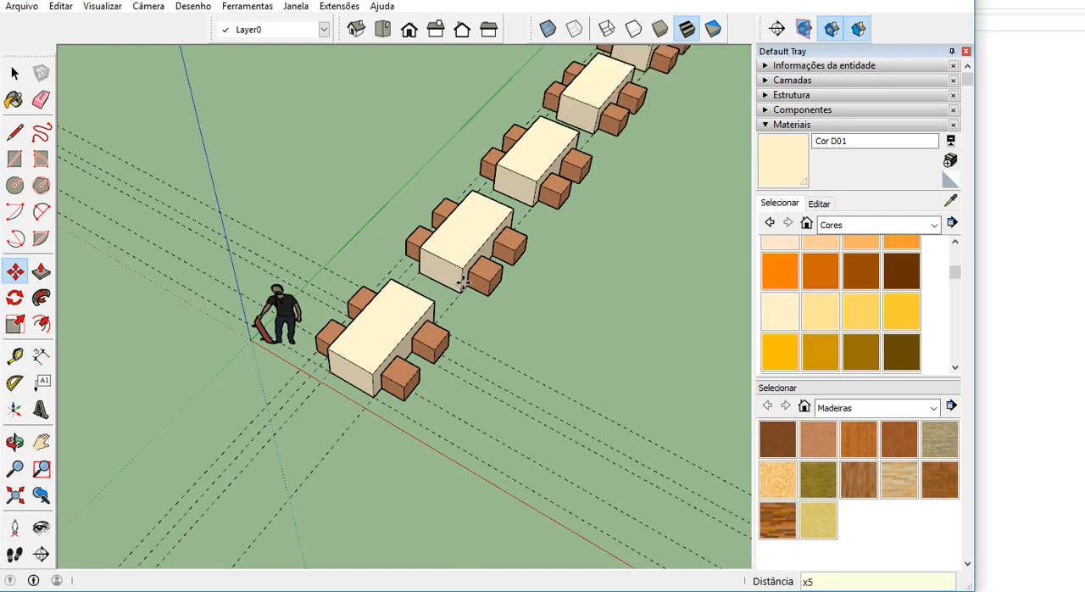
key(Return)
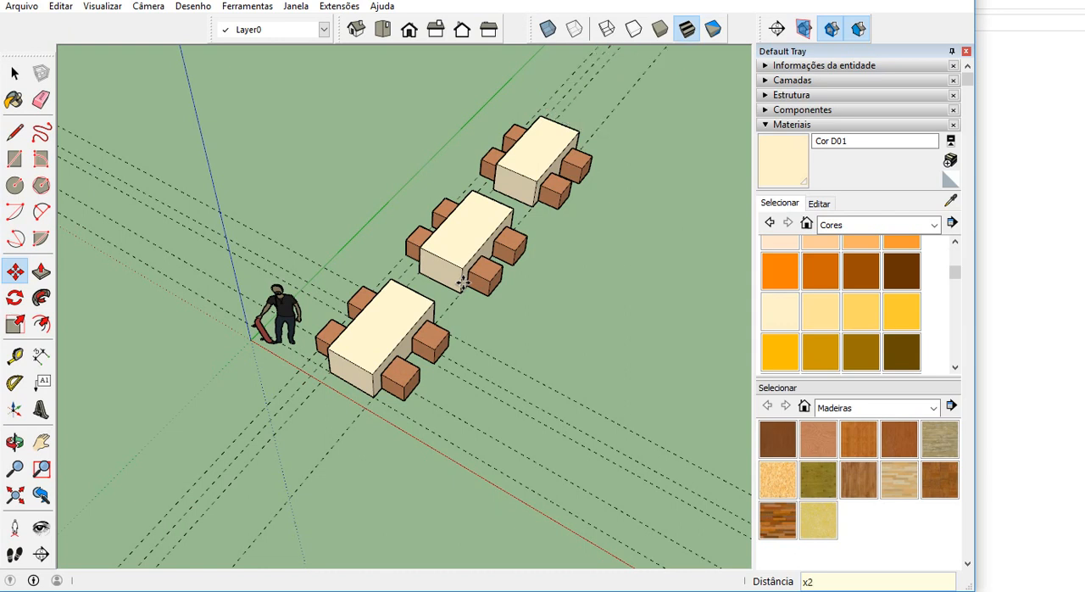
click(15, 75)
Draw a diagonal construction line between opposite corners of the first table's top face.
middle_drag(635, 250, 411, 213)
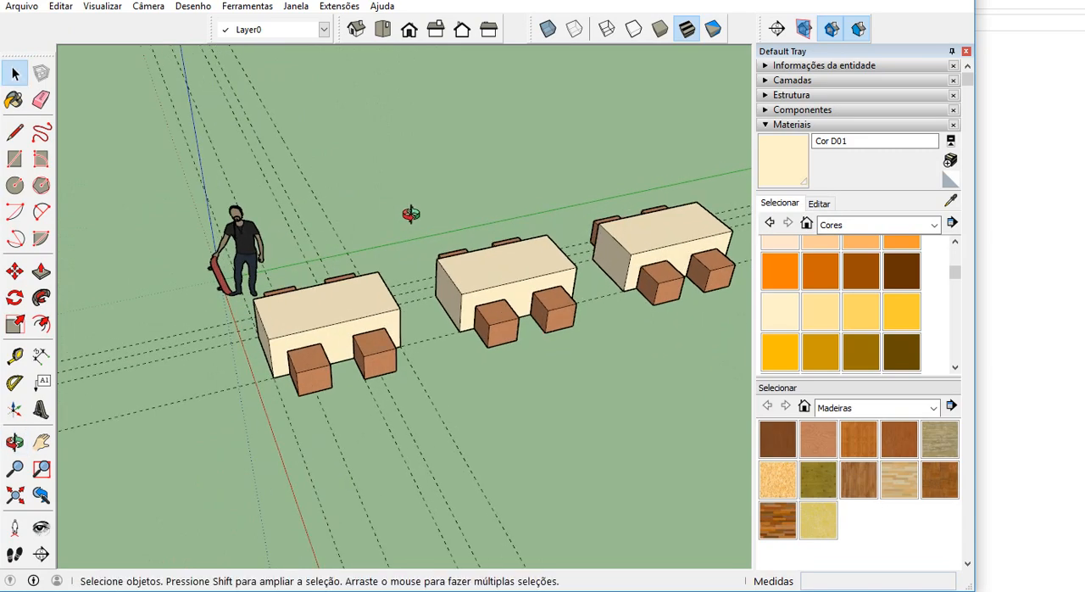
scroll(279, 327, up, 3)
middle_drag(279, 327, 390, 340)
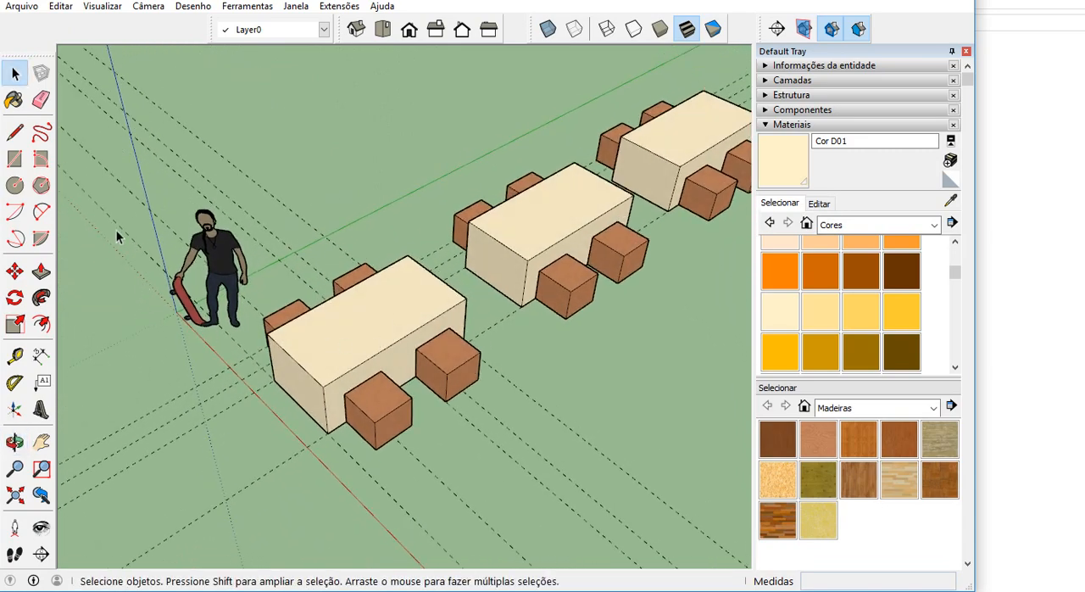
click(15, 132)
scroll(307, 260, up, 2)
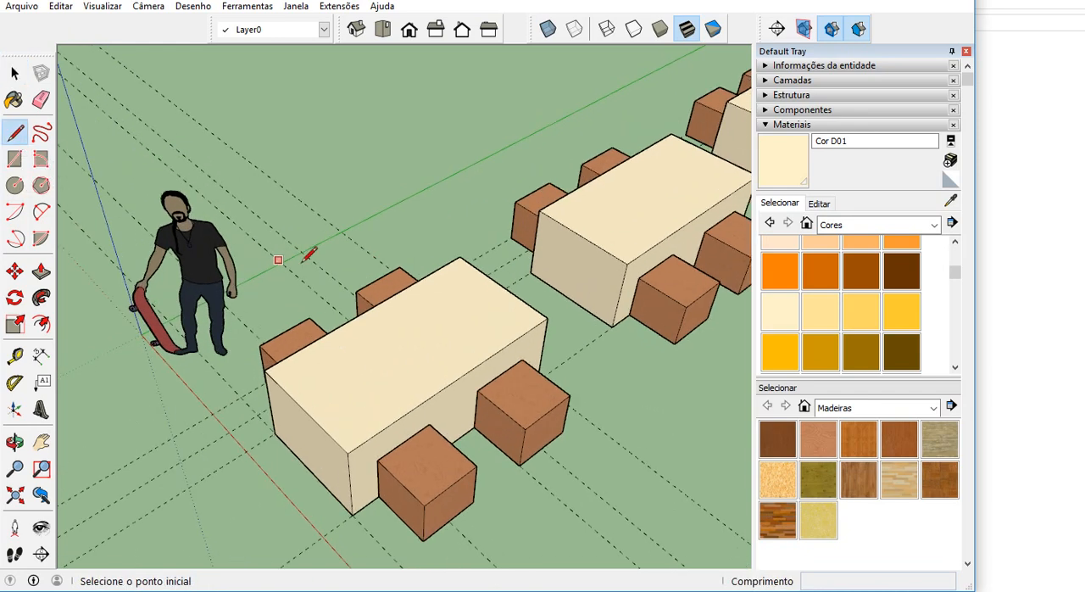
scroll(404, 307, up, 1)
mouse_move(431, 337)
middle_down()
mouse_move(438, 402)
mouse_move(415, 352)
middle_up()
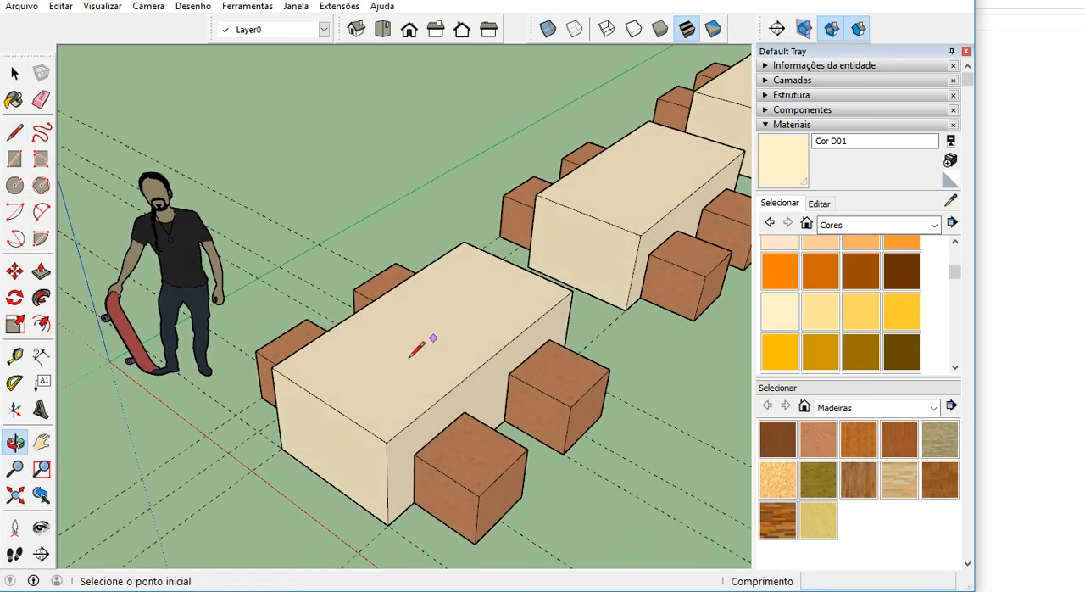
click(270, 367)
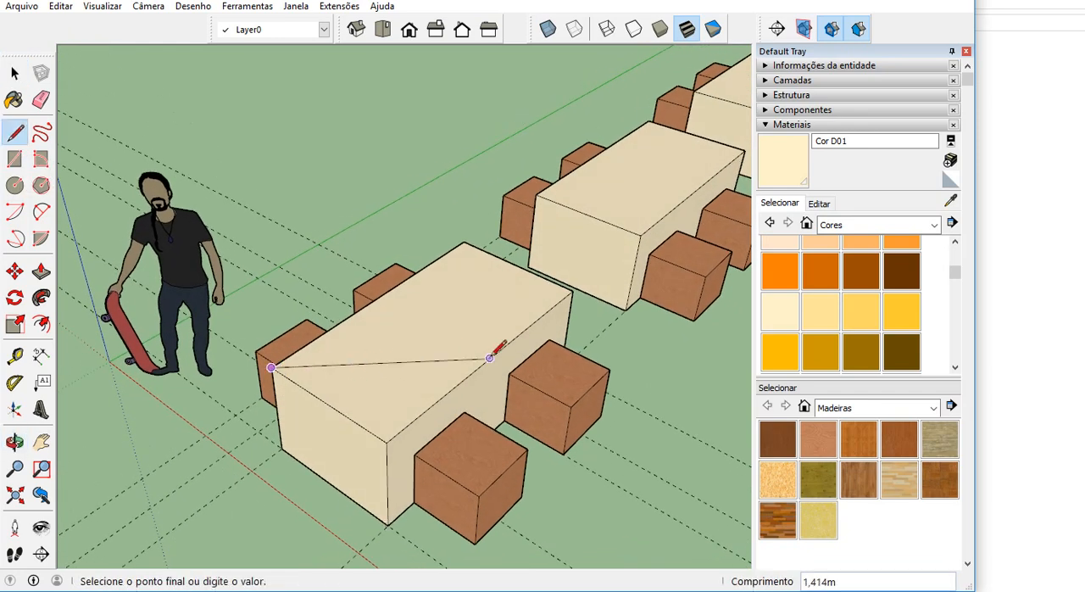
click(572, 291)
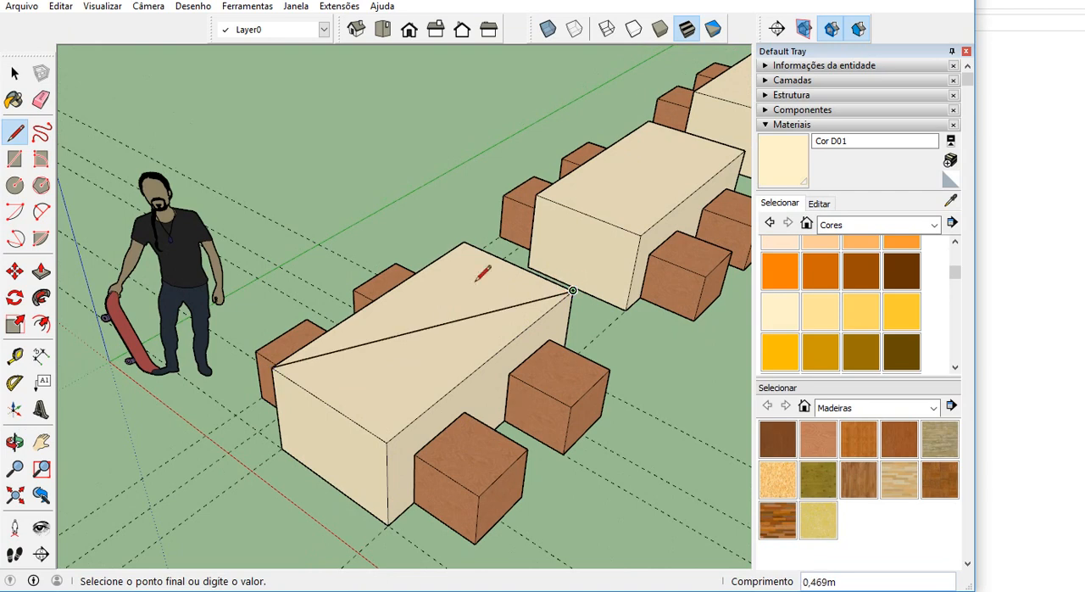
Draw a circle centred on the diagonal's midpoint on the tabletop, trying a 0,2 m radius before setting it to 0,1 m.
click(15, 188)
scroll(424, 335, up, 3)
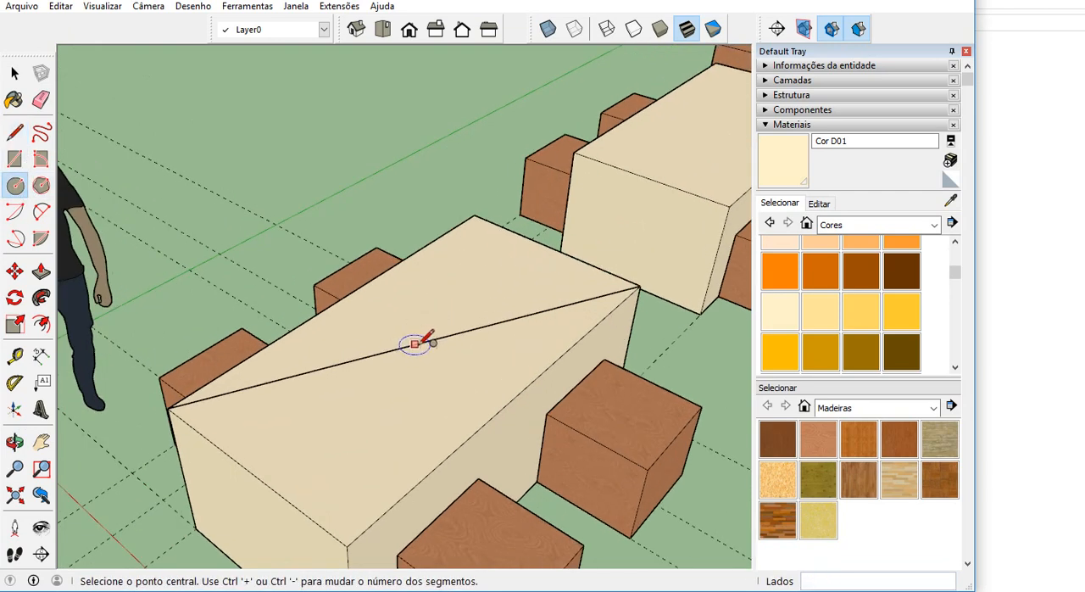
click(426, 341)
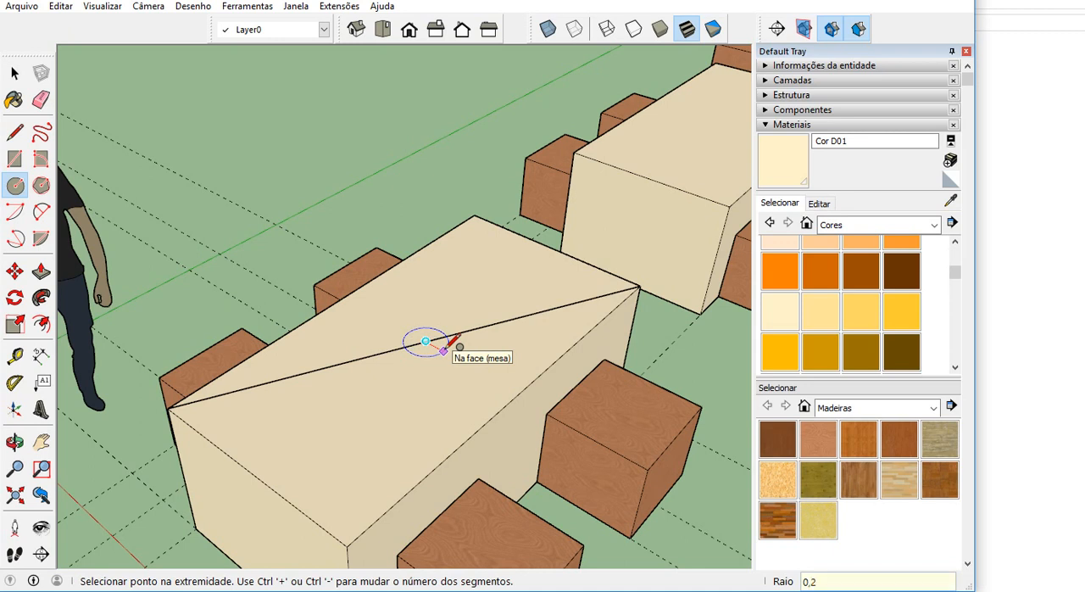
key(Return)
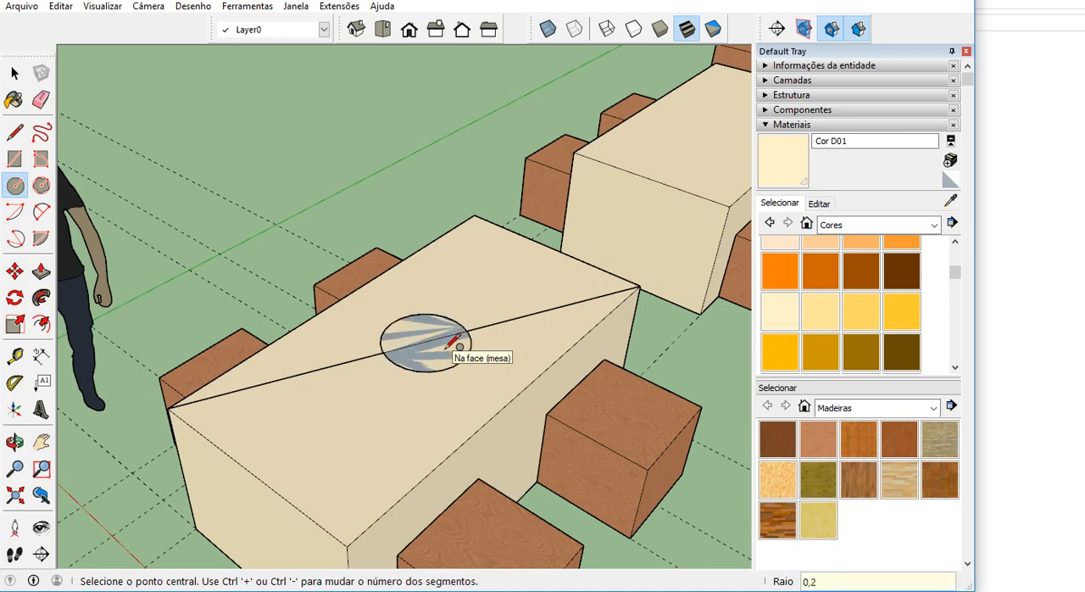
text(0,1)
key(Return)
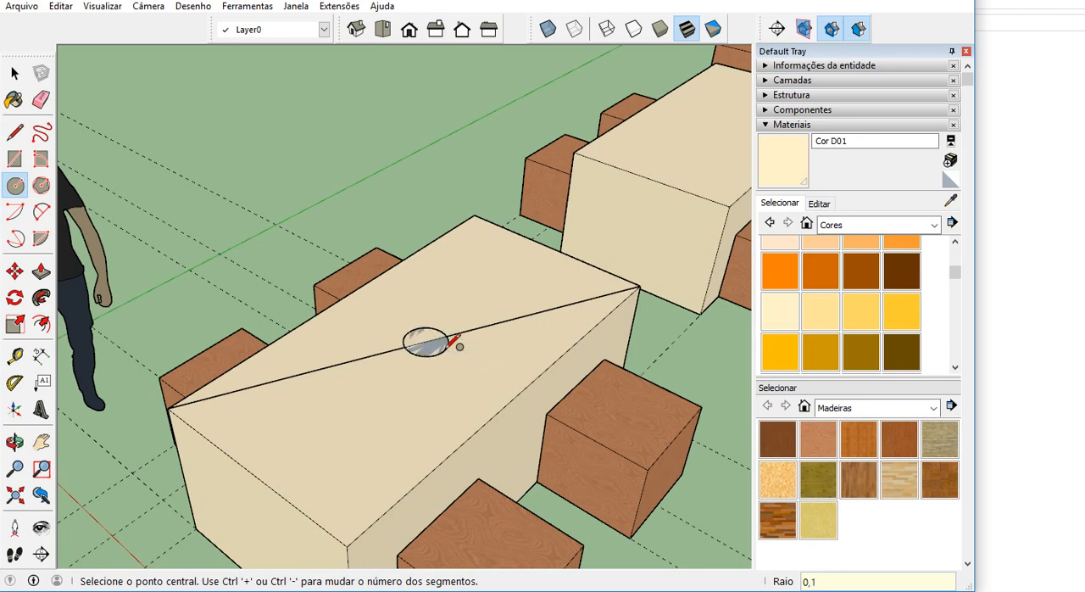
Erase the diagonal line segments inside and outside the circle on the tabletop.
click(40, 99)
mouse_move(416, 334)
mouse_down()
mouse_move(394, 377)
mouse_move(416, 337)
mouse_up()
click(475, 327)
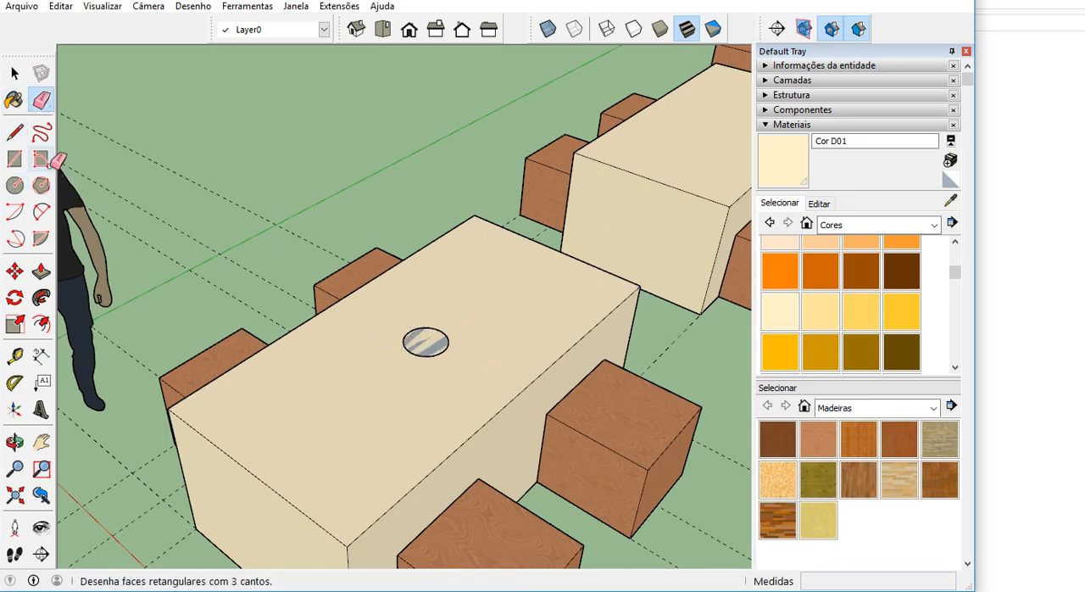
Select the circle's face with its edge and start creating a component from it, entering a name that begins with "vas".
click(14, 74)
scroll(373, 351, up, 2)
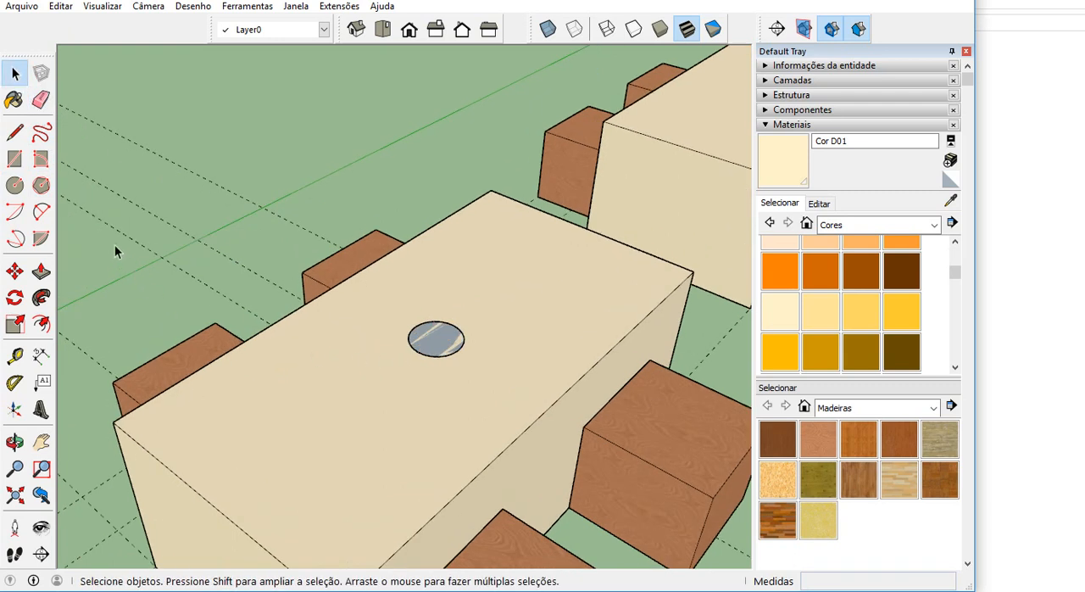
click(441, 346)
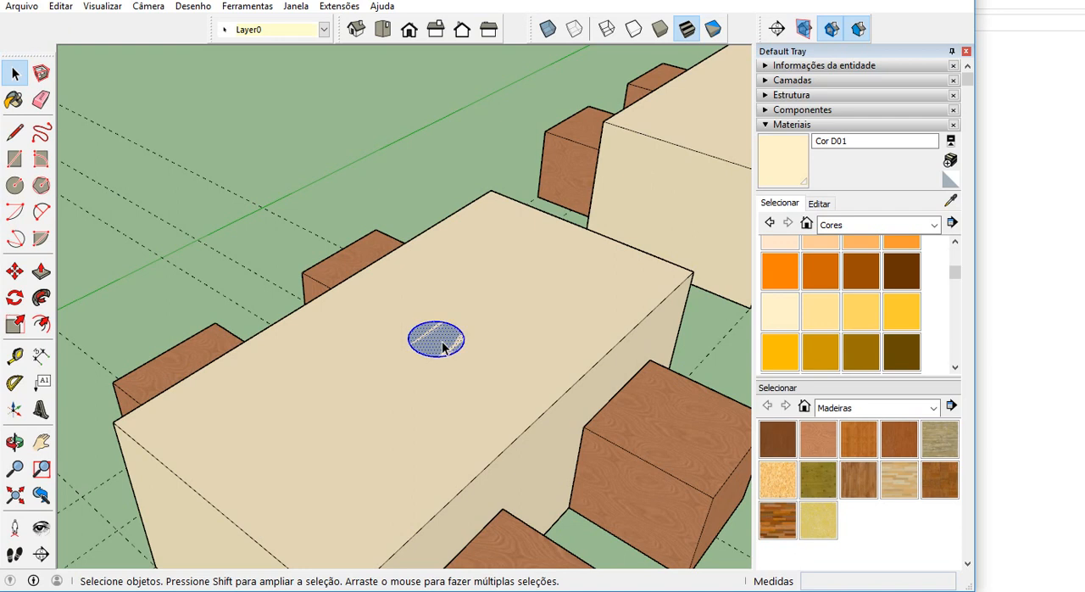
right_click(442, 346)
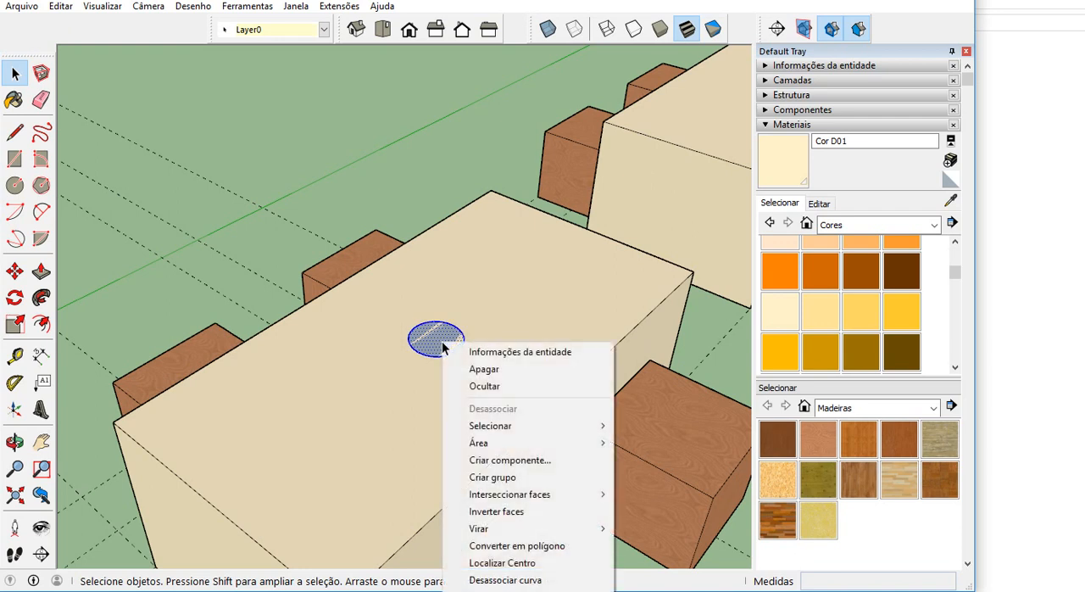
click(530, 463)
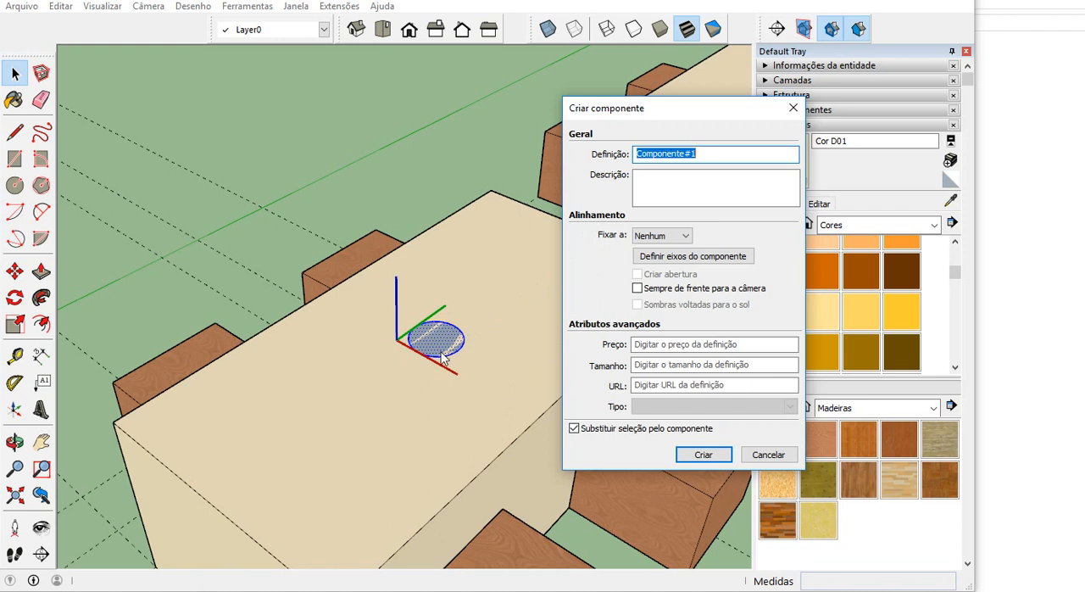
text(V)
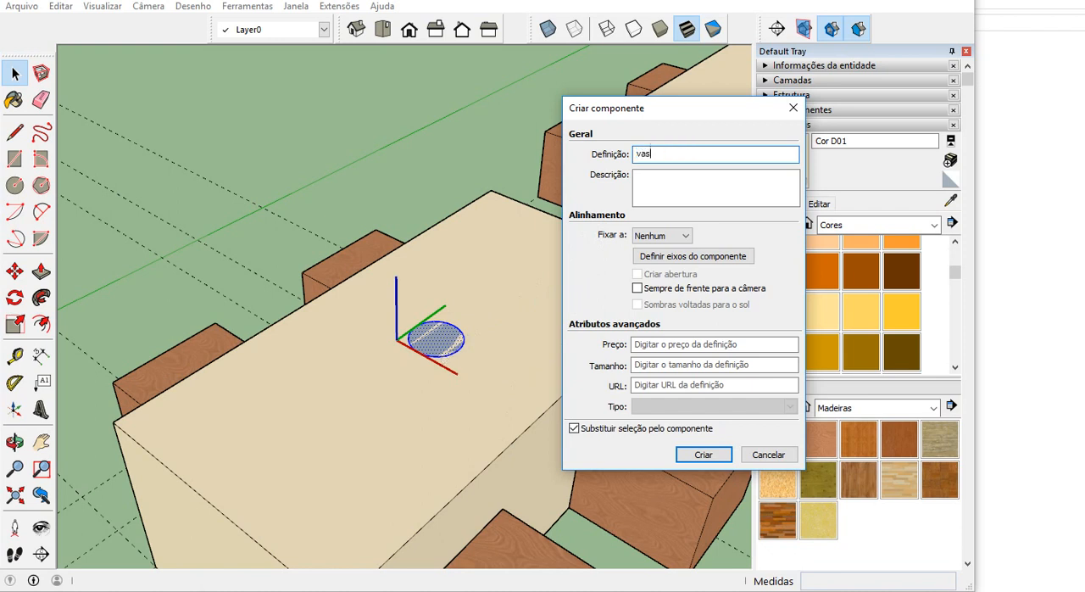
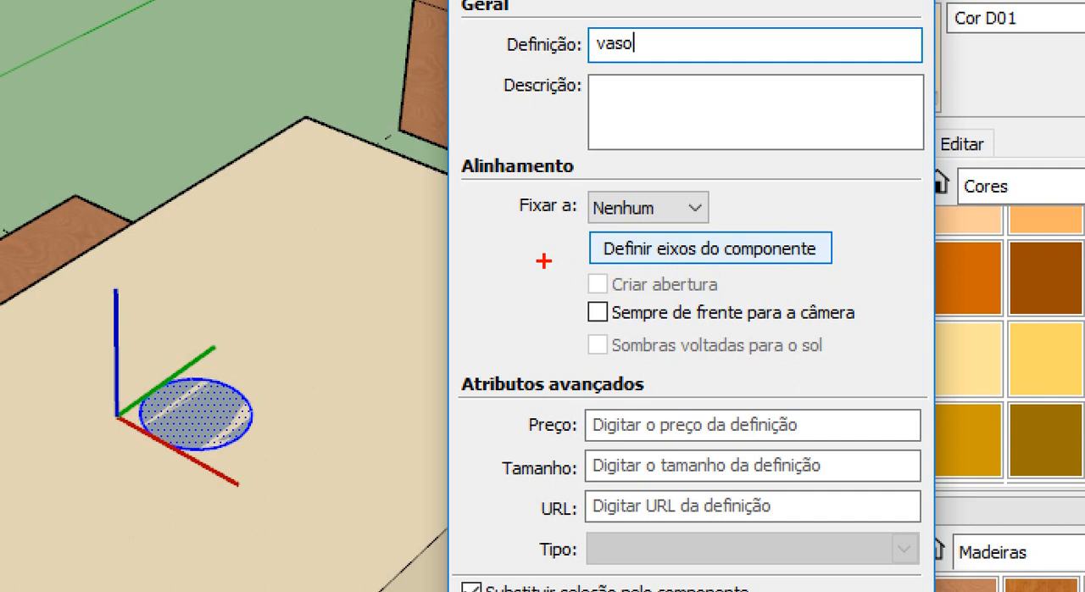
Place the vaso component's axes origin at the circle's centre, keep the red and green directions aligned with the model, and create the component.
mouse_move(609, 262)
mouse_down()
mouse_move(731, 272)
mouse_move(767, 224)
mouse_move(564, 233)
mouse_move(250, 324)
mouse_move(175, 354)
mouse_move(205, 419)
mouse_up()
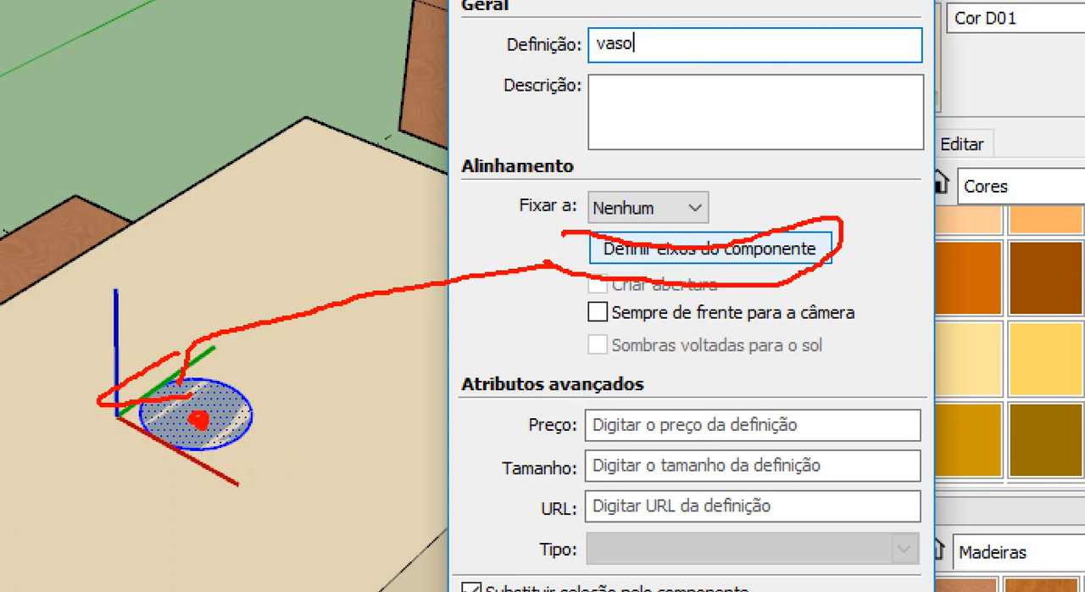
key(Escape)
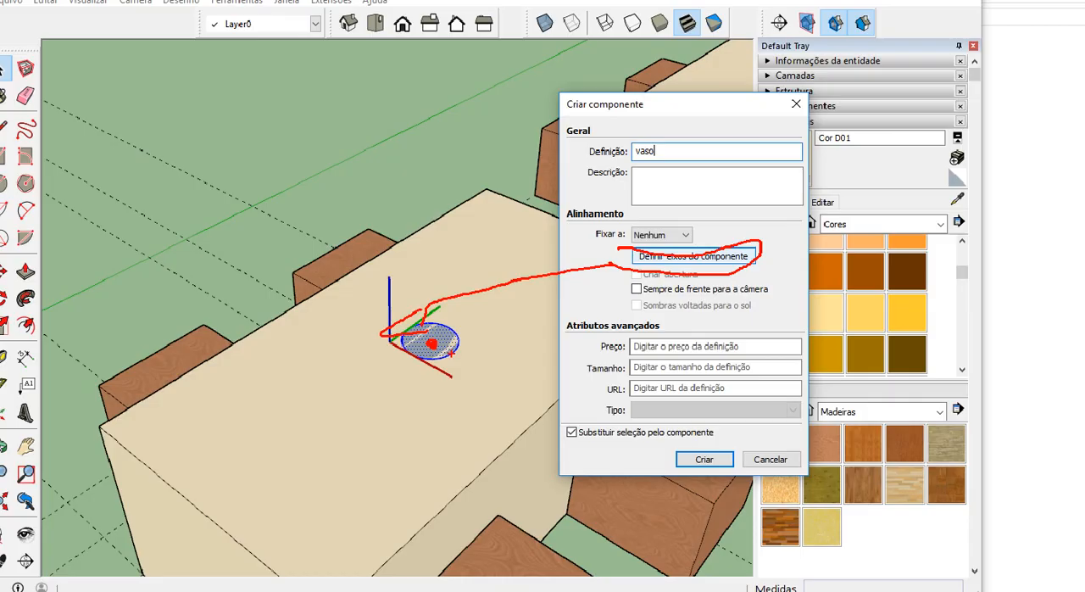
click(697, 259)
scroll(440, 344, up, 4)
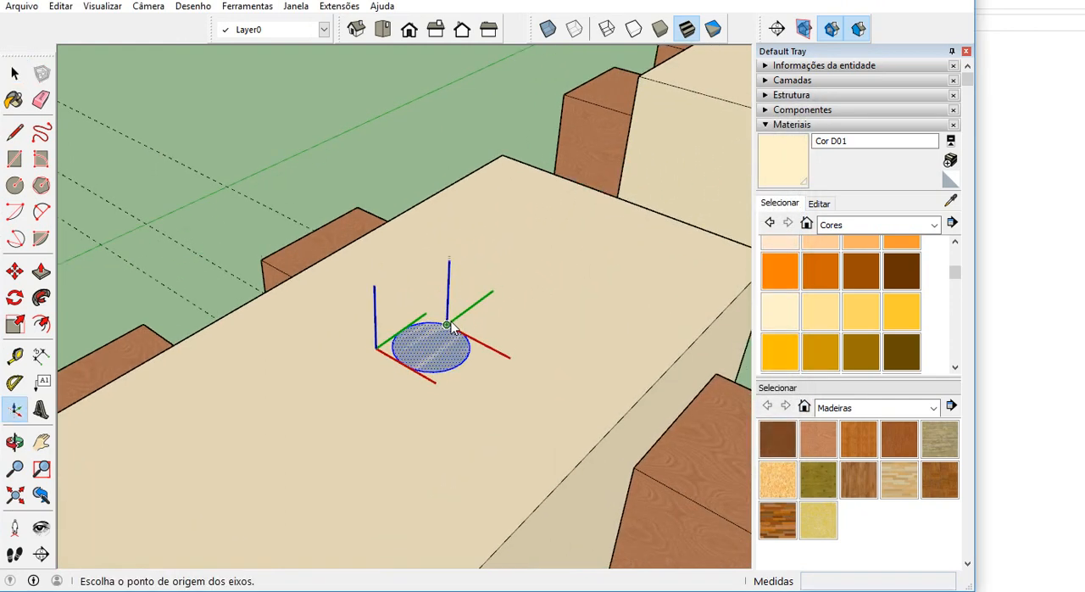
scroll(440, 344, up, 1)
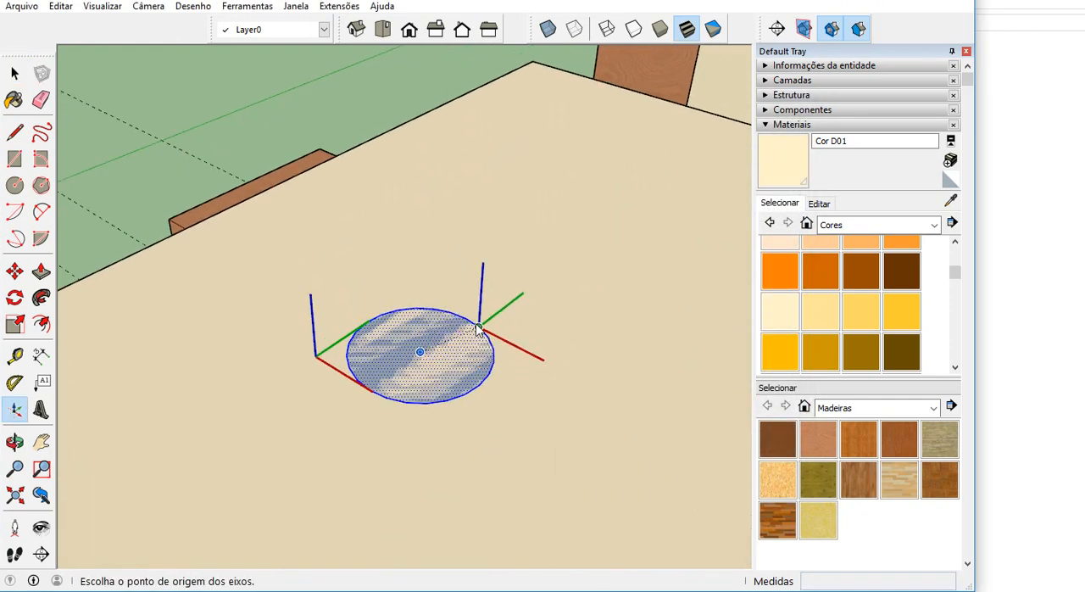
click(422, 354)
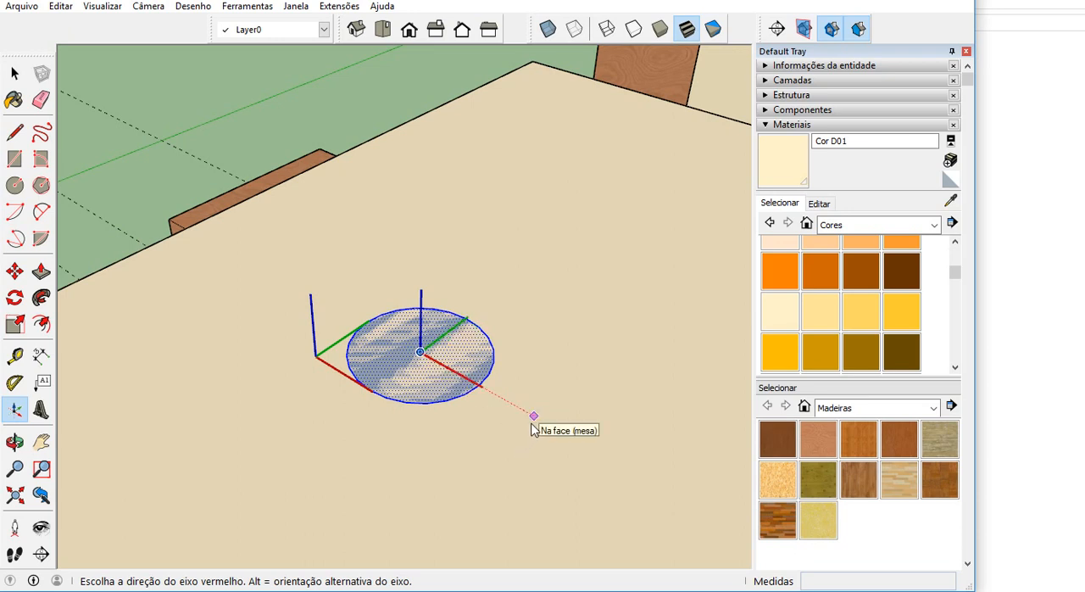
click(533, 415)
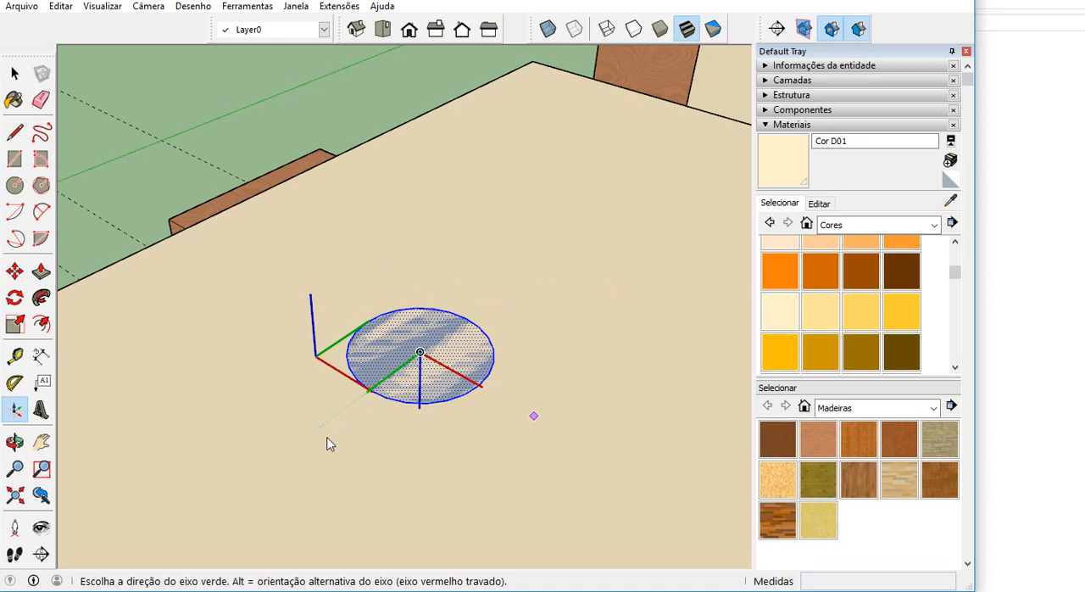
click(523, 278)
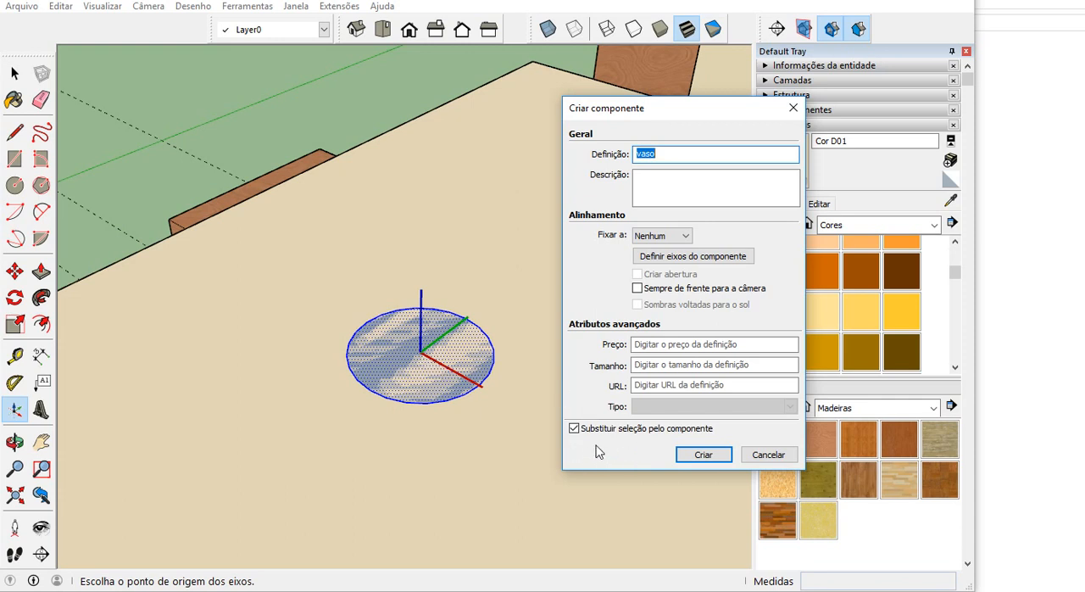
click(704, 458)
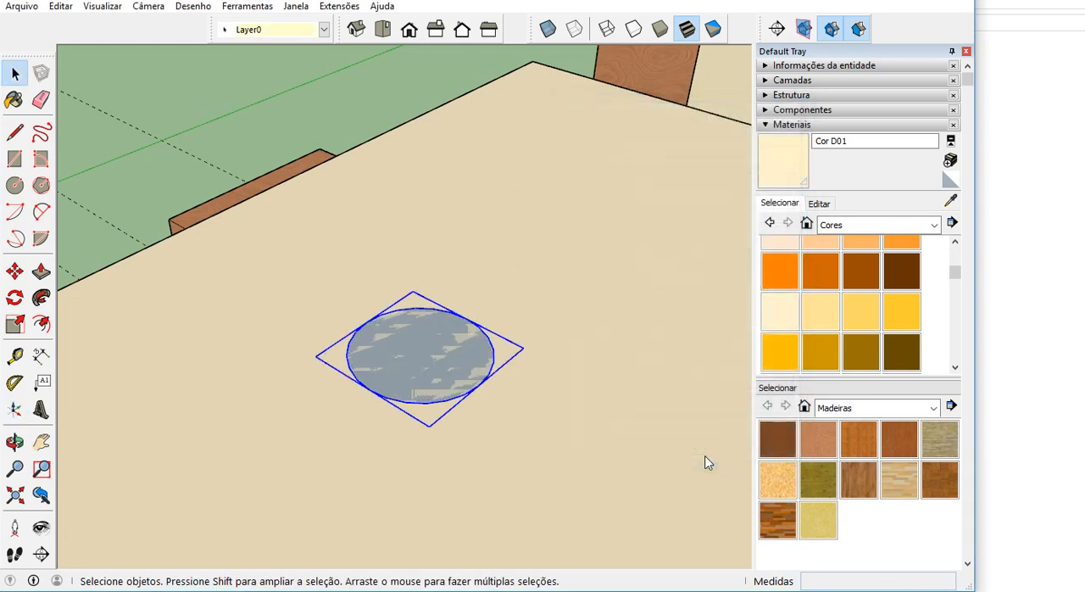
Open the vase component on the first tabletop, extrude its circular face 0,2 m upward with Push/Pull, and leave component editing.
double_click(440, 362)
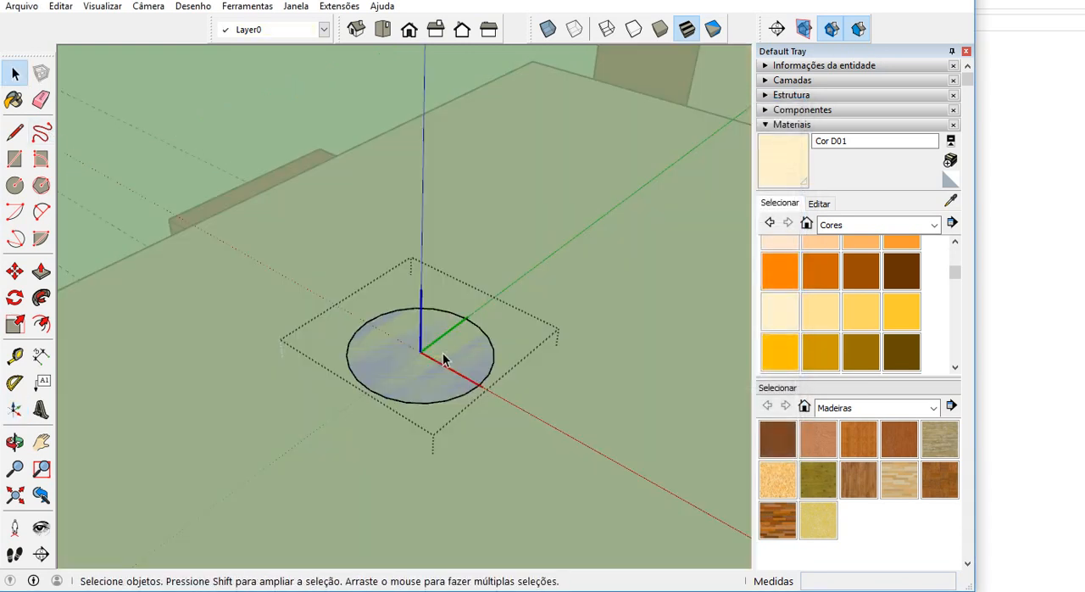
click(41, 271)
click(381, 366)
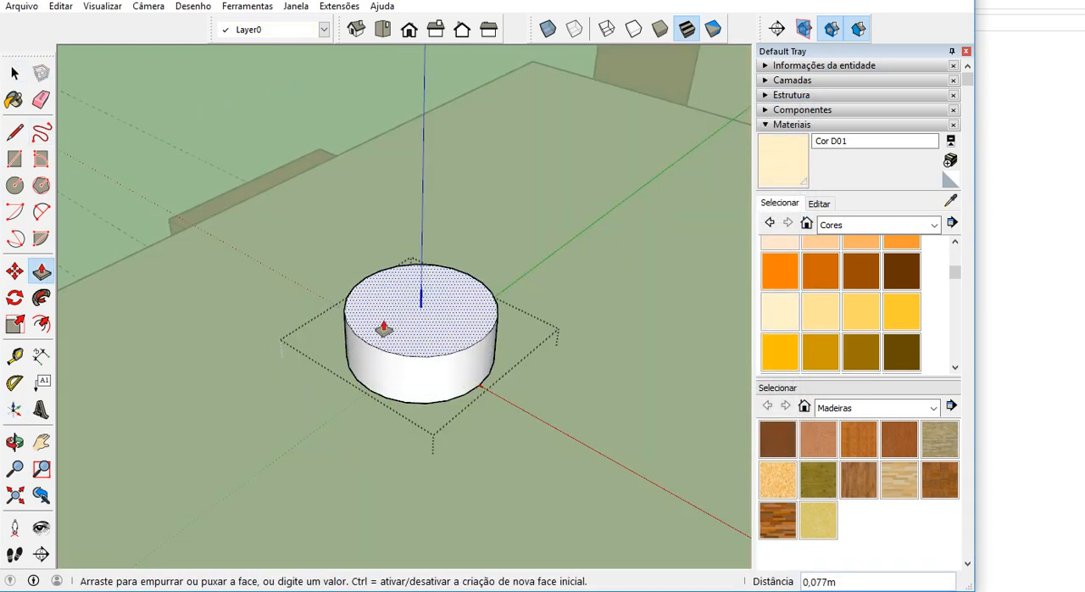
scroll(379, 313, down, 5)
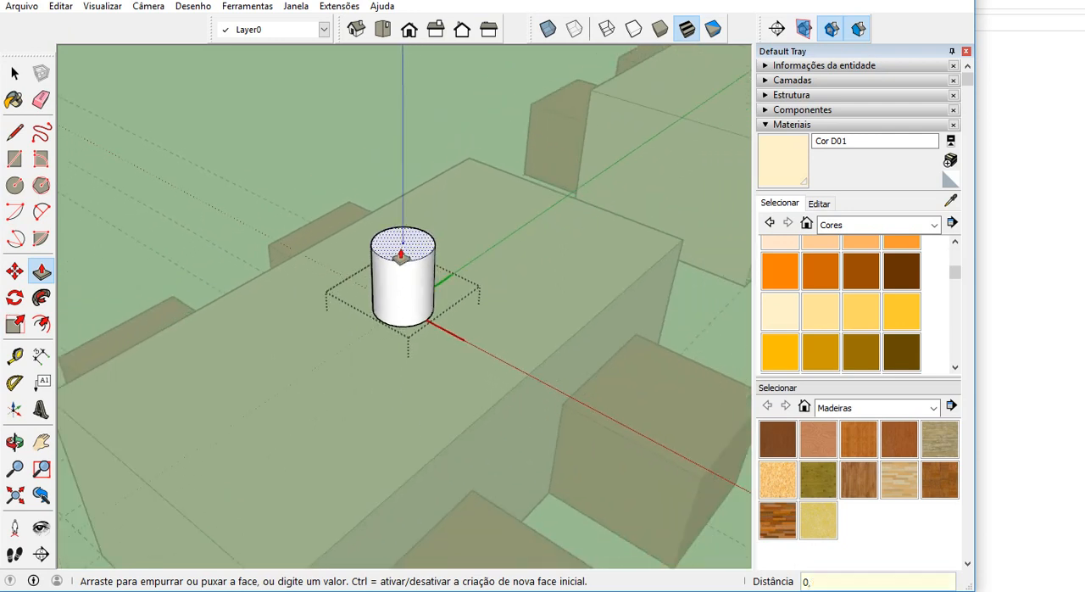
text(0,2)
key(Return)
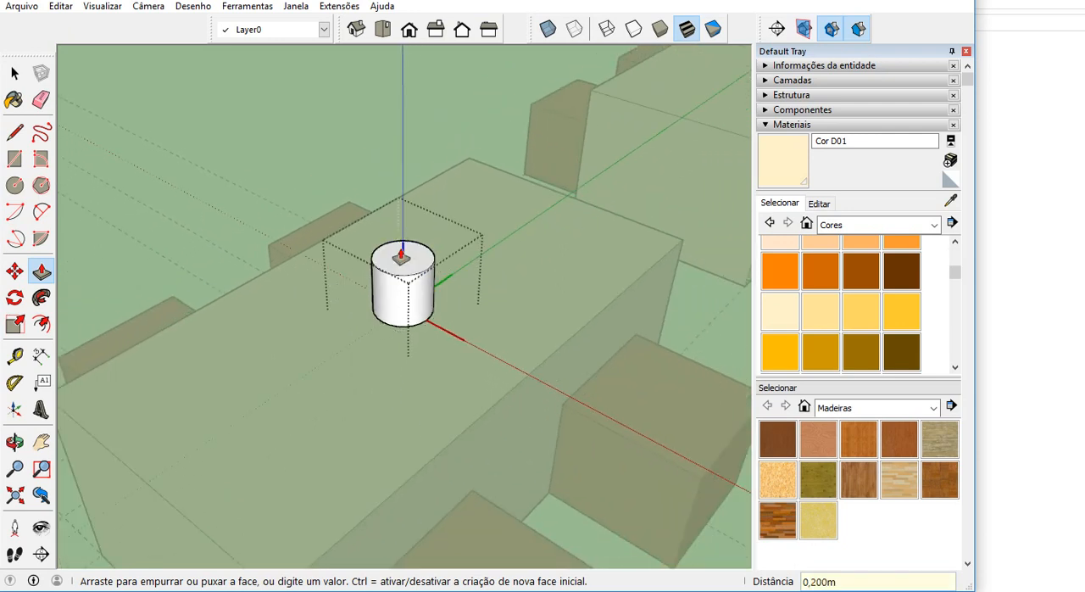
click(14, 73)
middle_drag(335, 238, 332, 281)
click(293, 192)
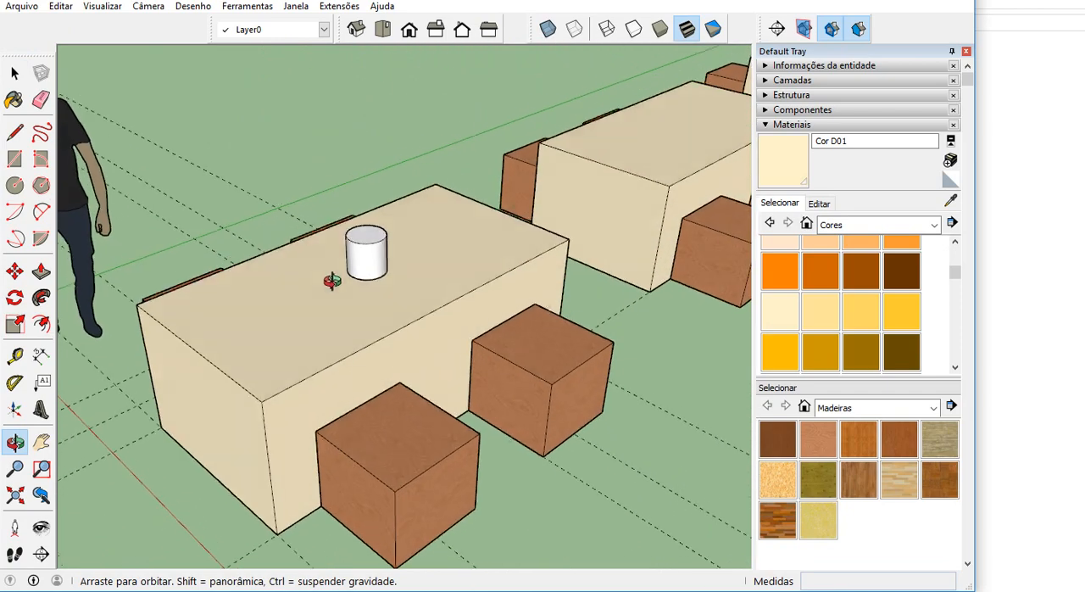
Paint all faces inside the vase component, trying Vidro translúcido colorido before applying Vidro translúcido verde escuro, and leave component editing.
scroll(335, 281, up, 6)
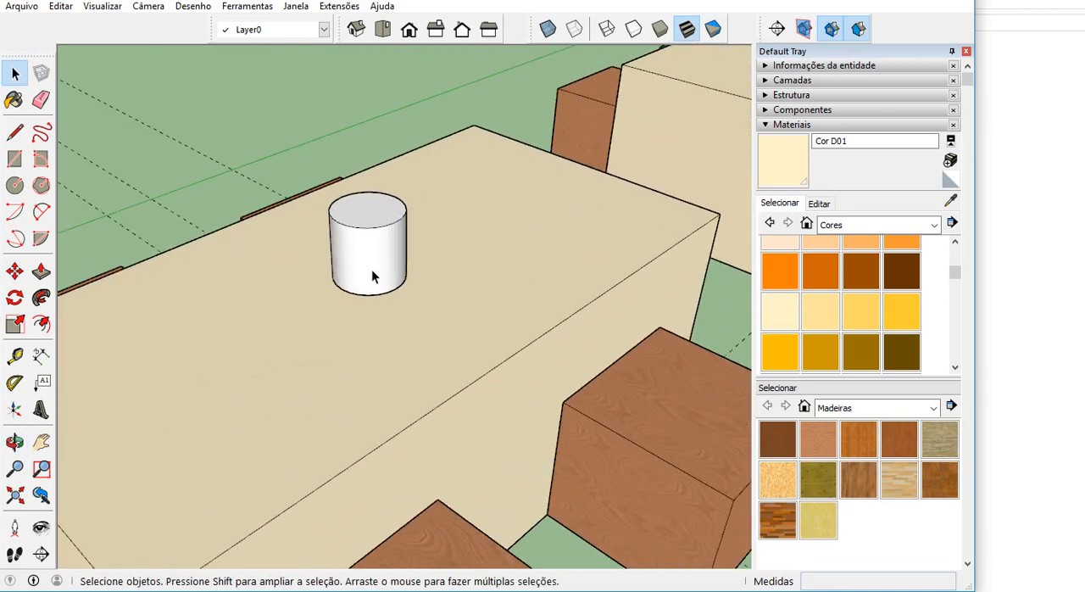
double_click(373, 275)
triple_click(373, 275)
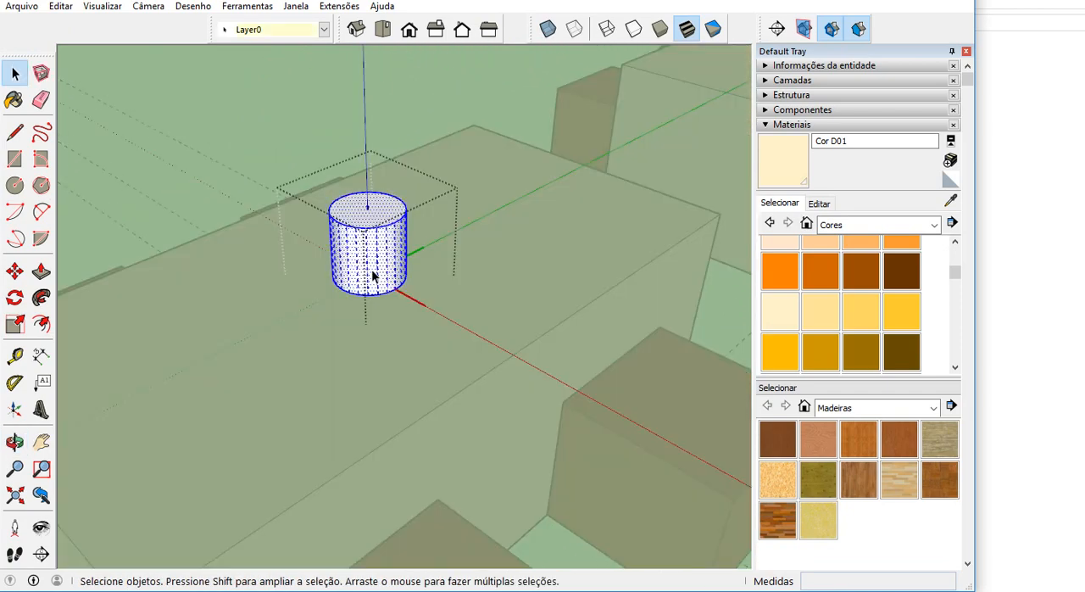
click(865, 224)
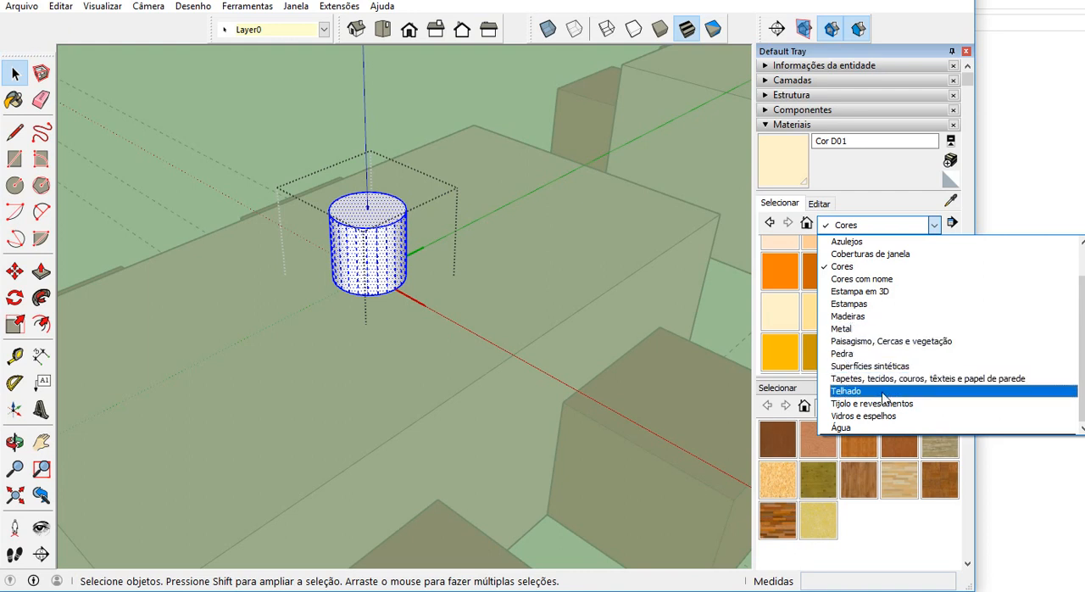
click(882, 415)
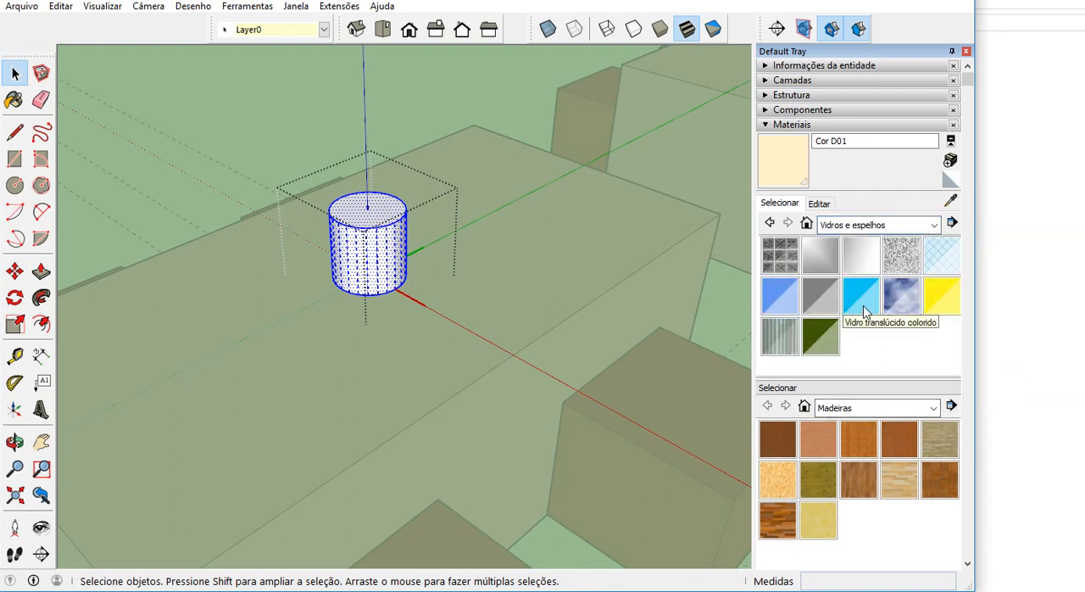
click(862, 304)
click(384, 245)
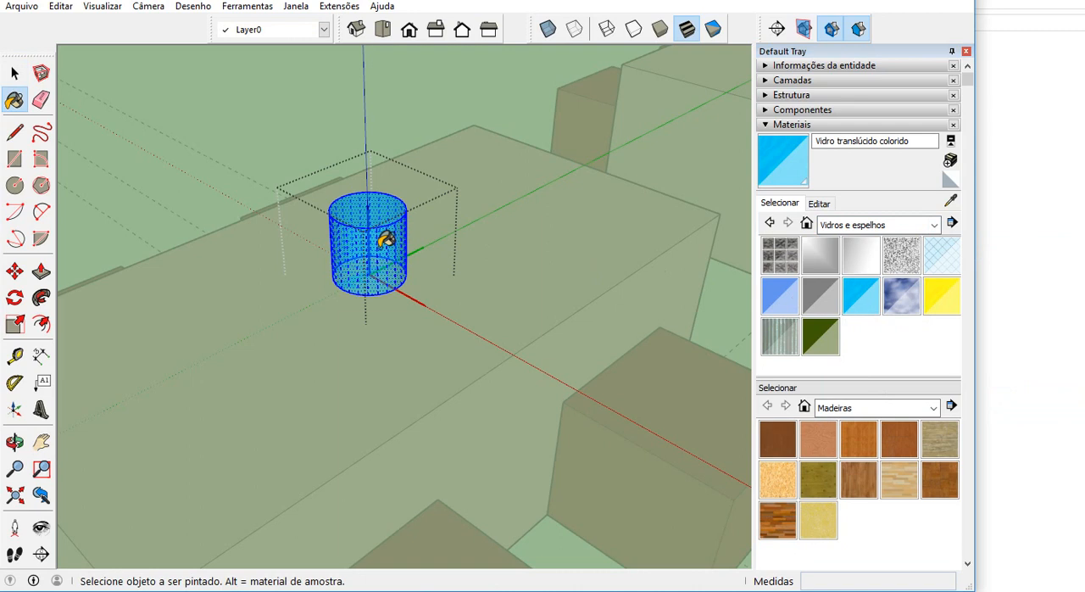
click(829, 339)
click(373, 236)
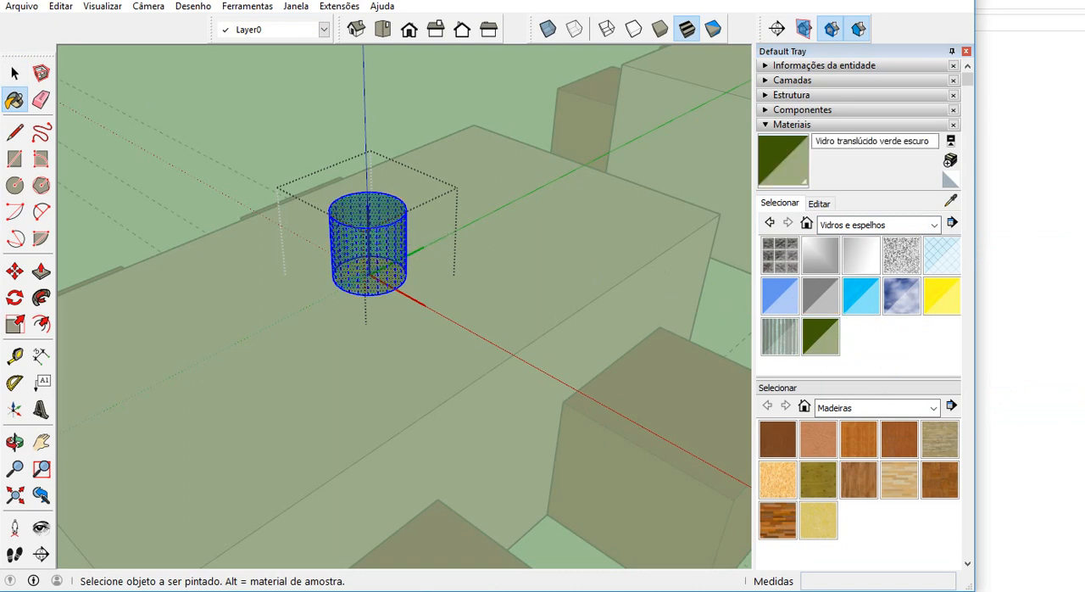
click(15, 74)
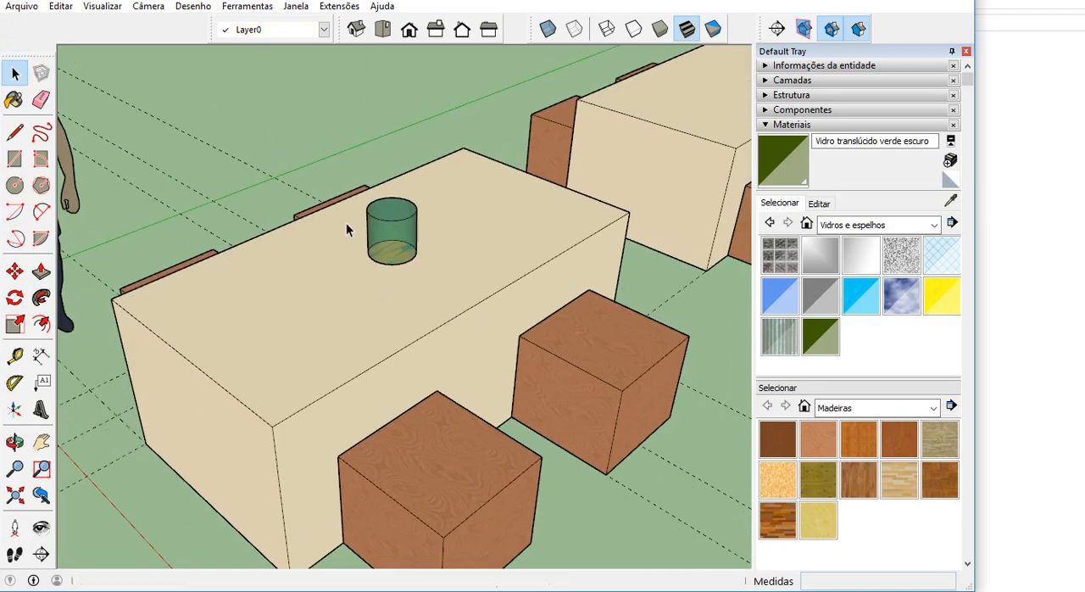
mouse_move(346, 228)
middle_down()
mouse_move(571, 249)
mouse_move(559, 165)
mouse_move(370, 150)
mouse_move(326, 232)
mouse_move(347, 240)
middle_up()
scroll(360, 266, down, 3)
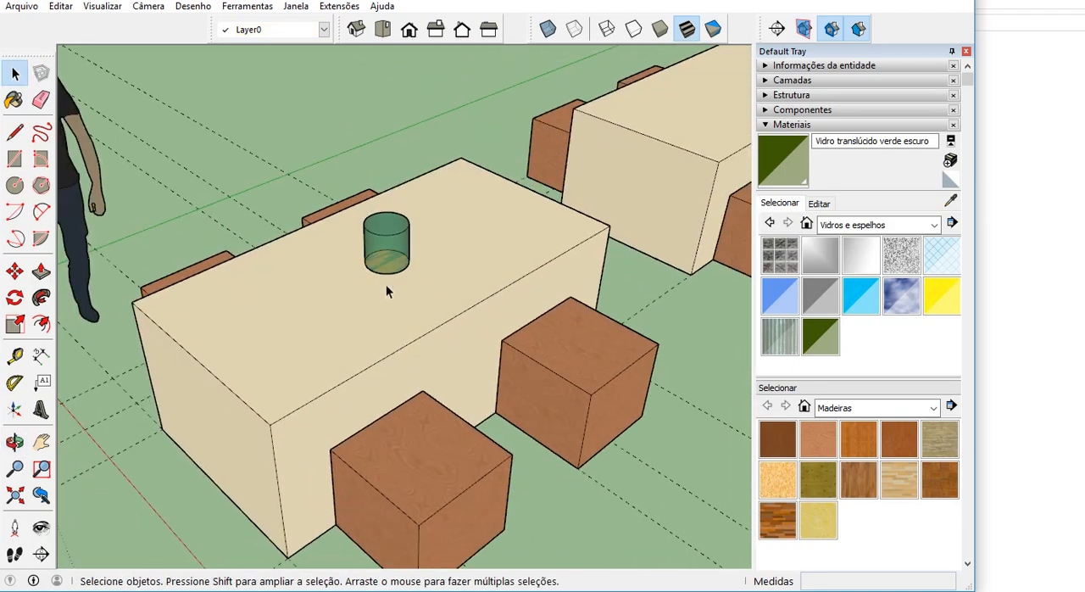
Draw a diagonal construction line between opposite corners of the second table's top face.
scroll(427, 270, down, 5)
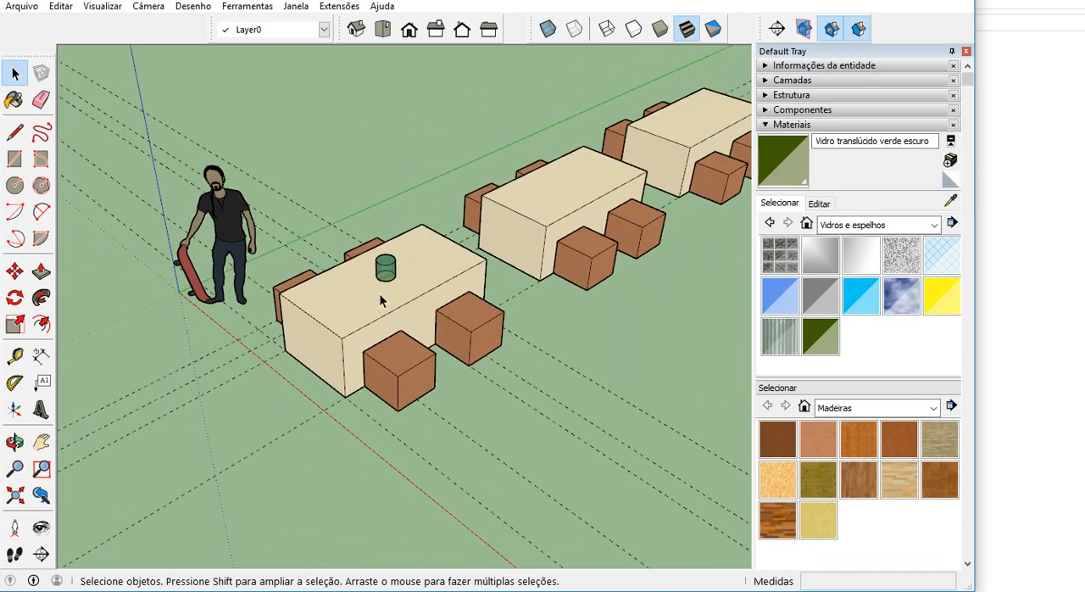
click(15, 132)
middle_drag(303, 203, 302, 299)
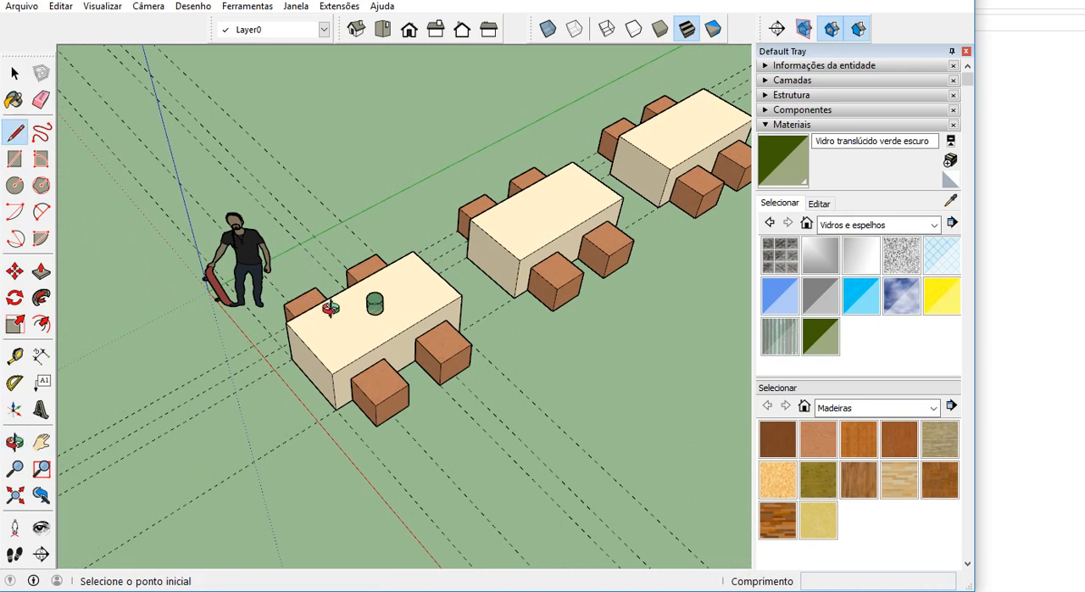
click(15, 73)
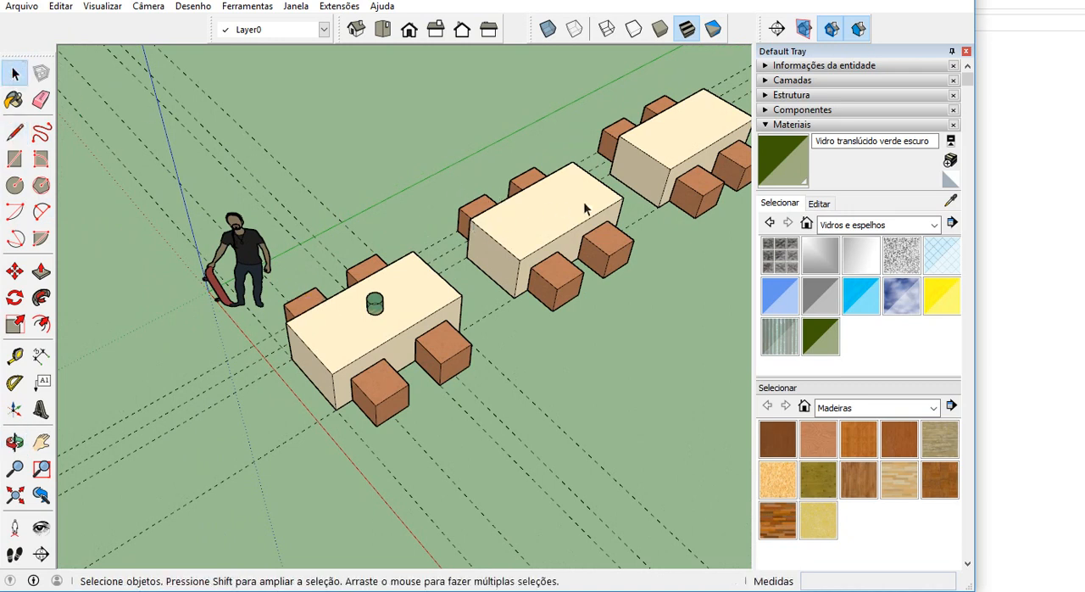
click(15, 132)
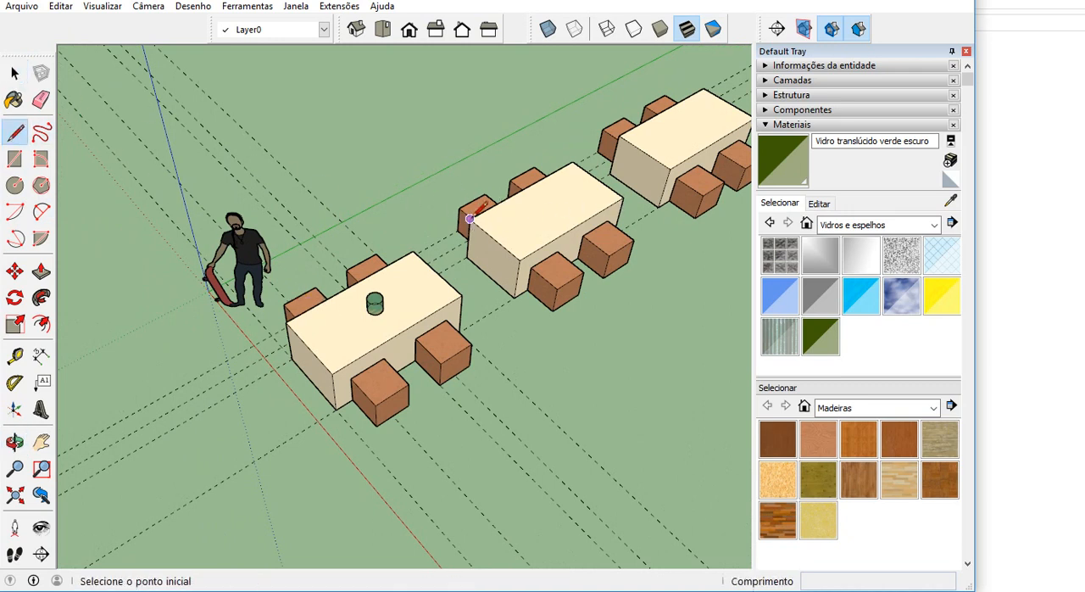
click(470, 219)
click(624, 197)
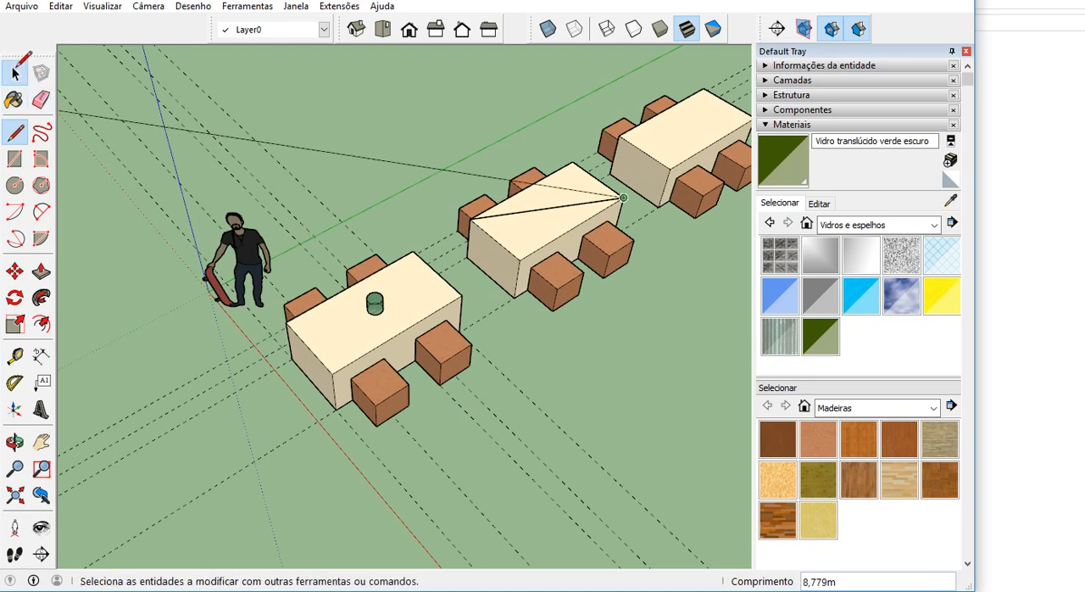
click(15, 73)
Select the vase on the first tabletop and turn on the X-ray face style.
scroll(553, 229, up, 2)
middle_drag(434, 291, 516, 194)
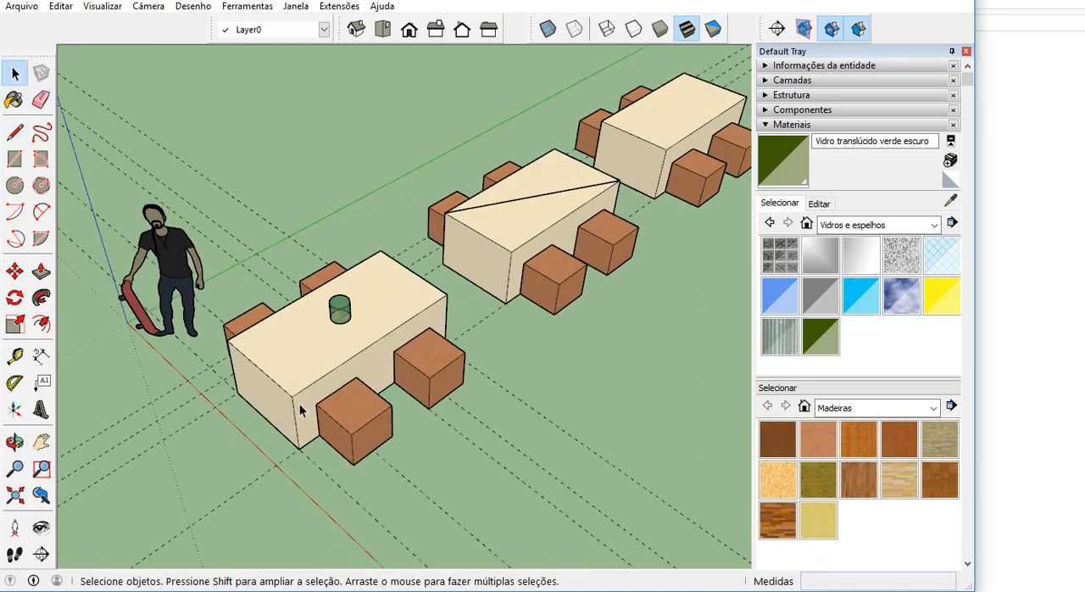
scroll(289, 405, up, 2)
scroll(308, 399, down, 2)
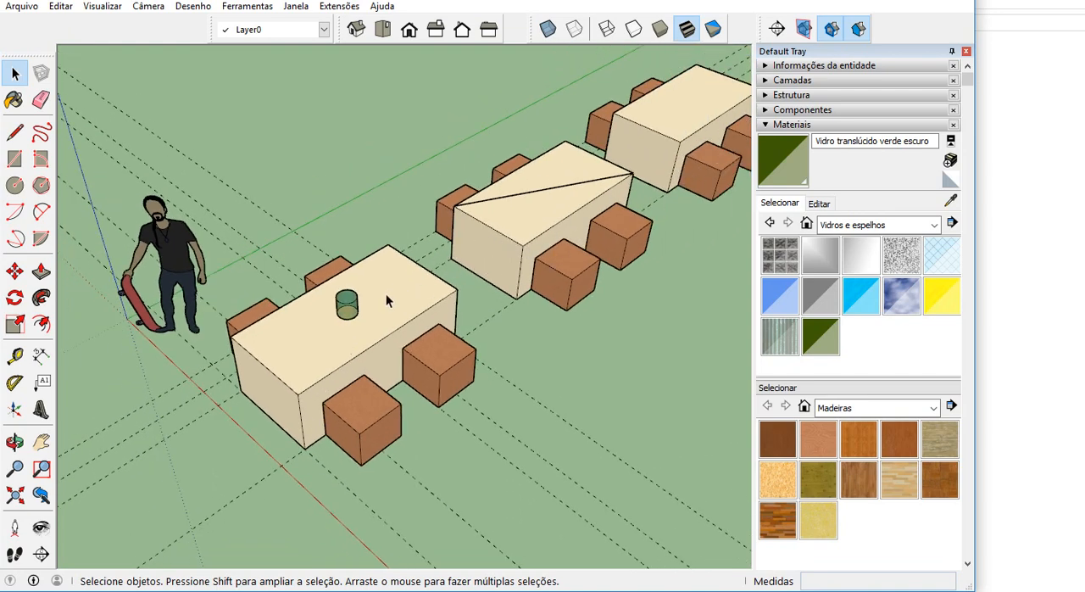
scroll(373, 319, up, 1)
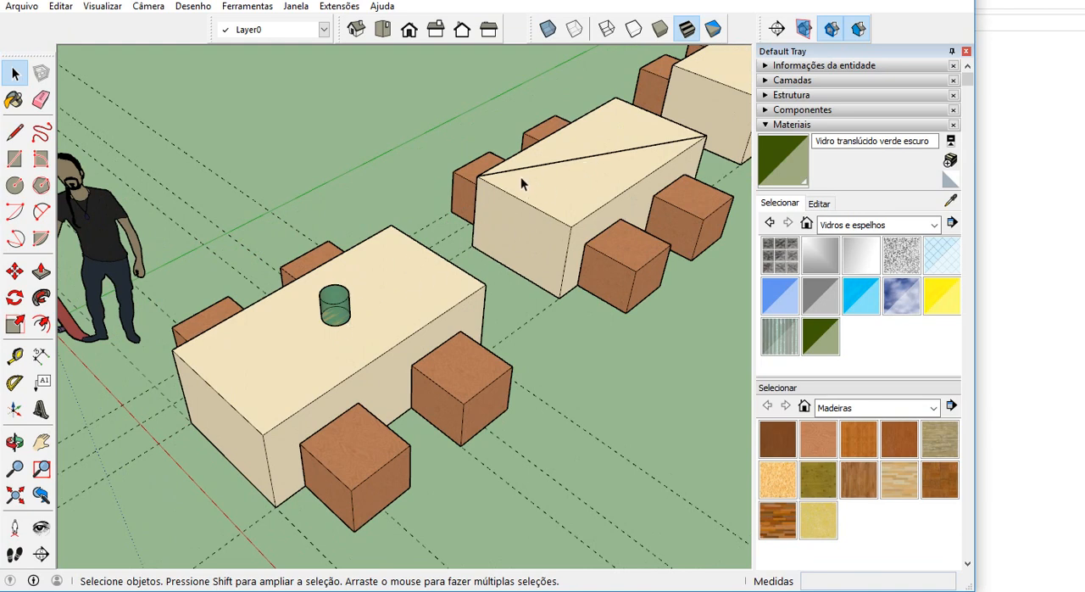
scroll(336, 318, up, 1)
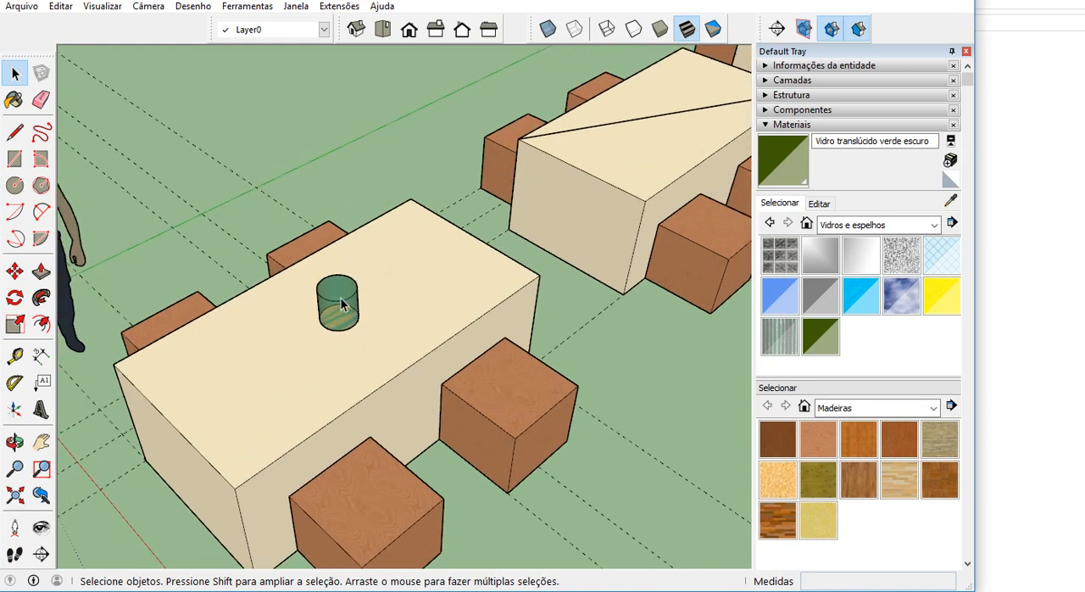
click(339, 306)
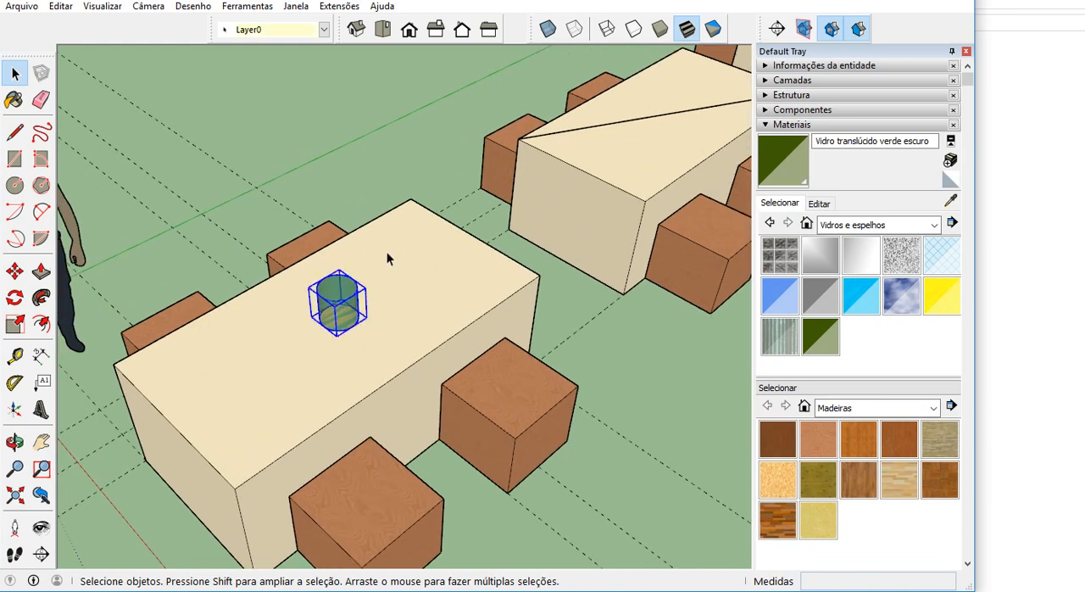
click(548, 31)
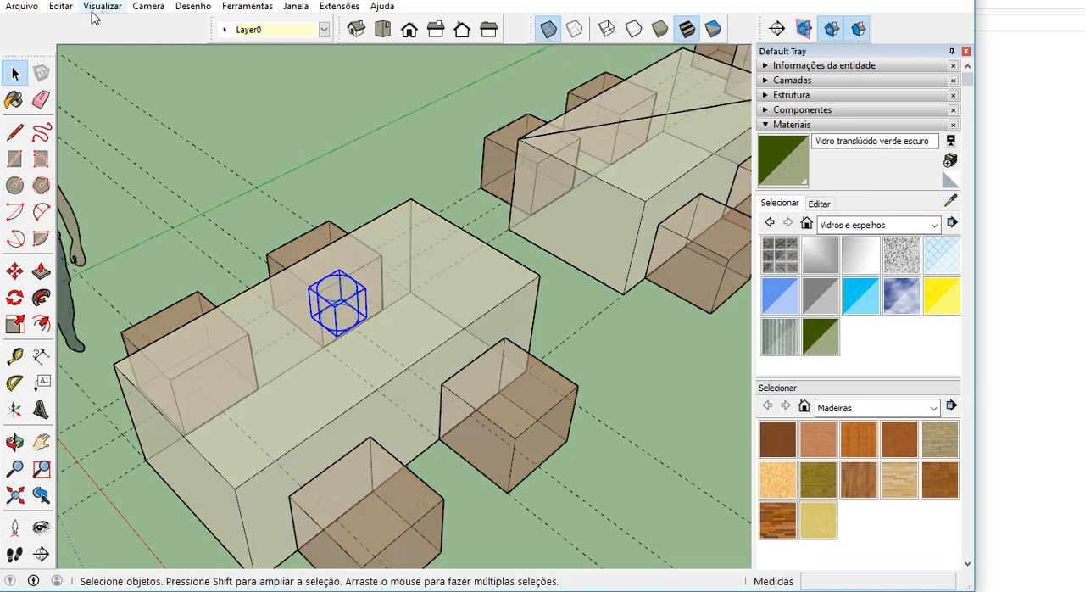
Check in the list of available toolbars that the Estilos toolbar is enabled, and close the list.
click(60, 6)
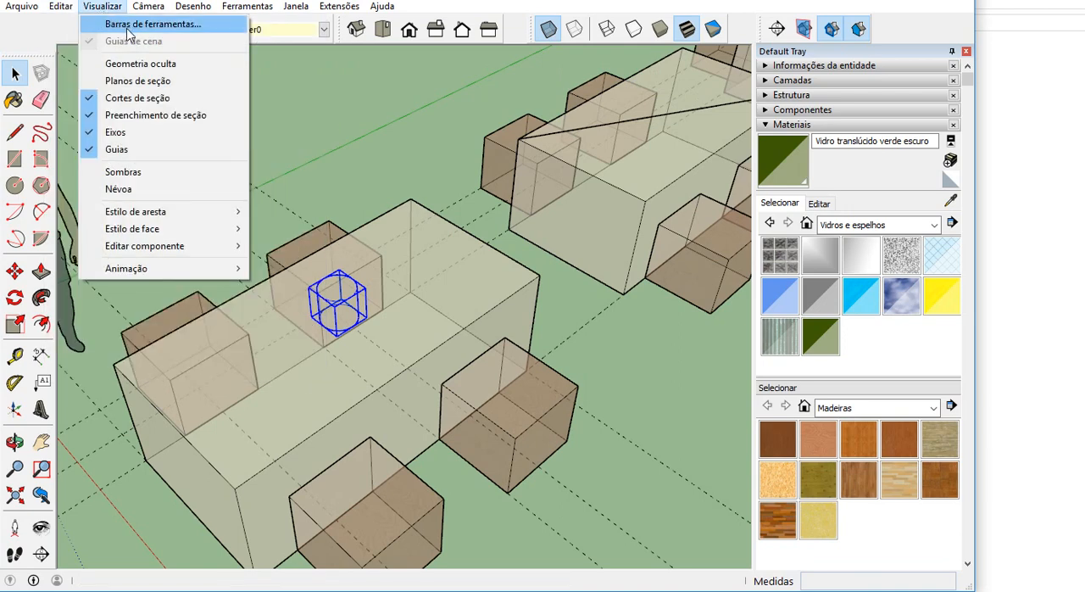
click(128, 25)
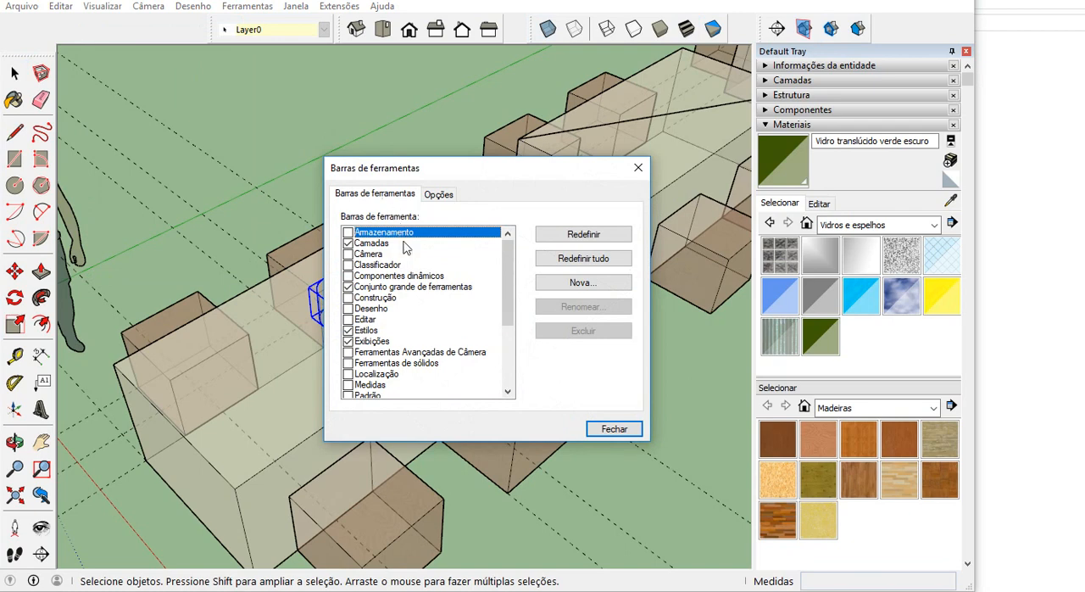
drag(505, 280, 499, 319)
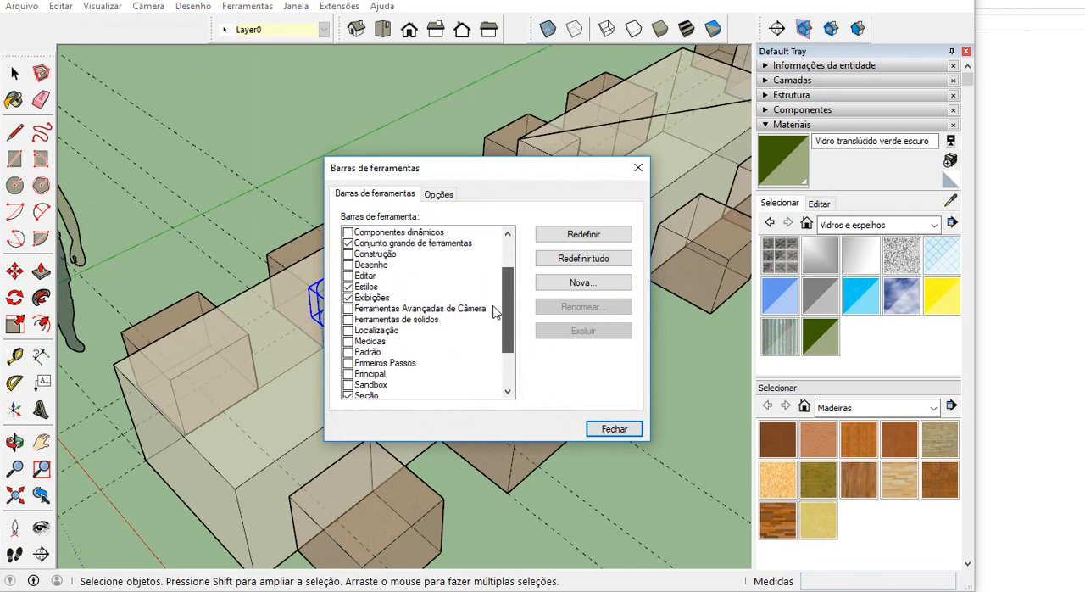
click(373, 287)
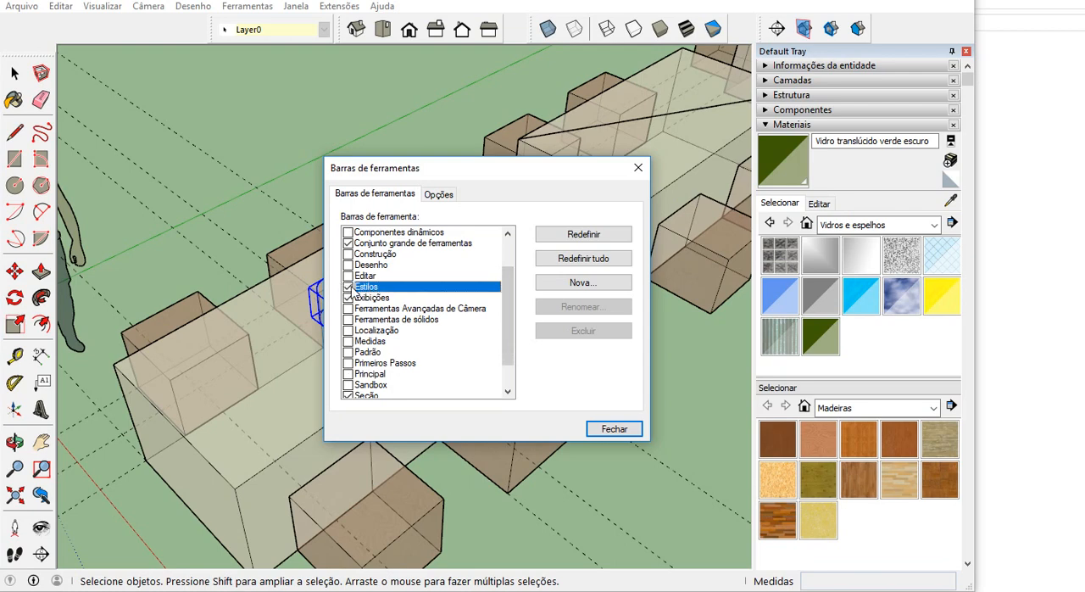
click(350, 287)
click(350, 285)
click(625, 429)
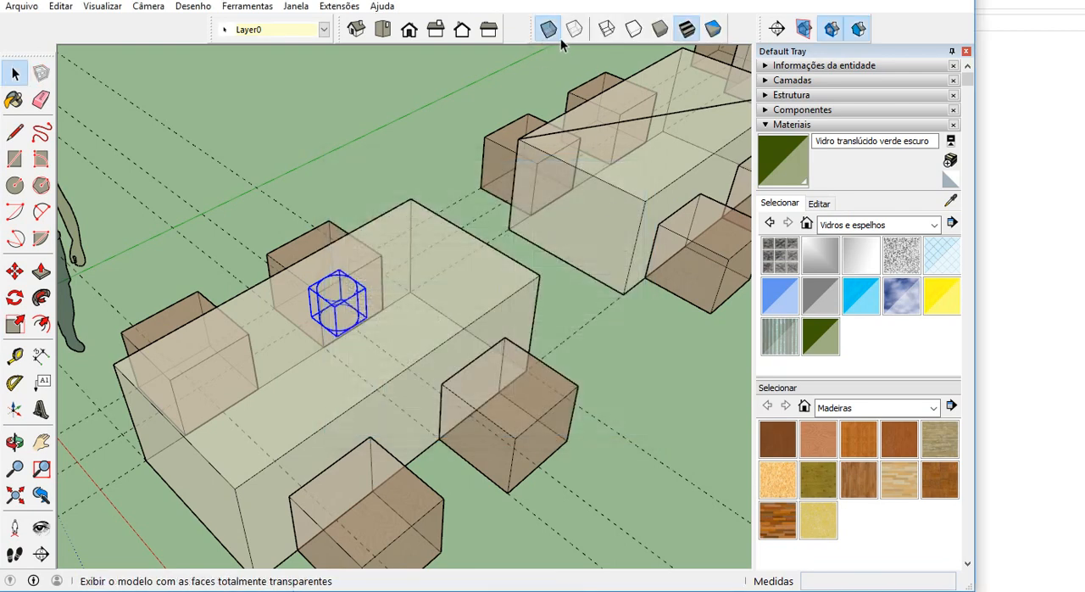
scroll(351, 336, up, 2)
scroll(352, 337, up, 3)
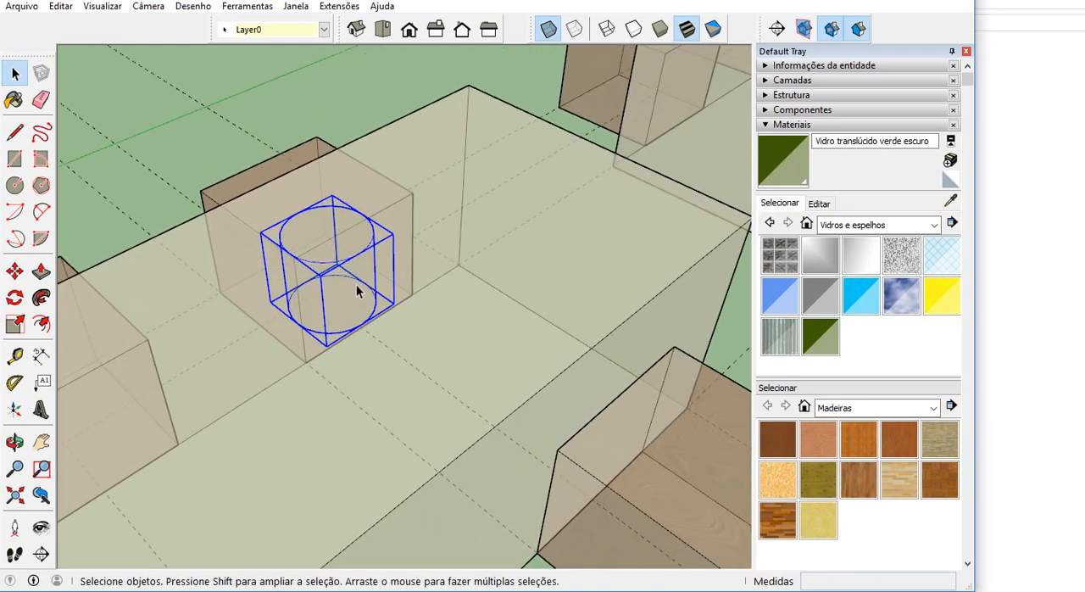
click(15, 271)
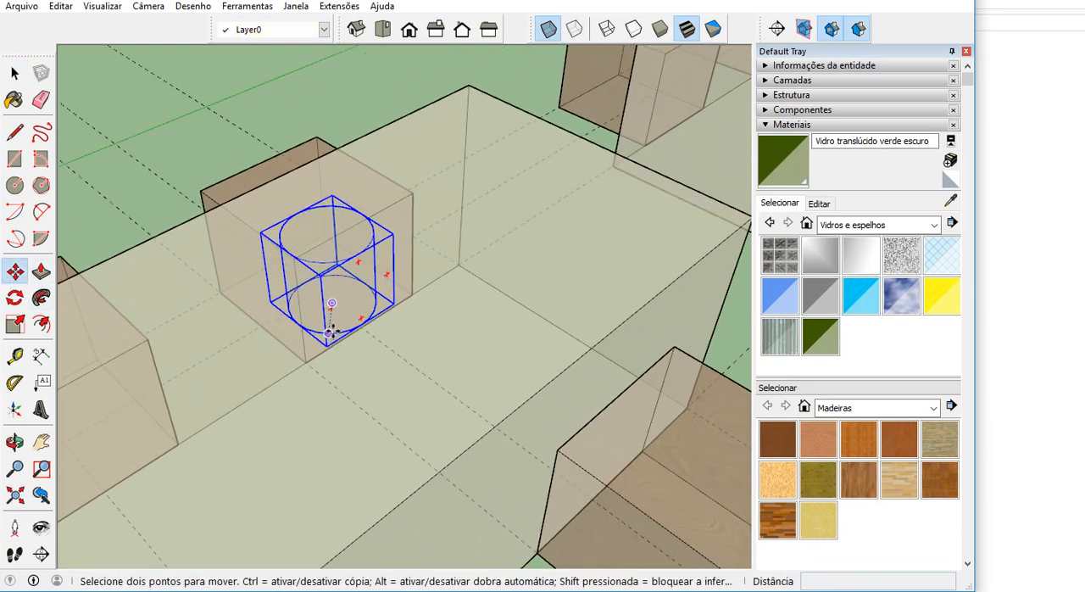
scroll(338, 313, up, 3)
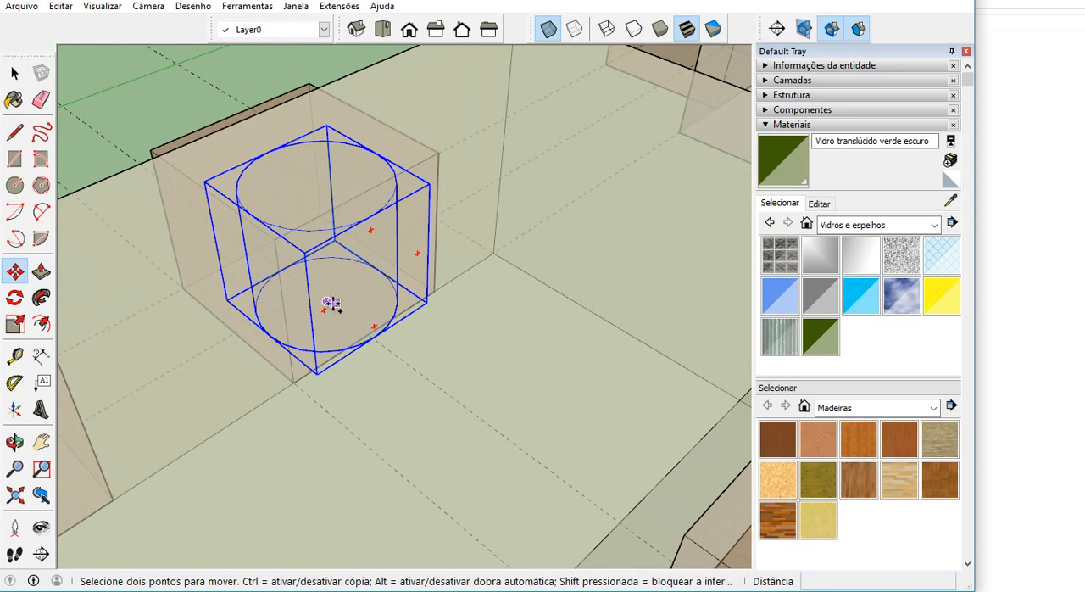
click(328, 303)
scroll(327, 301, up, 5)
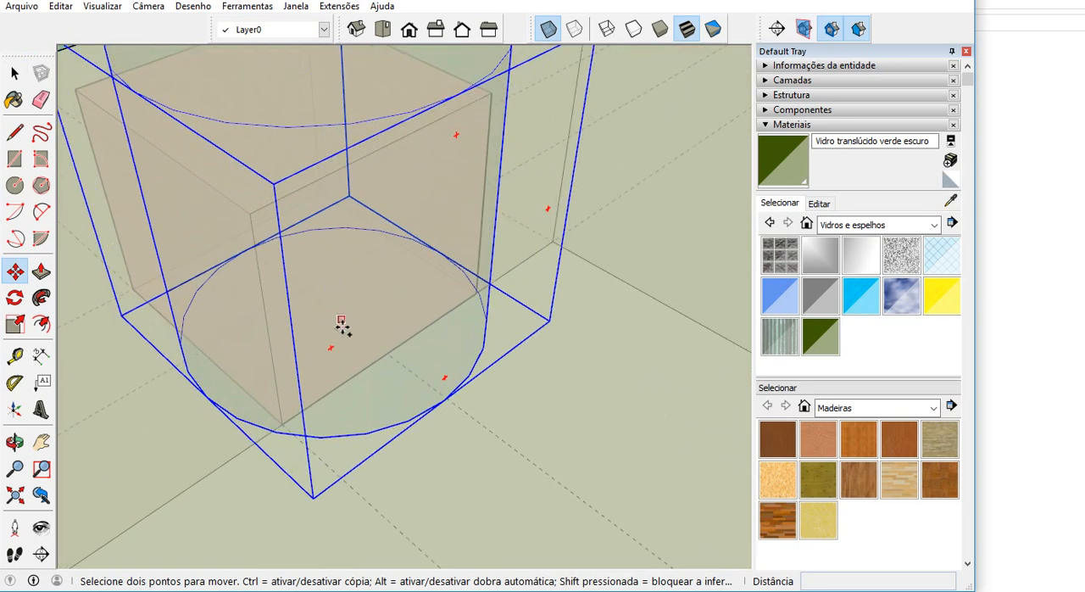
middle_drag(333, 310, 409, 356)
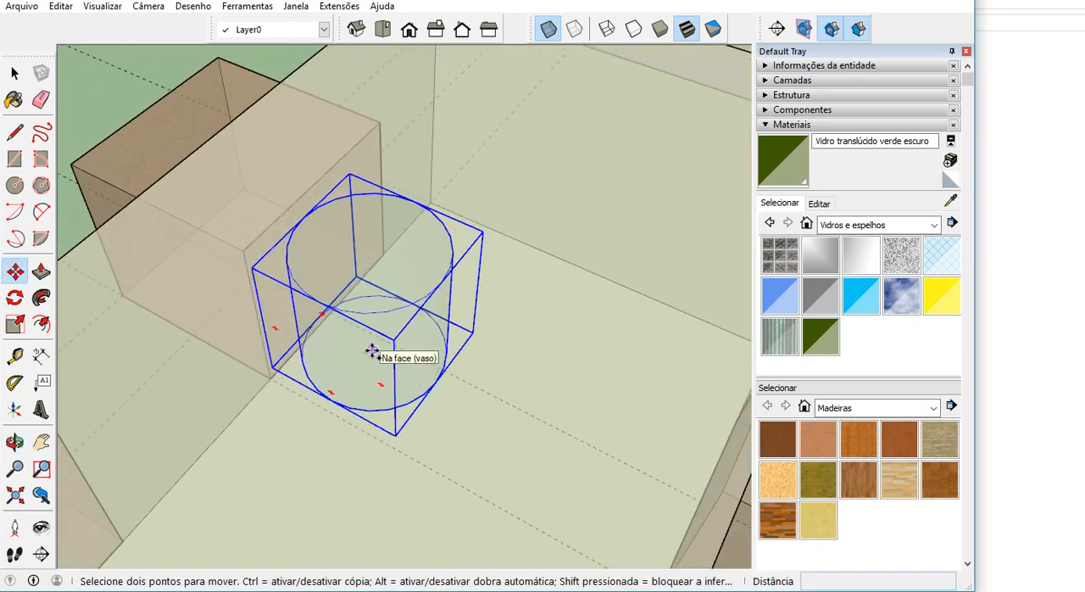
scroll(373, 350, down, 3)
scroll(301, 334, down, 1)
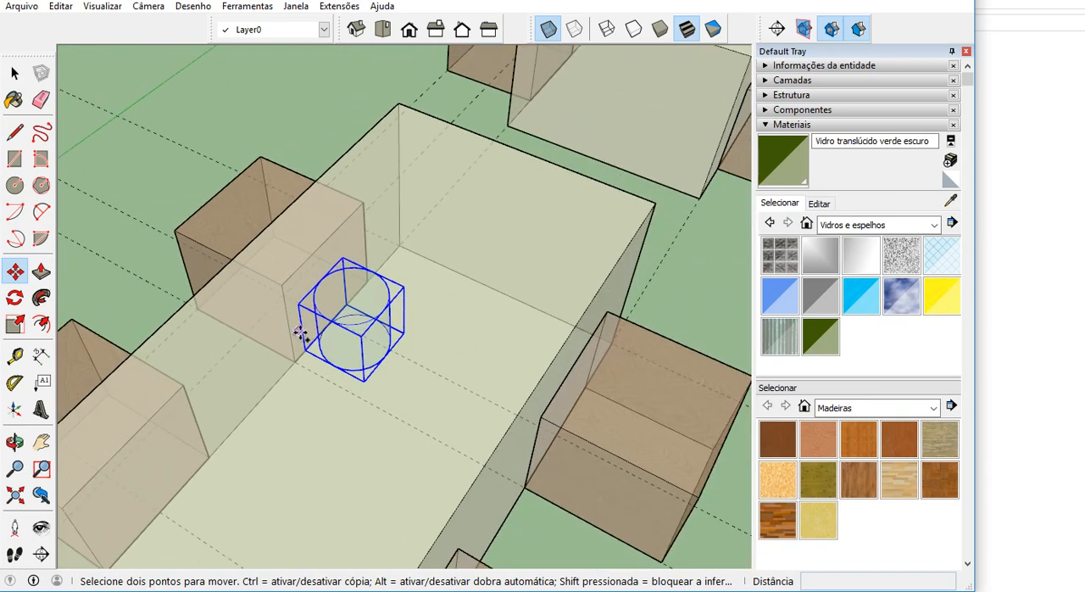
scroll(301, 334, down, 2)
scroll(333, 316, up, 4)
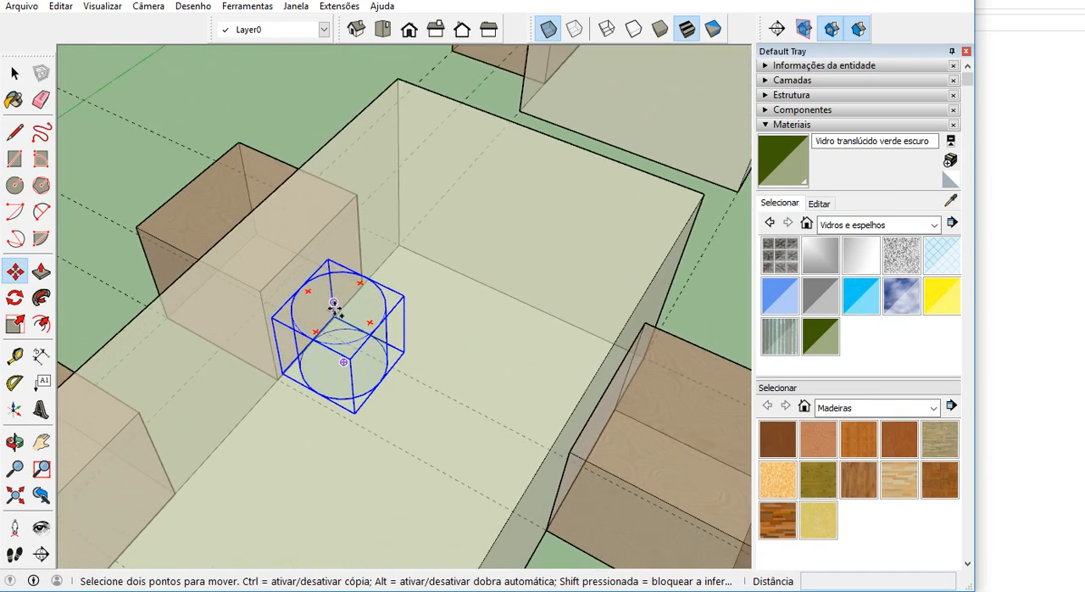
scroll(335, 310, down, 5)
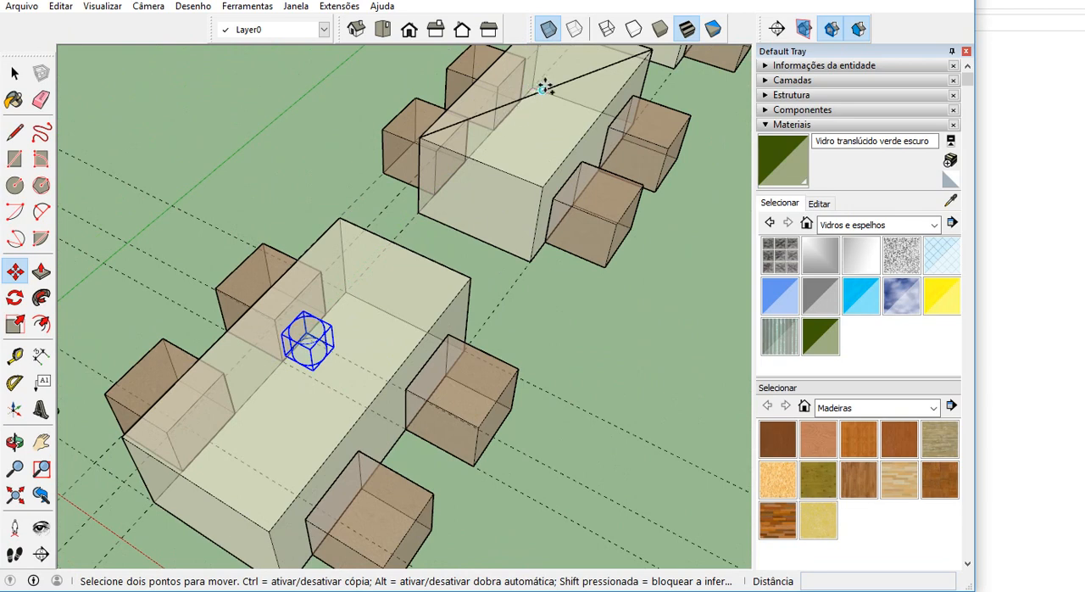
scroll(544, 87, up, 2)
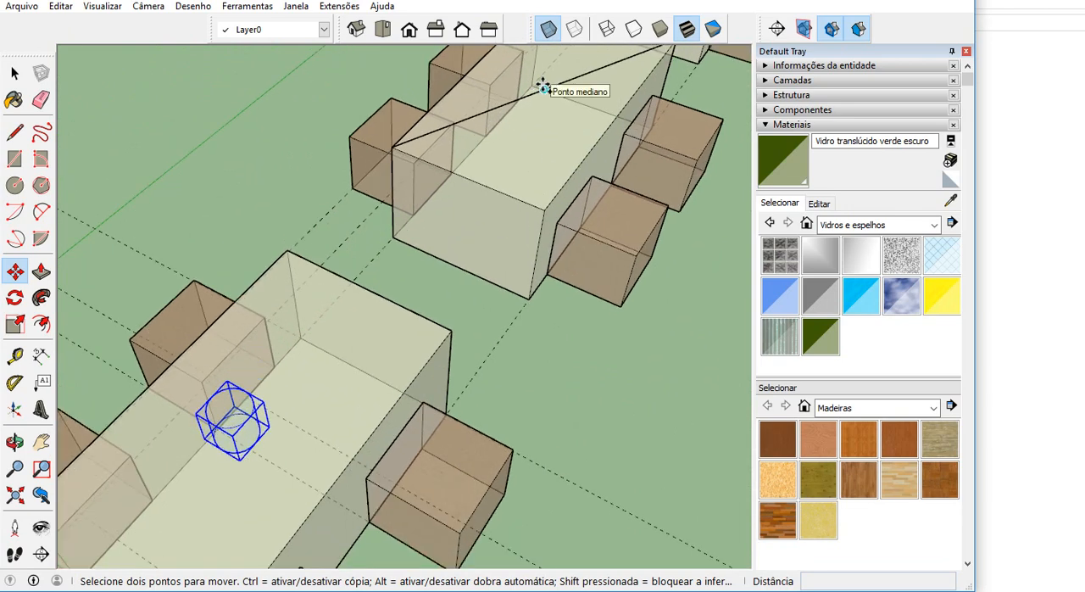
Turn off the X-ray face style and try to find the vase's base centre as a Move reference point.
click(547, 29)
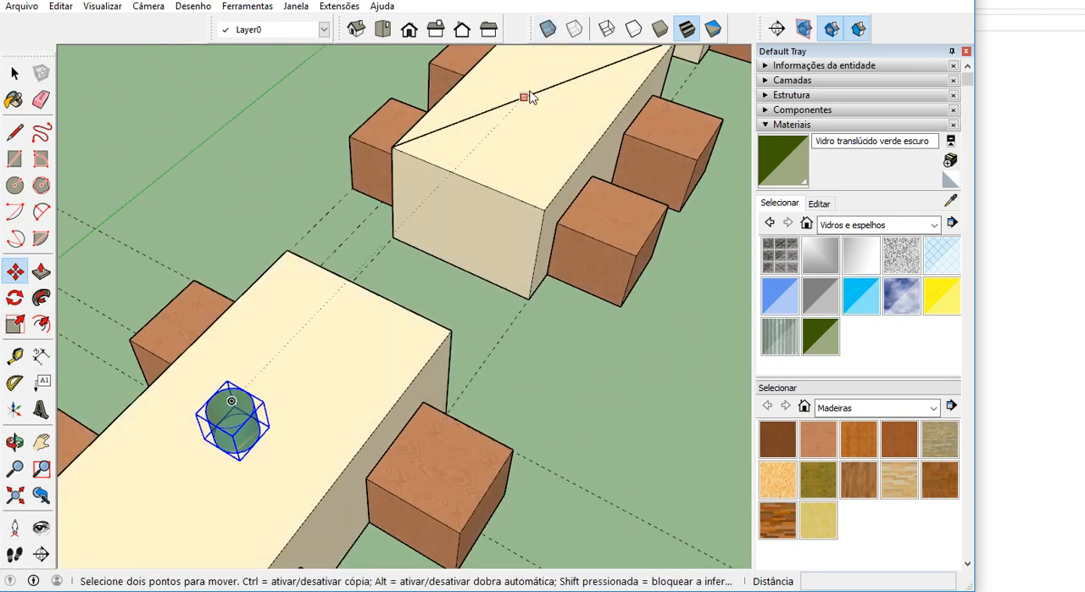
scroll(527, 97, down, 2)
middle_drag(286, 380, 253, 273)
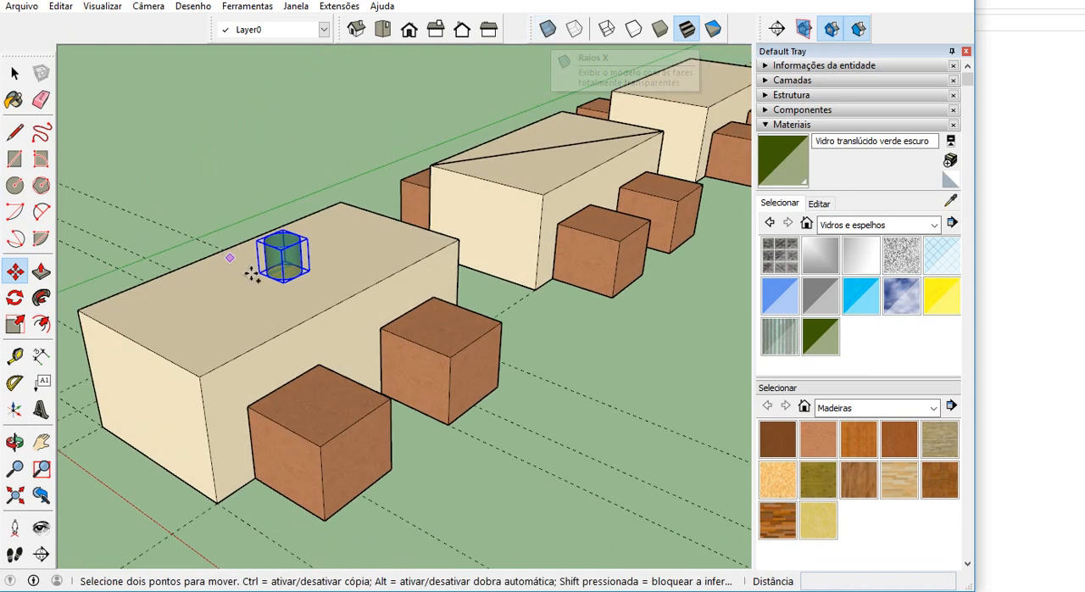
scroll(253, 273, up, 5)
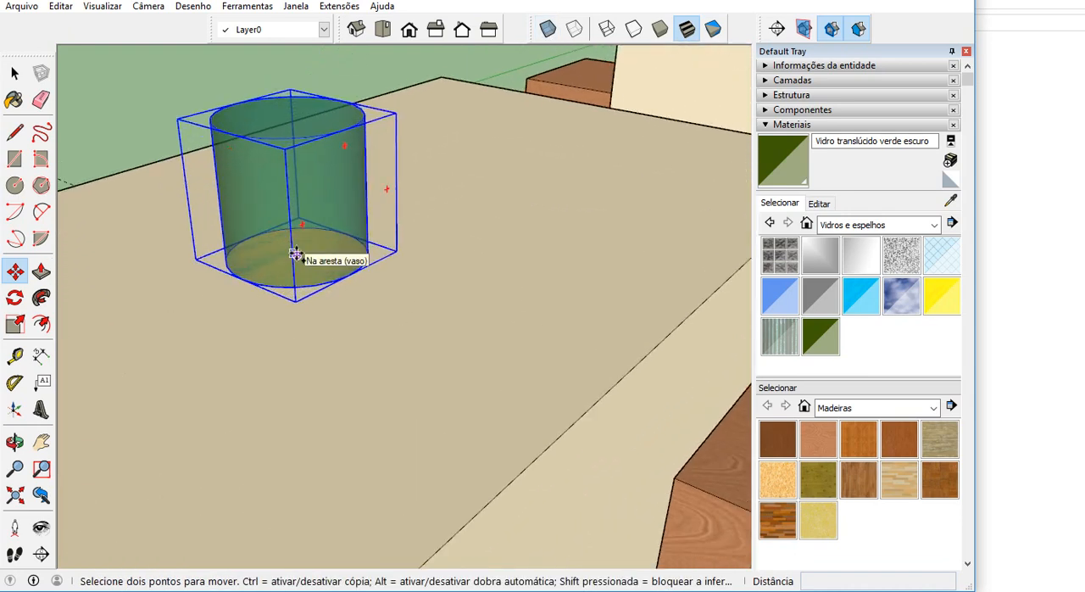
scroll(296, 255, up, 4)
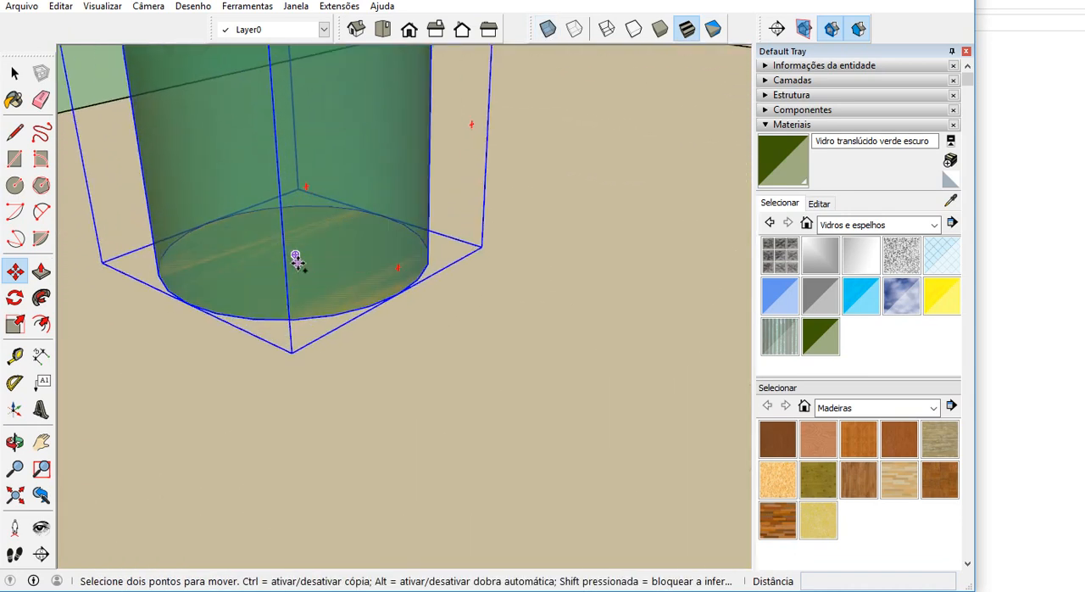
scroll(296, 255, down, 5)
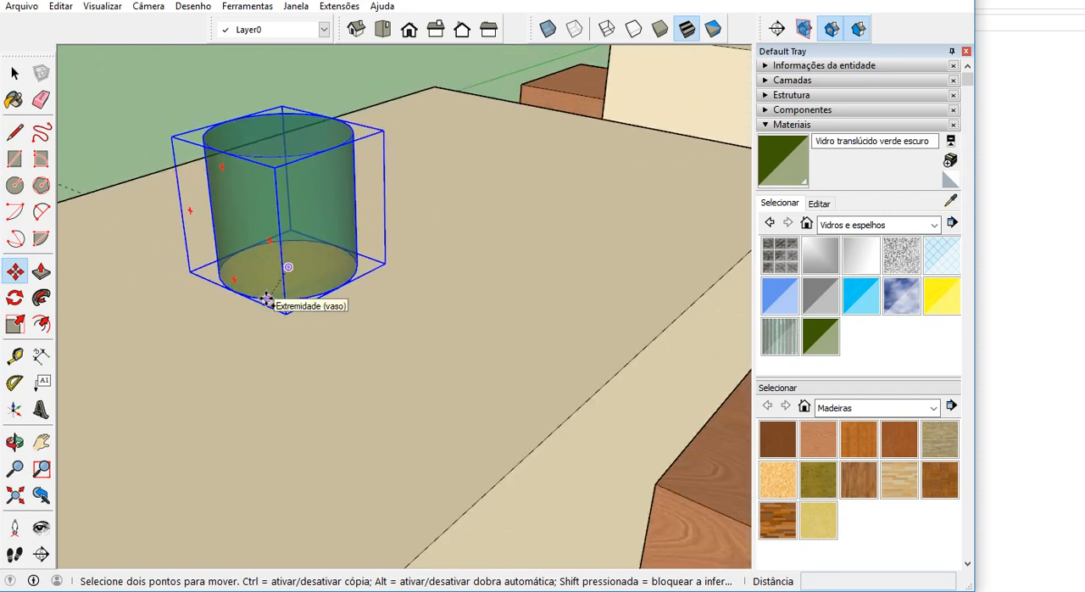
scroll(270, 288, down, 5)
Delete the diagonal construction line from the second table's top face.
click(15, 74)
scroll(421, 237, down, 1)
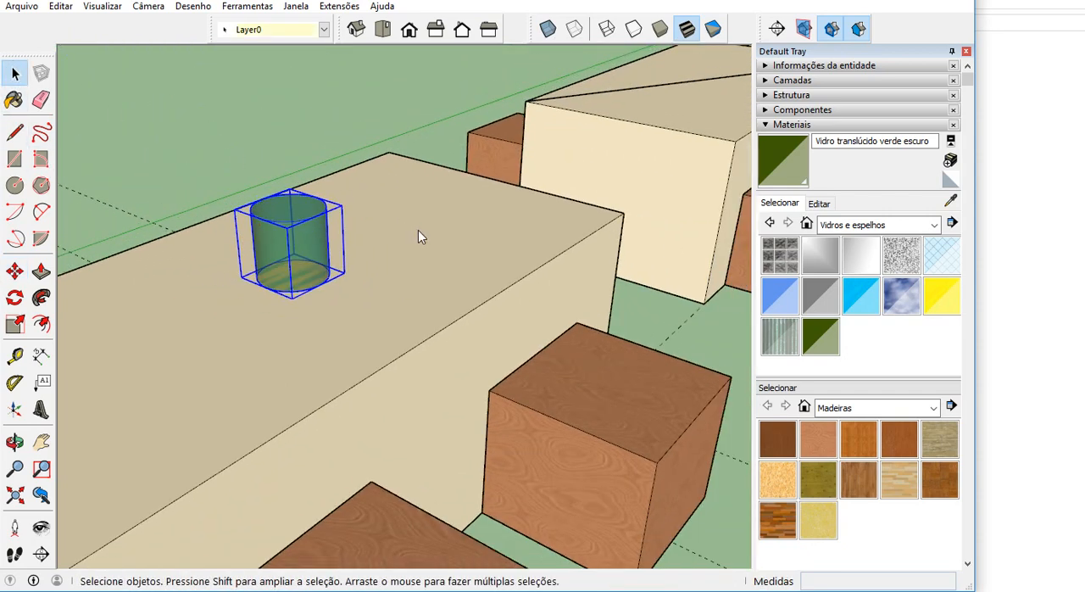
scroll(421, 236, down, 3)
click(330, 173)
click(534, 144)
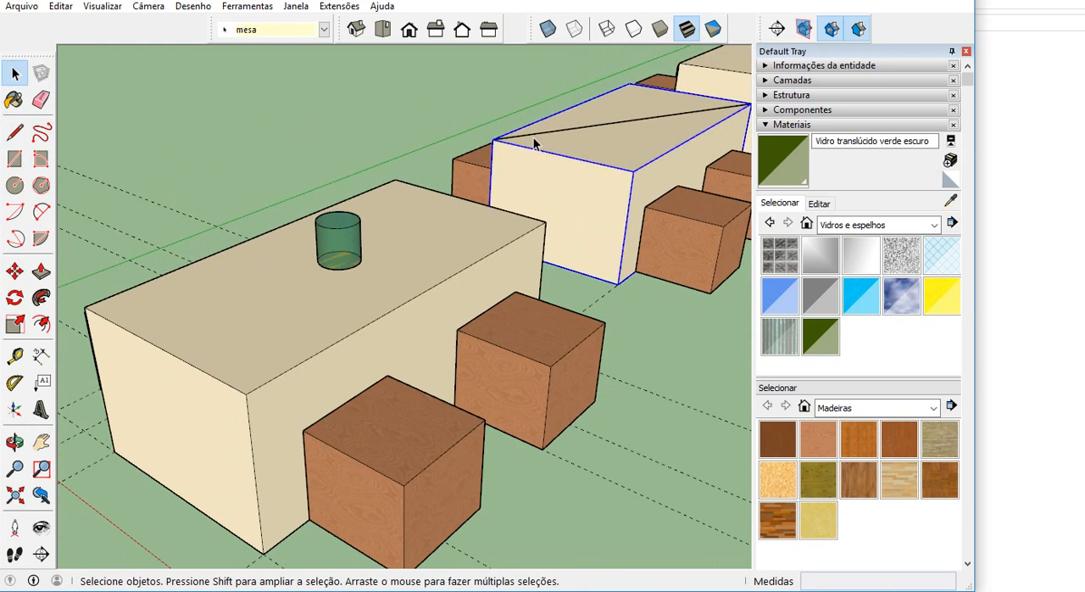
click(534, 140)
key(Delete)
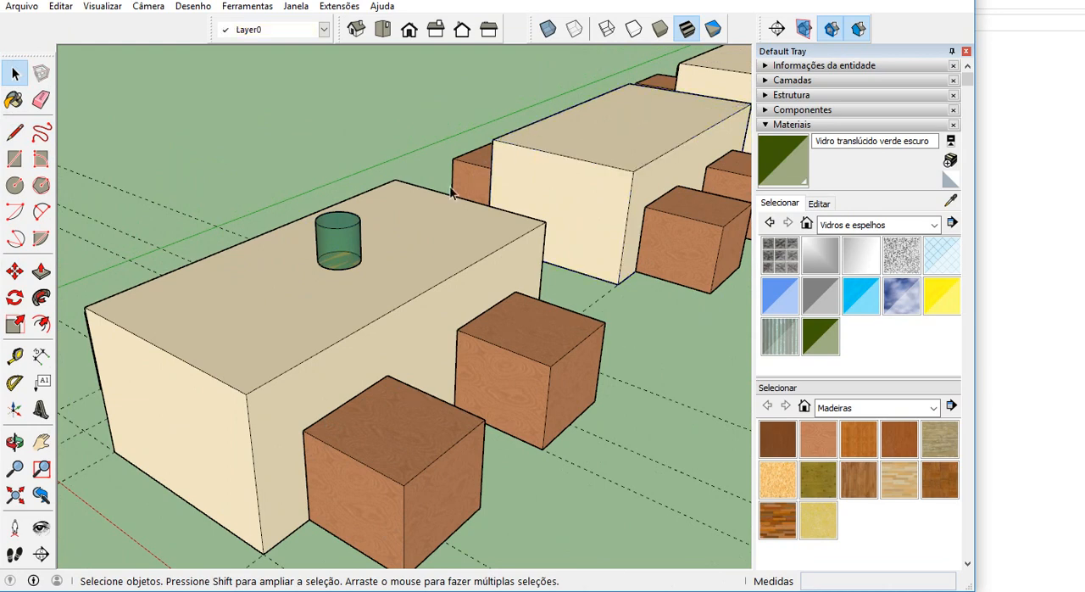
Copy the first table's vase from that table's front top corner to the second table's matching corner, and repeat the copy with x2.
scroll(279, 283, down, 5)
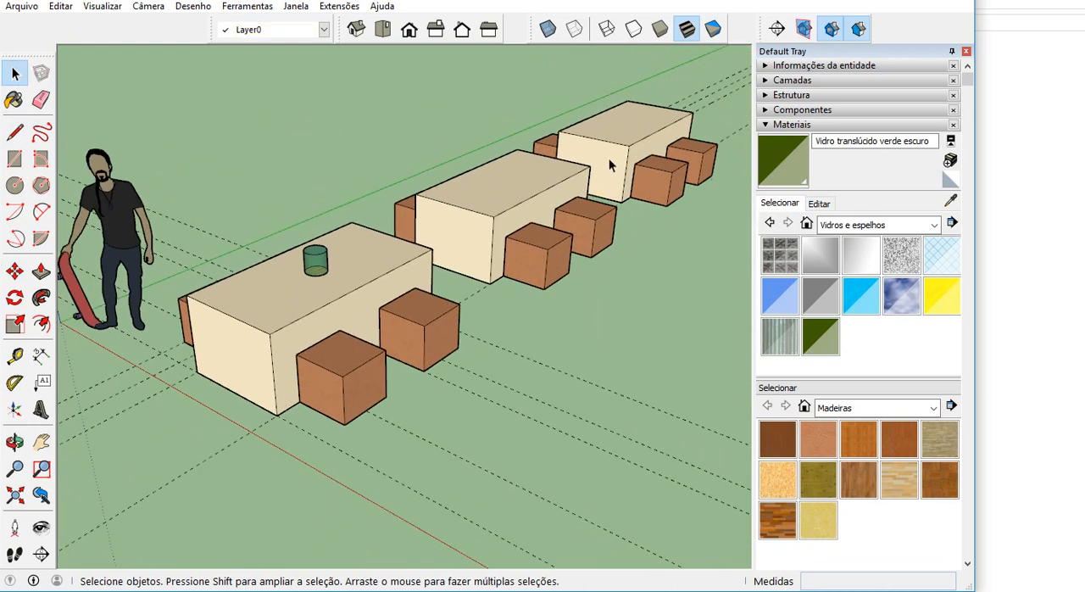
middle_drag(503, 216, 284, 314)
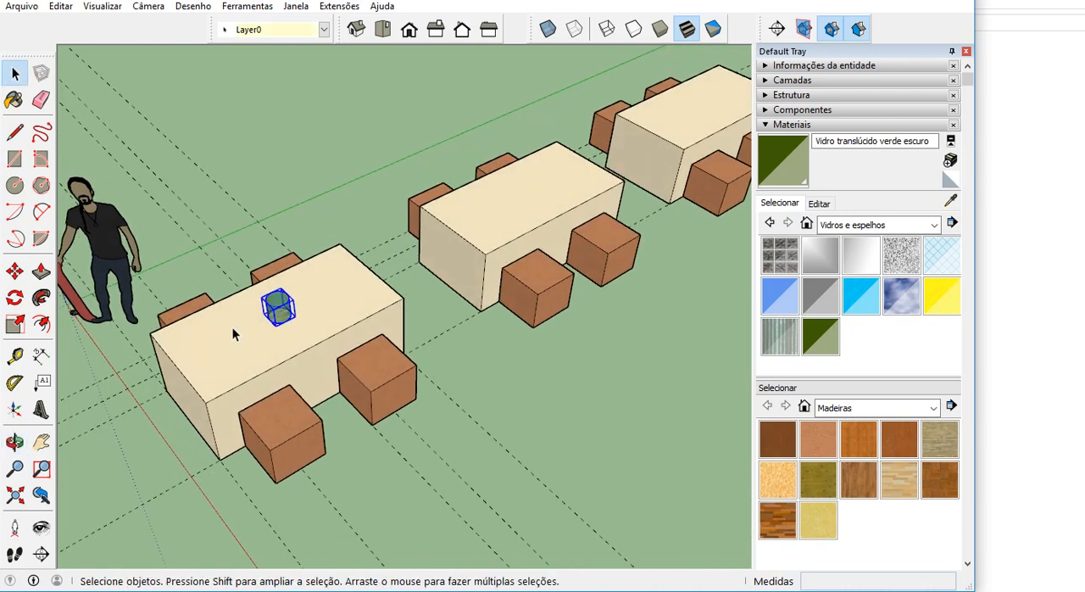
click(15, 272)
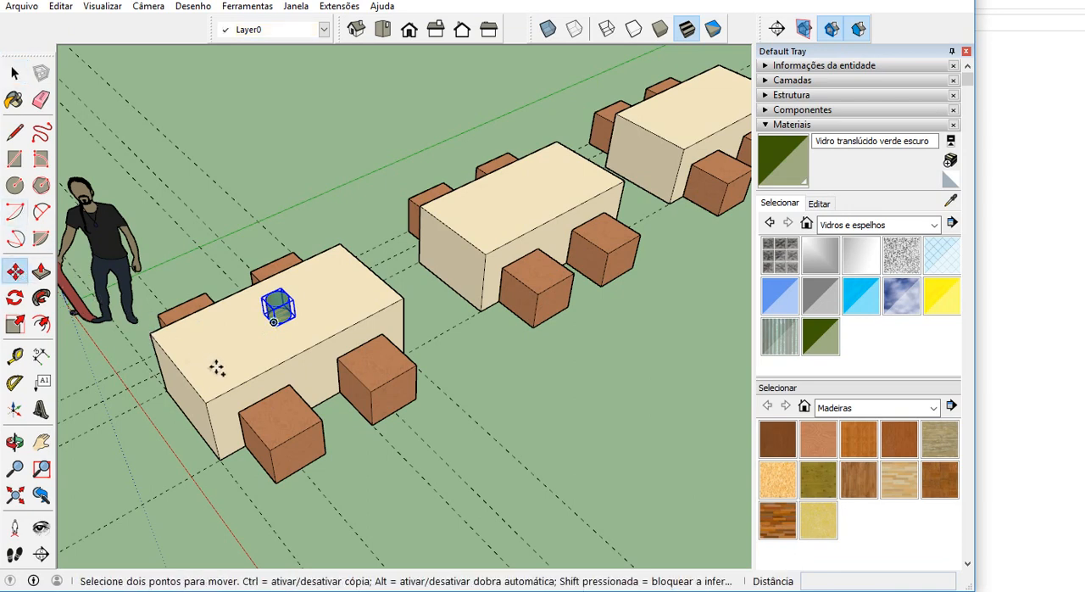
scroll(217, 367, up, 2)
click(202, 411)
key(ctrl)
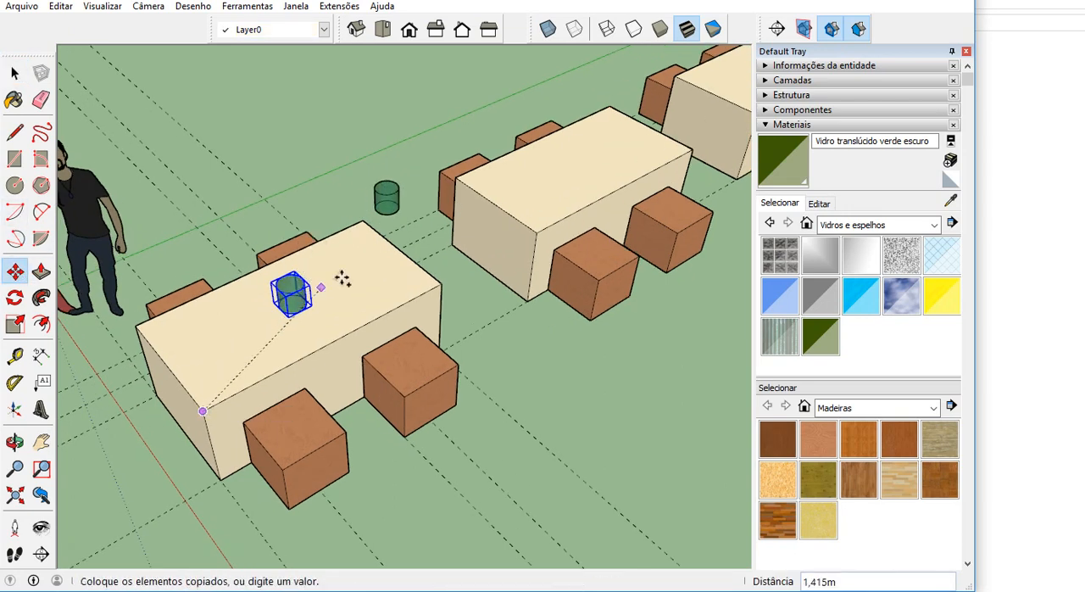
click(534, 232)
text(x)
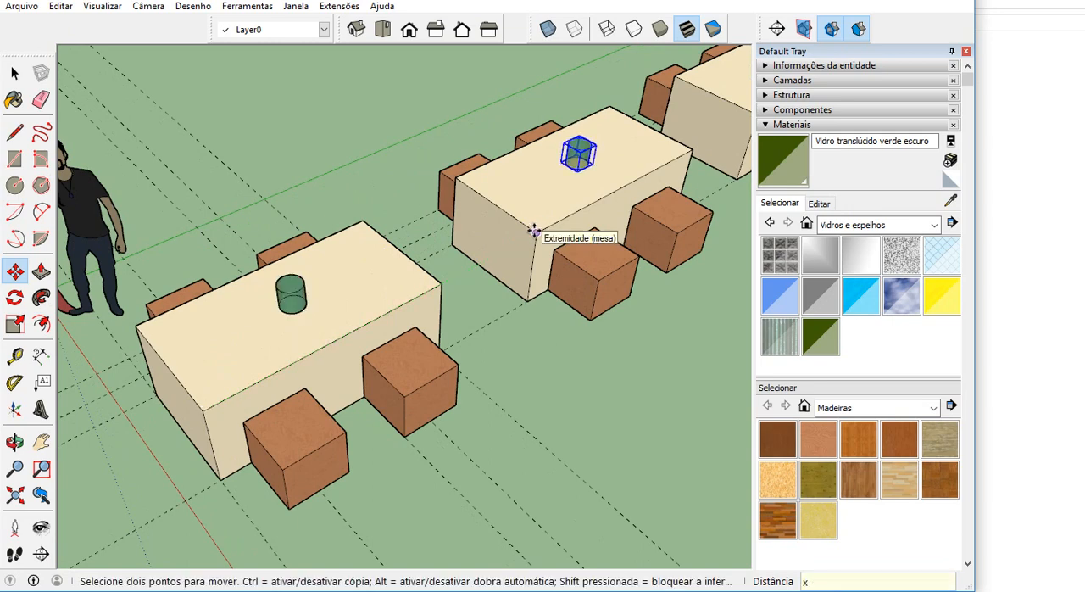
text(2)
key(Return)
scroll(317, 416, down, 3)
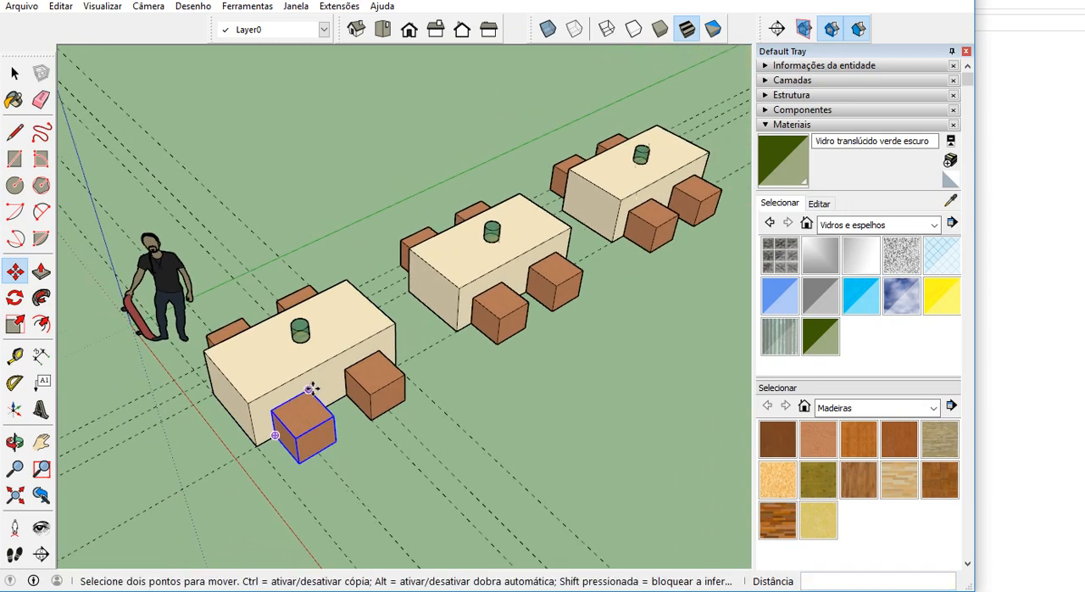
key(space)
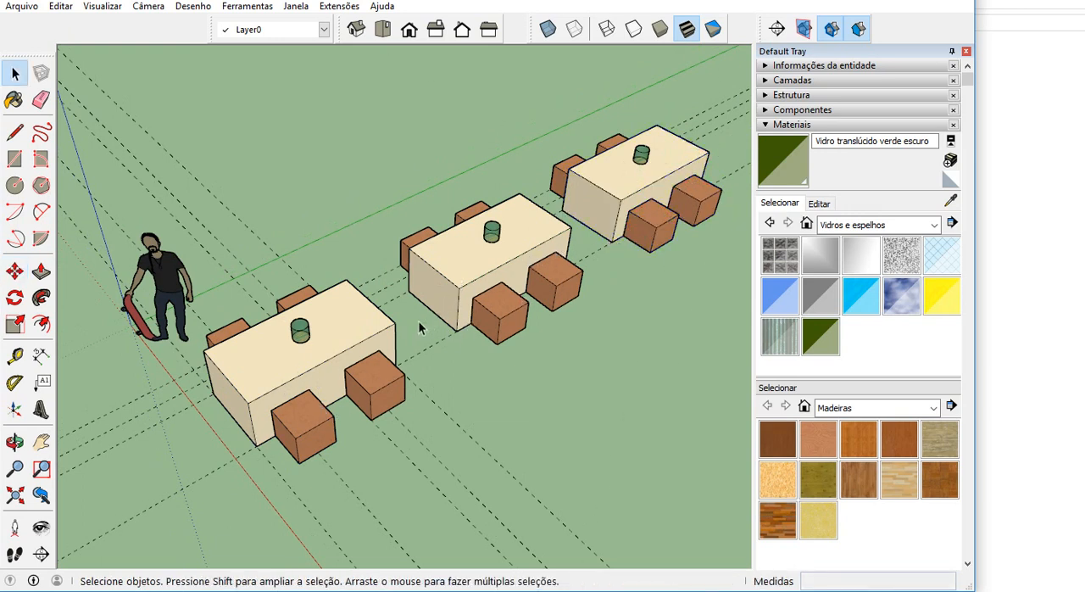
Collapse Materiais, expand Estrutura, highlight the first banco madeira and first mesa entries to locate them in the model, and clear the selection.
middle_drag(307, 378, 297, 318)
scroll(297, 318, up, 2)
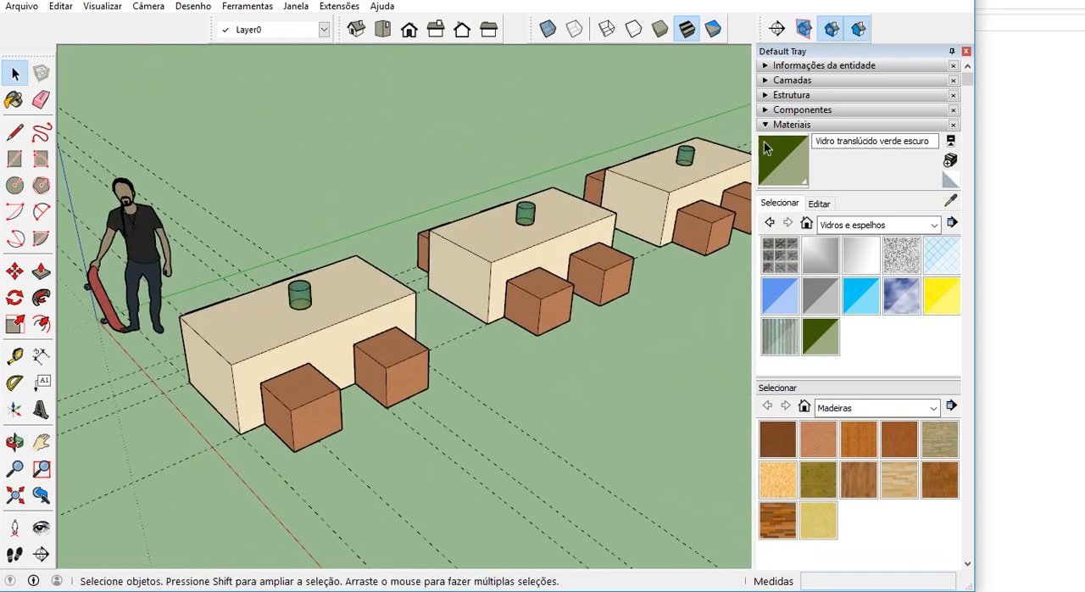
click(771, 128)
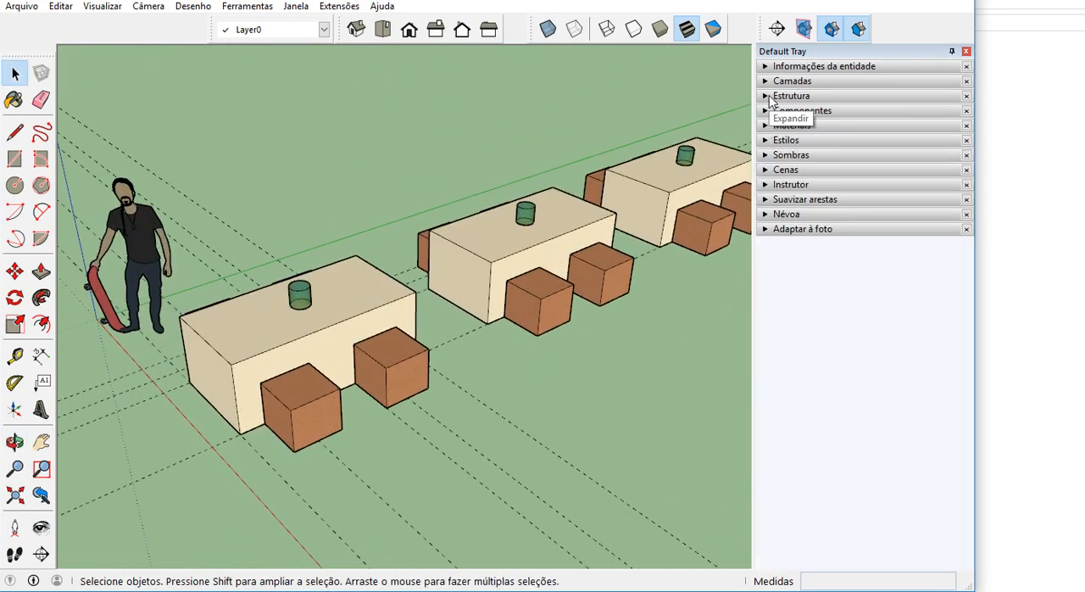
click(772, 97)
click(836, 147)
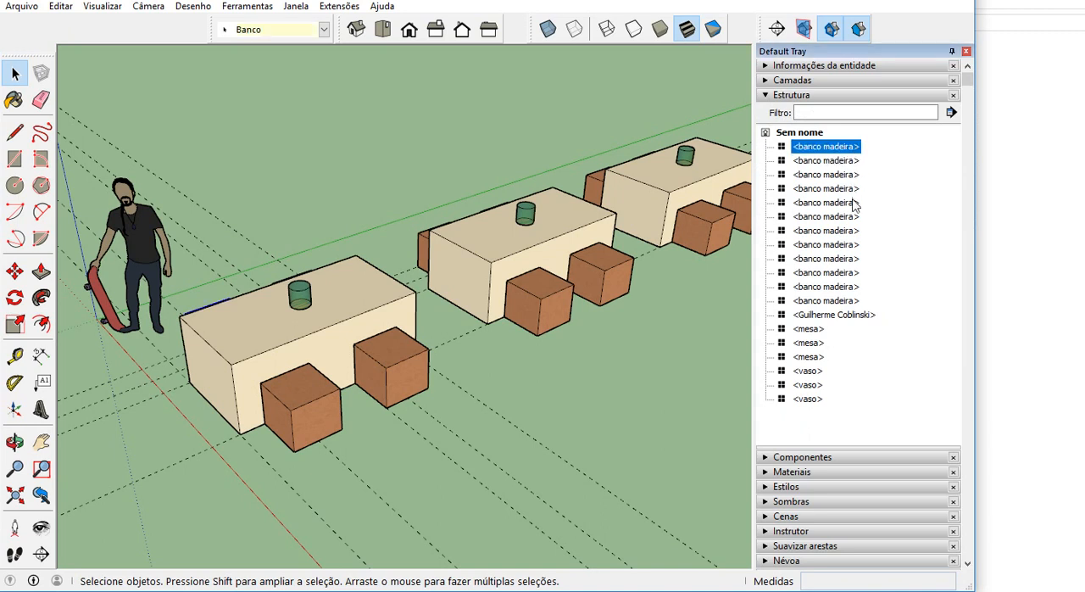
click(821, 332)
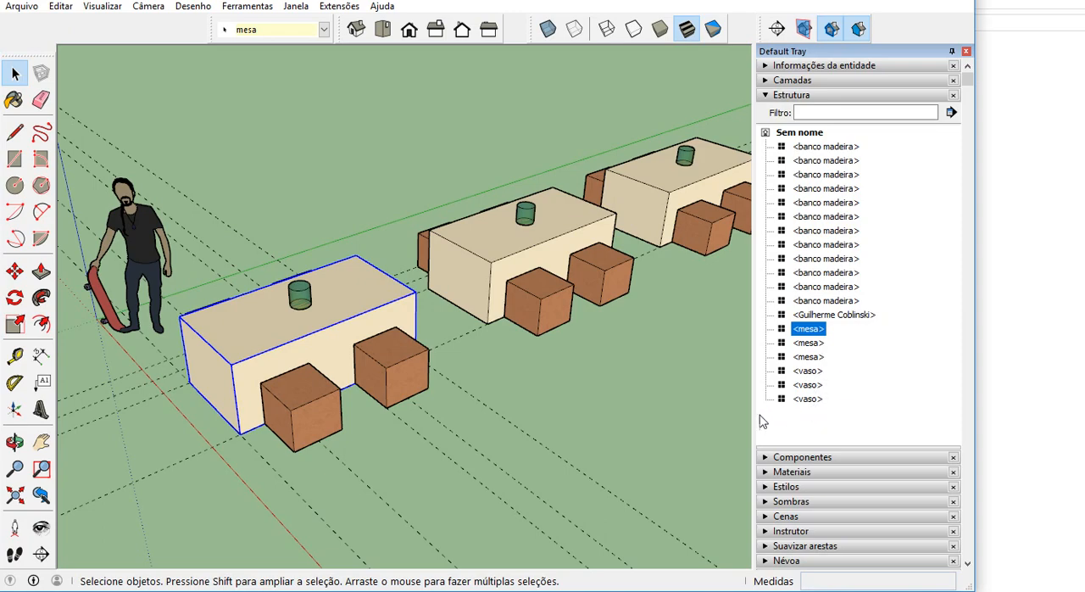
click(467, 405)
scroll(306, 439, down, 2)
middle_drag(305, 438, 344, 413)
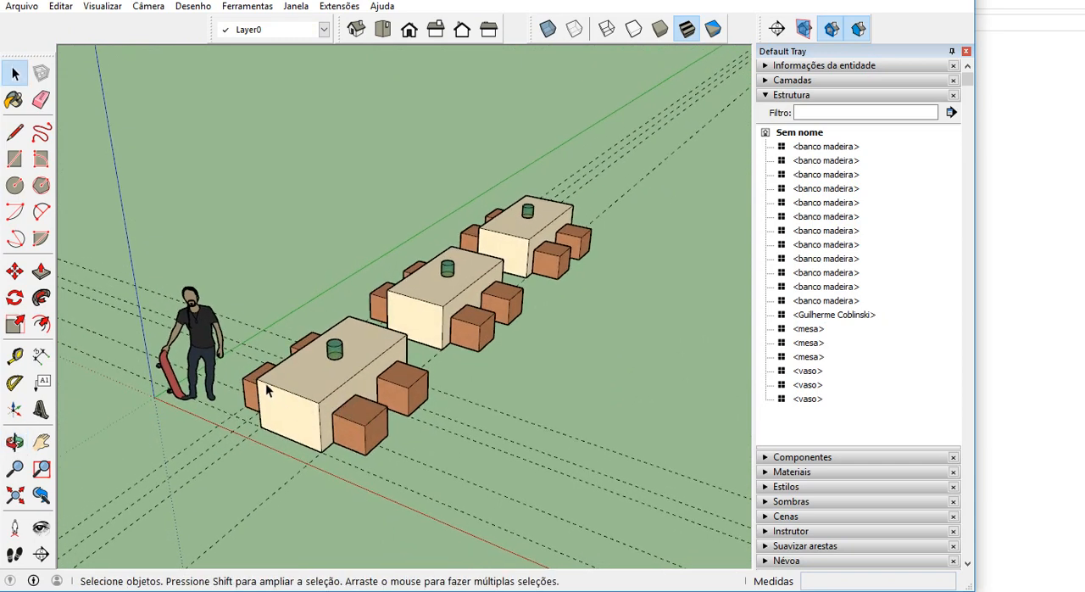
scroll(274, 337, up, 1)
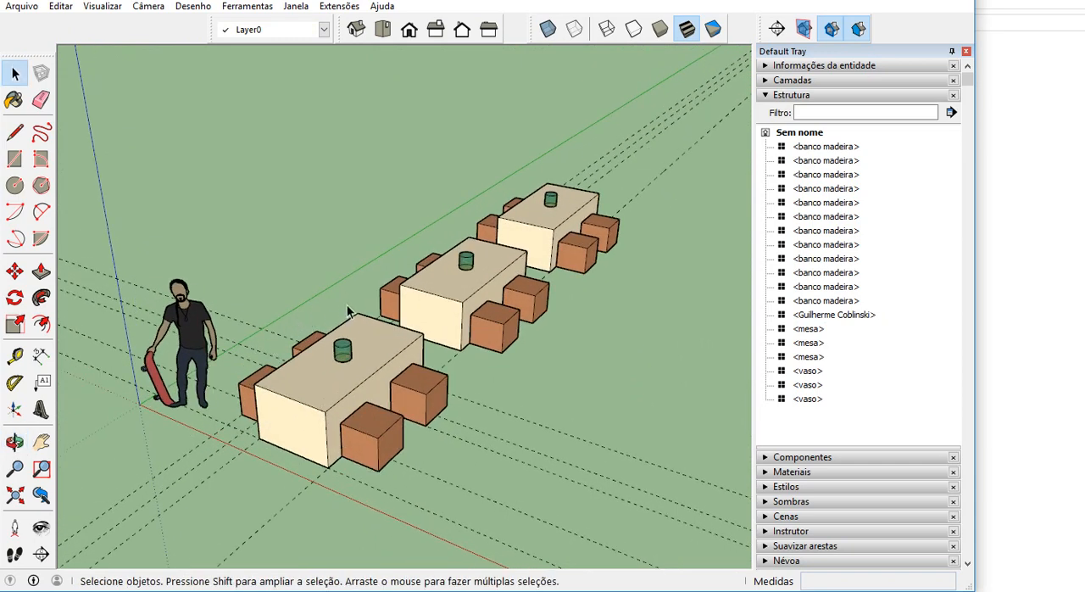
Collapse Estrutura, expand Informações da entidade, check the layer of a bench at the farthest table, and clear the selection.
middle_drag(349, 328, 395, 344)
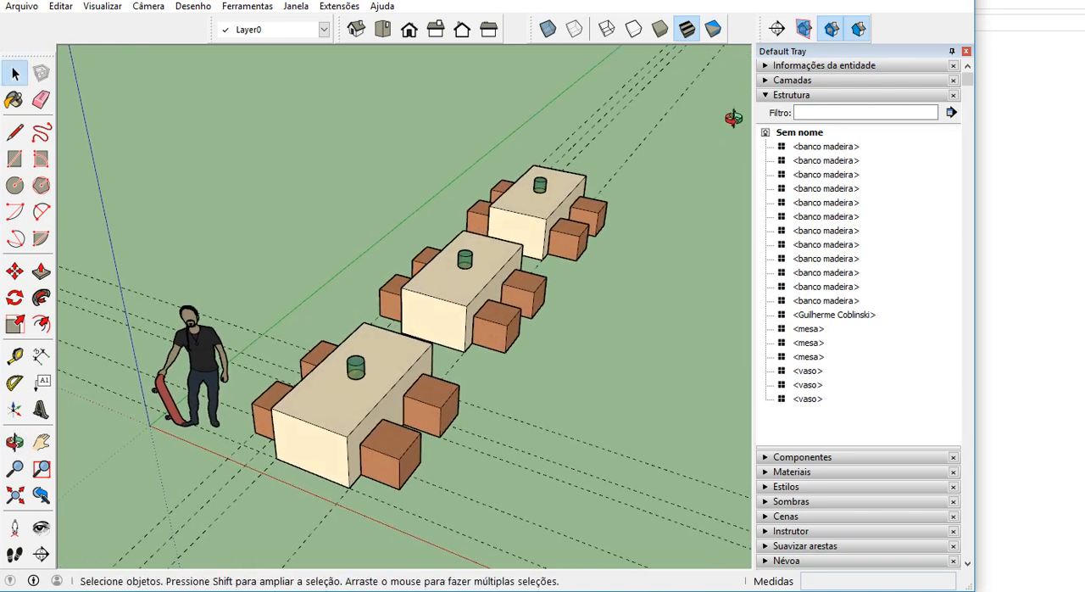
click(765, 95)
click(766, 66)
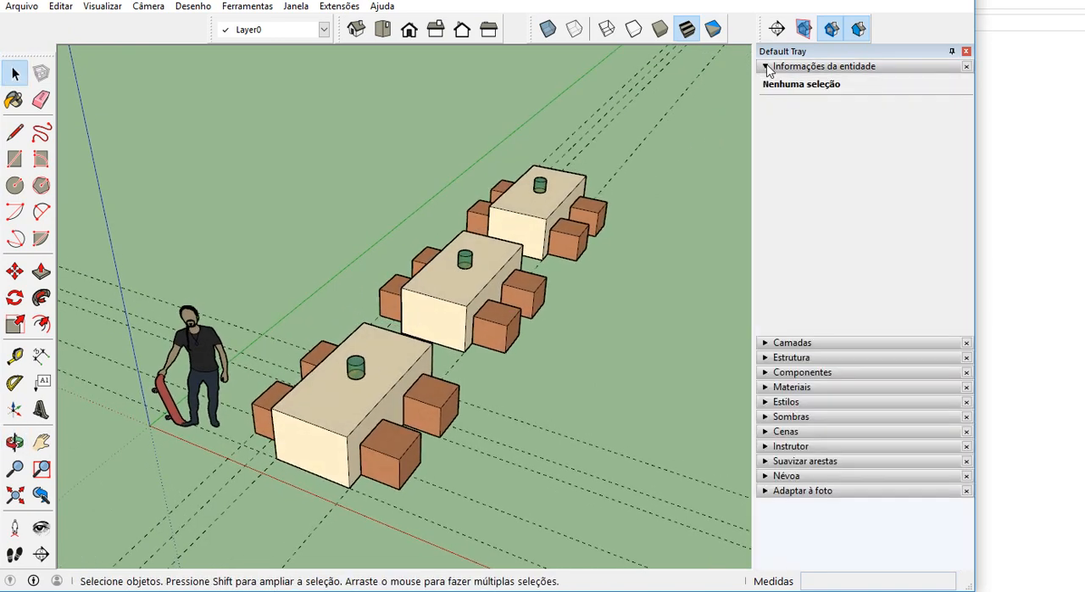
scroll(337, 438, up, 2)
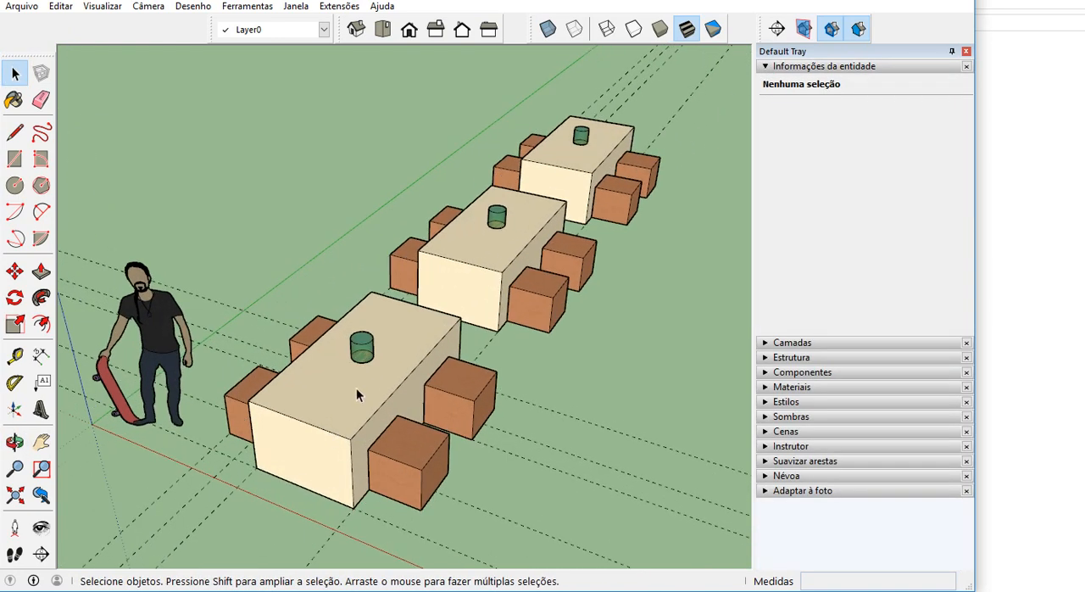
click(626, 208)
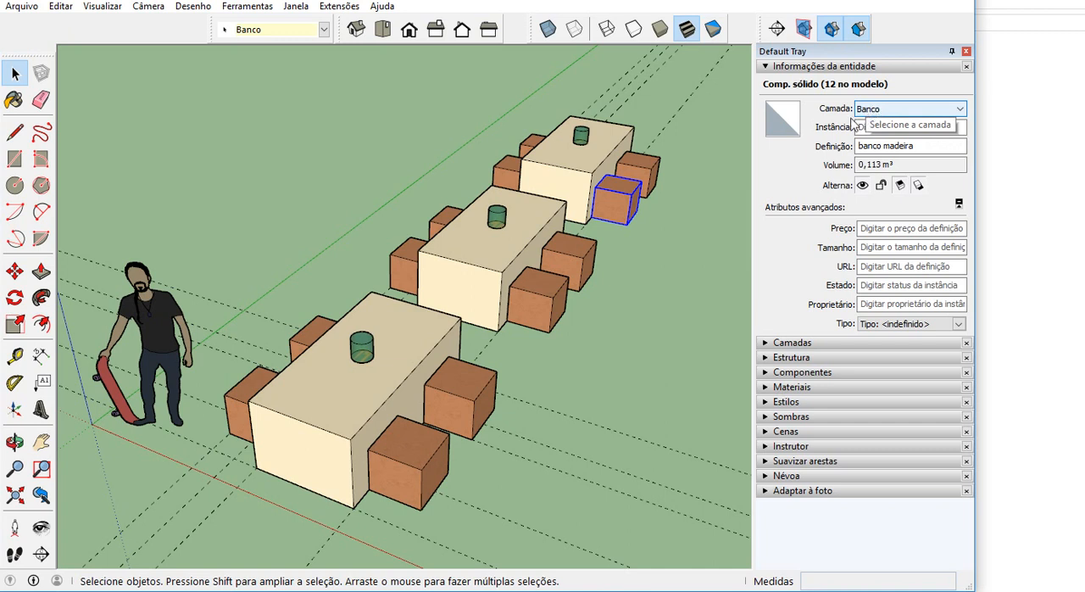
click(651, 254)
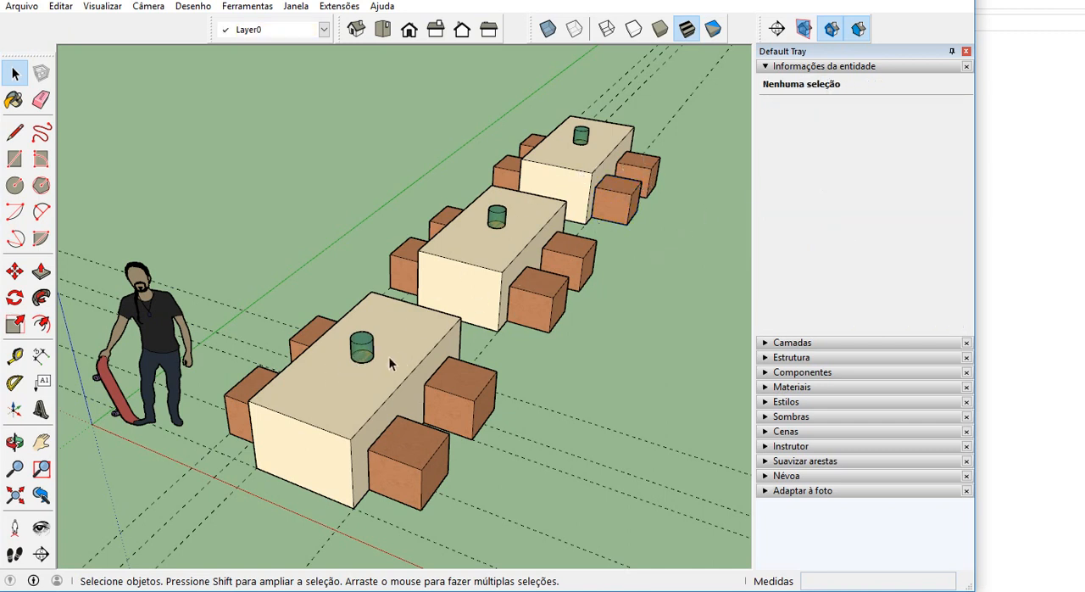
Assign each of the three tabletop vases to the decoração layer and clear the selection.
click(362, 348)
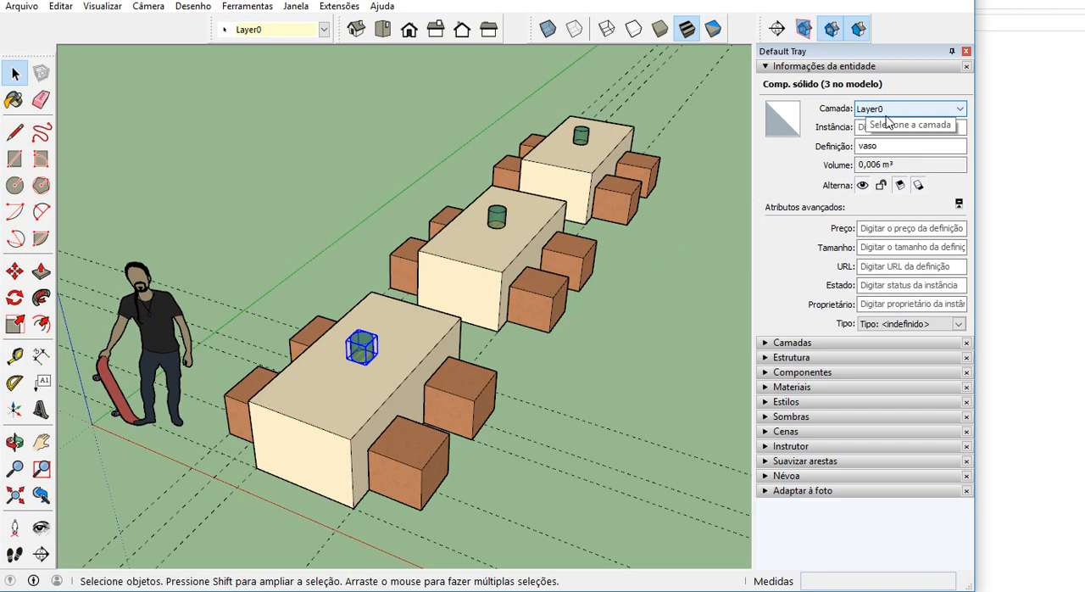
click(940, 115)
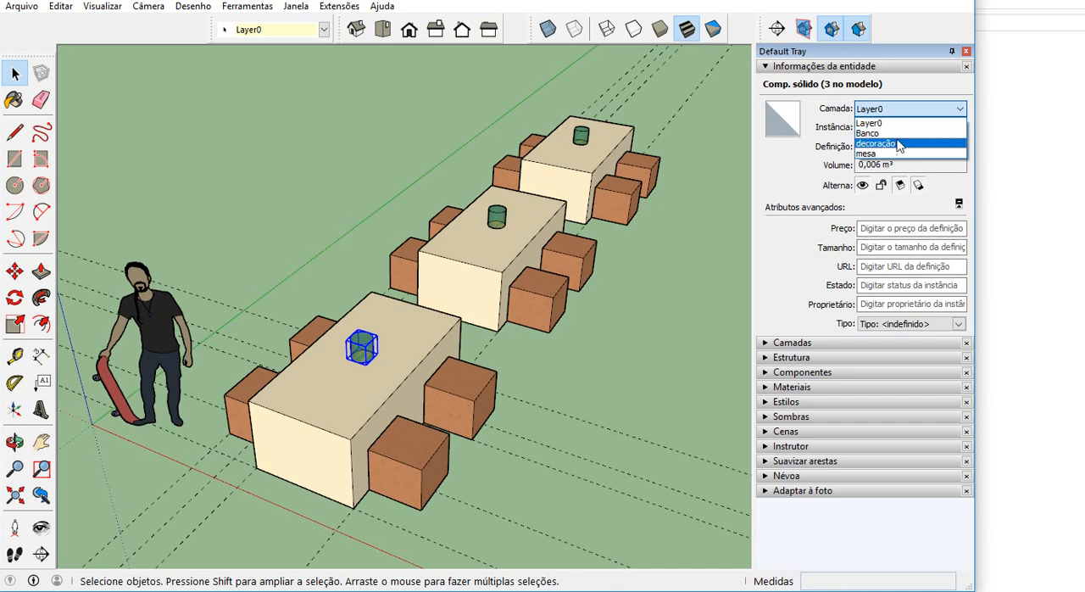
click(898, 145)
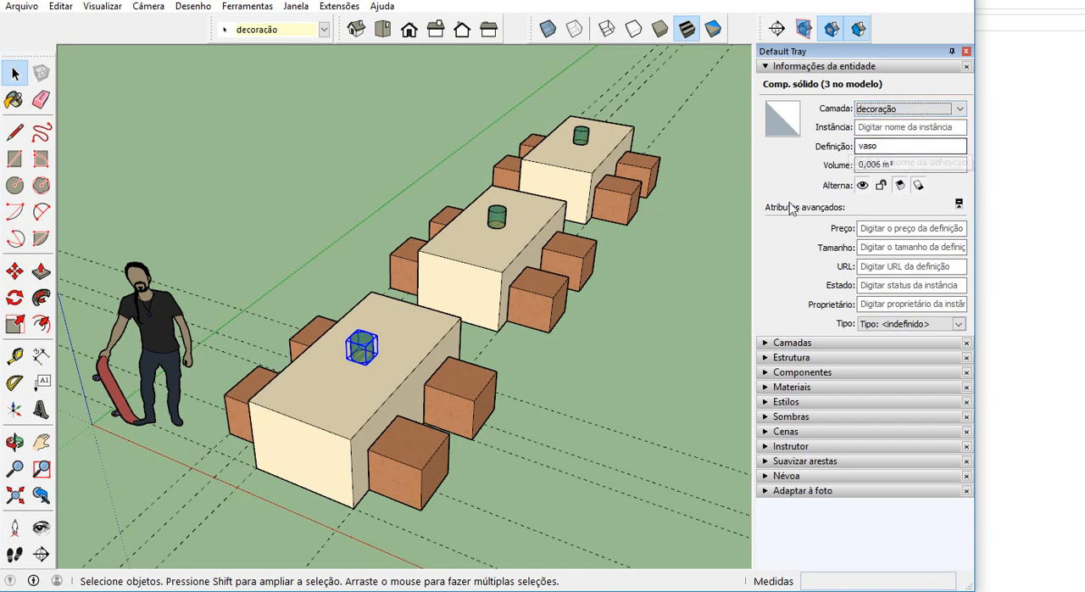
click(497, 217)
click(882, 111)
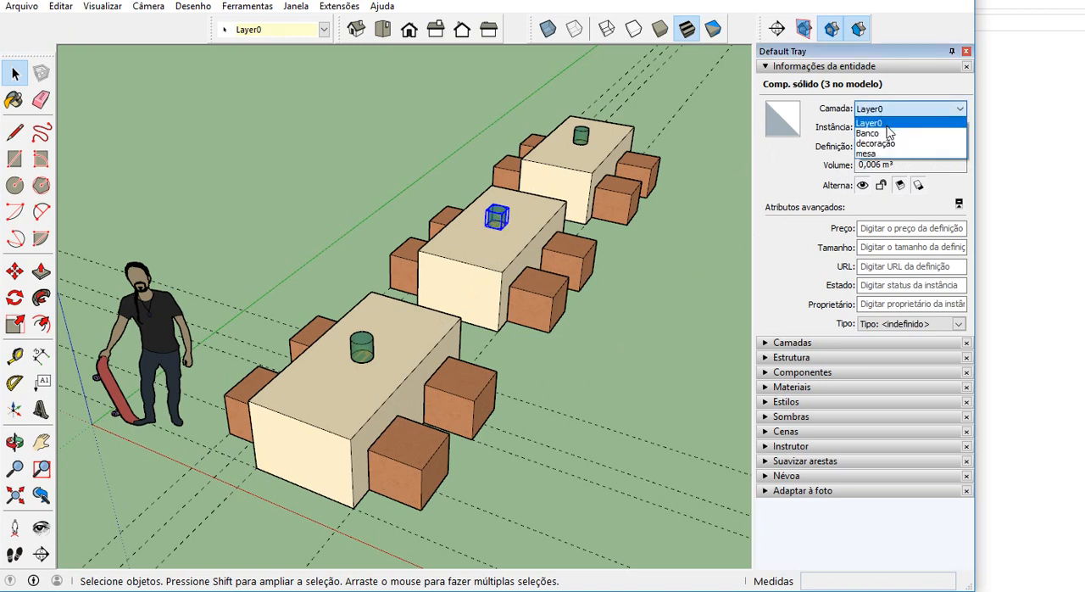
click(894, 146)
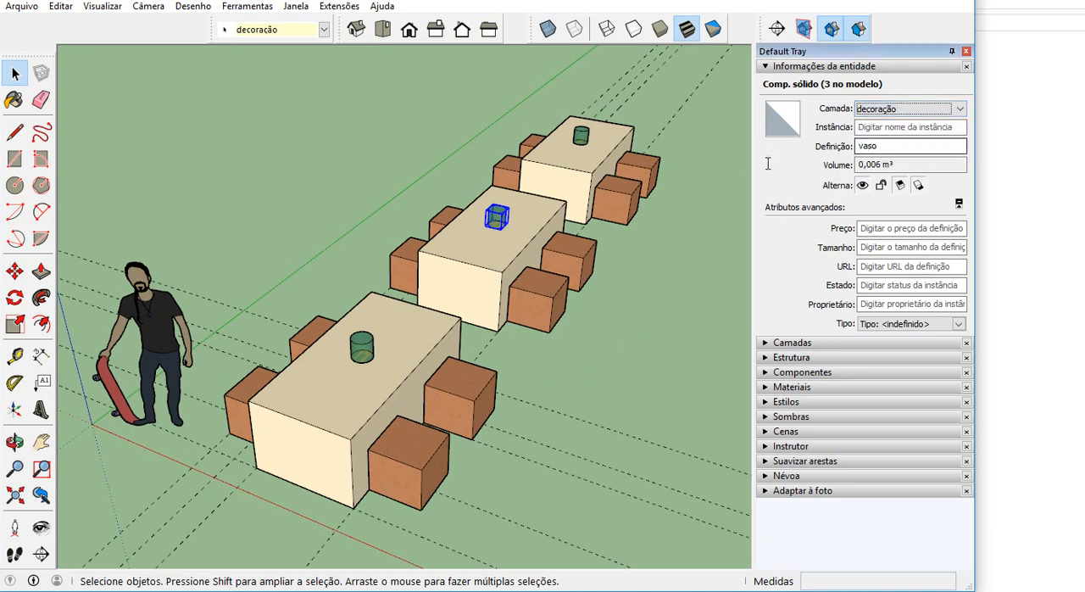
click(580, 136)
click(907, 108)
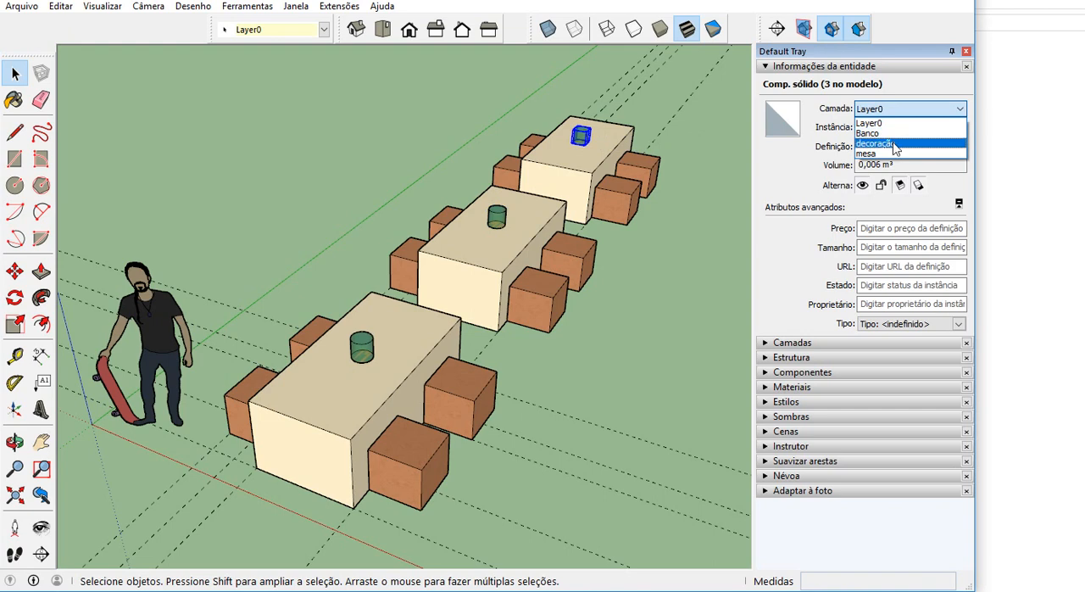
click(894, 144)
click(665, 265)
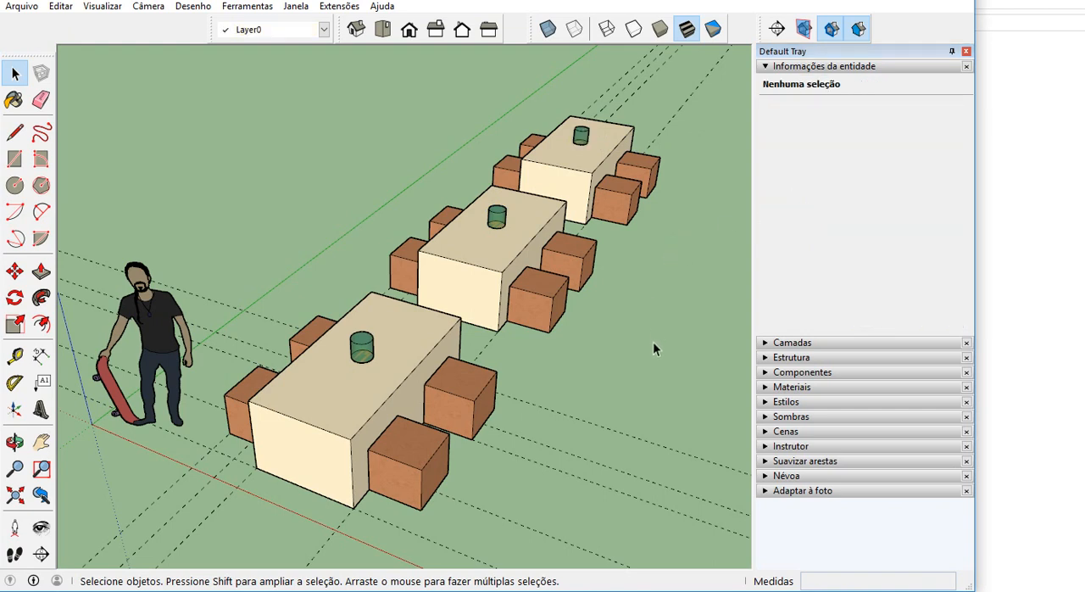
Collapse Informações da entidade, expand Camadas, and turn on Cor por camada to inspect the model coloured by layer.
middle_drag(654, 343, 443, 294)
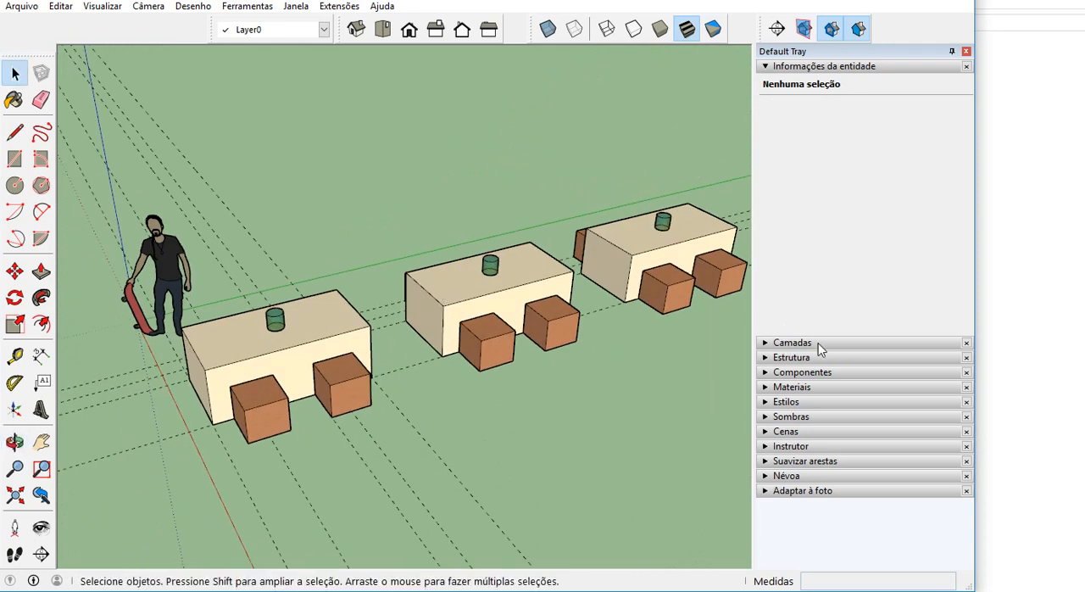
click(778, 67)
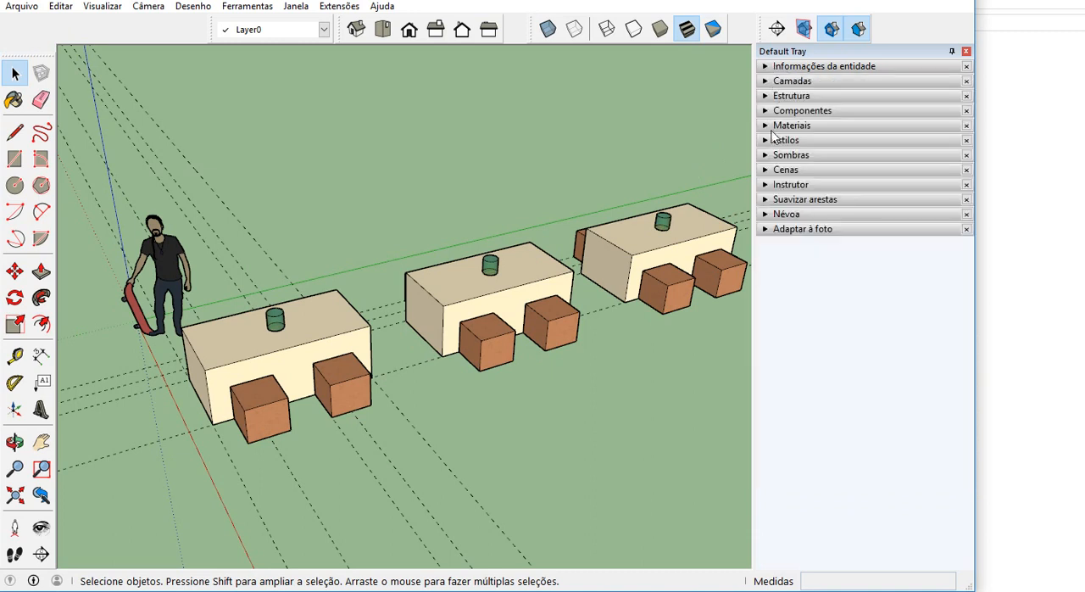
click(764, 169)
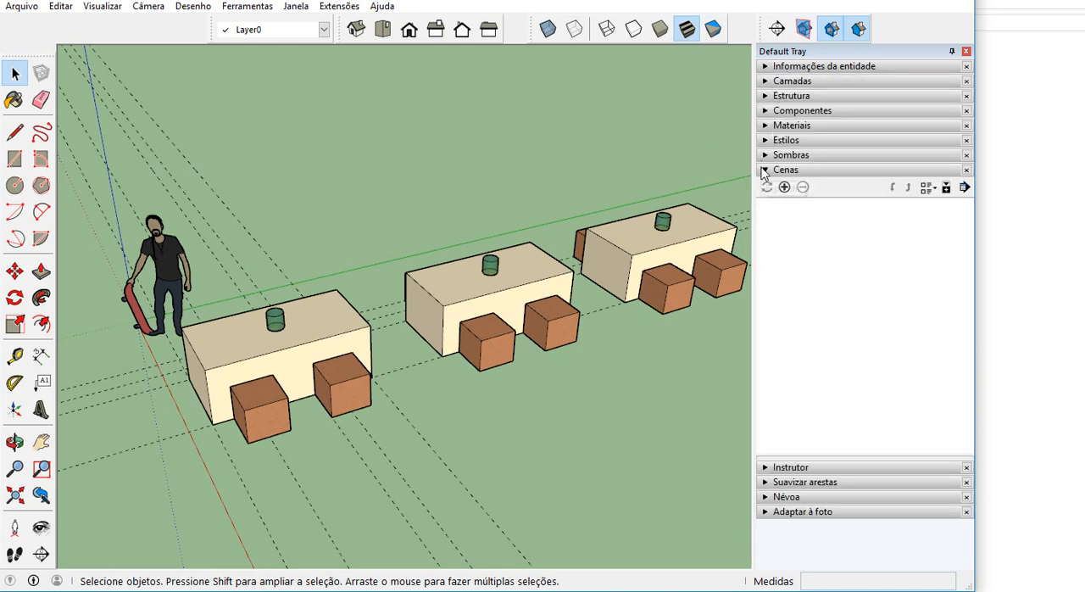
click(764, 171)
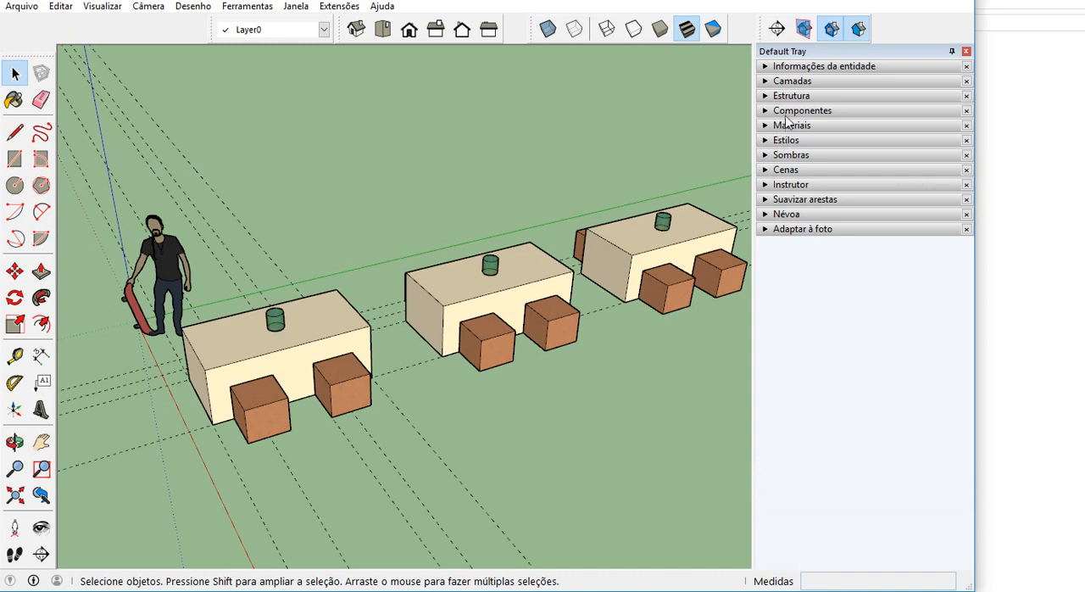
click(777, 82)
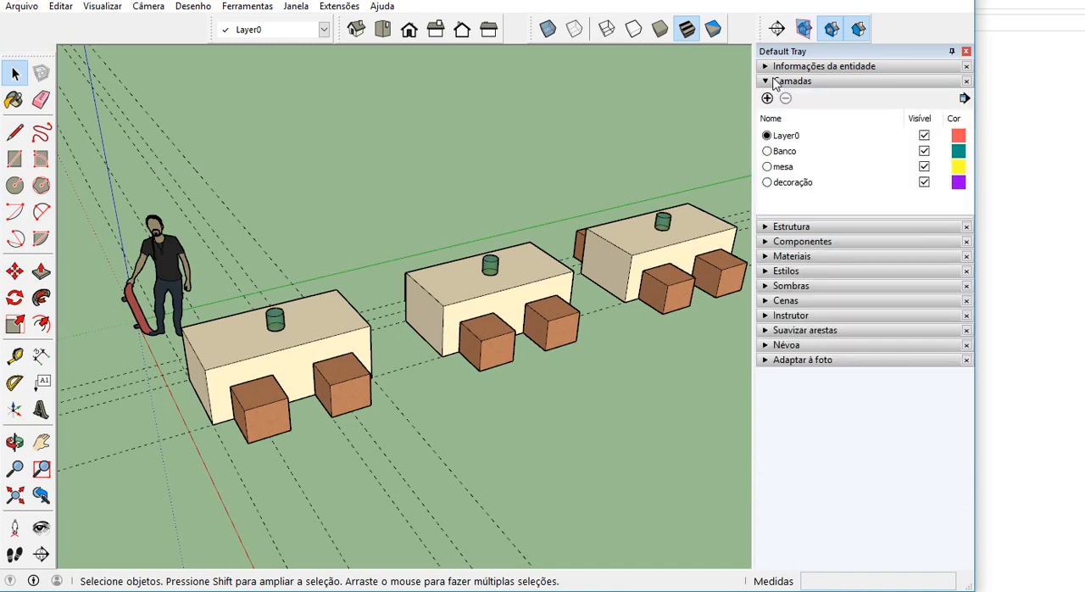
click(965, 98)
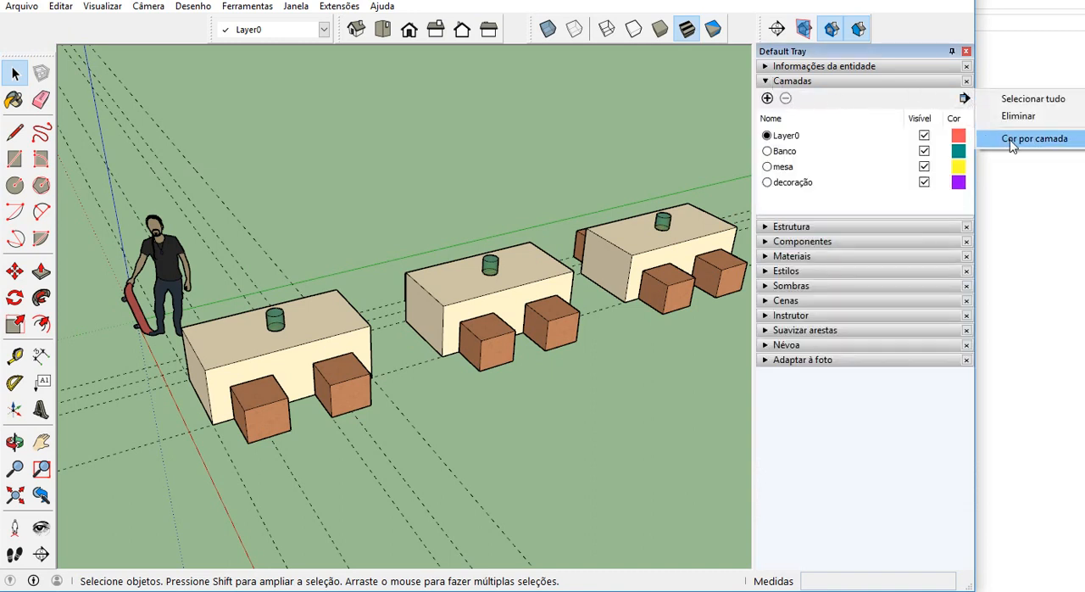
click(1014, 139)
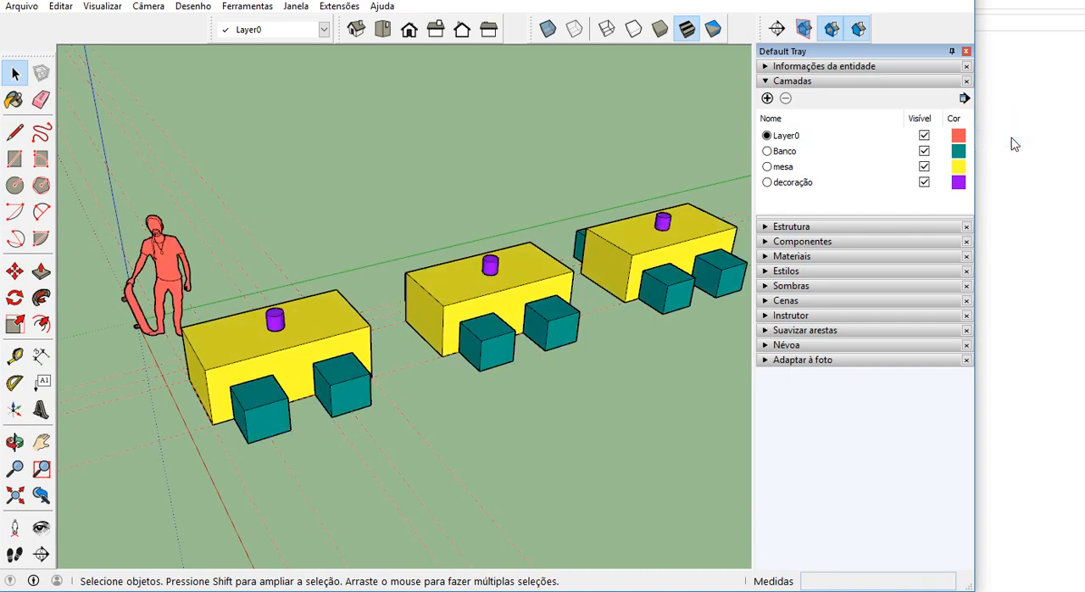
middle_drag(400, 354, 488, 333)
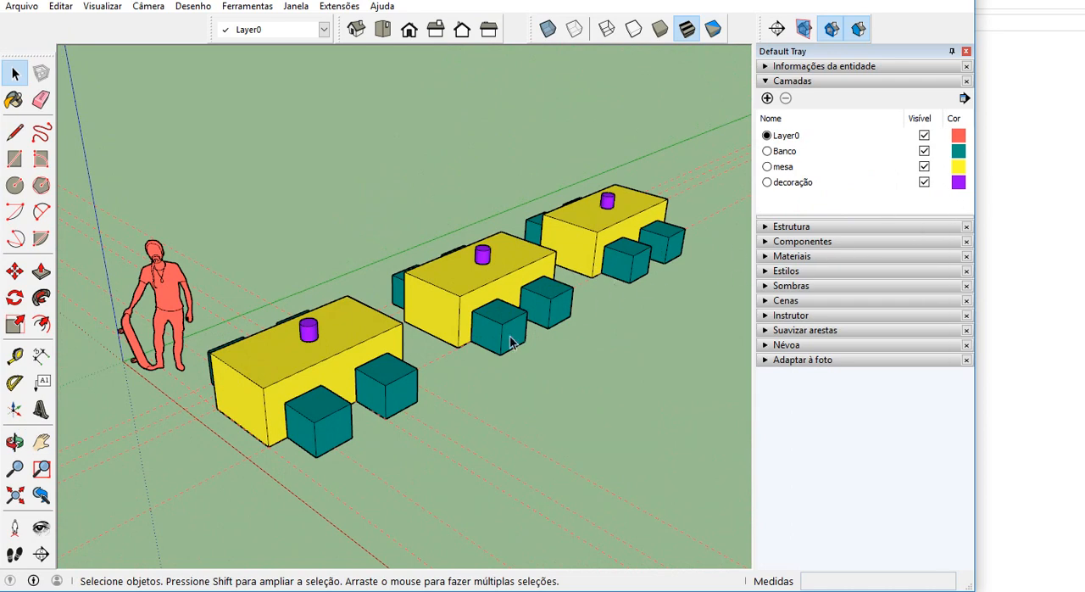
middle_drag(651, 299, 298, 294)
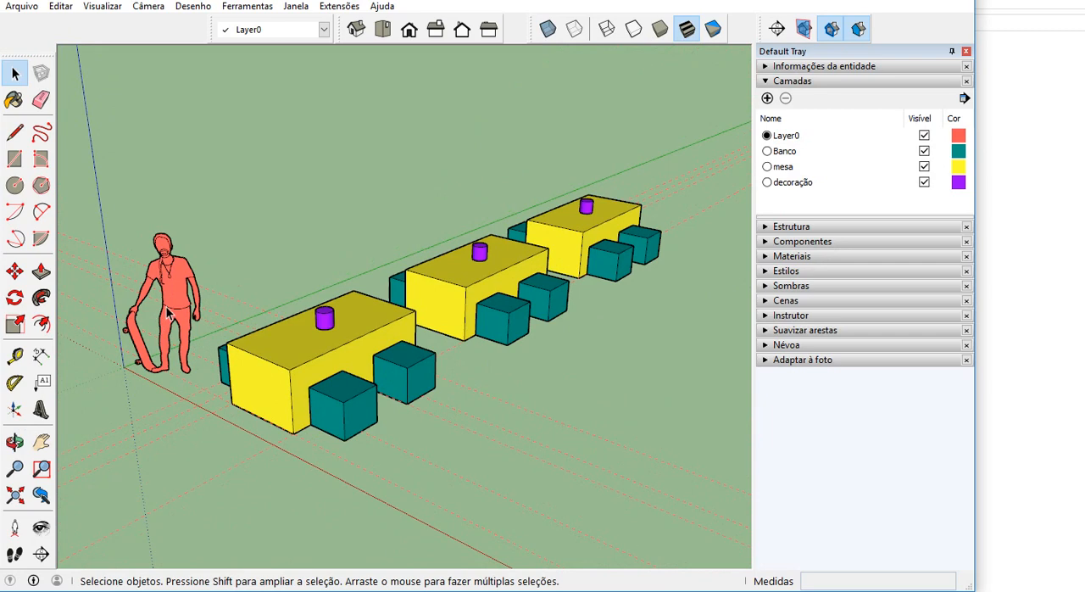
scroll(159, 337, up, 1)
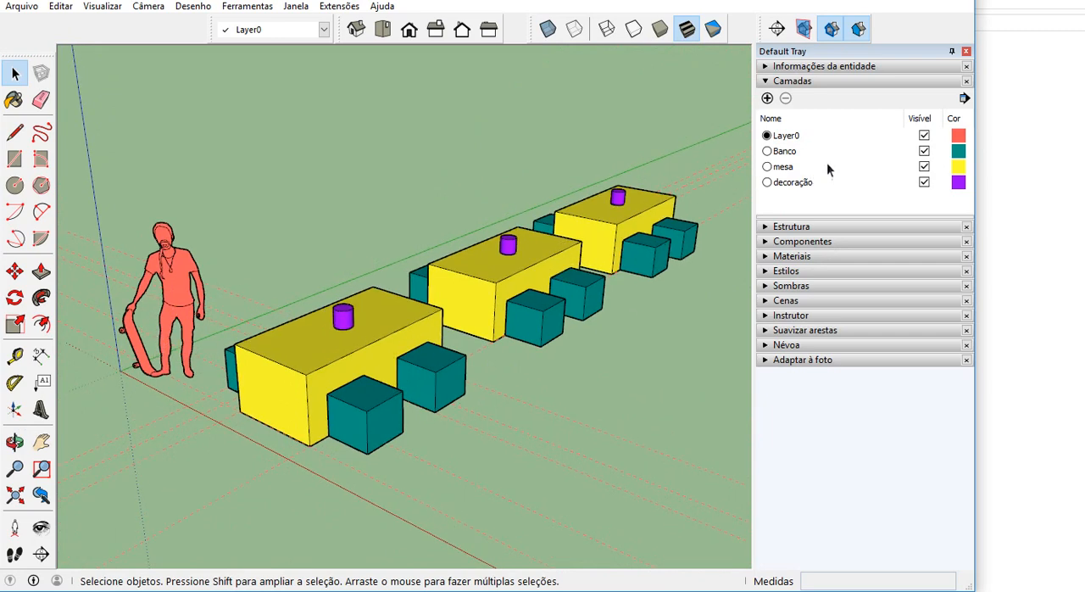
Turn off Cor por camada and widen the program window to enlarge the drawing area.
click(964, 99)
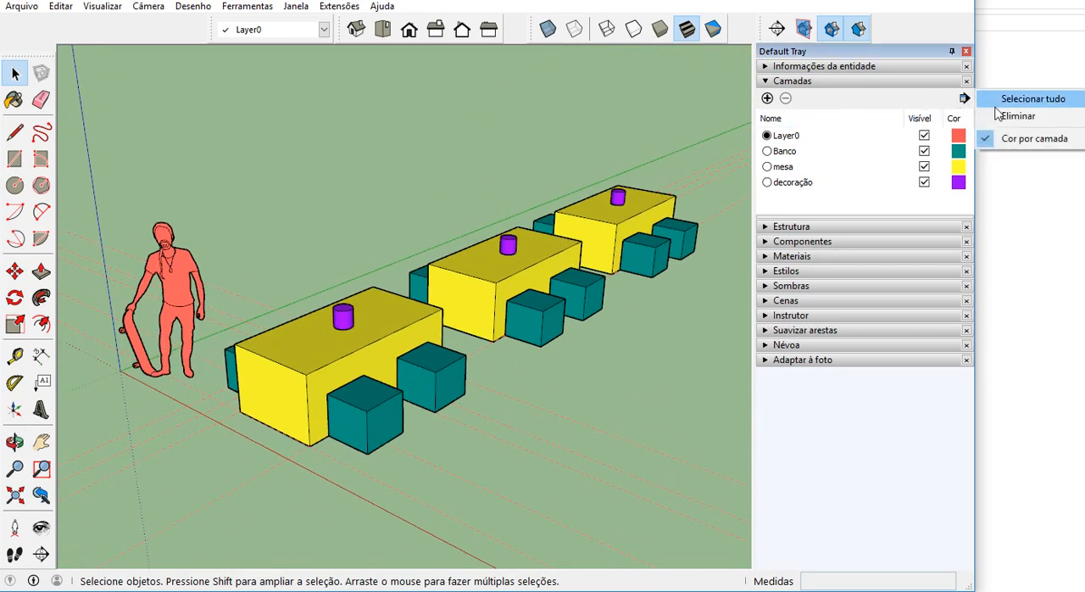
click(1026, 138)
drag(975, 141, 1083, 140)
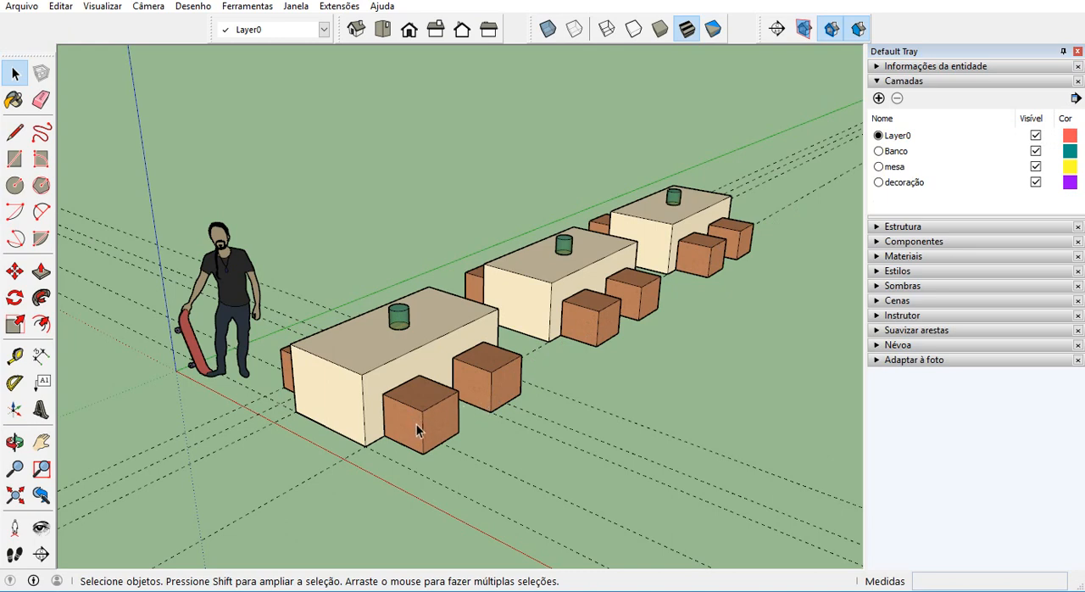
Make the two benches on the near long side of the middle table unique with Tornar único.
middle_drag(410, 427, 379, 371)
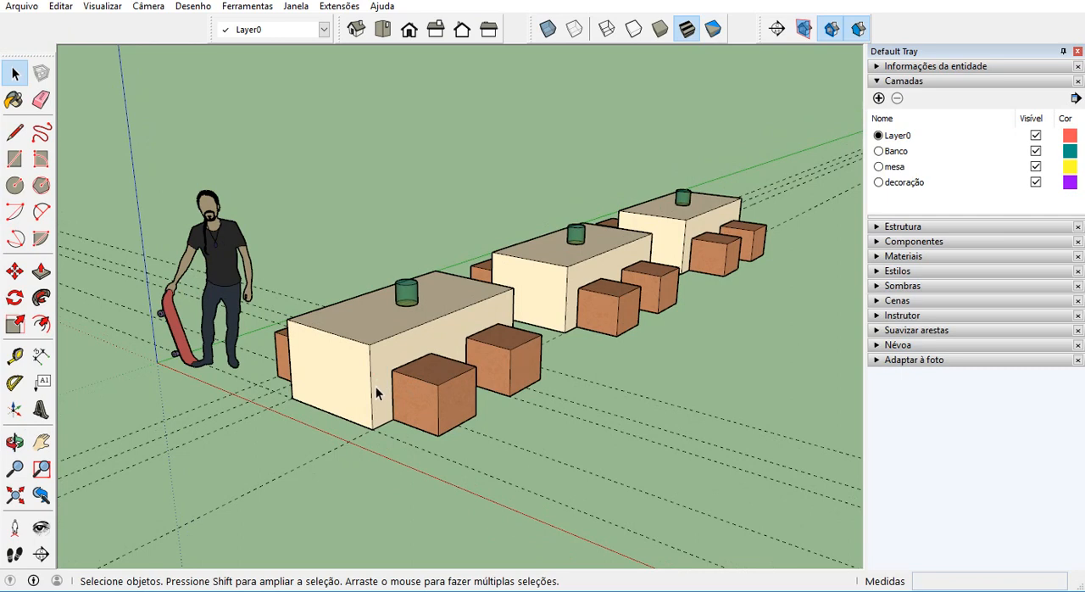
middle_drag(447, 367, 341, 361)
scroll(315, 360, up, 2)
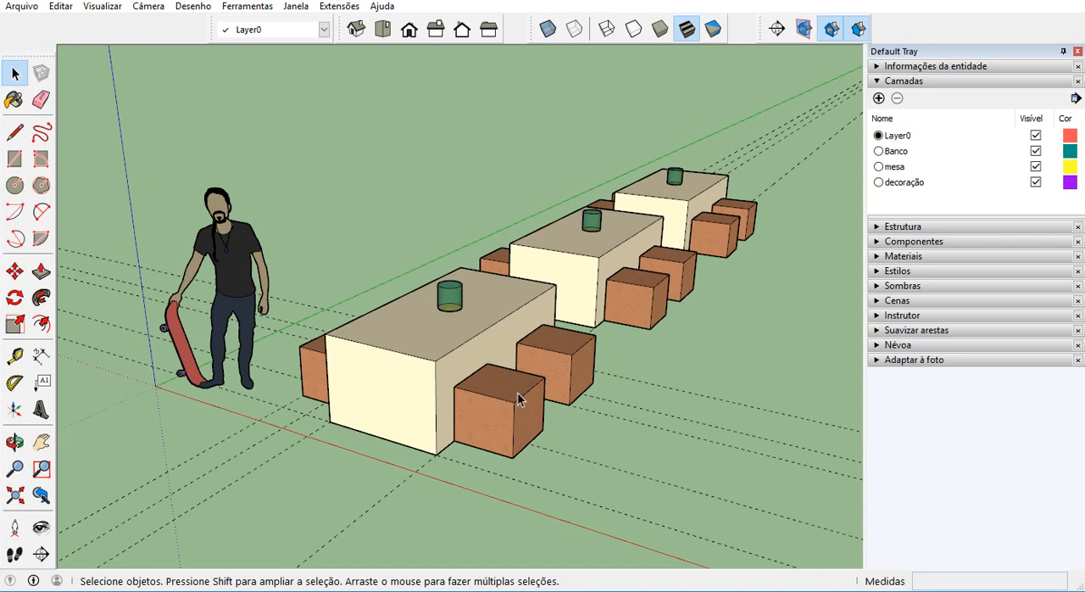
middle_drag(537, 386, 585, 328)
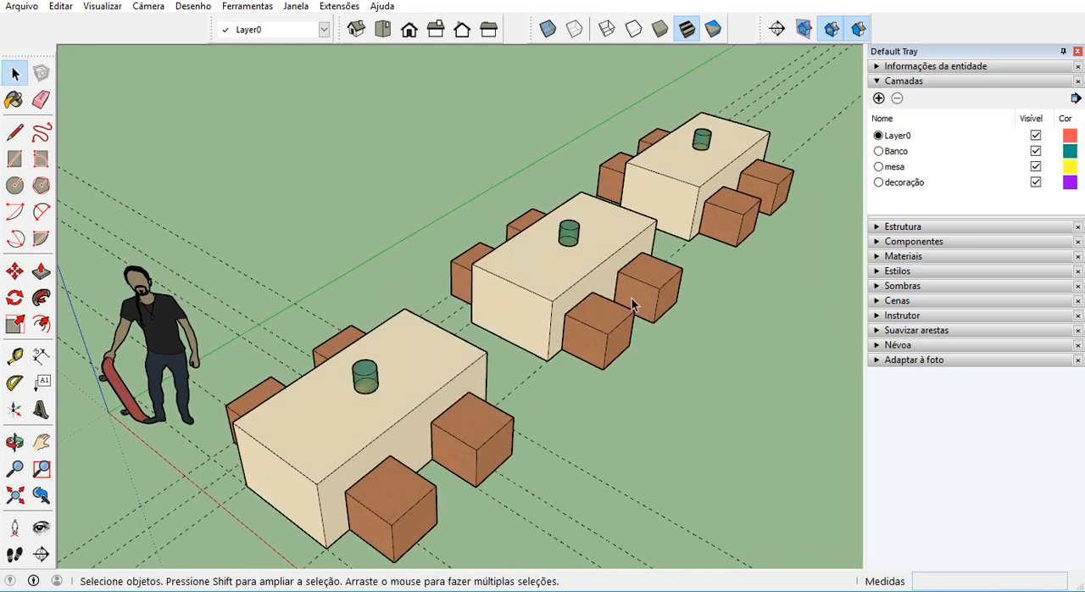
middle_drag(625, 338, 607, 338)
click(607, 338)
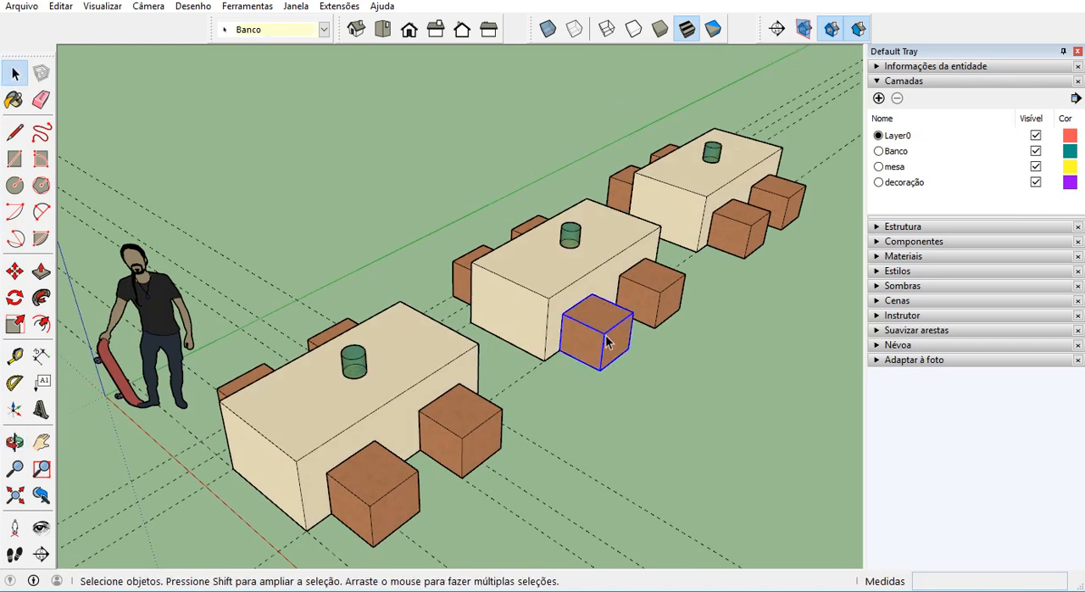
ctrl+click(649, 288)
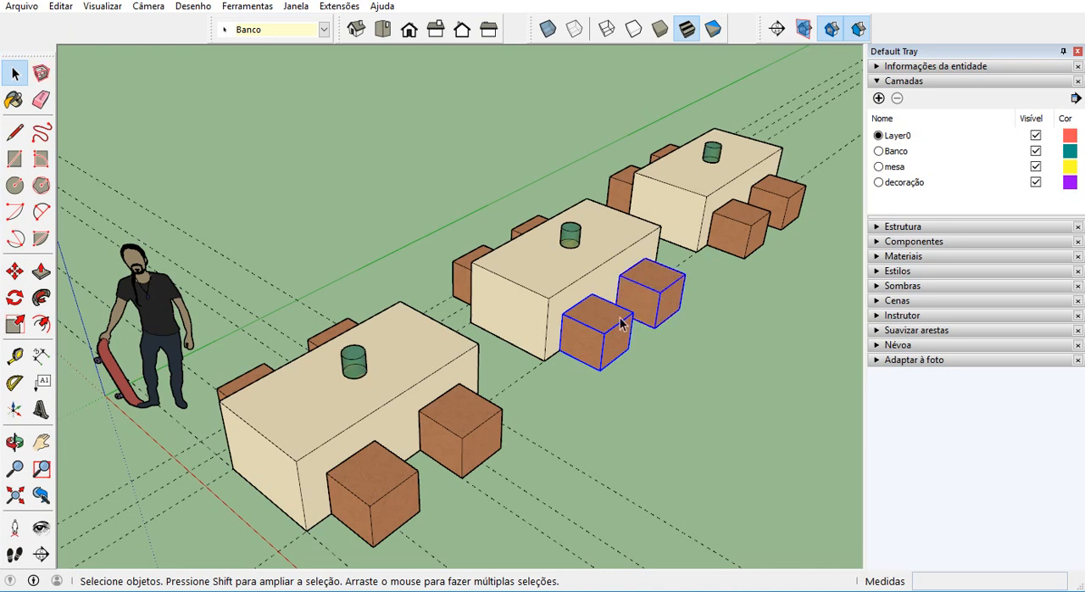
right_click(653, 279)
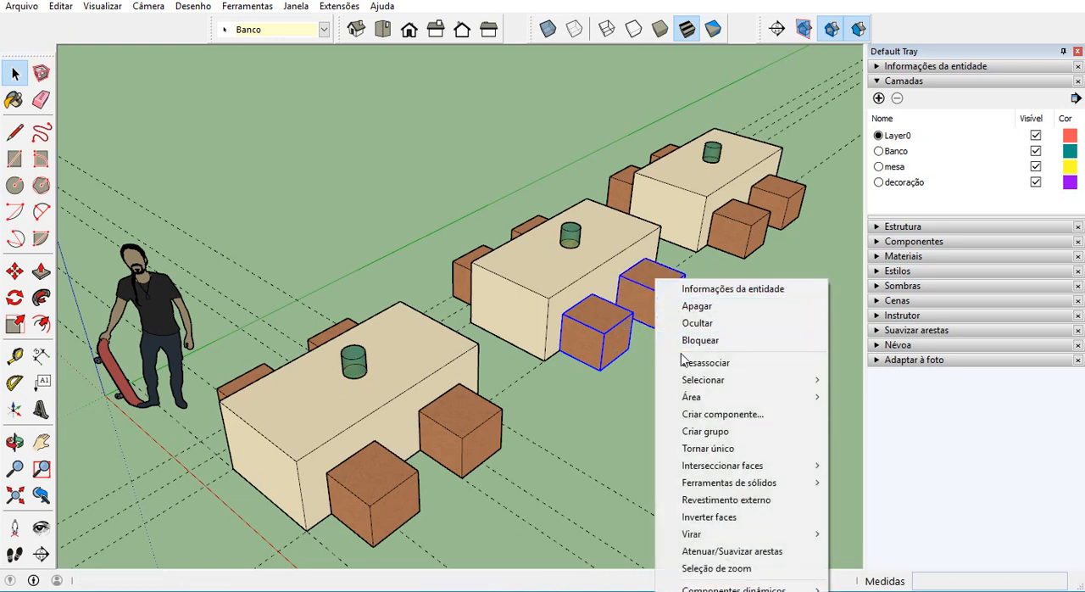
click(741, 452)
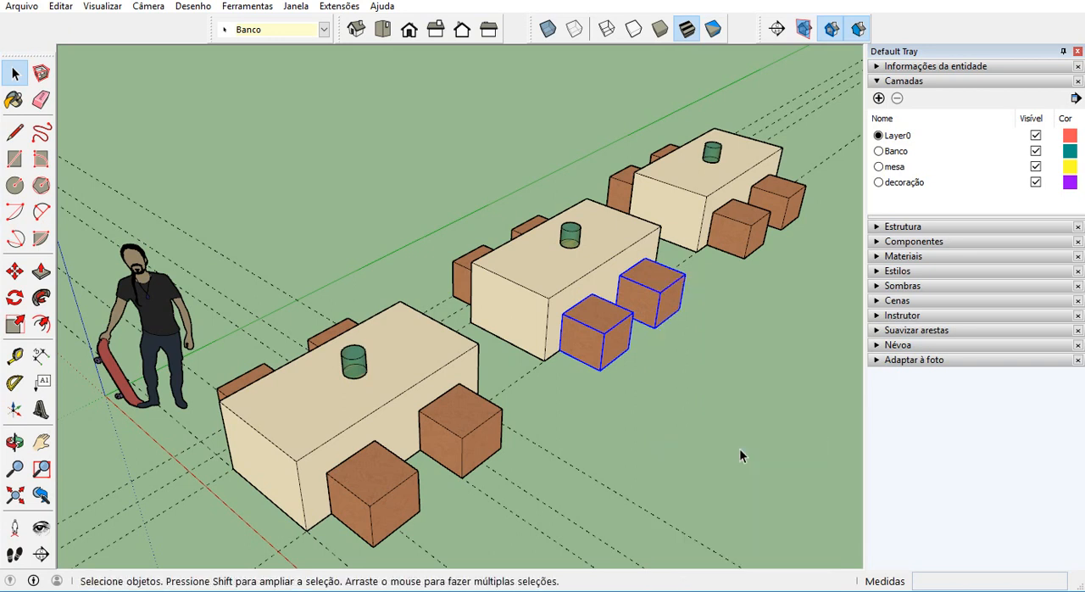
Edit one of the middle table's unique benches, paint all its faces with Folheado de madeira 01 from Madeiras, and leave the component.
click(654, 305)
double_click(652, 304)
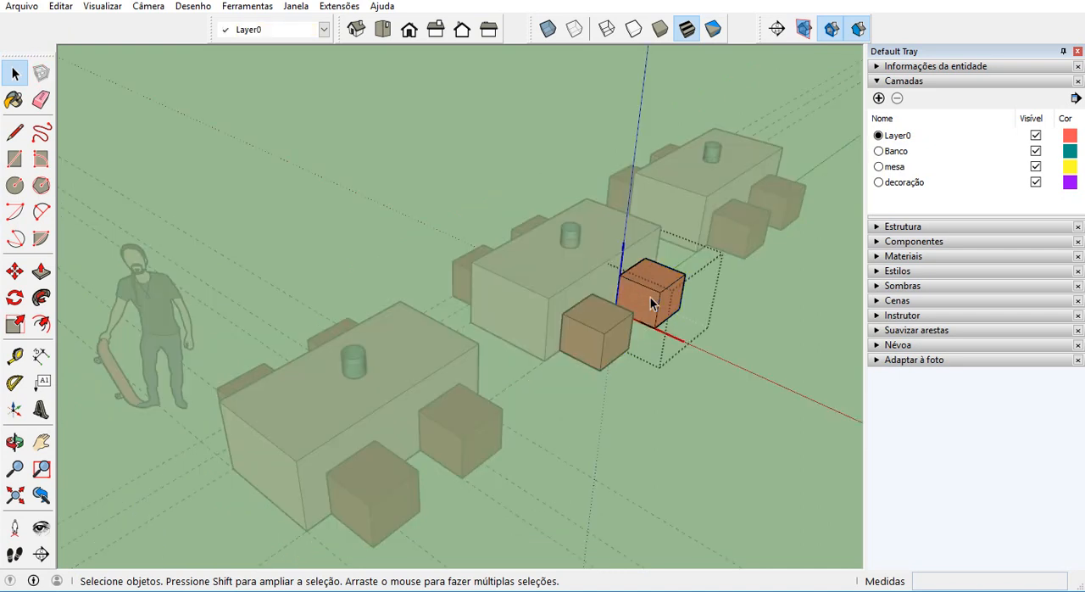
scroll(650, 298, up, 3)
key(ctrl+a)
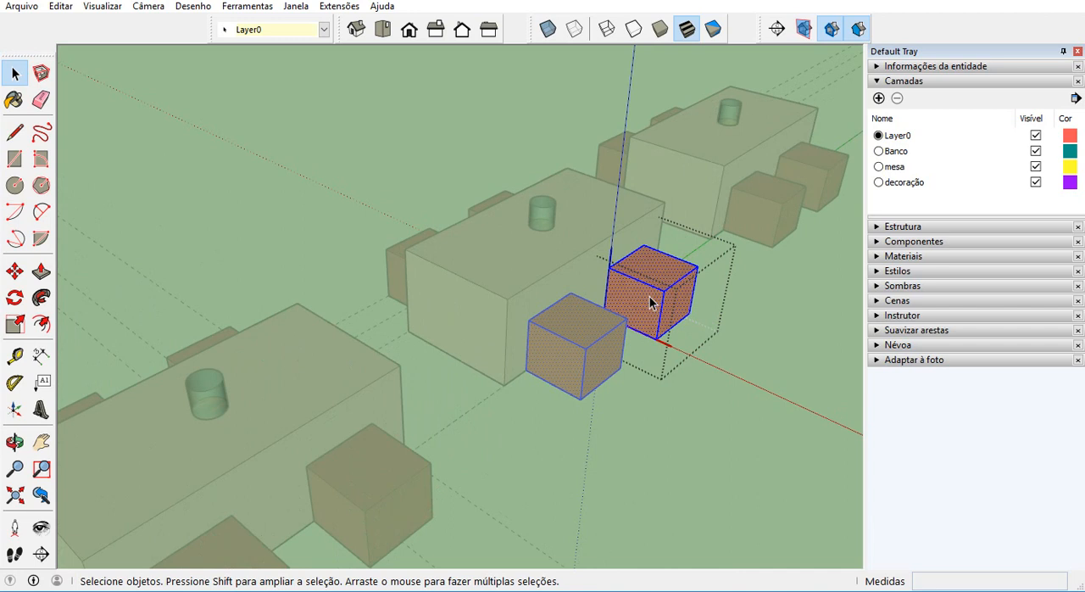
click(915, 81)
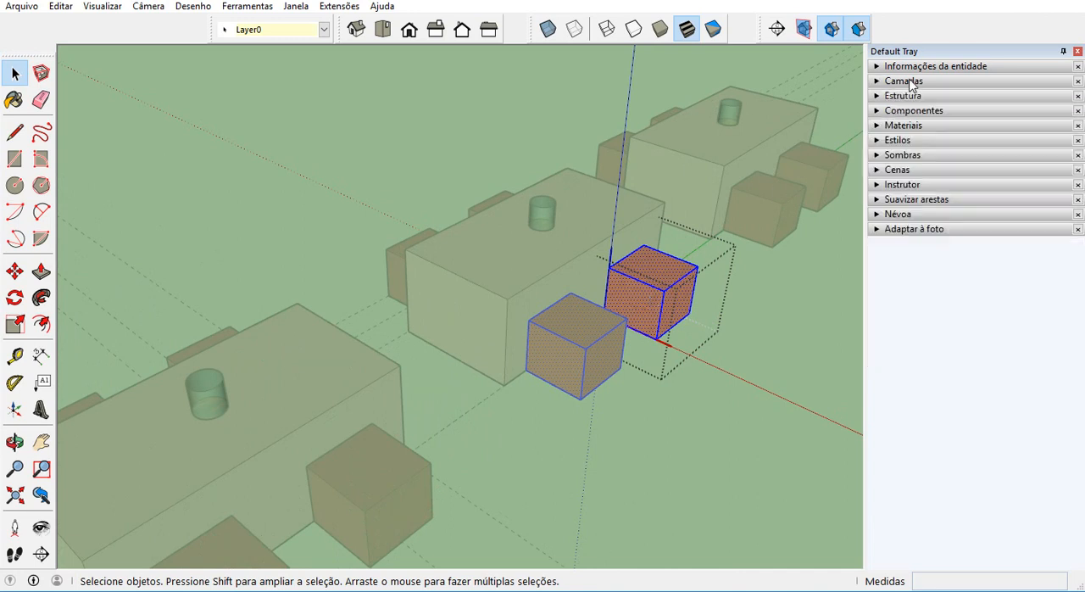
click(890, 126)
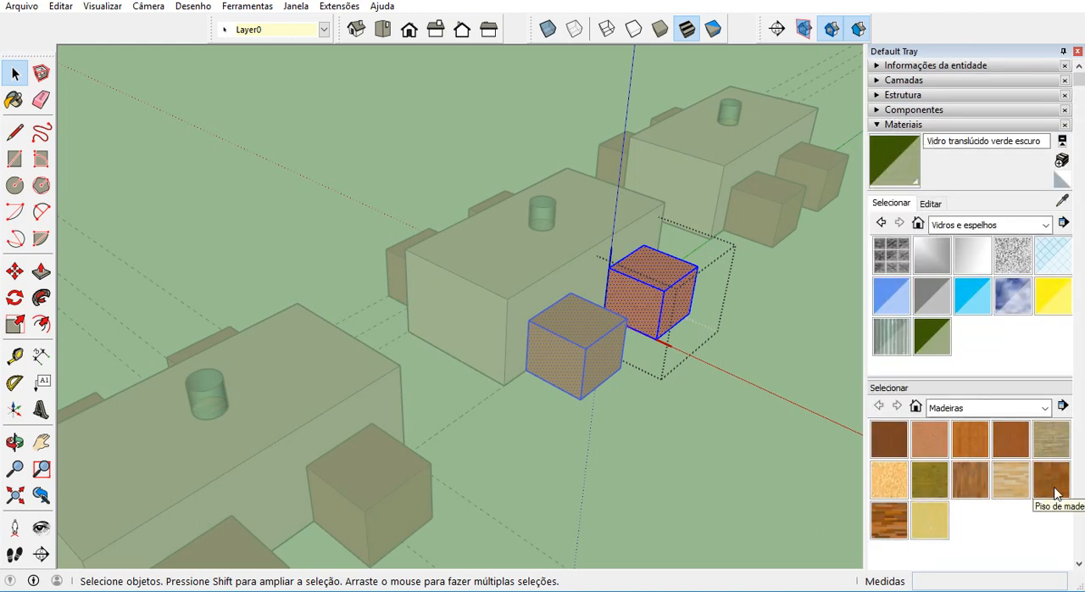
click(891, 440)
click(649, 304)
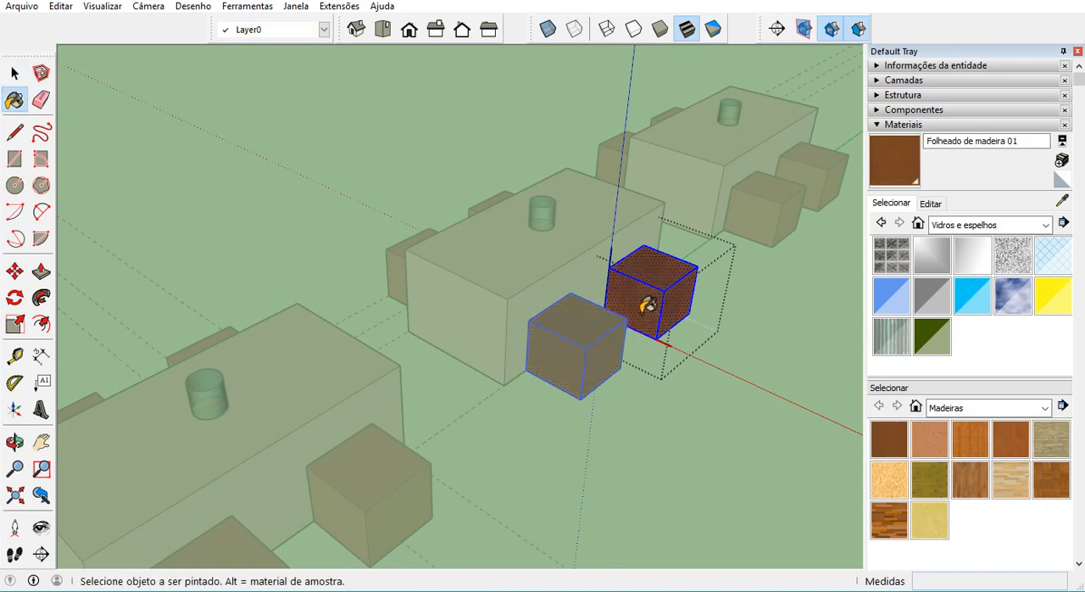
click(14, 74)
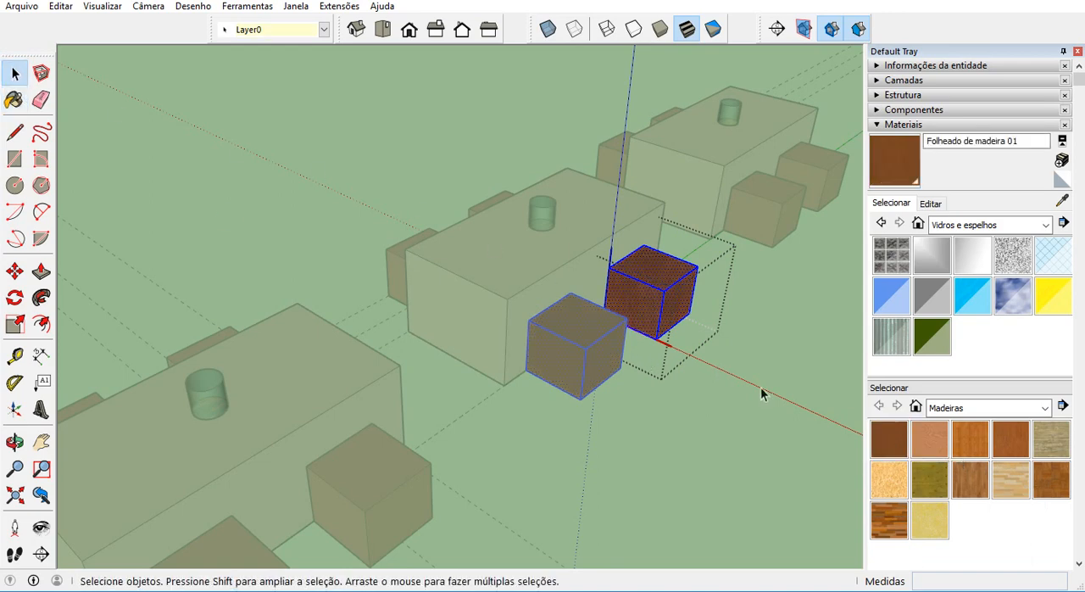
click(679, 354)
scroll(593, 346, down, 6)
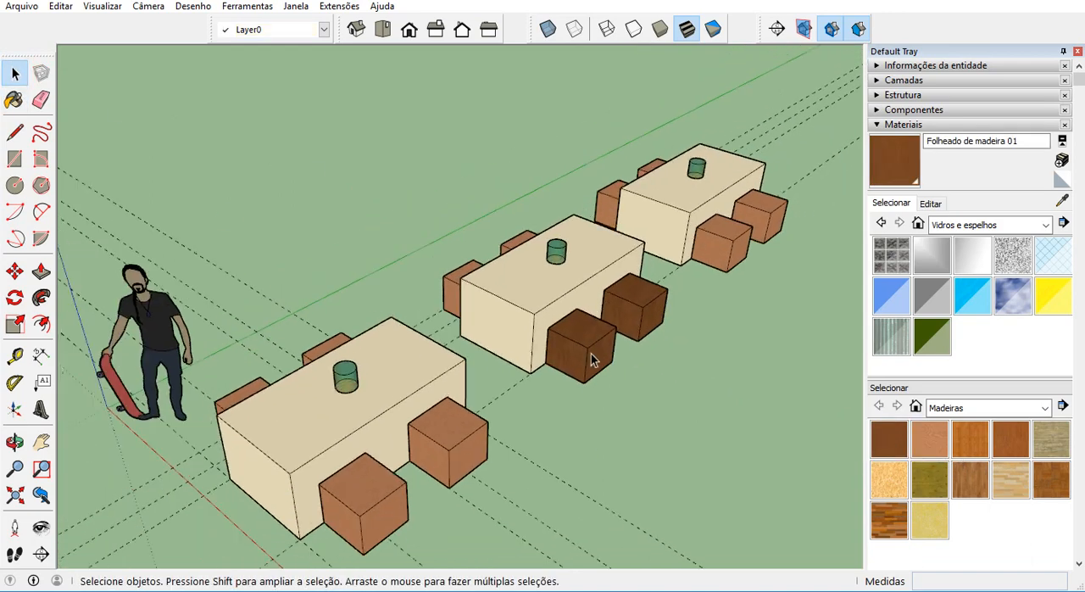
middle_drag(585, 383, 643, 403)
scroll(620, 427, up, 2)
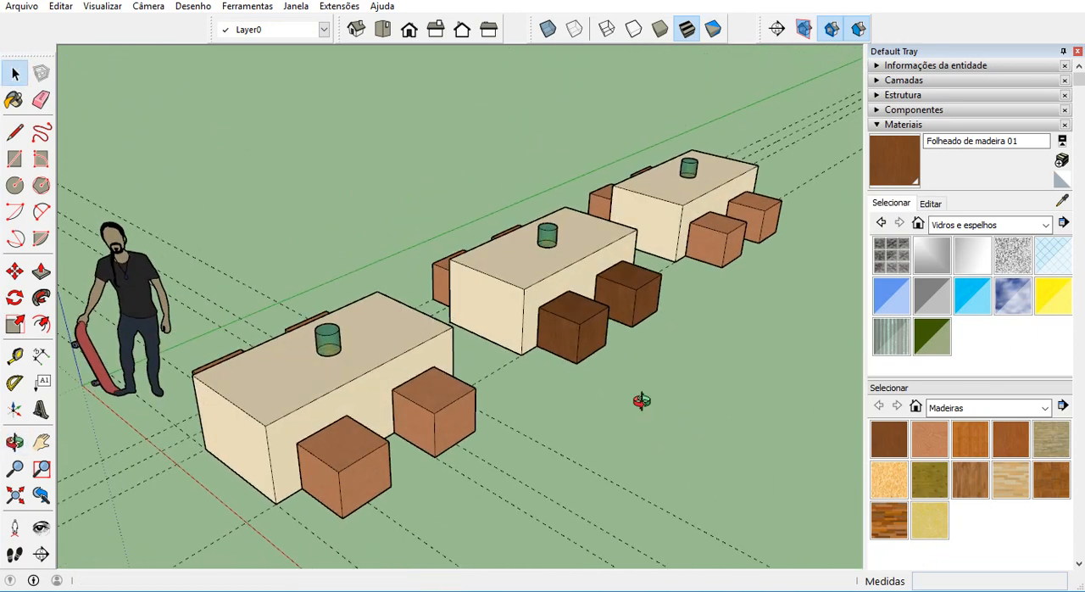